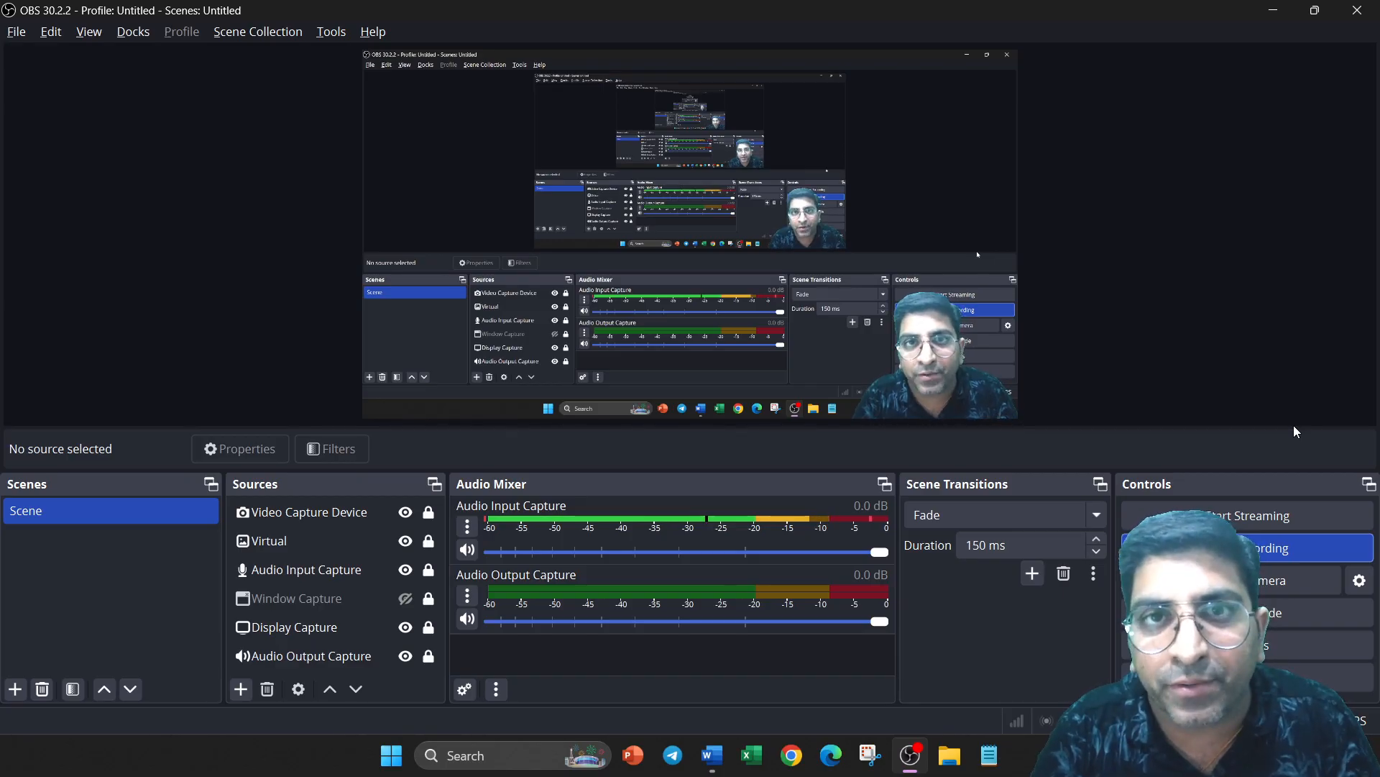
Step: Switch to the Word document "Cross Reference_MS Word" and read through the cross-reference question on its second page
key("alt+Tab")
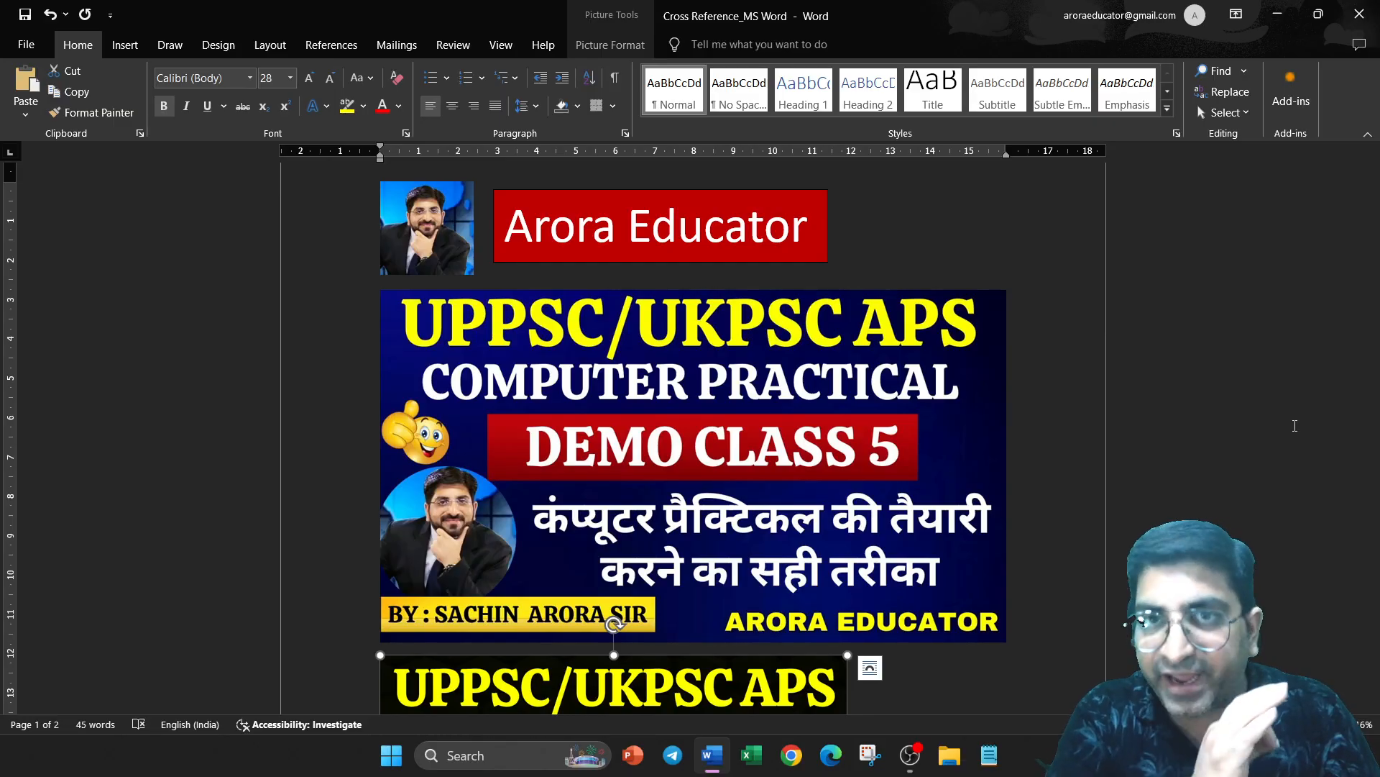
scroll(1377, 329, "down", 6)
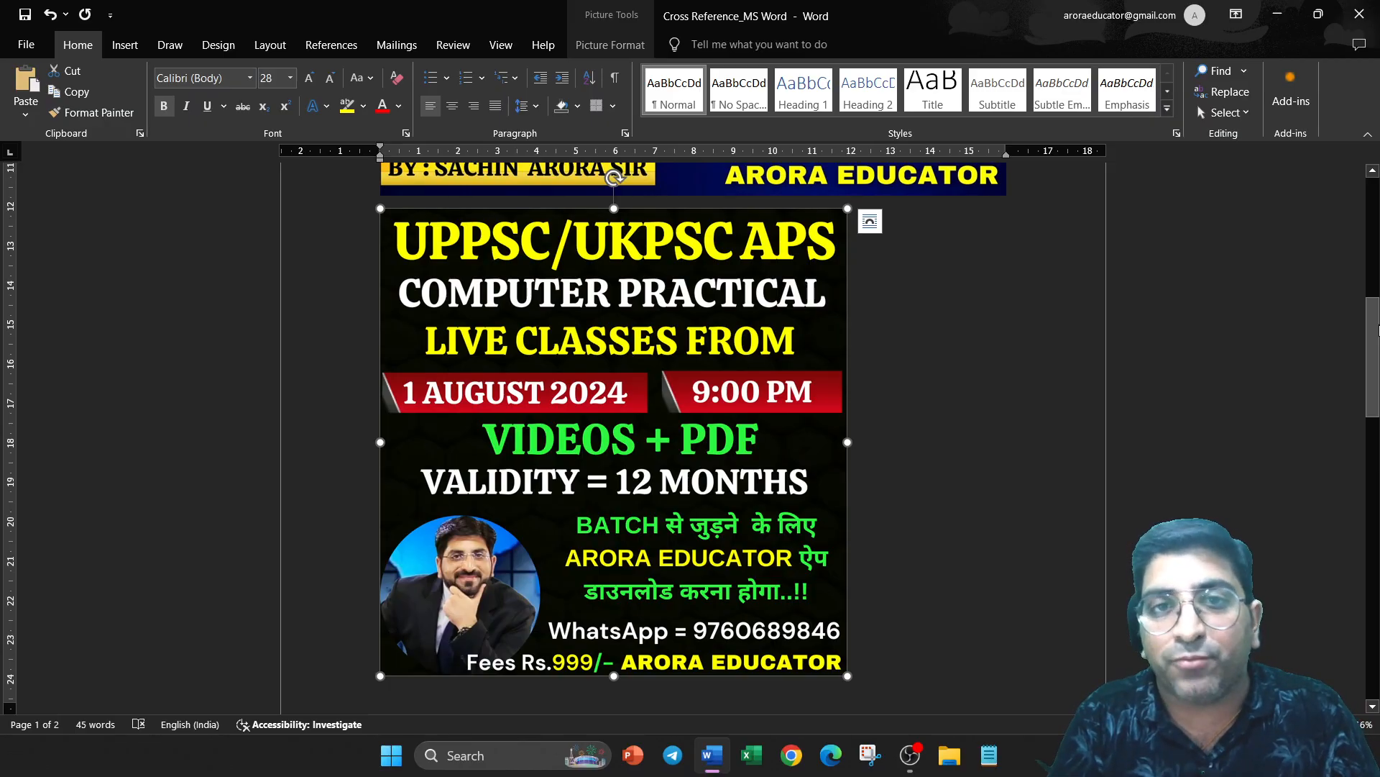
scroll(1379, 330, "down", 6)
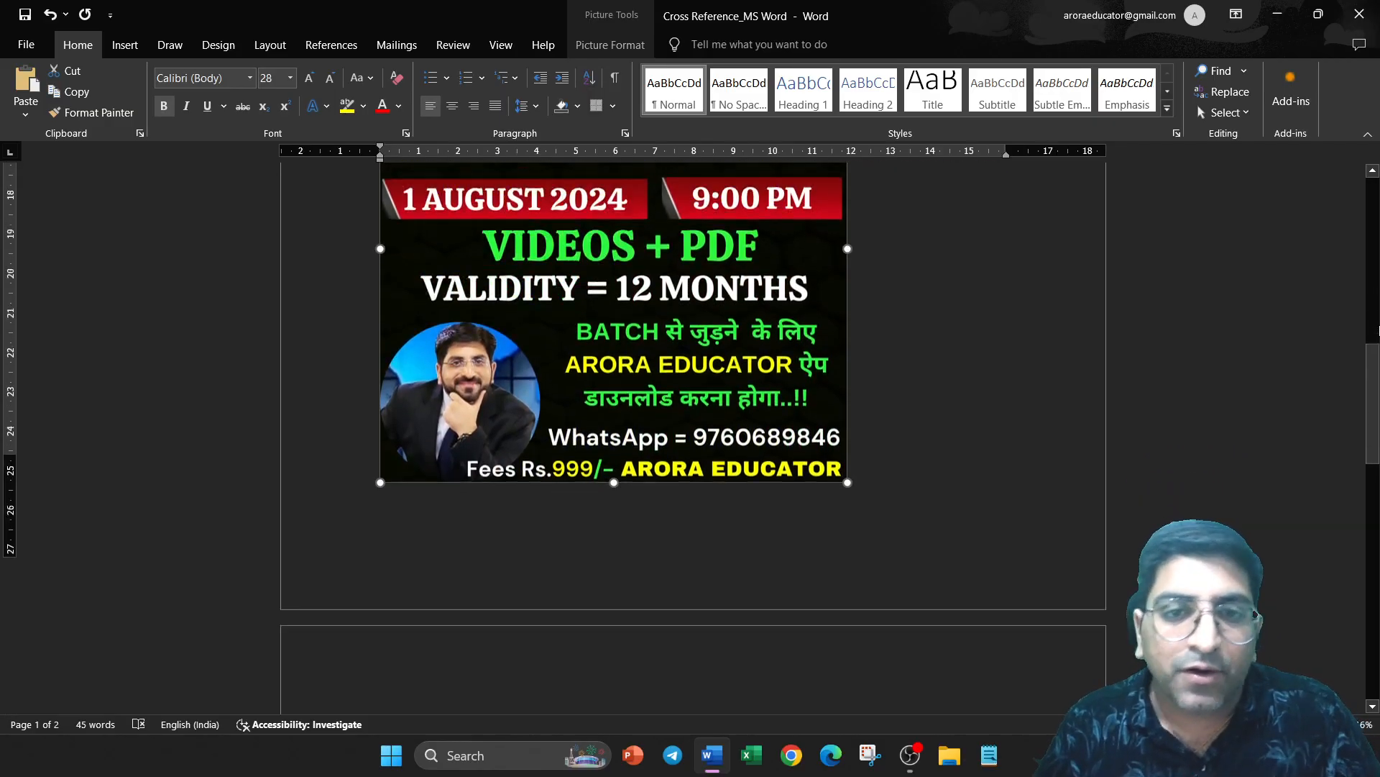
scroll(1378, 330, "down", 1)
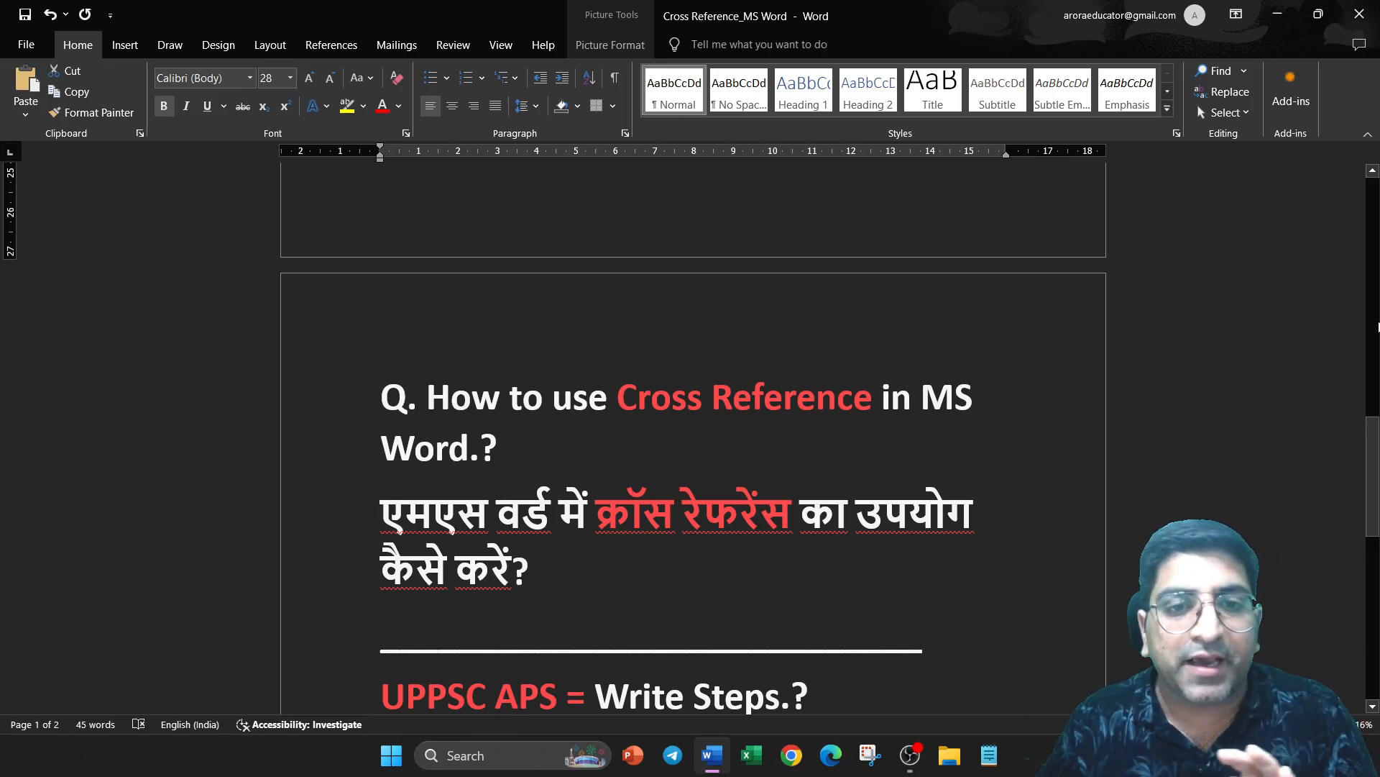
scroll(691, 431, "down", 3)
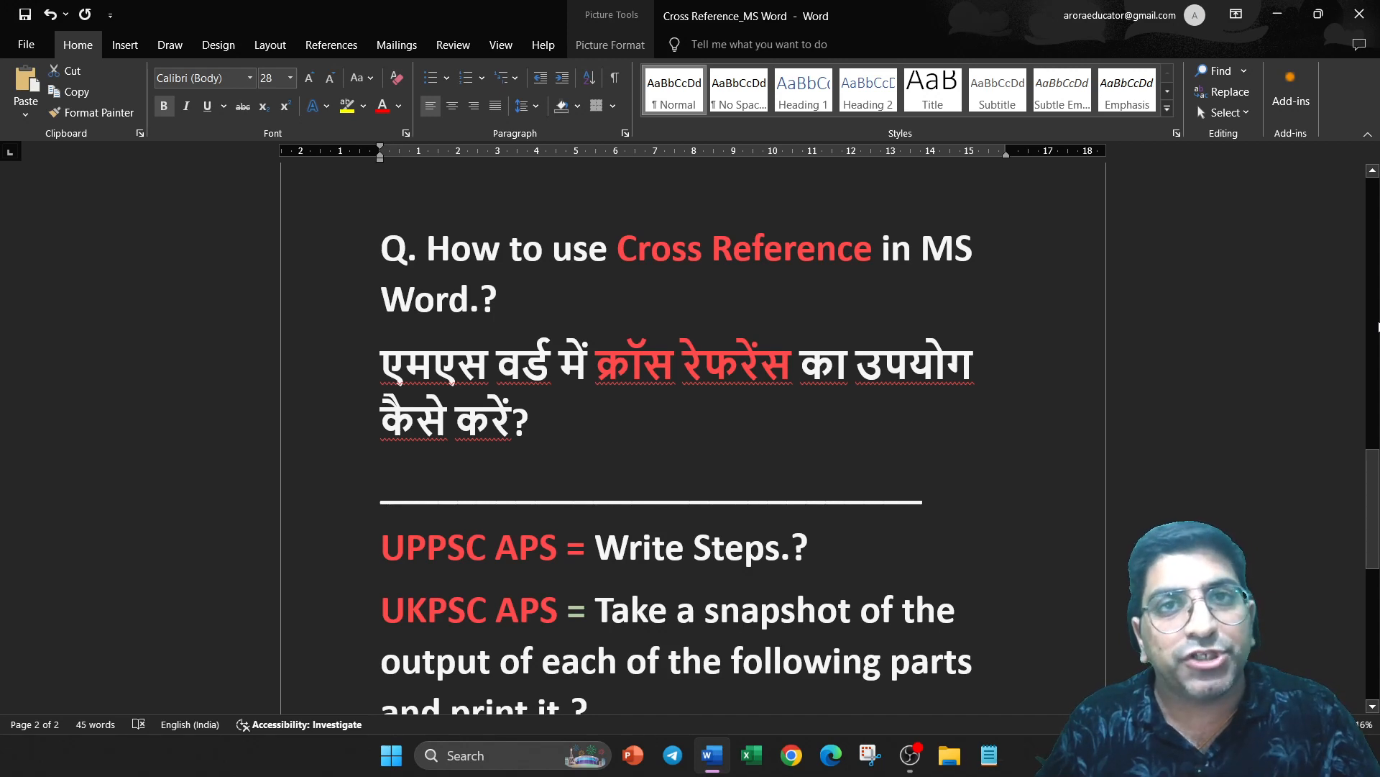
scroll(1379, 328, "down", 1)
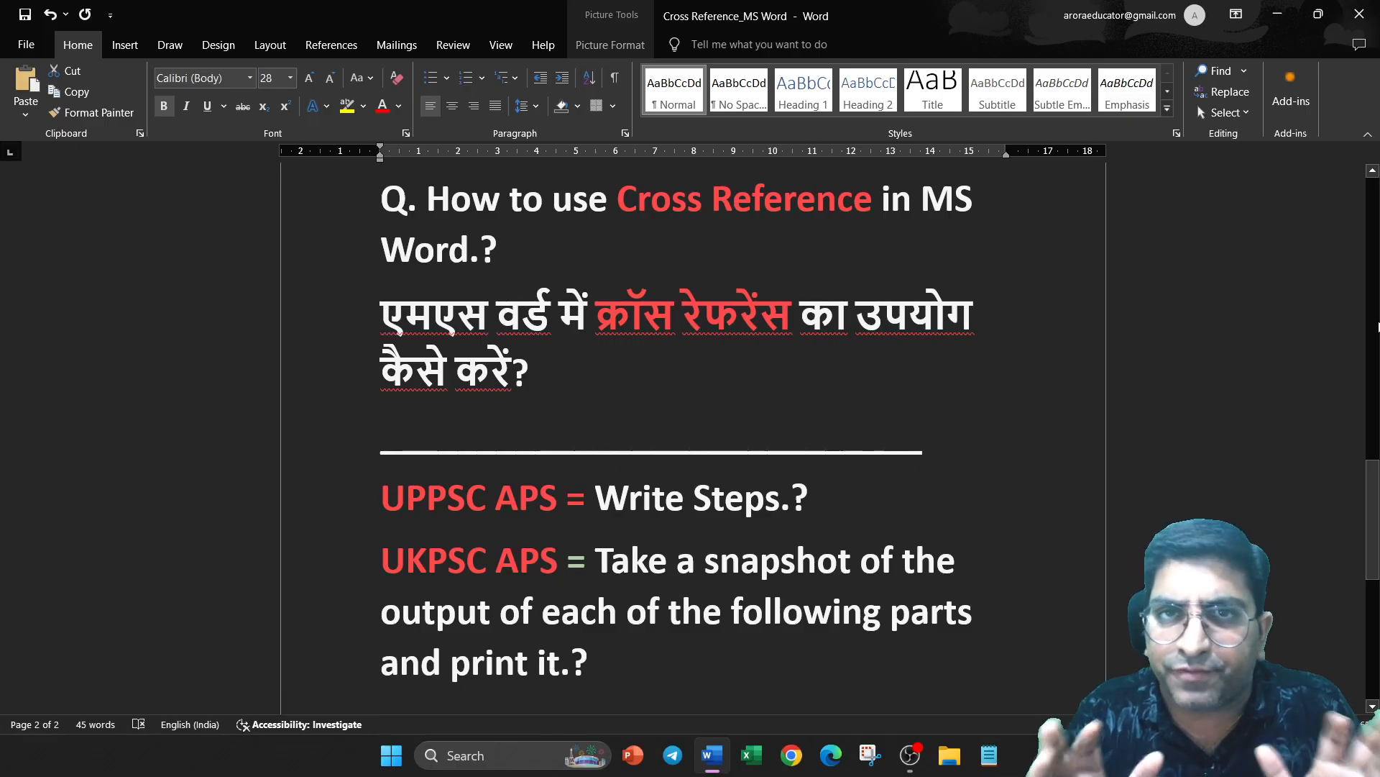
scroll(1376, 345, "down", 5)
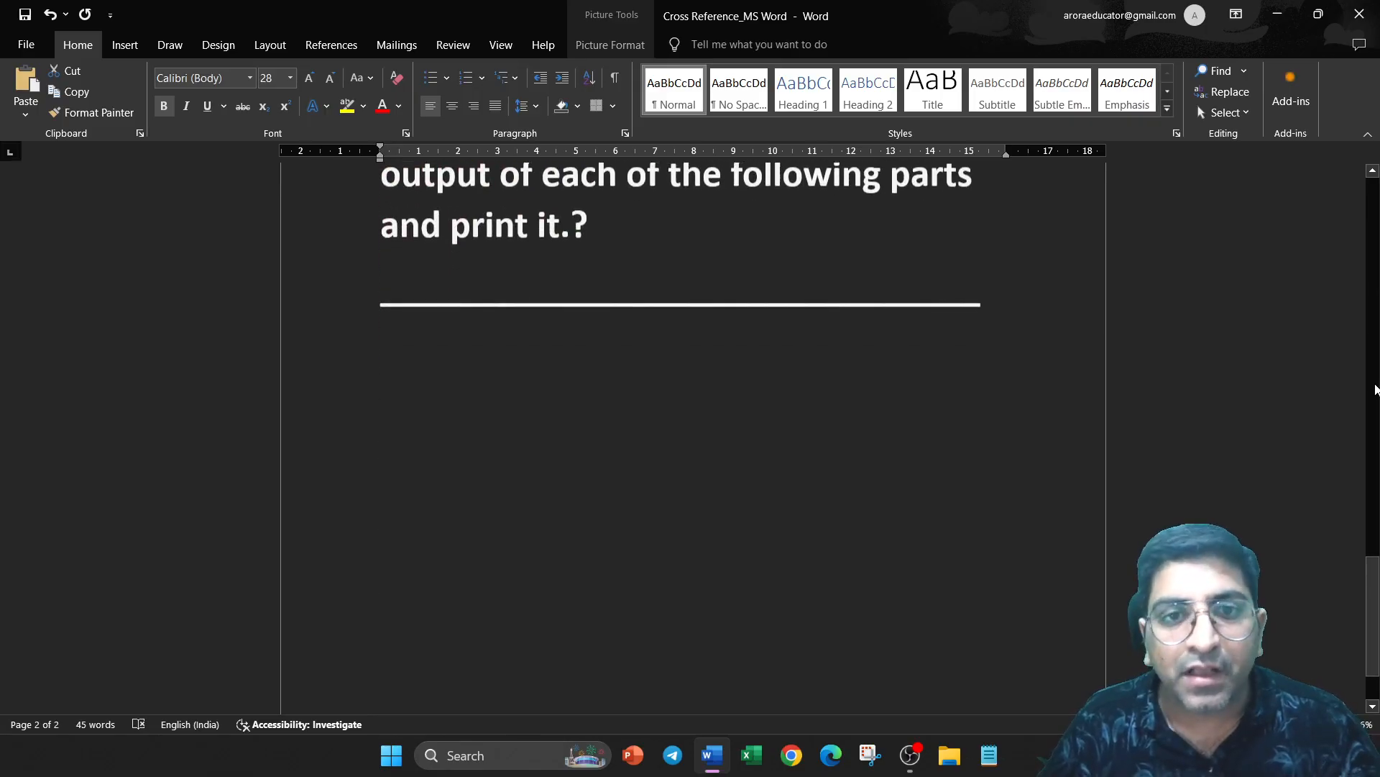
scroll(1375, 390, "down", 3)
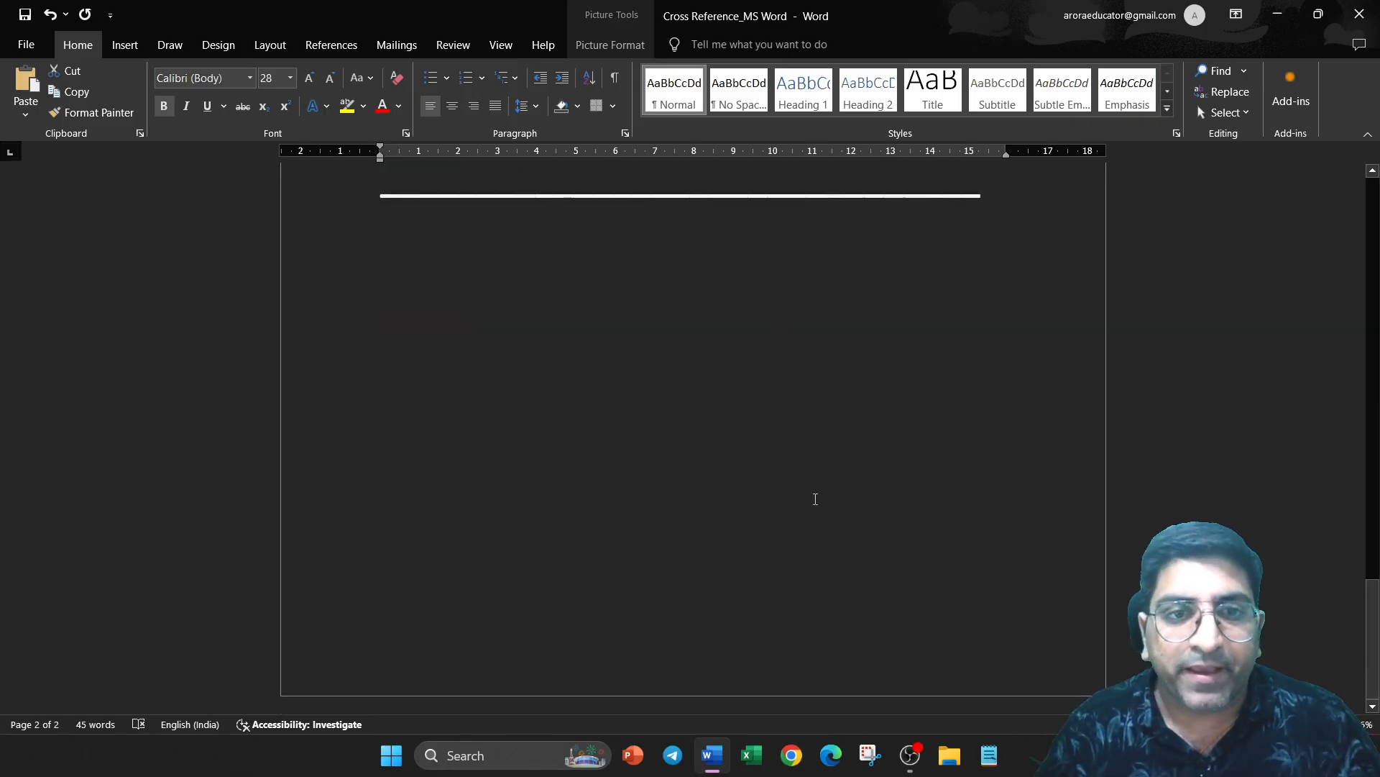
Step: Turn the underscore line below the question into a full-width horizontal border
left_click(1033, 188)
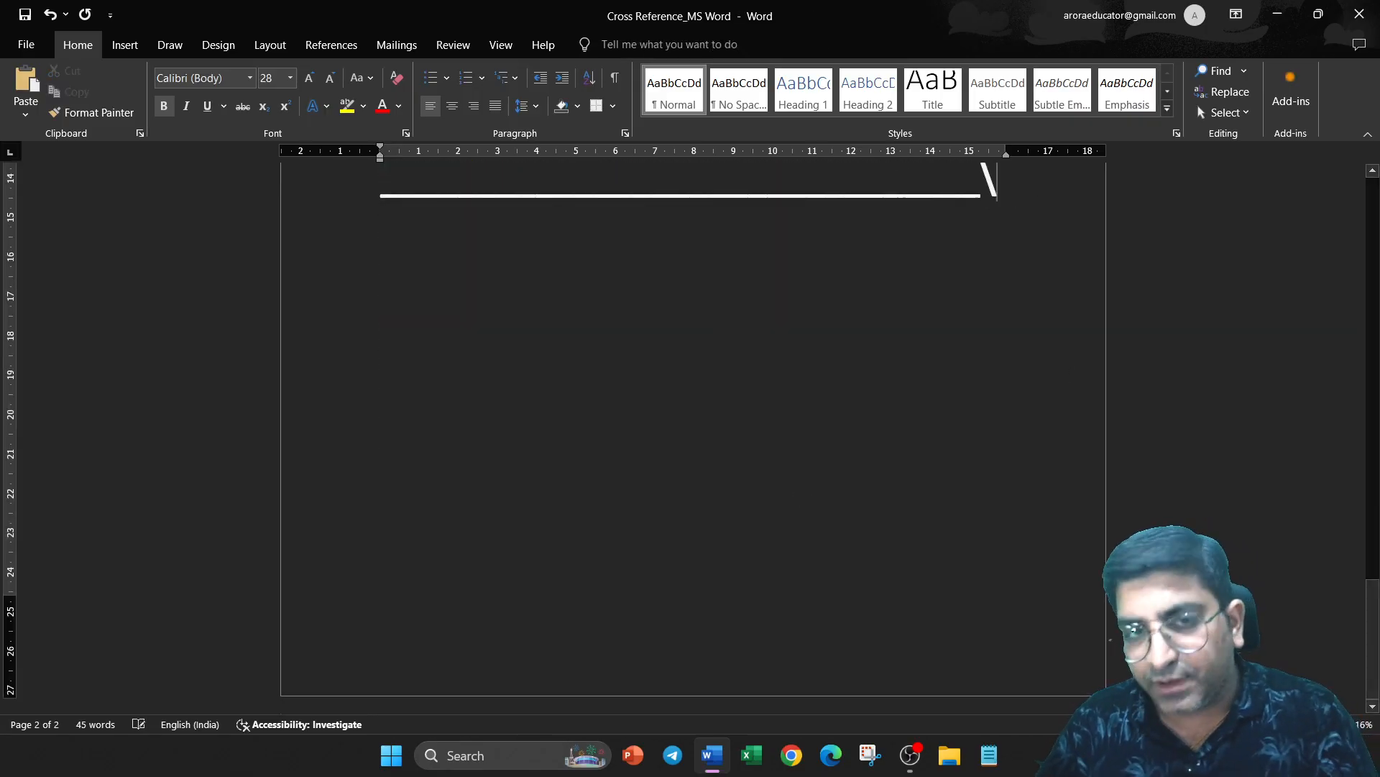
key("BackSpace")
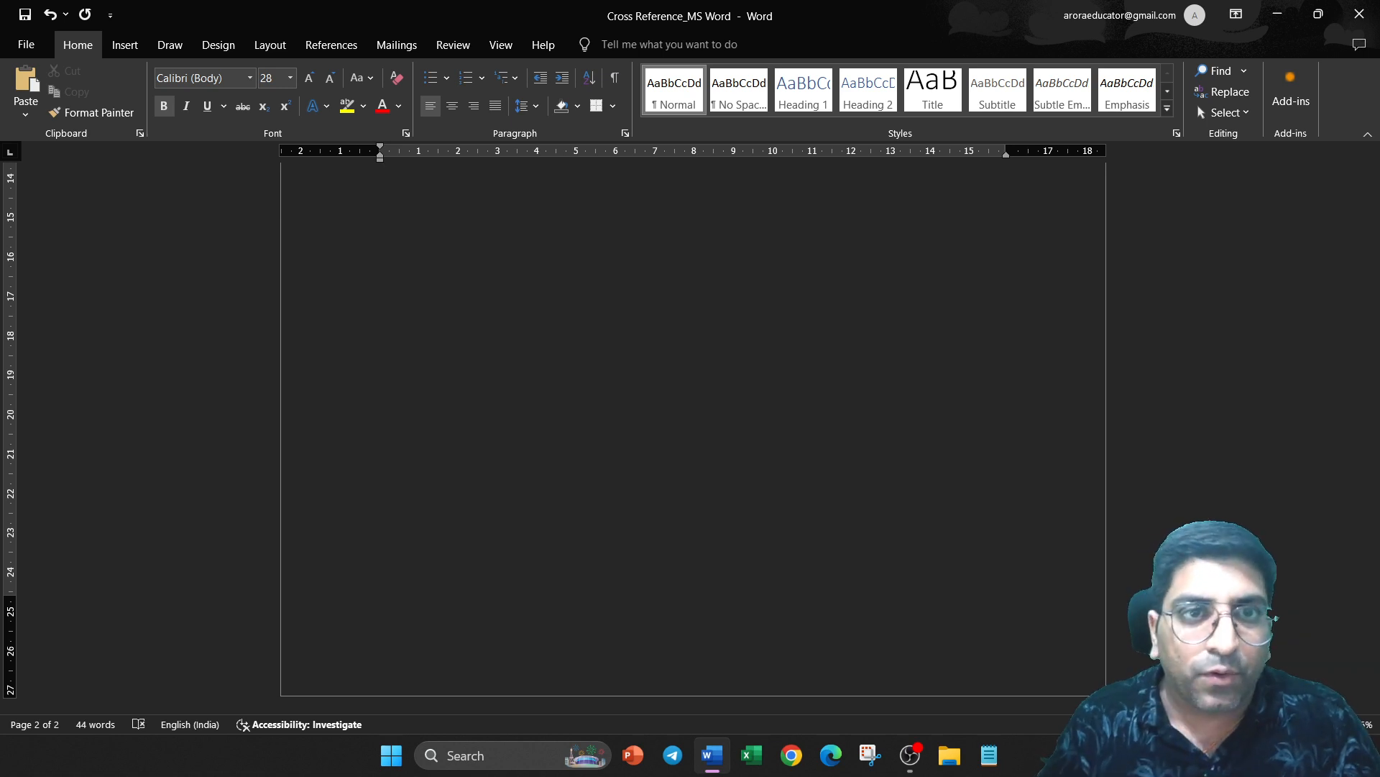
scroll(690, 432, "up", 3)
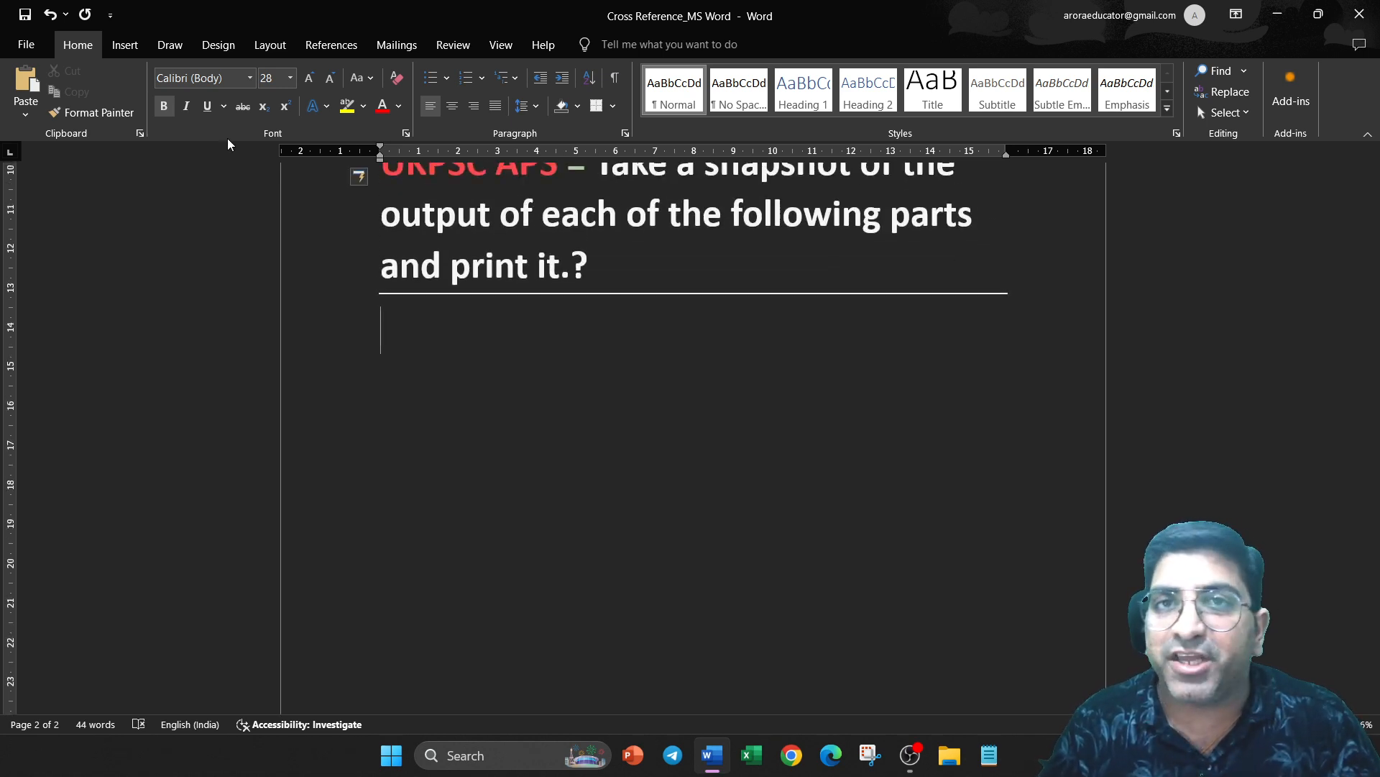
Step: Add a blank page after the question and write the heading "Table of Content" on it
left_click(132, 46)
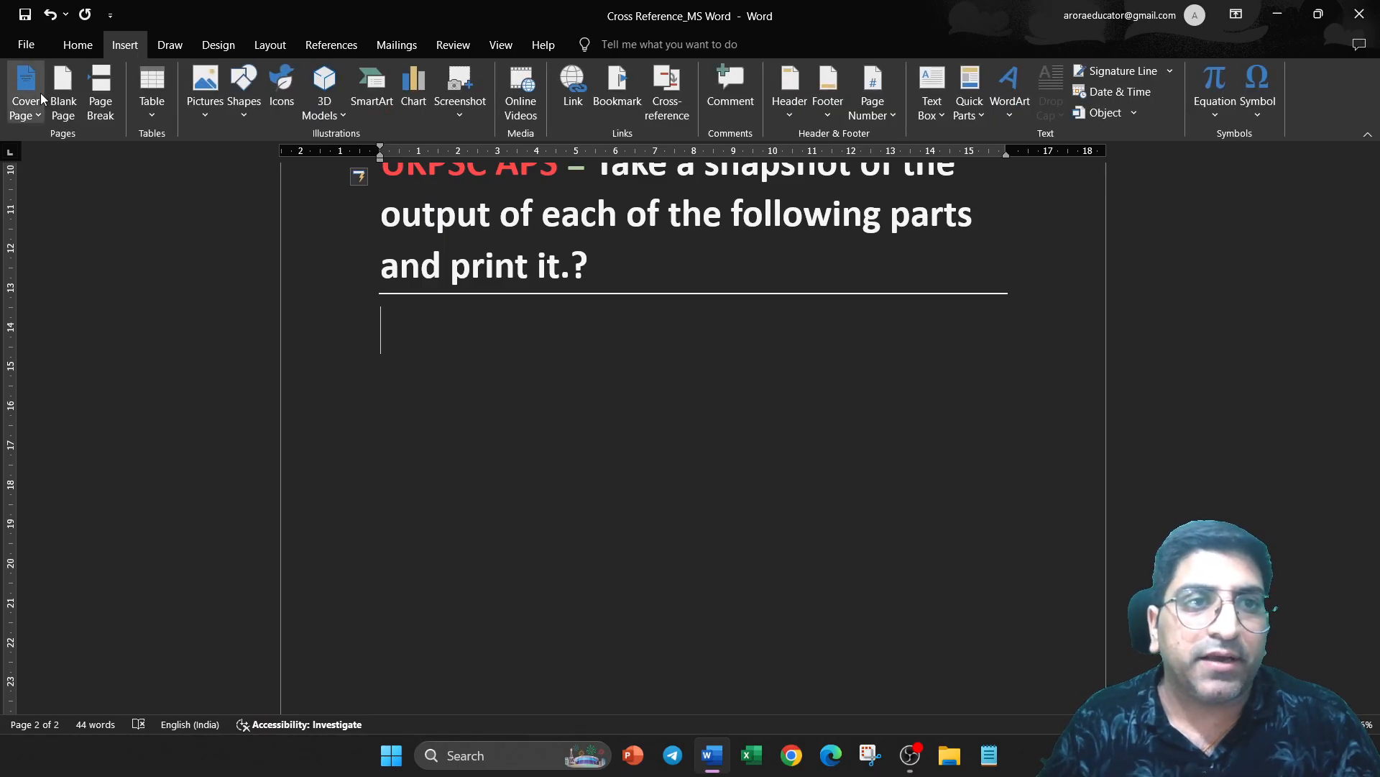
left_click(69, 113)
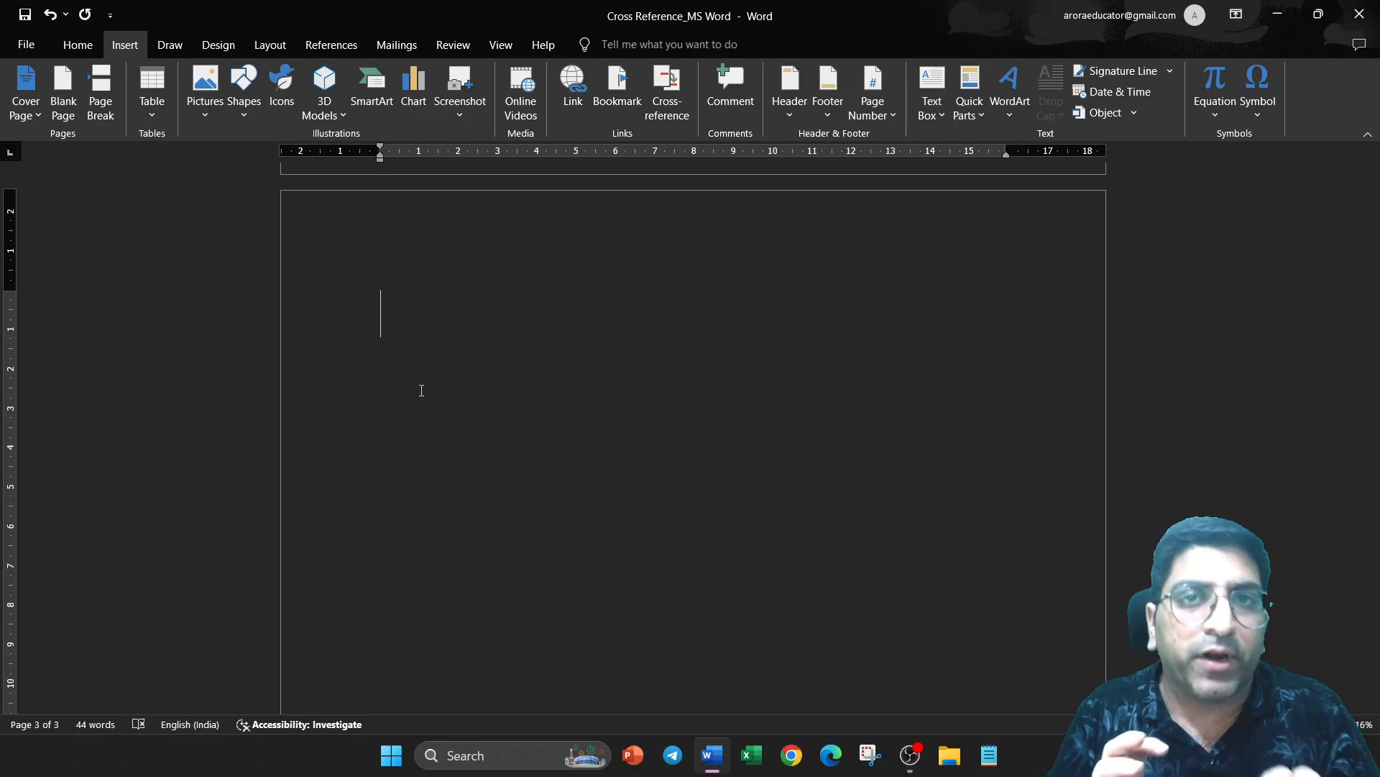
type("Table ")
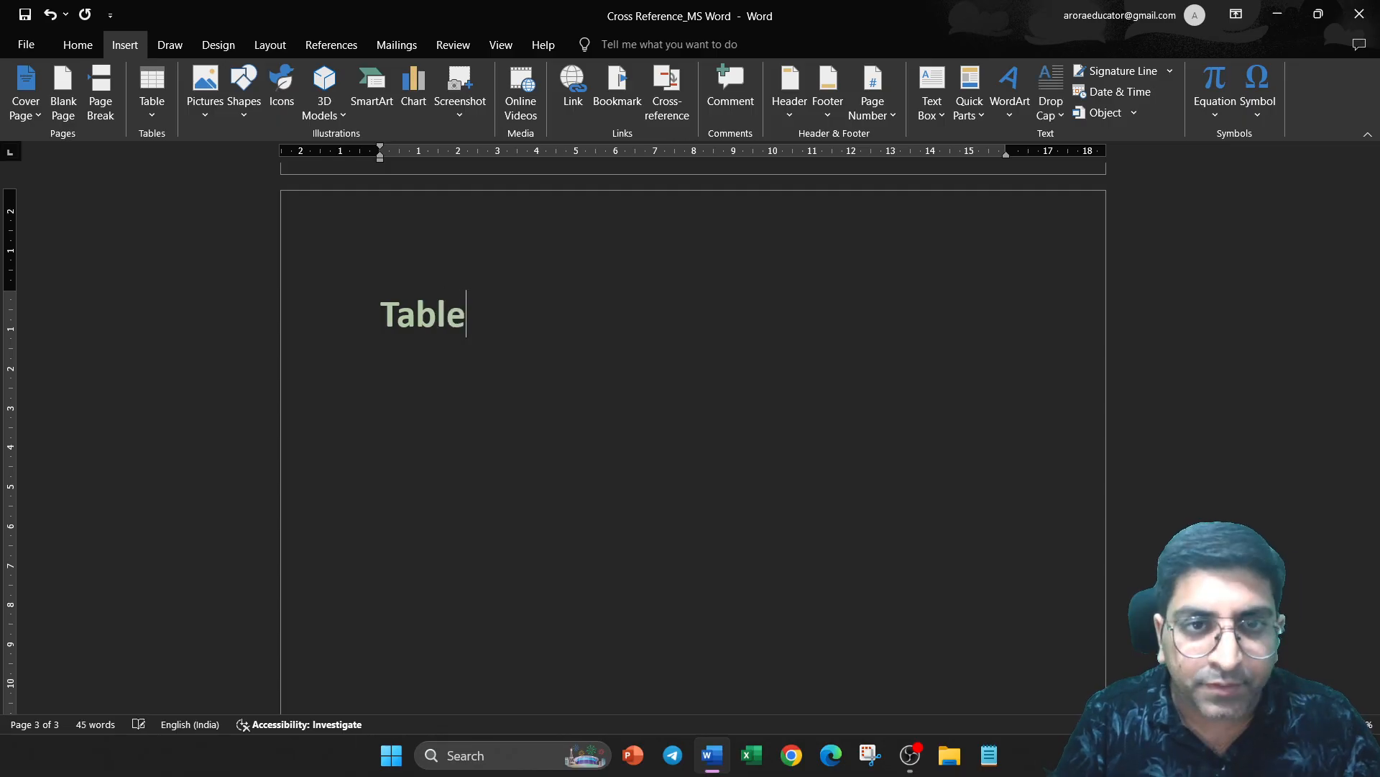
type("of")
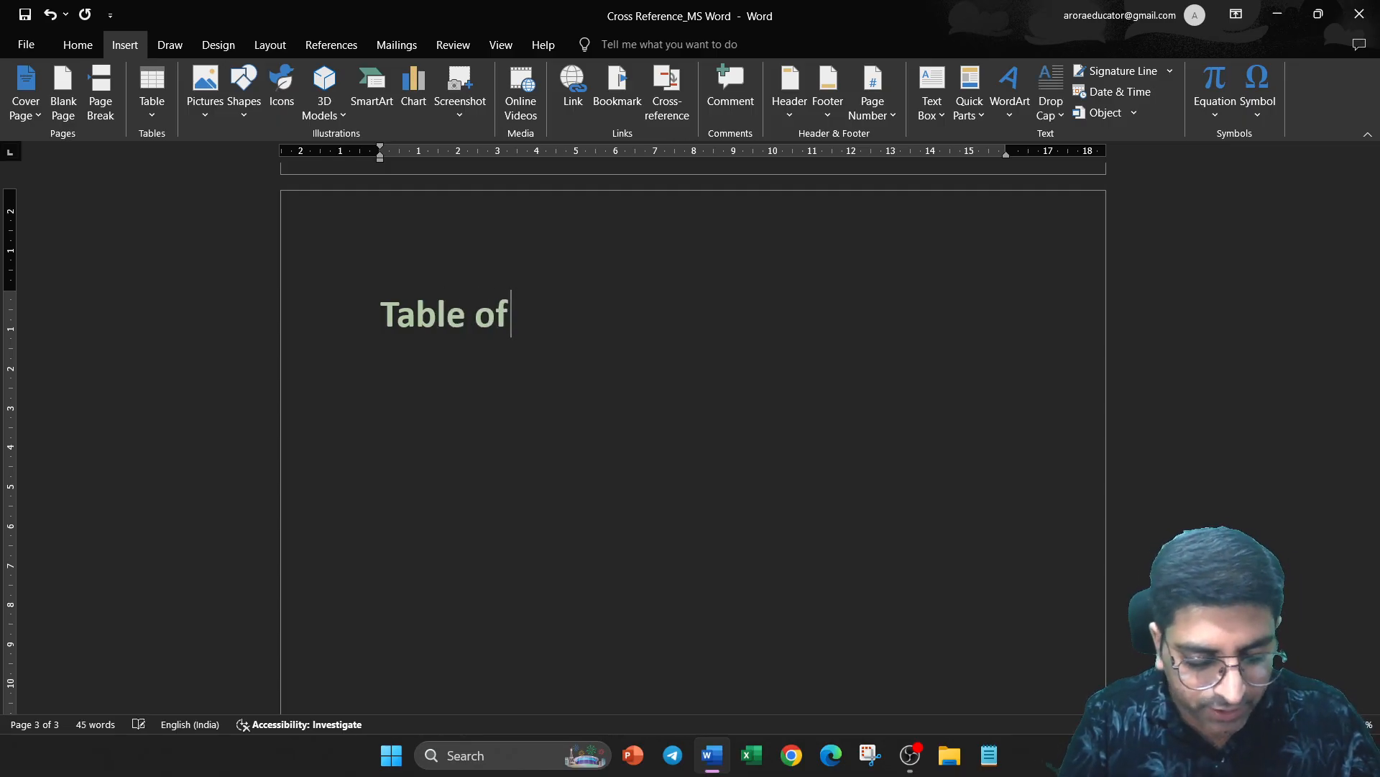
type(" Content")
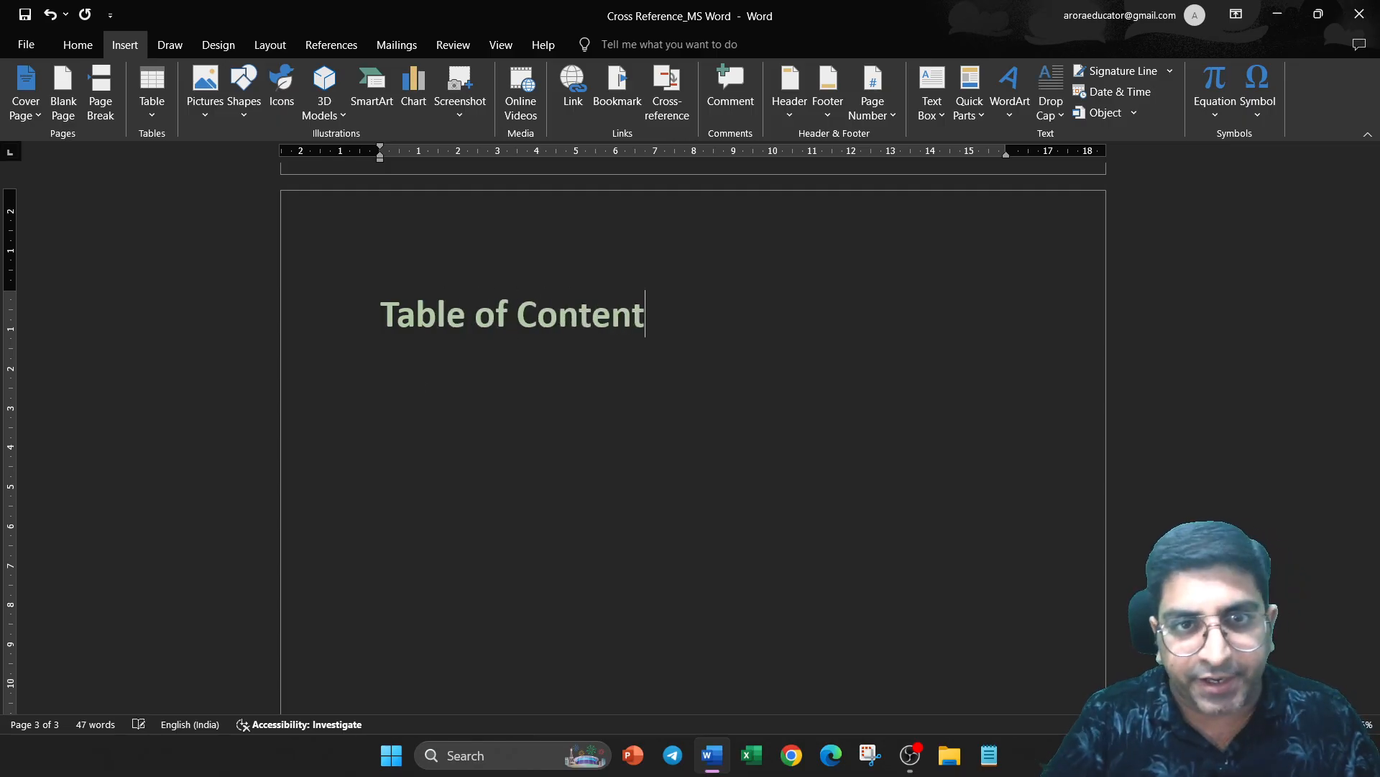
Step: Select all the document's text and give it the automatic font colour, size 36 and centred alignment
key("ctrl+a")
left_click(77, 45)
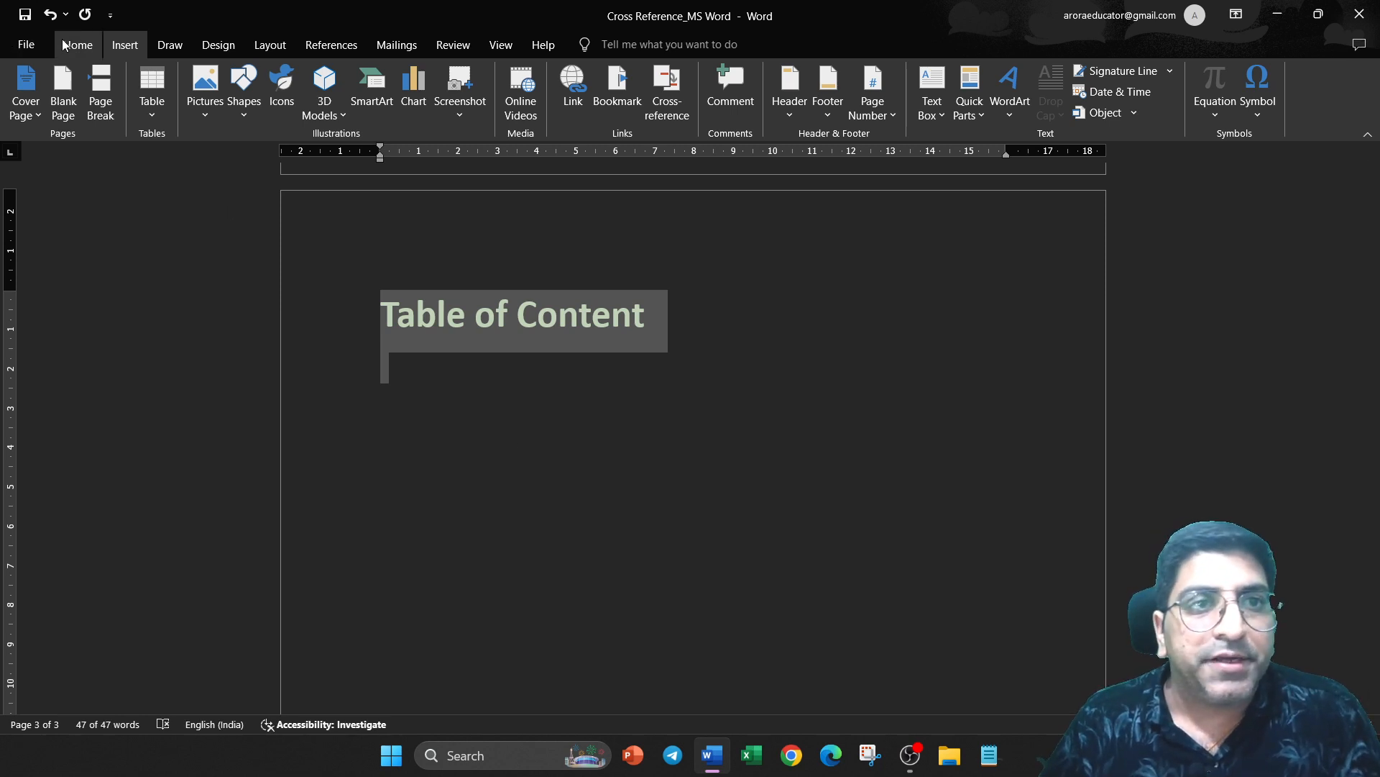
left_click(399, 106)
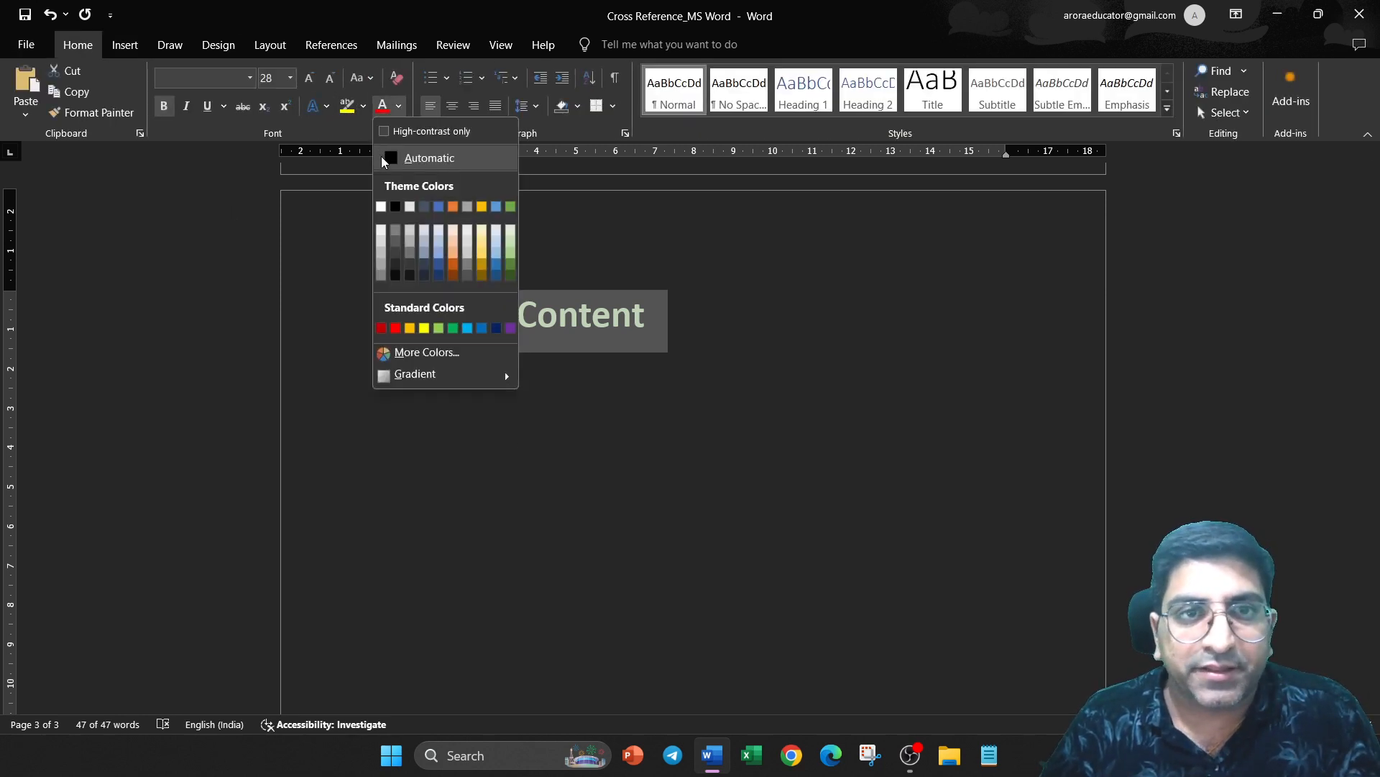
left_click(383, 158)
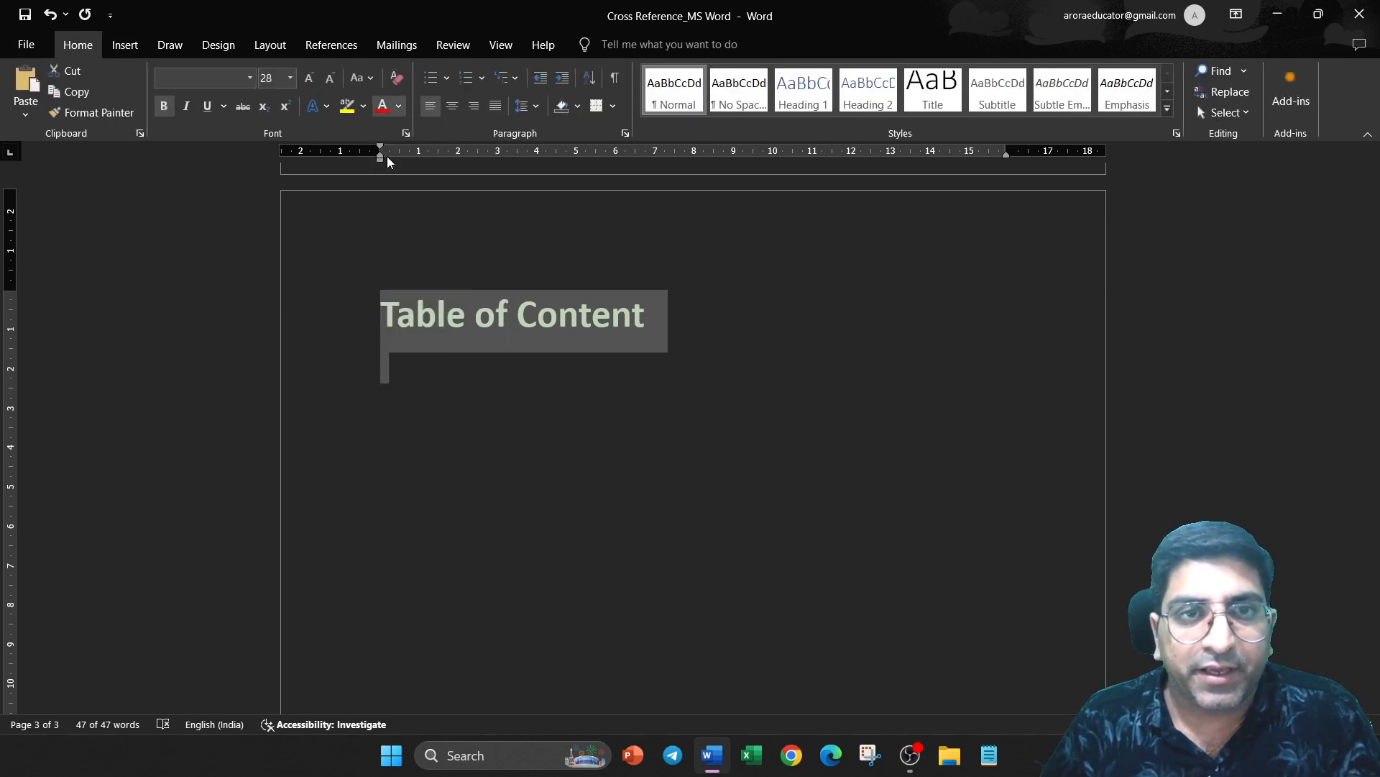
left_click(311, 80)
left_click(454, 113)
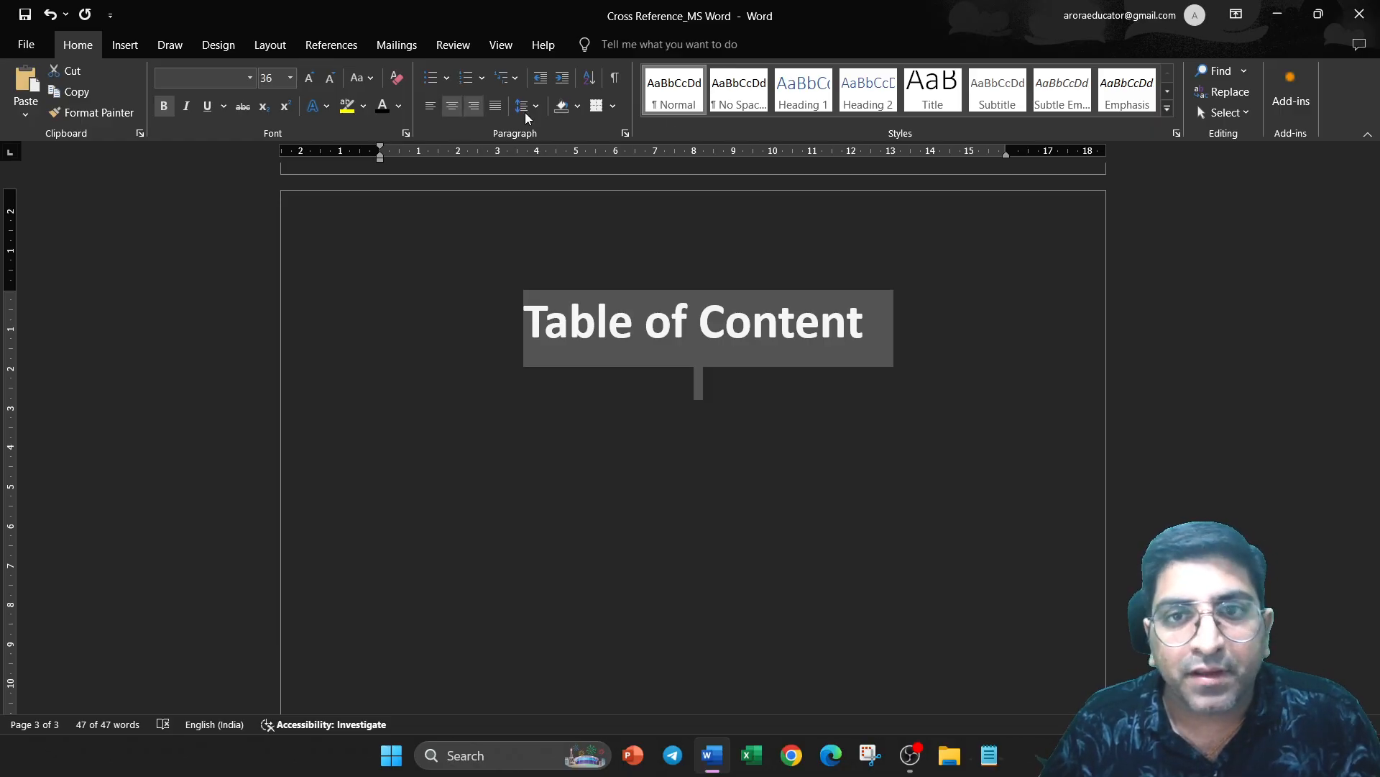
Step: Start a left-aligned line below the "Table of Content" heading and insert a table with two columns and one row
left_click(873, 325)
key("Return")
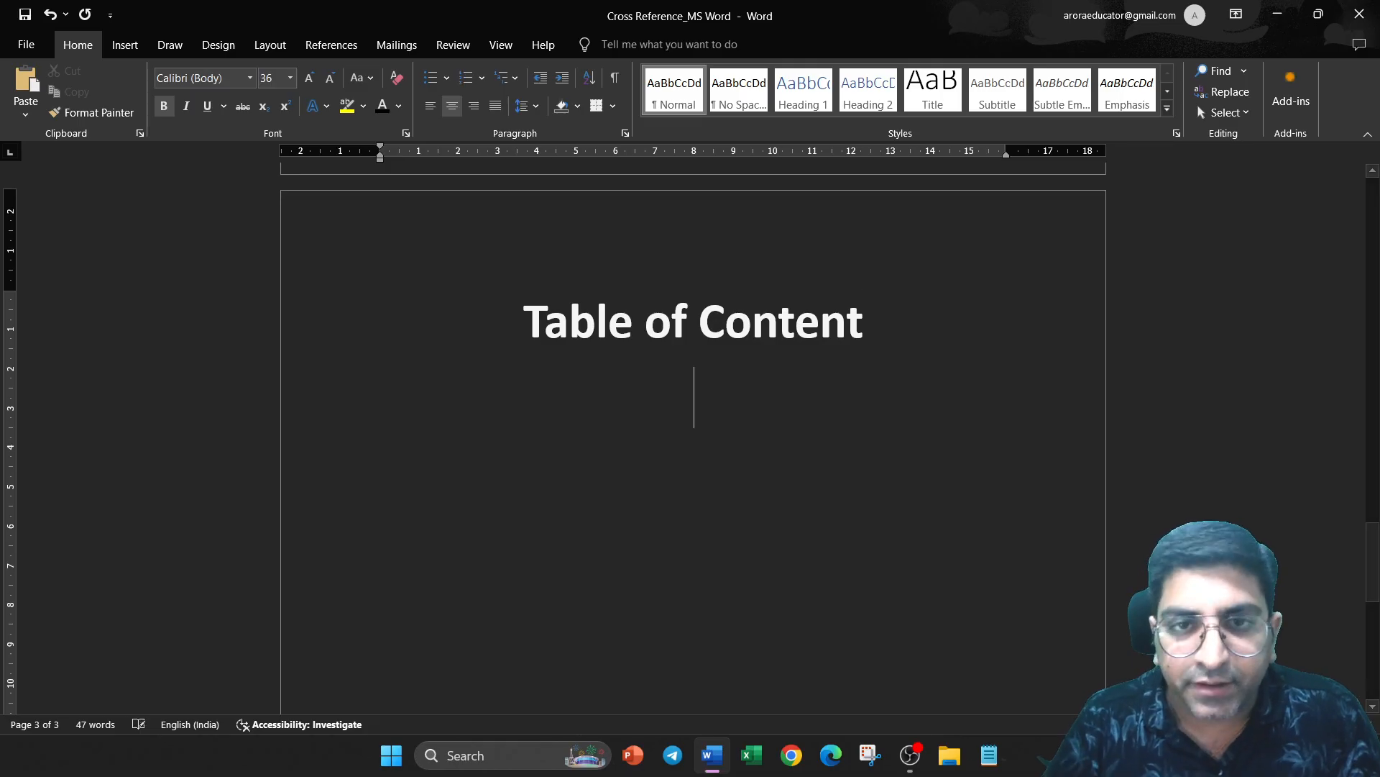
left_click(430, 106)
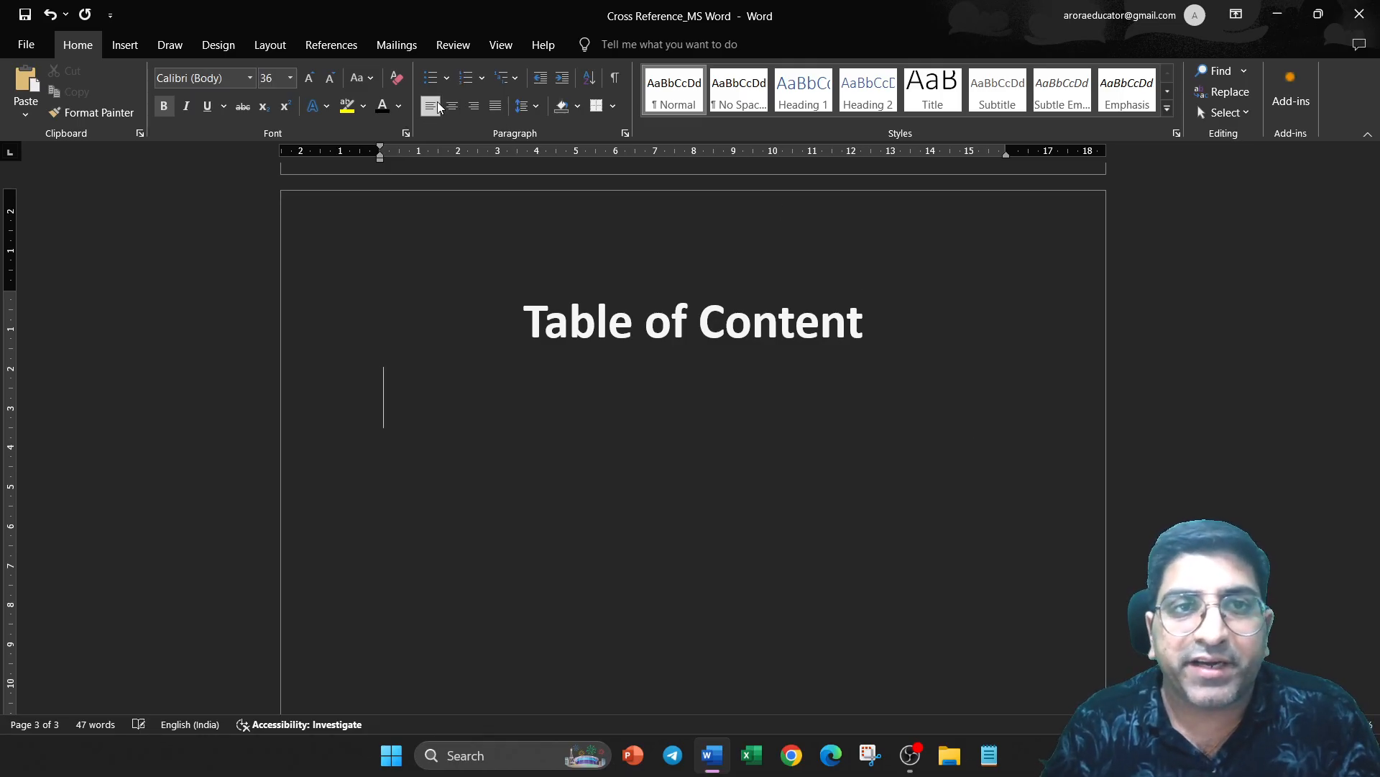
left_click(132, 45)
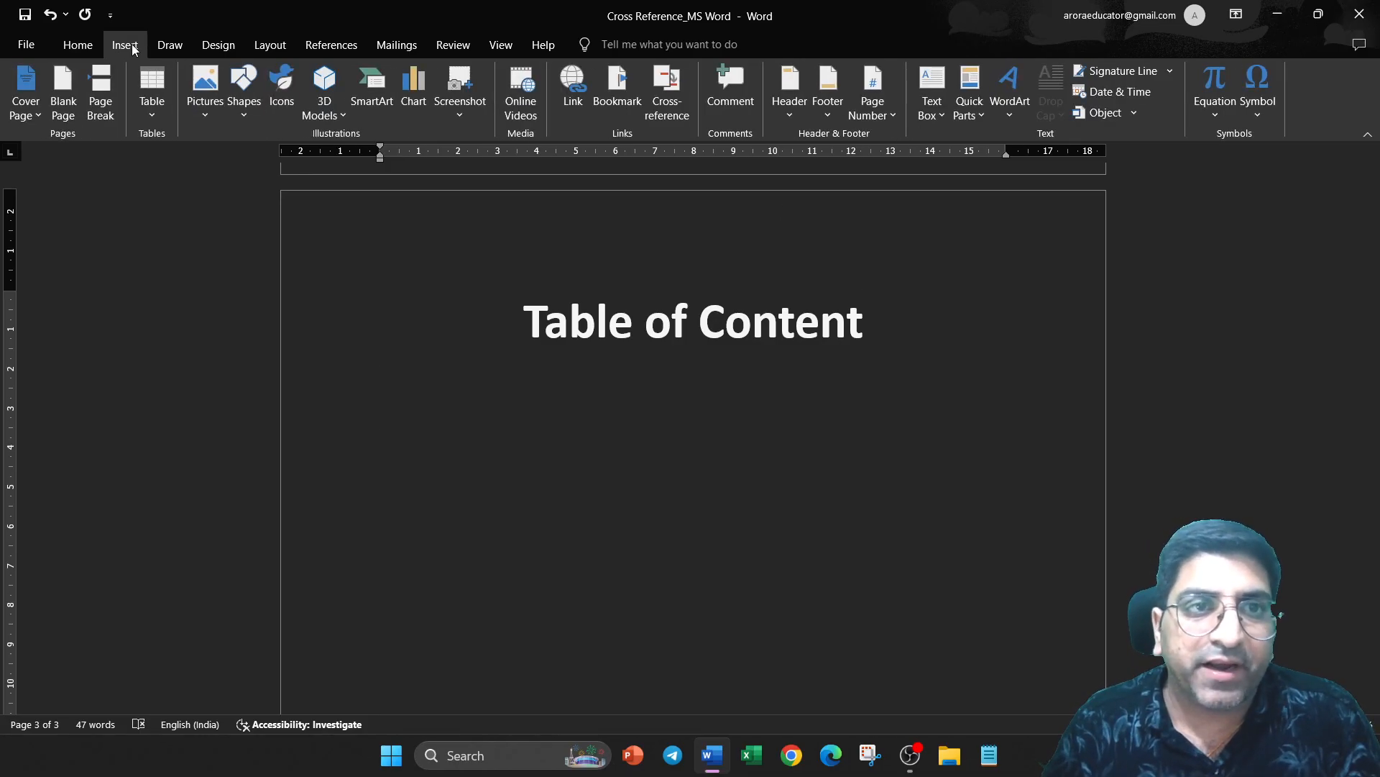
left_click(153, 114)
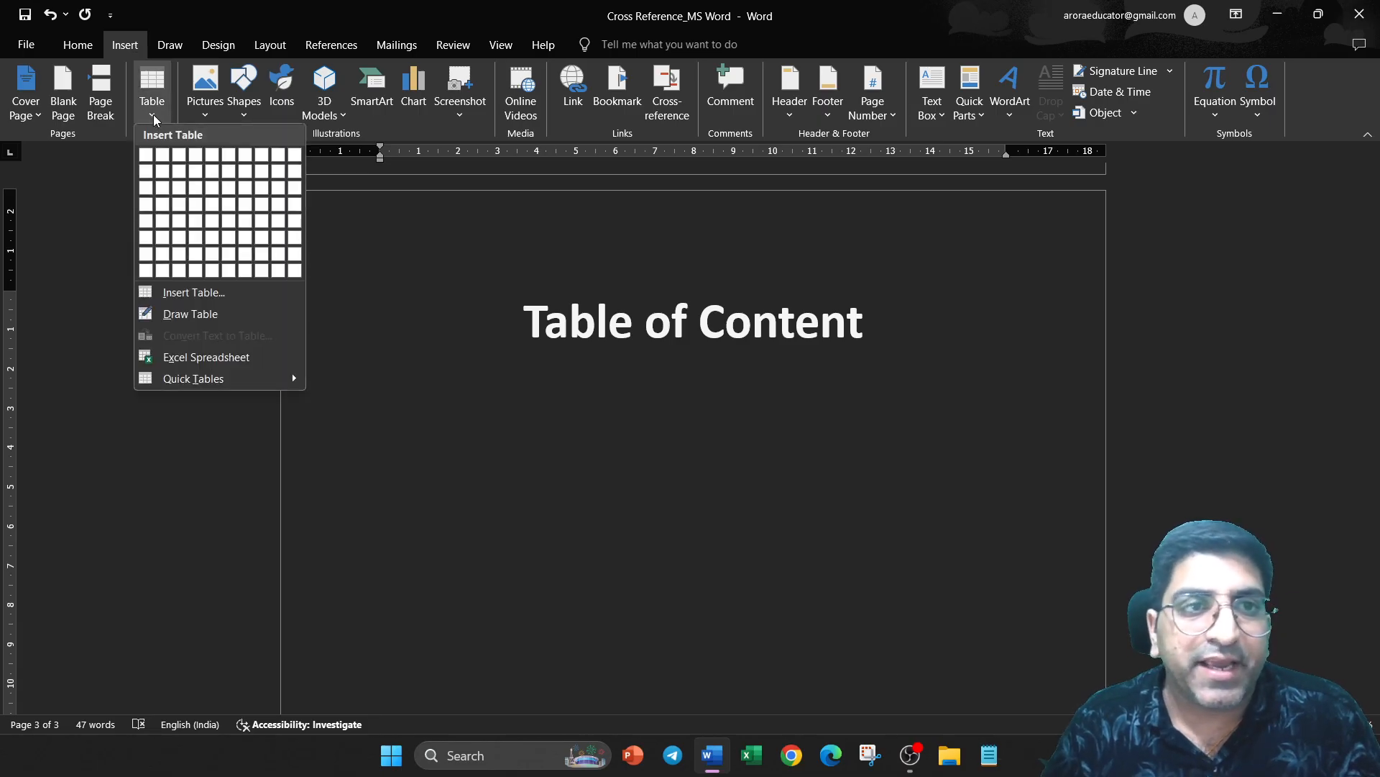
left_click(161, 156)
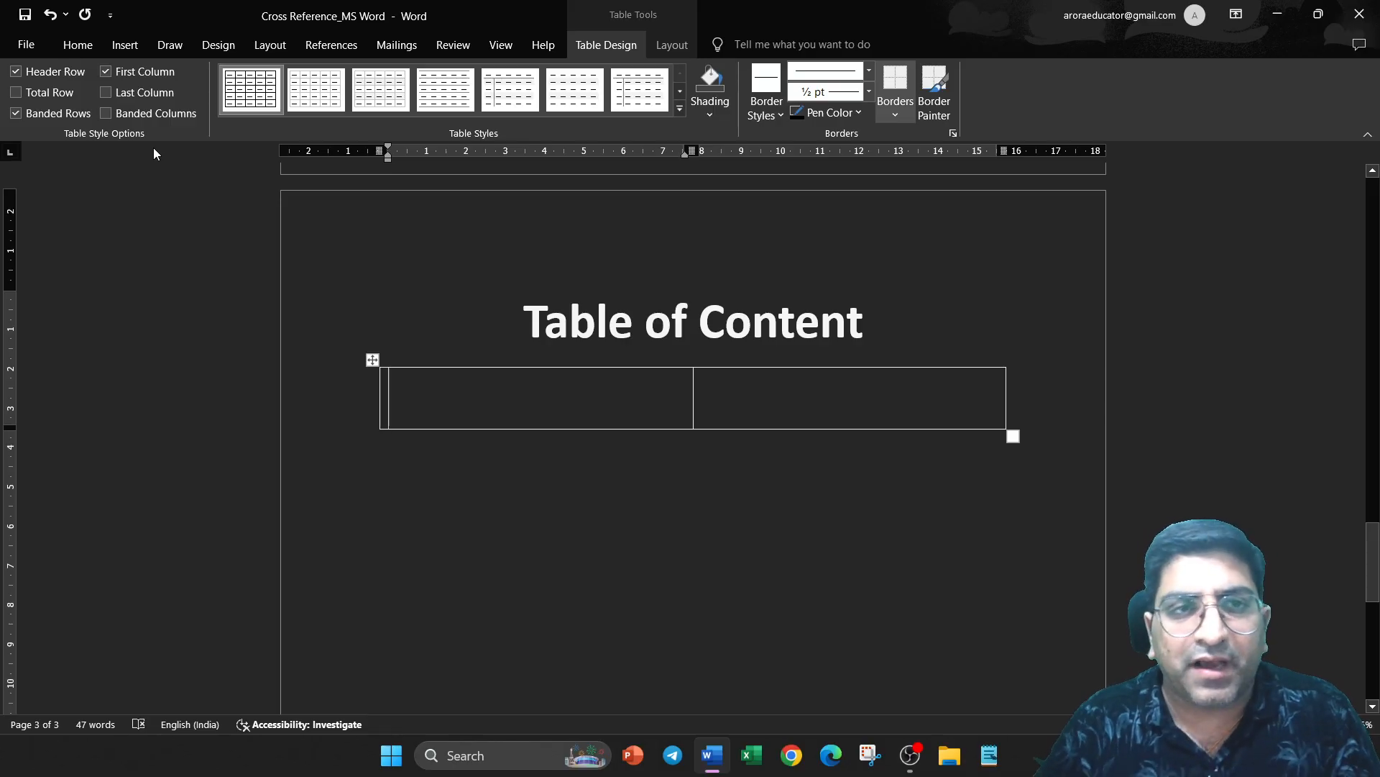
left_click(131, 46)
left_click(146, 111)
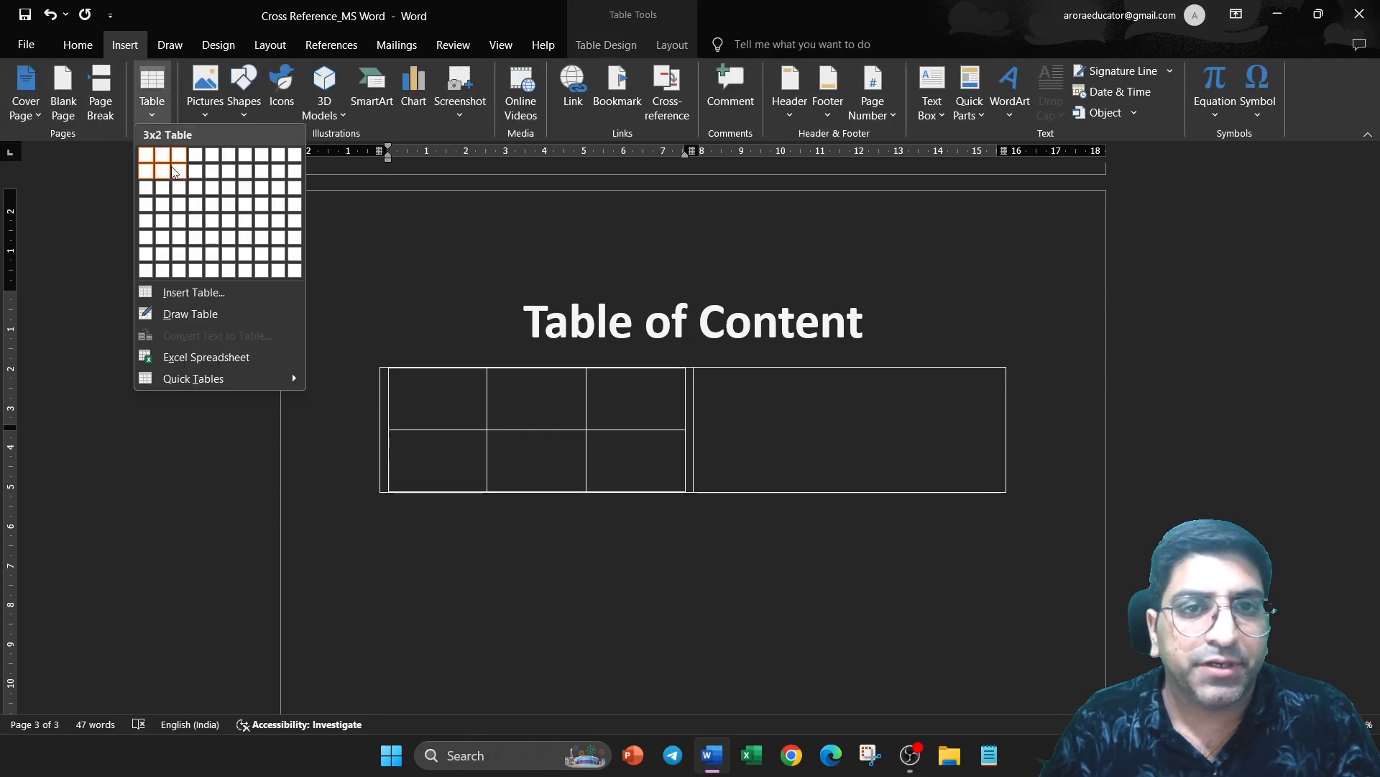
left_click(826, 440)
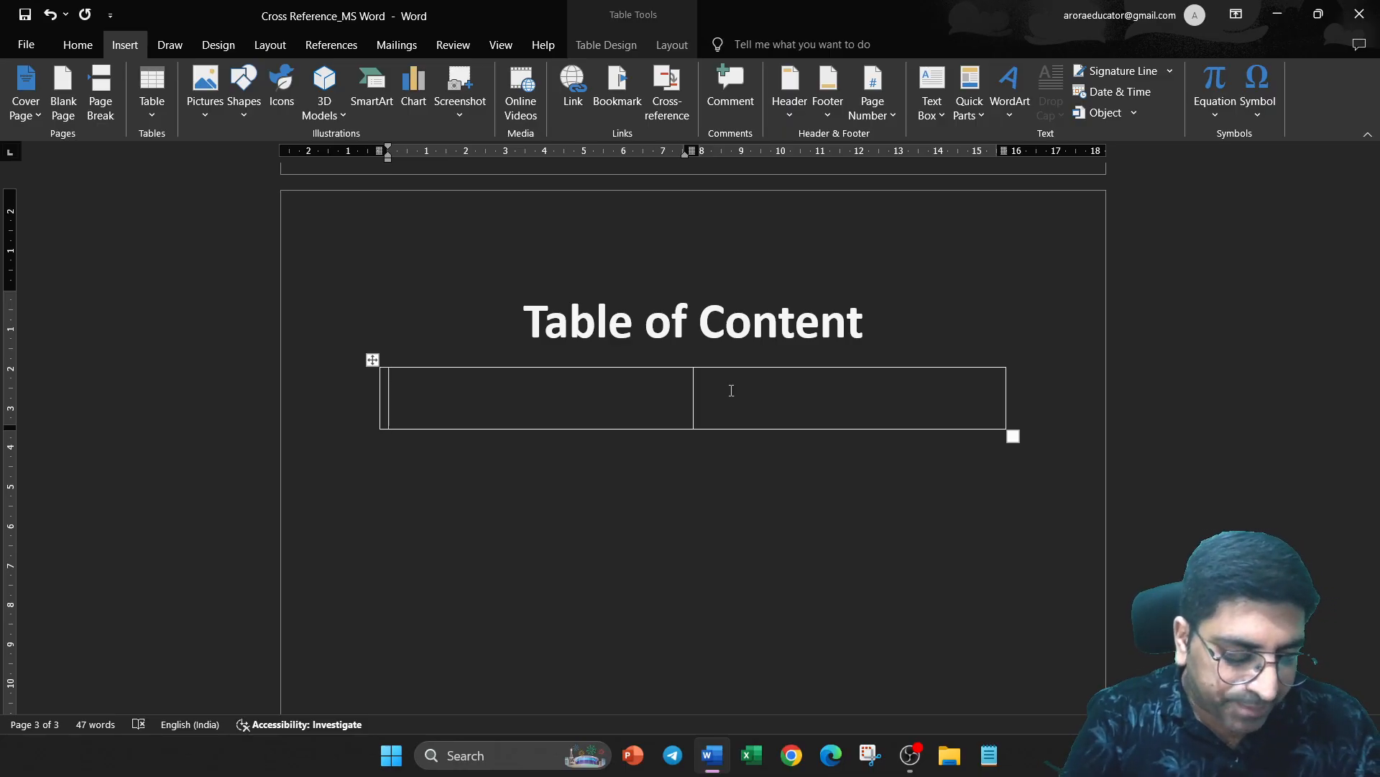
Step: Enter "Subject" as the header of the table's first column
type("S")
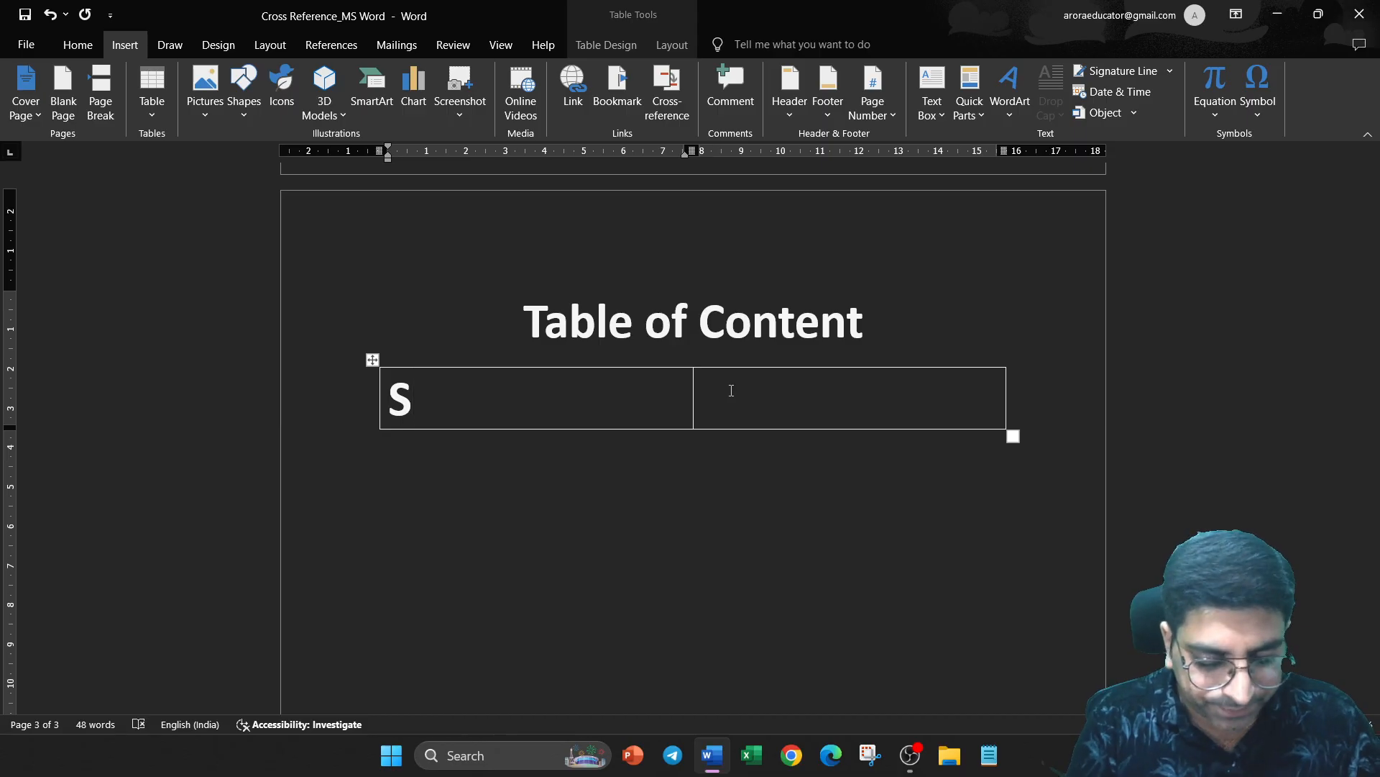
type("ubject")
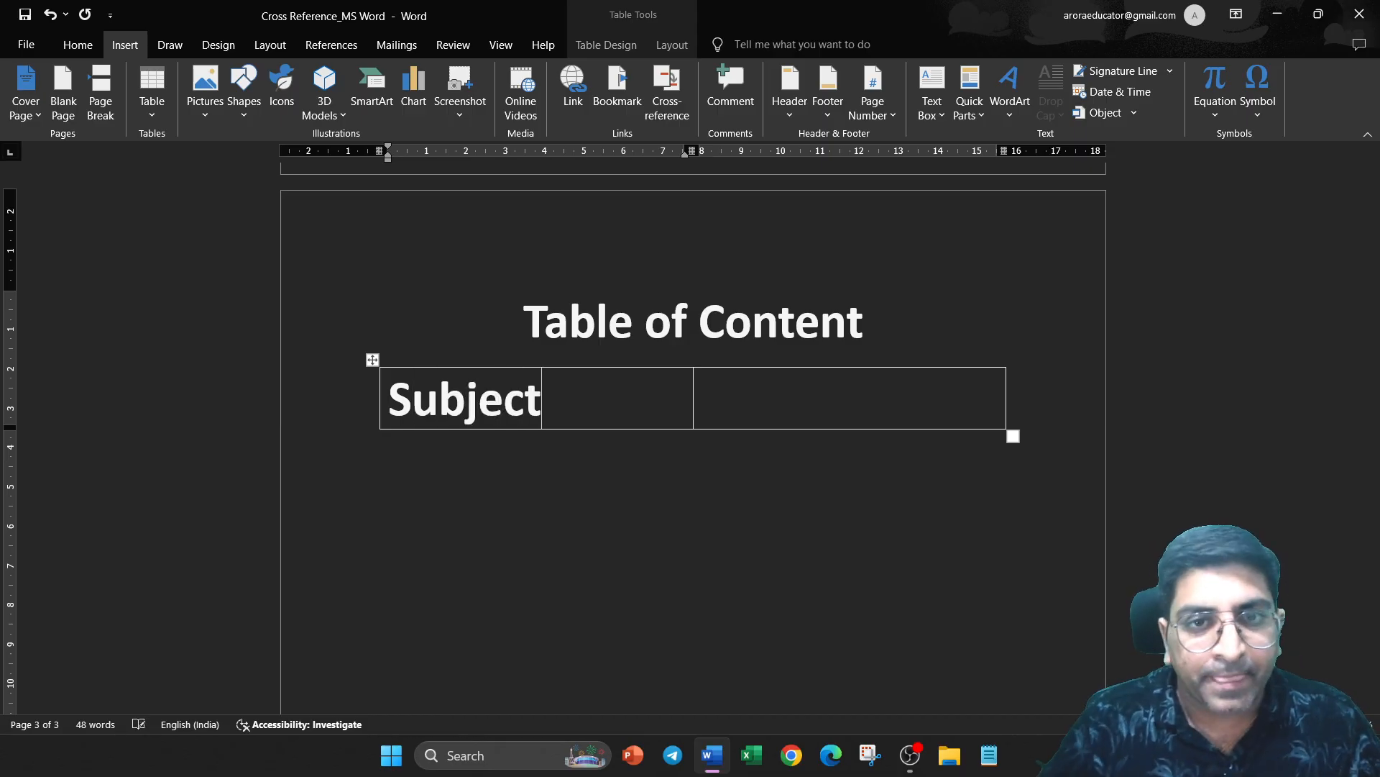
left_click(737, 402)
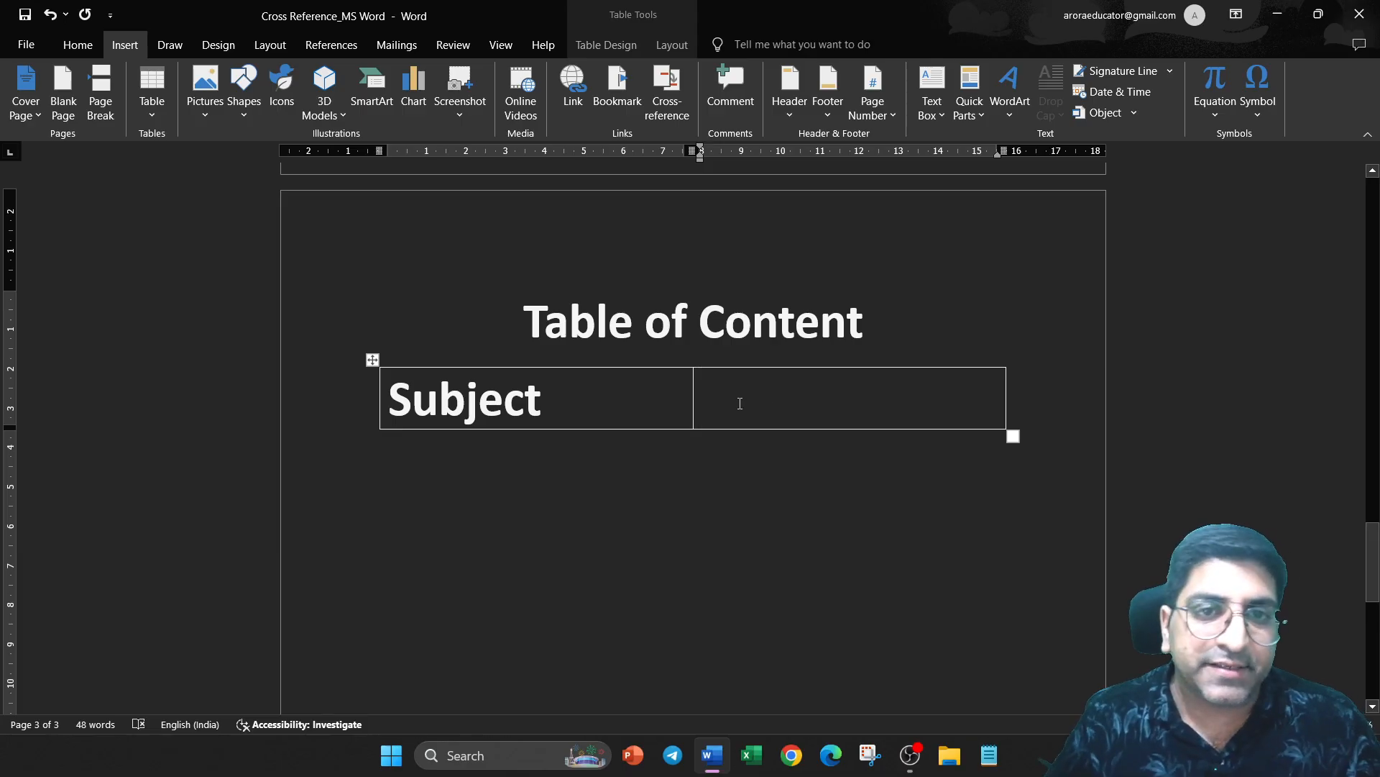
Step: Label the table's columns "Topics" and "Page Number" and add an empty row below them
left_click_drag(609, 394, 388, 396)
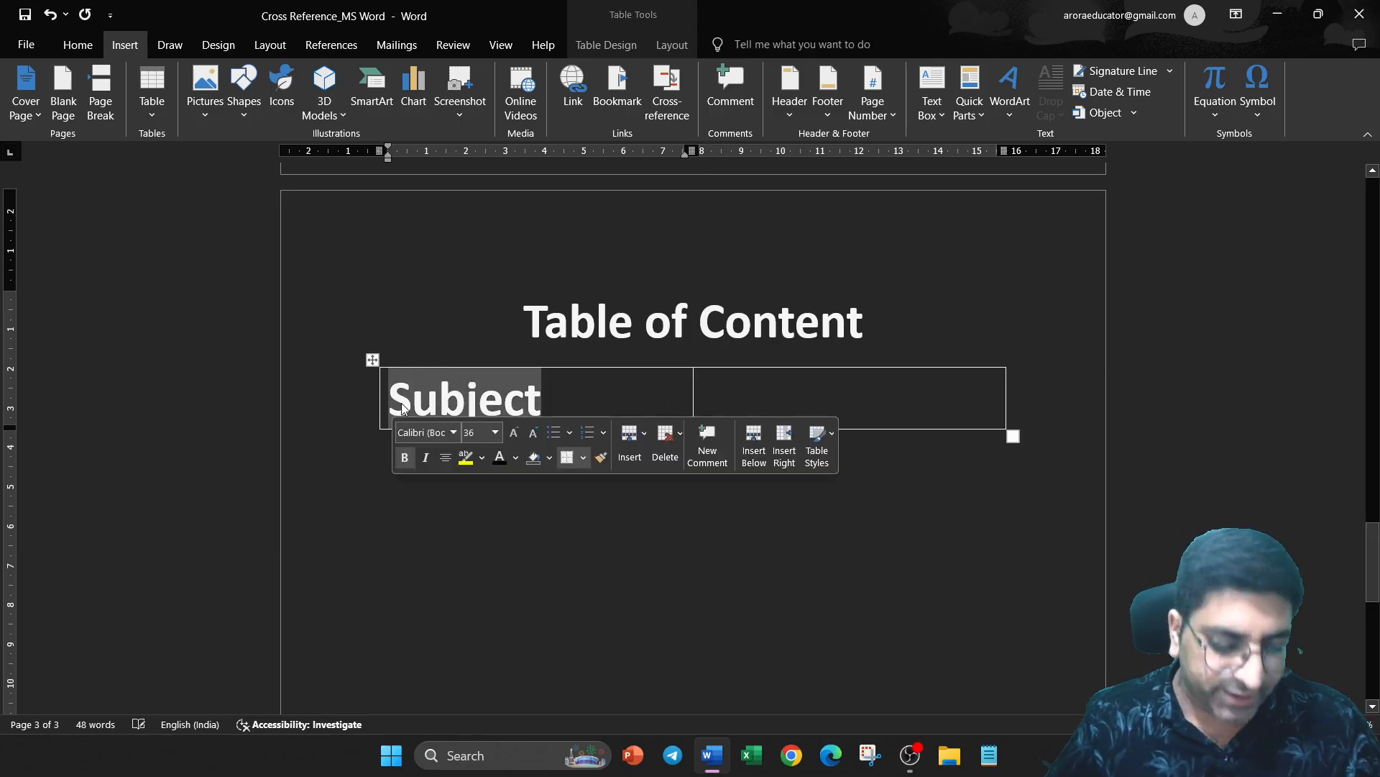
type("Topics")
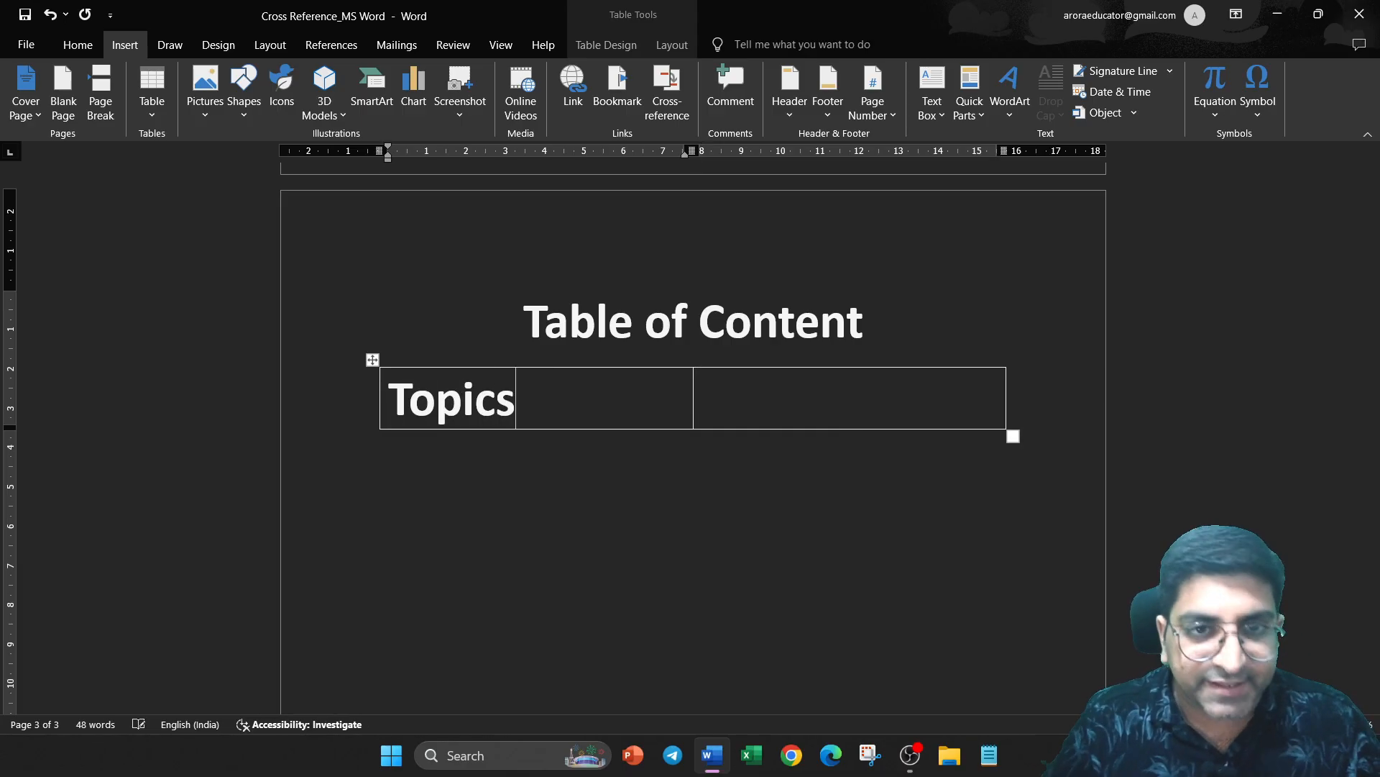
left_click(813, 395)
type("P")
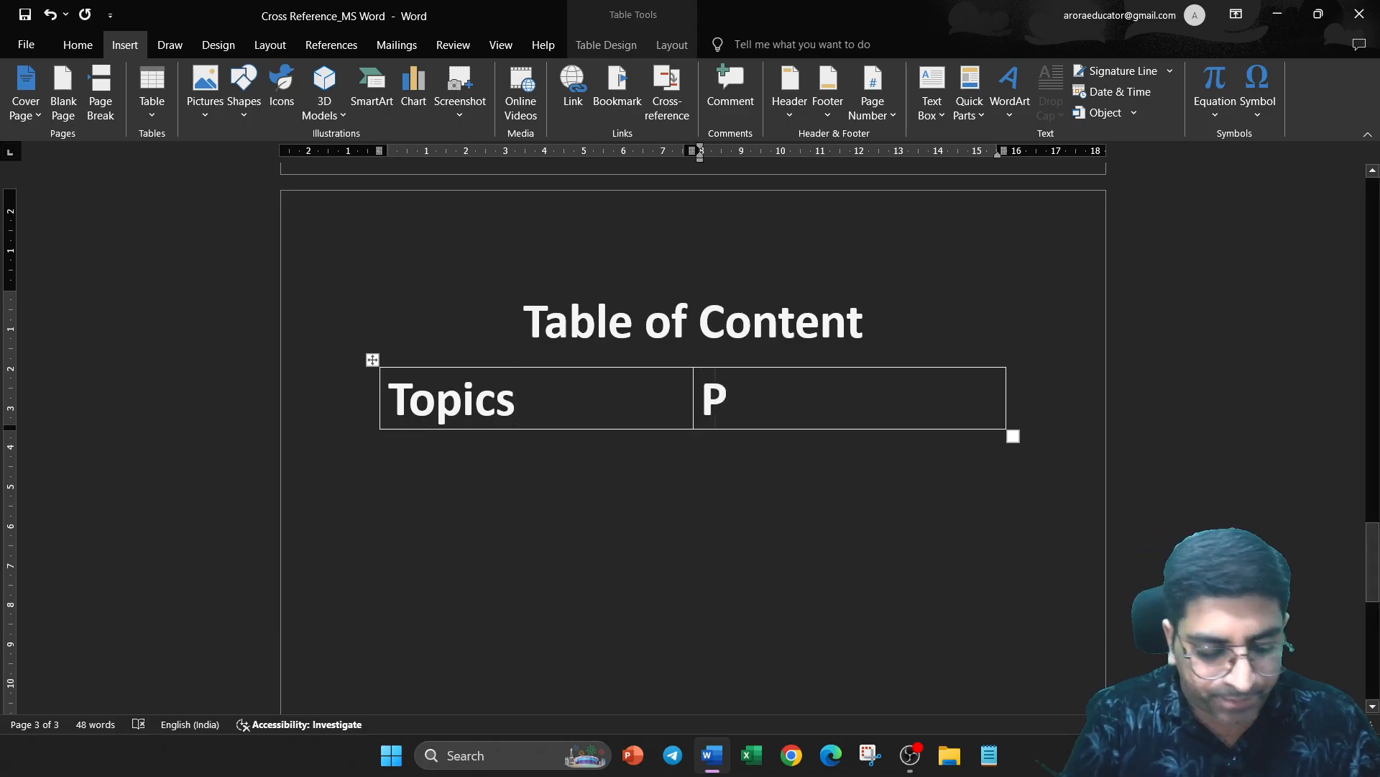
type("age Number")
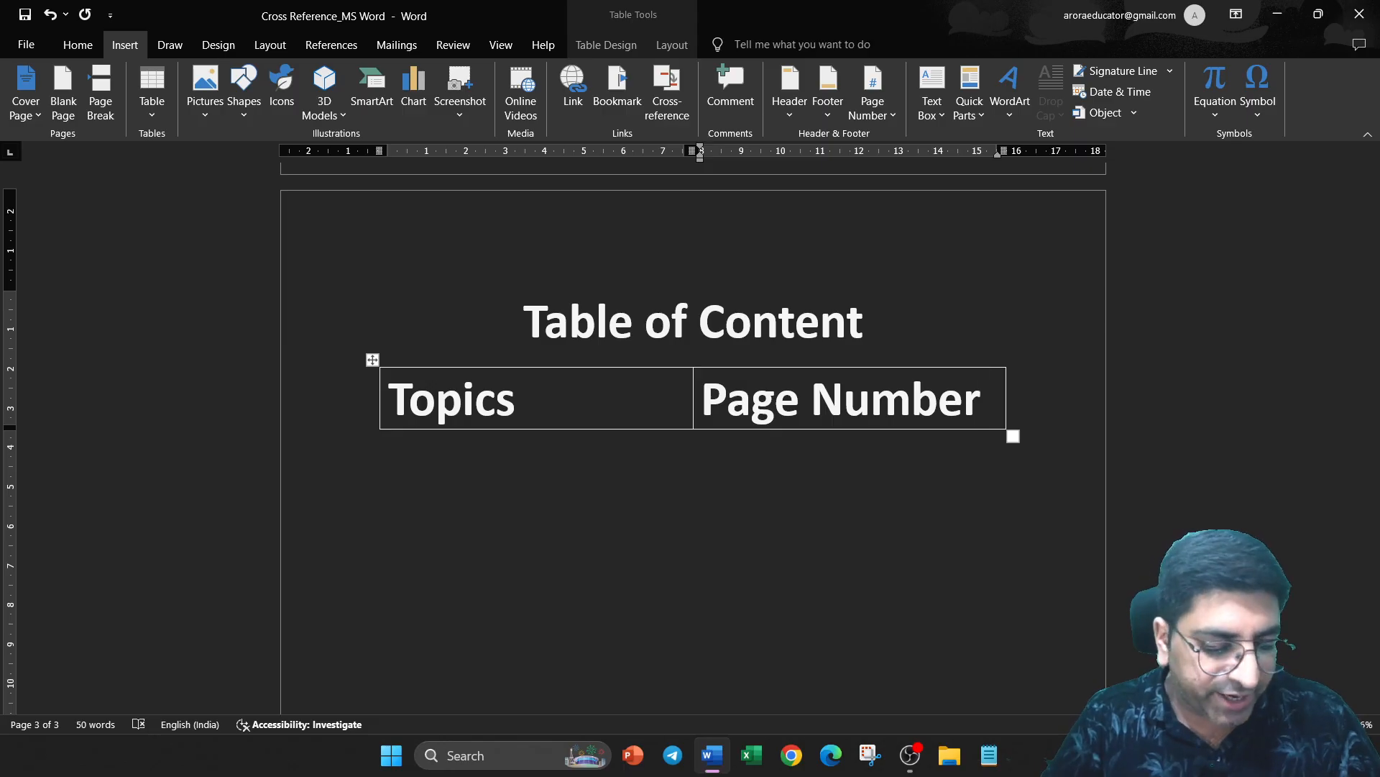
key("Tab")
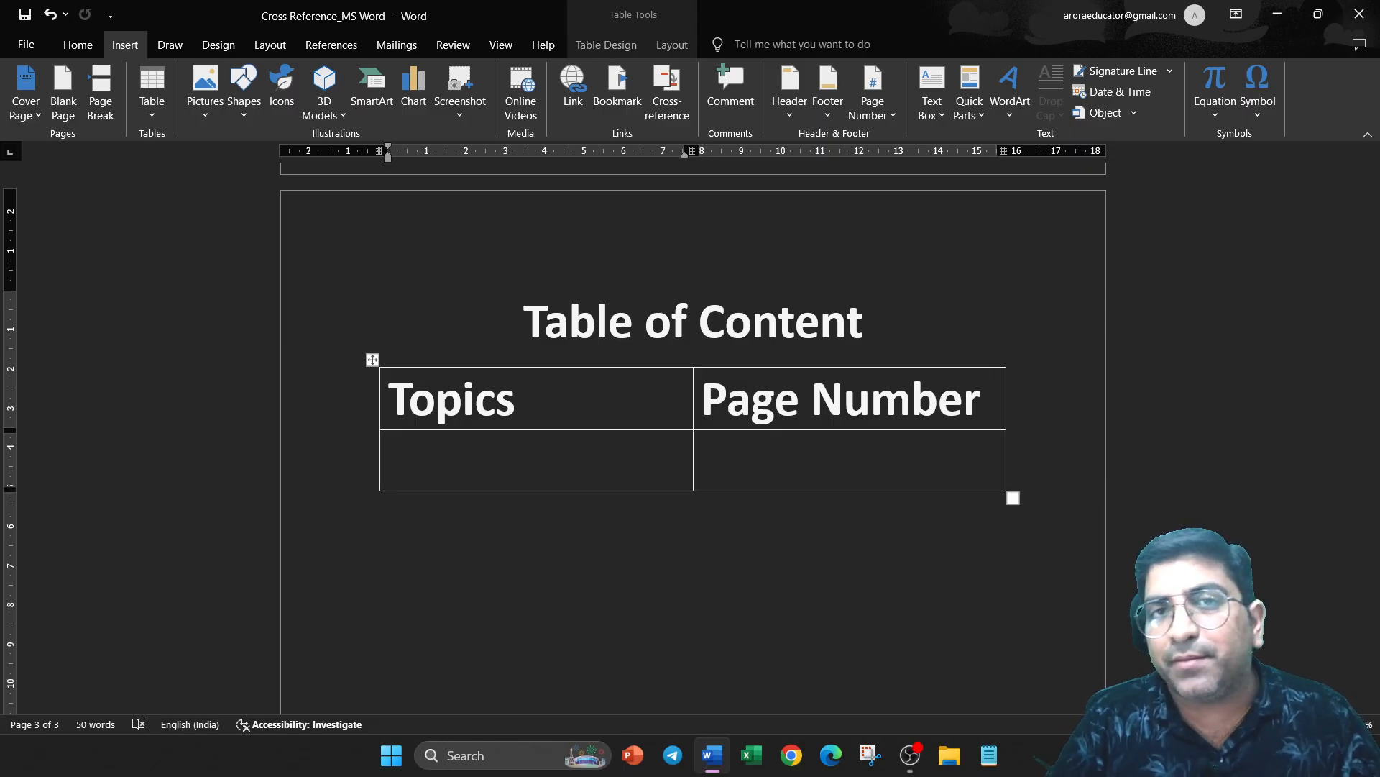
Step: Enter "MS Word" as the first topic in the row below the table's header
type("M")
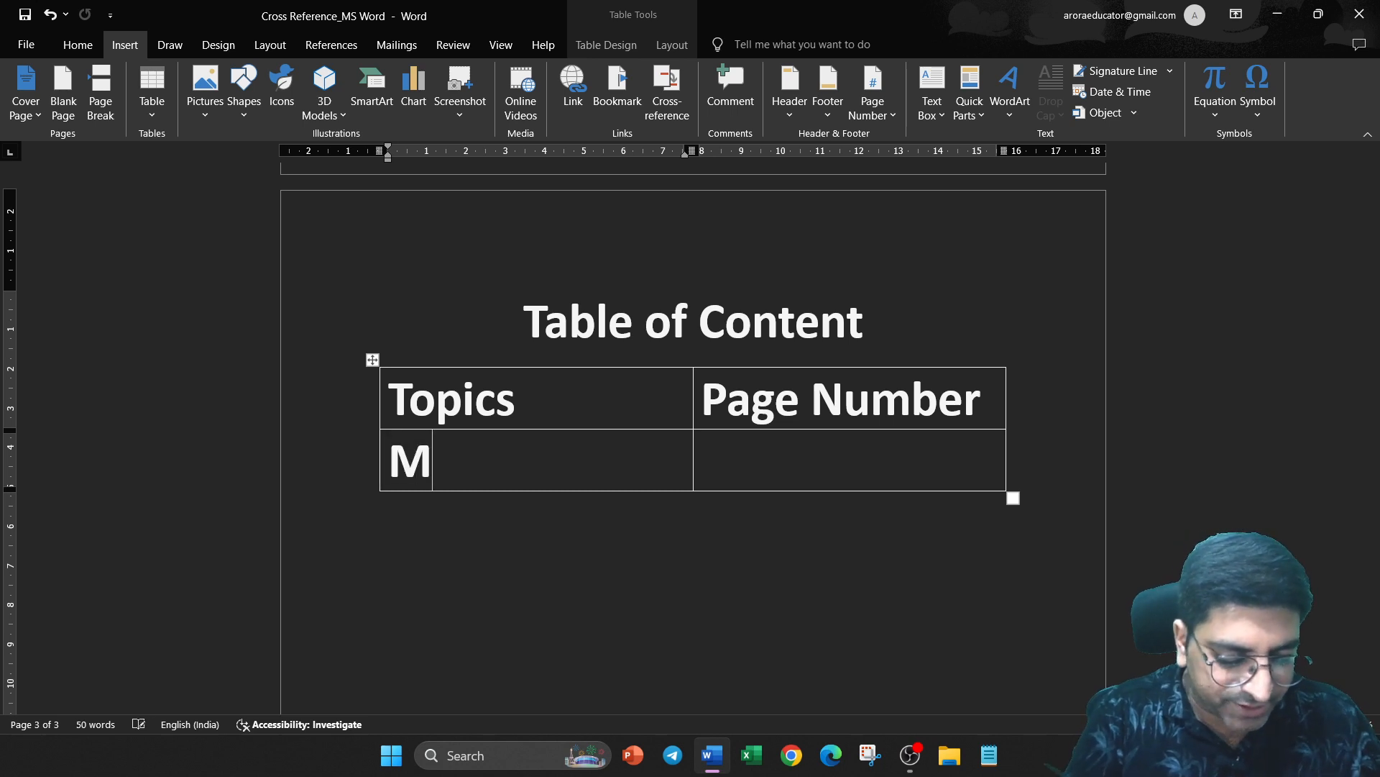
type("S Word")
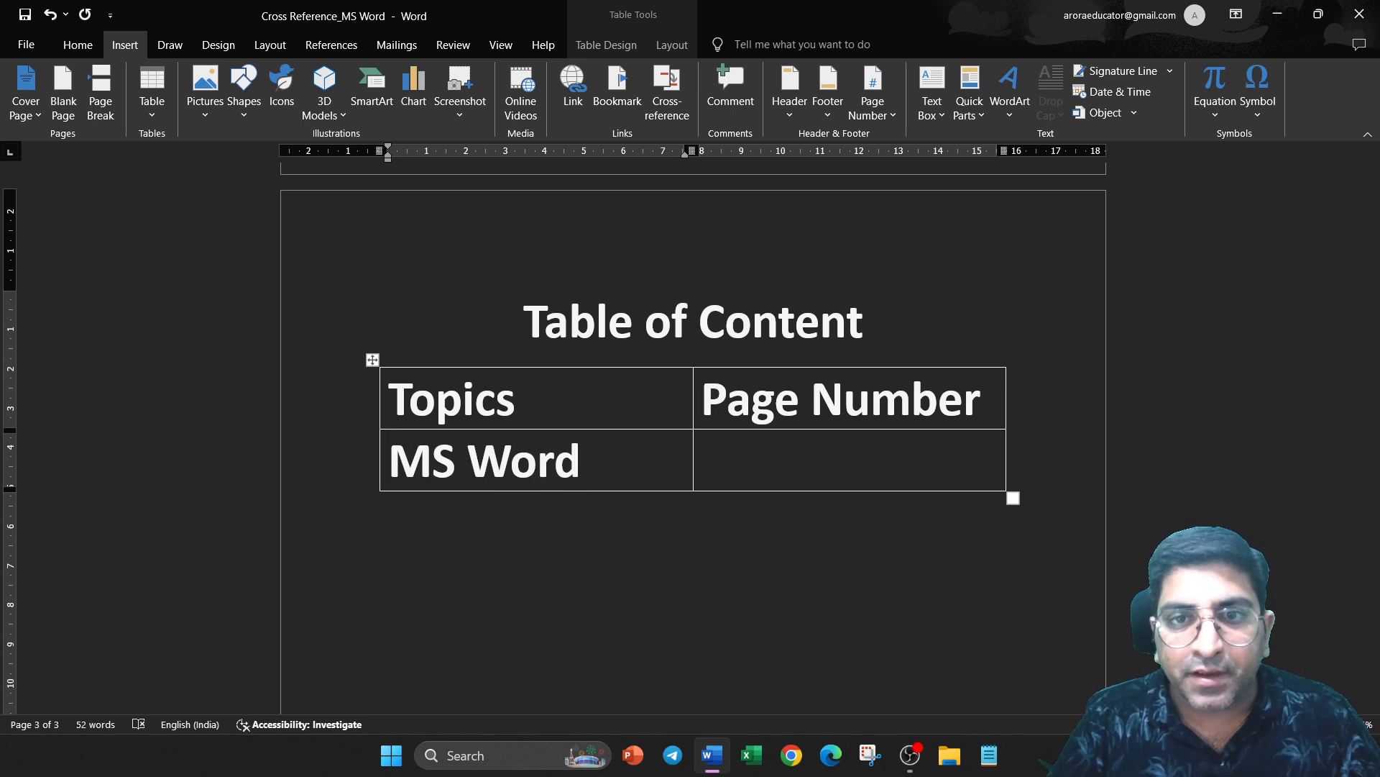
key("Tab")
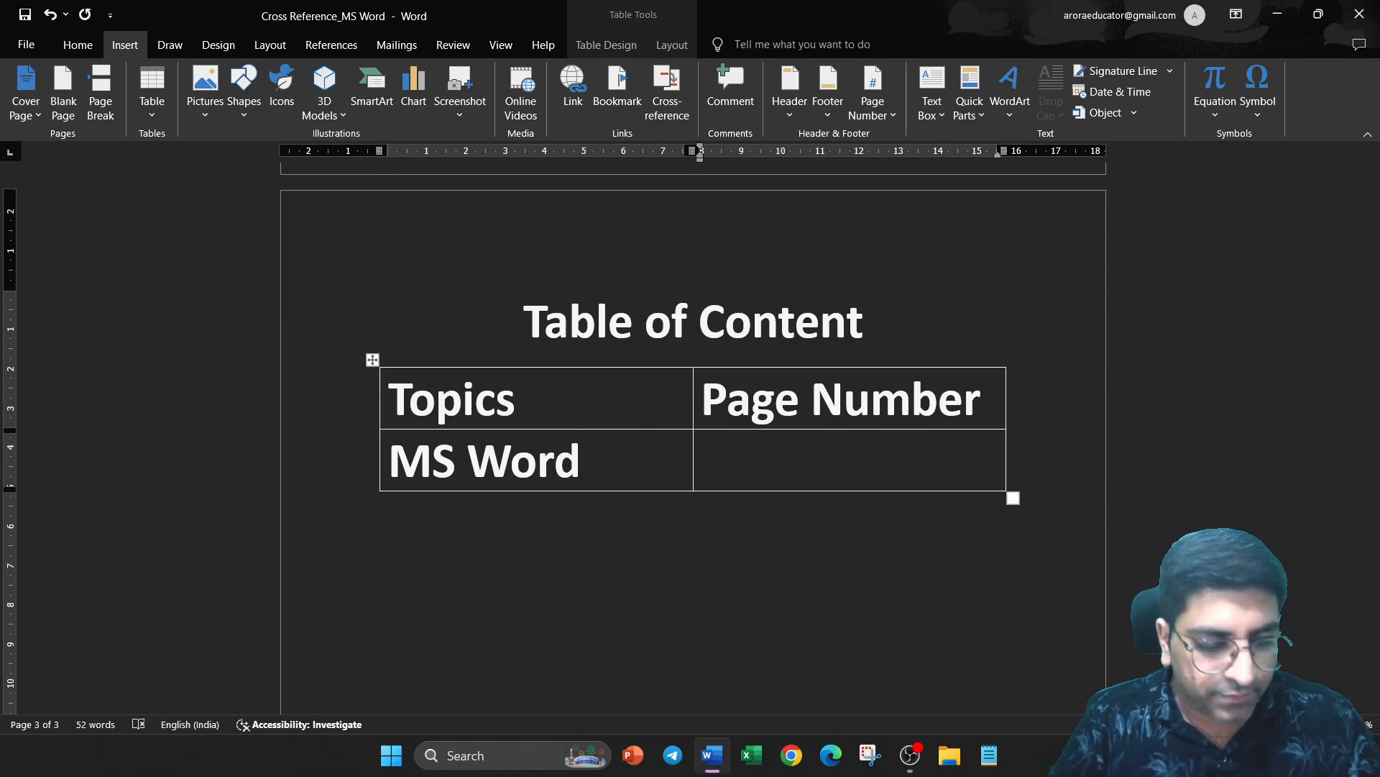
Step: Add another table row and enter "MS Excel" in its Topics column
key("Tab")
type("MS")
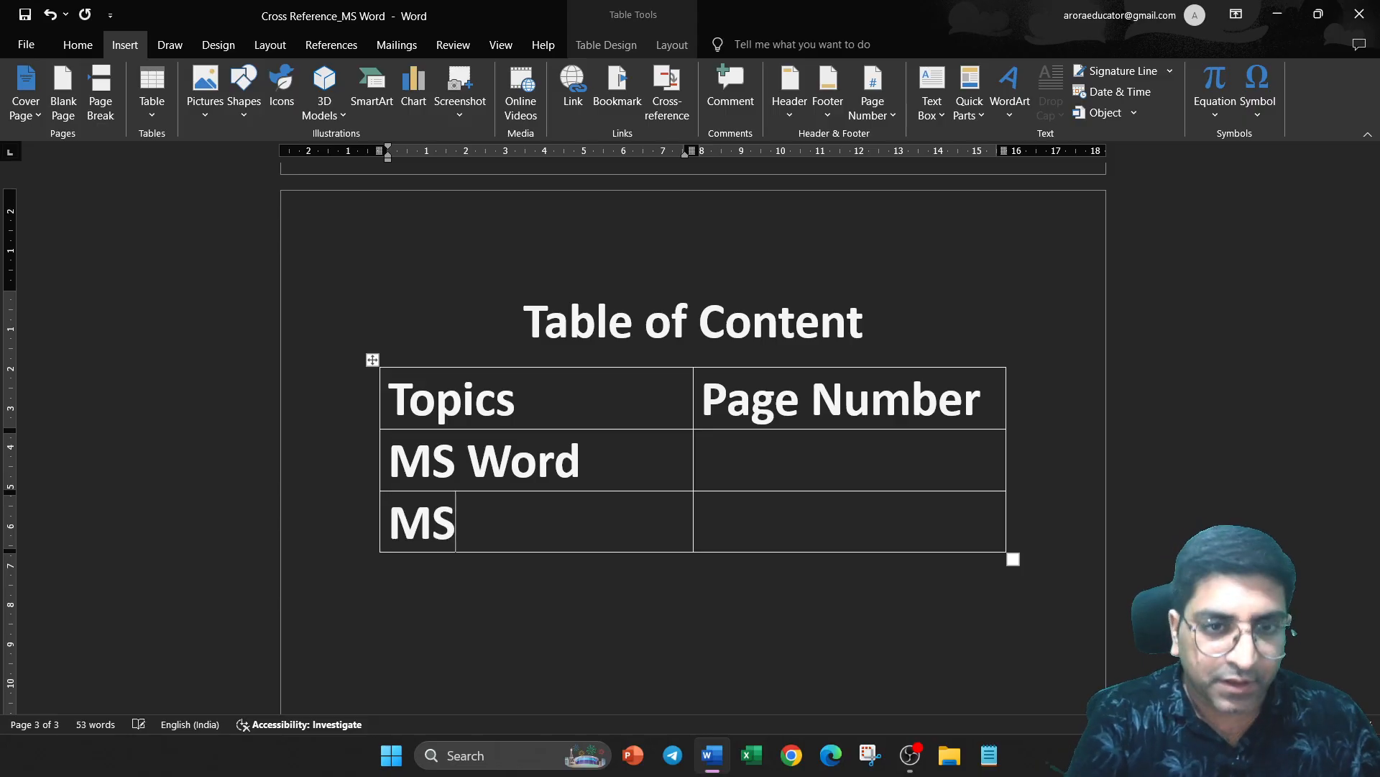
type(" excel")
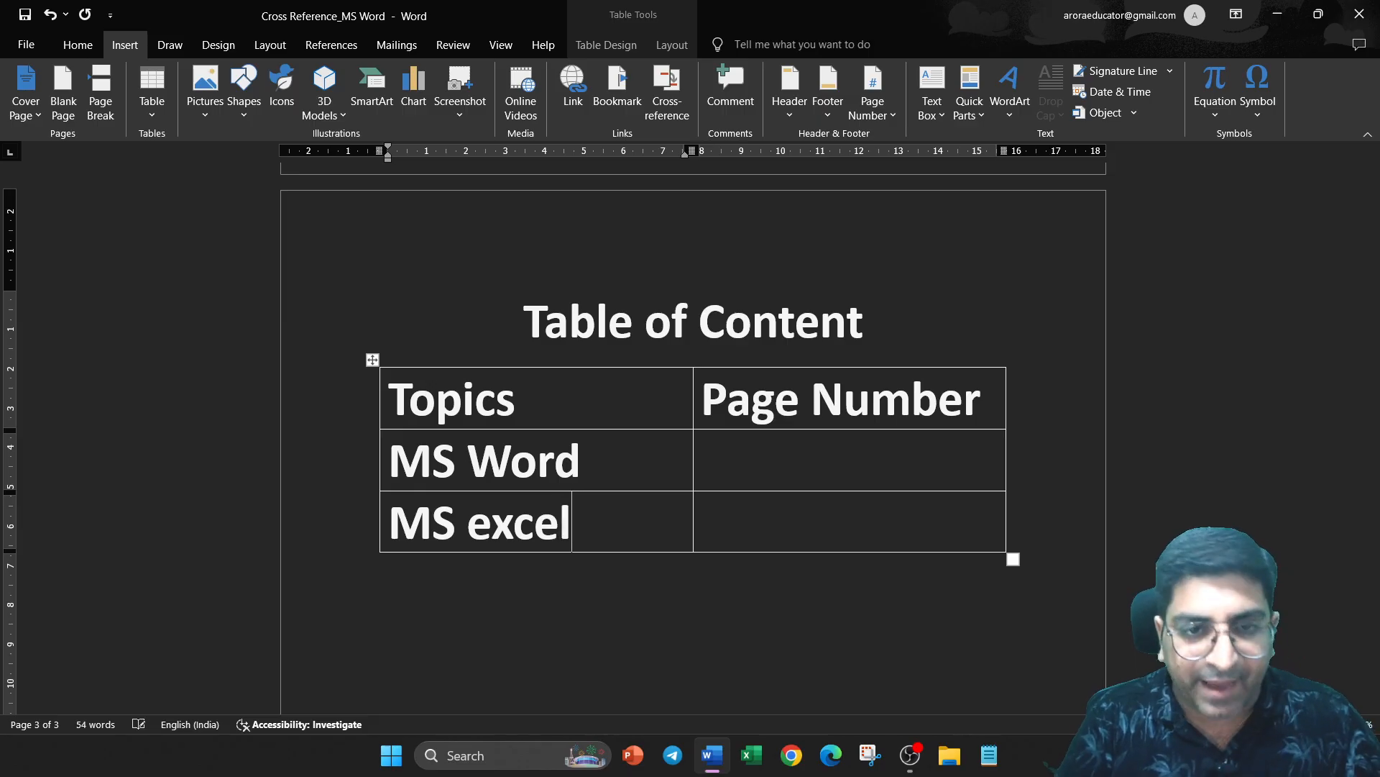
left_click(536, 521)
key("Left")
key("Left")
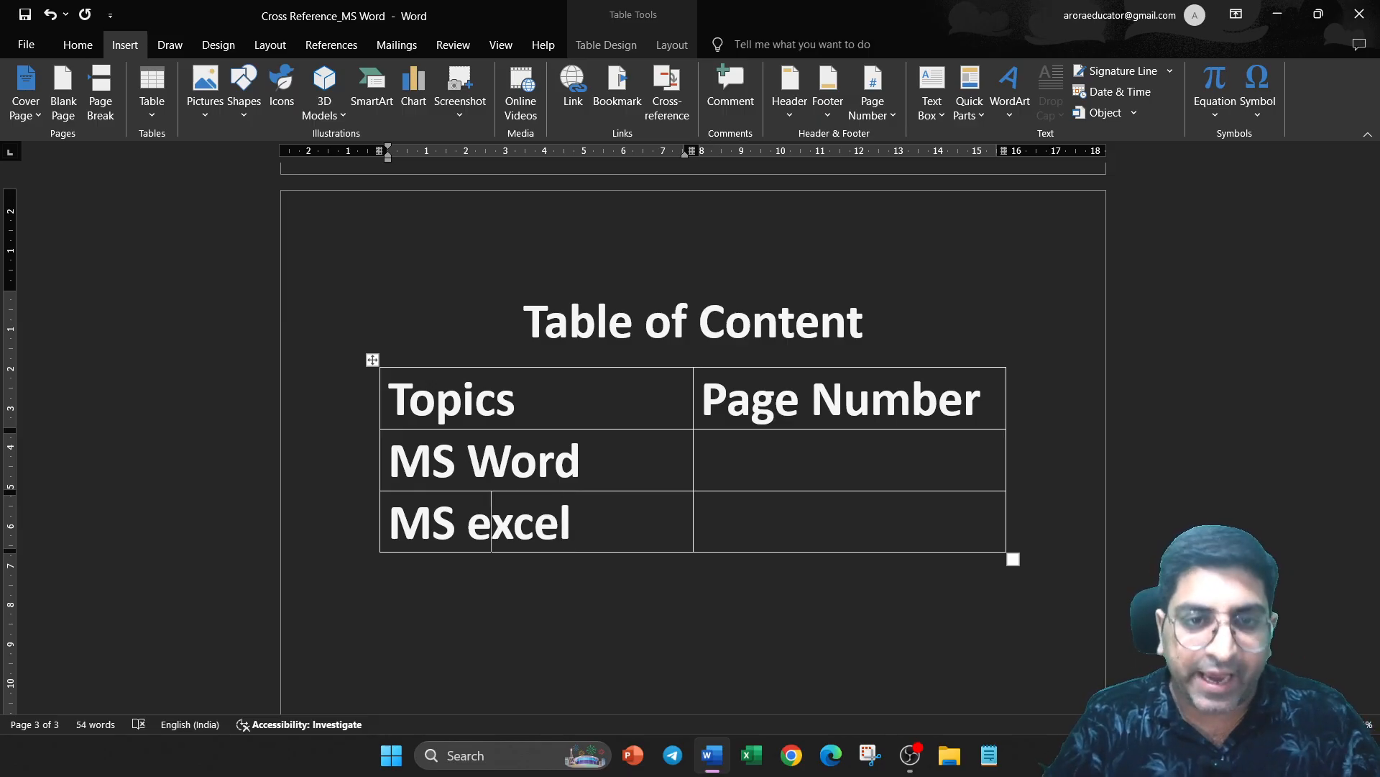
key("BackSpace")
type("E")
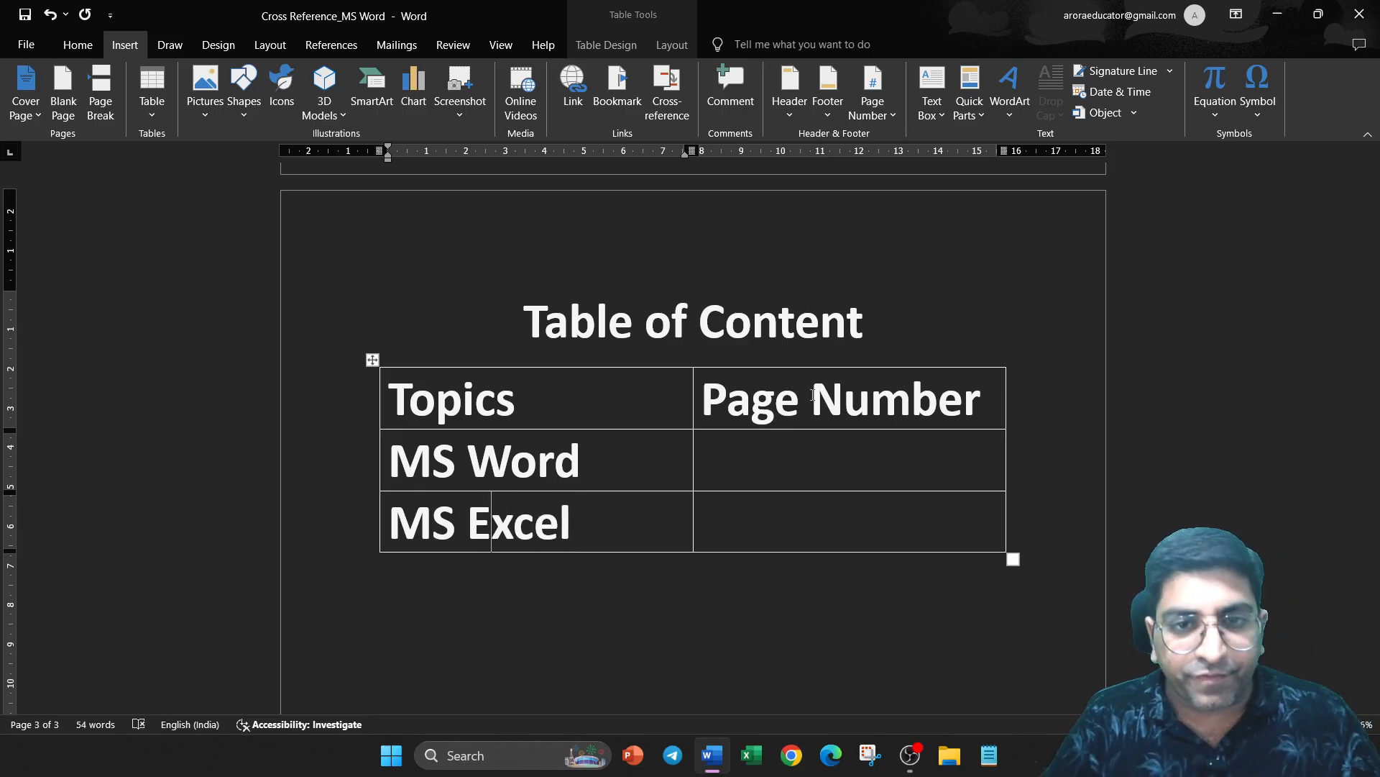
Step: Add a further table row and enter "MS PowerPoint" in its Topics column
key("Tab")
key("Tab")
type("M")
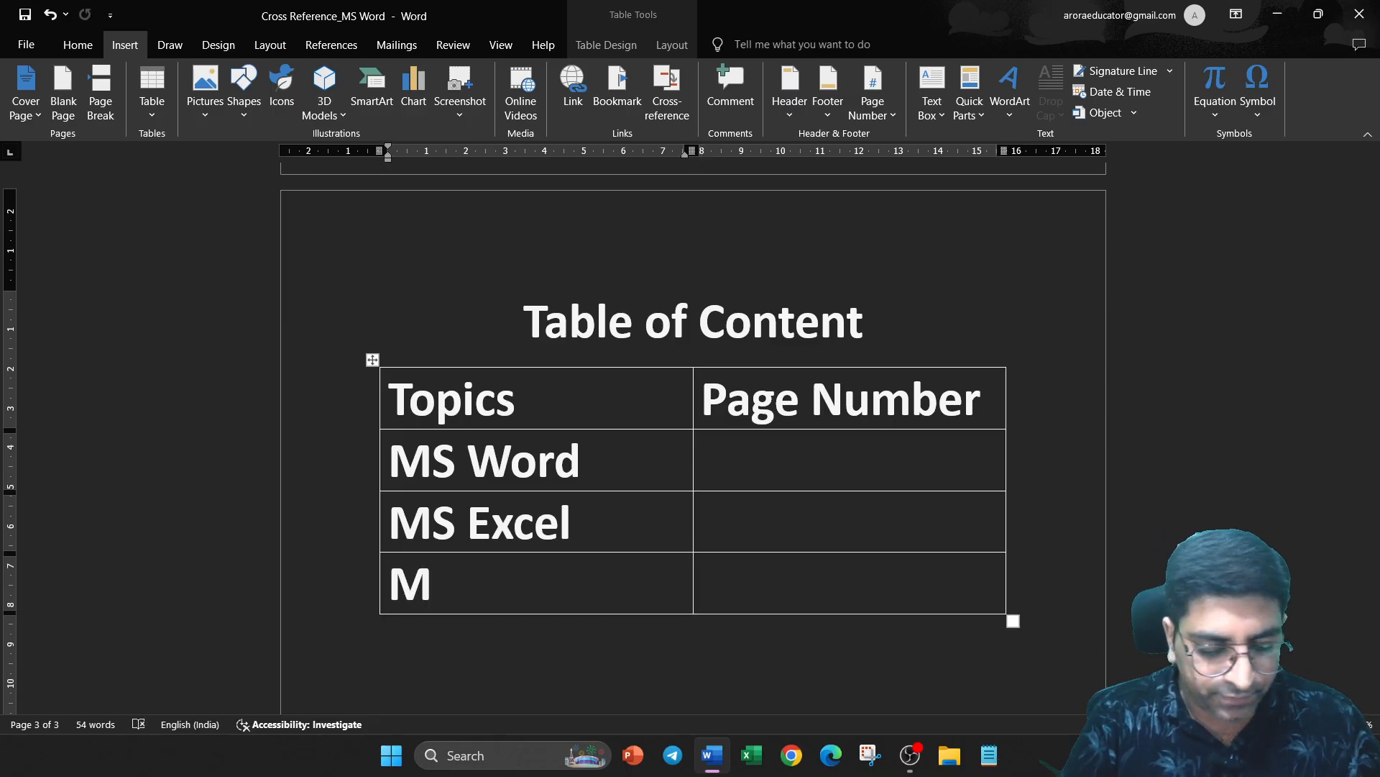
type("S Pow")
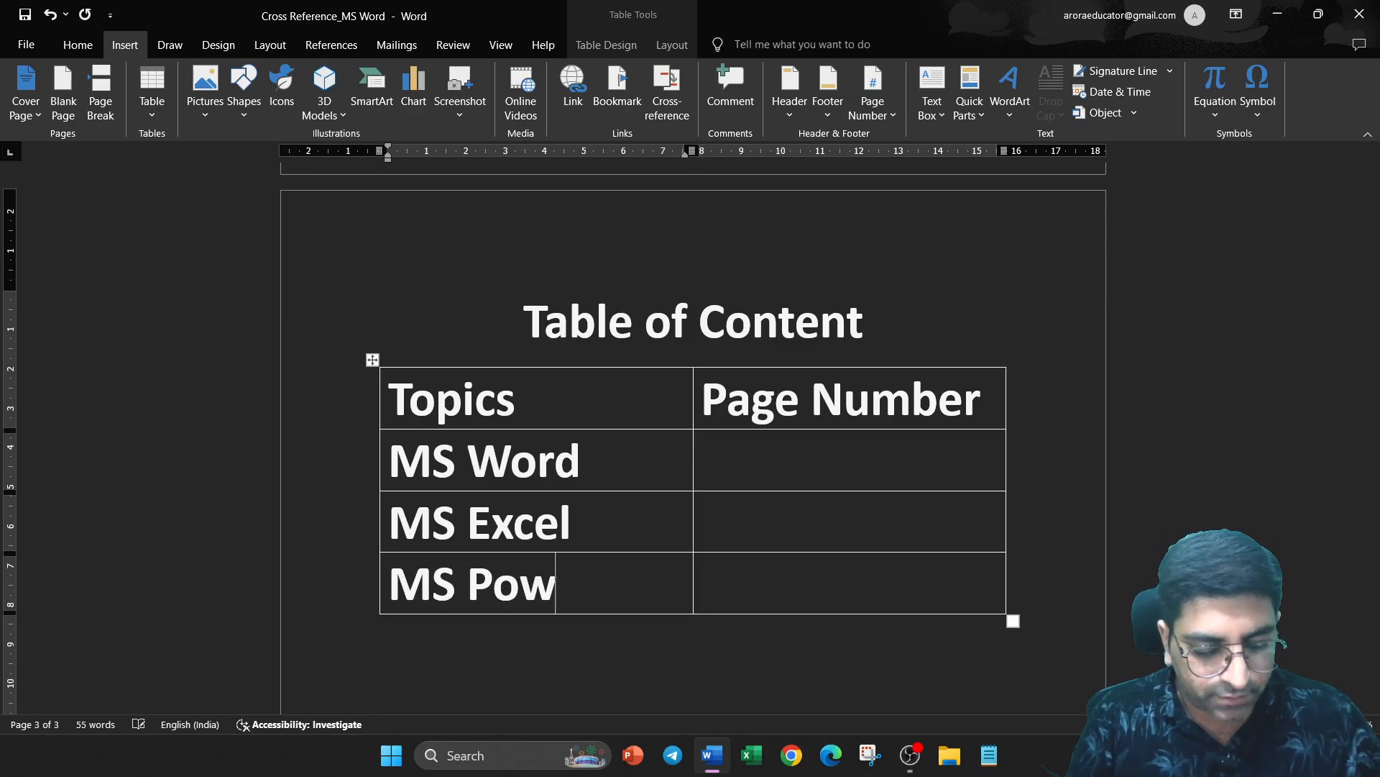
type("erPoint")
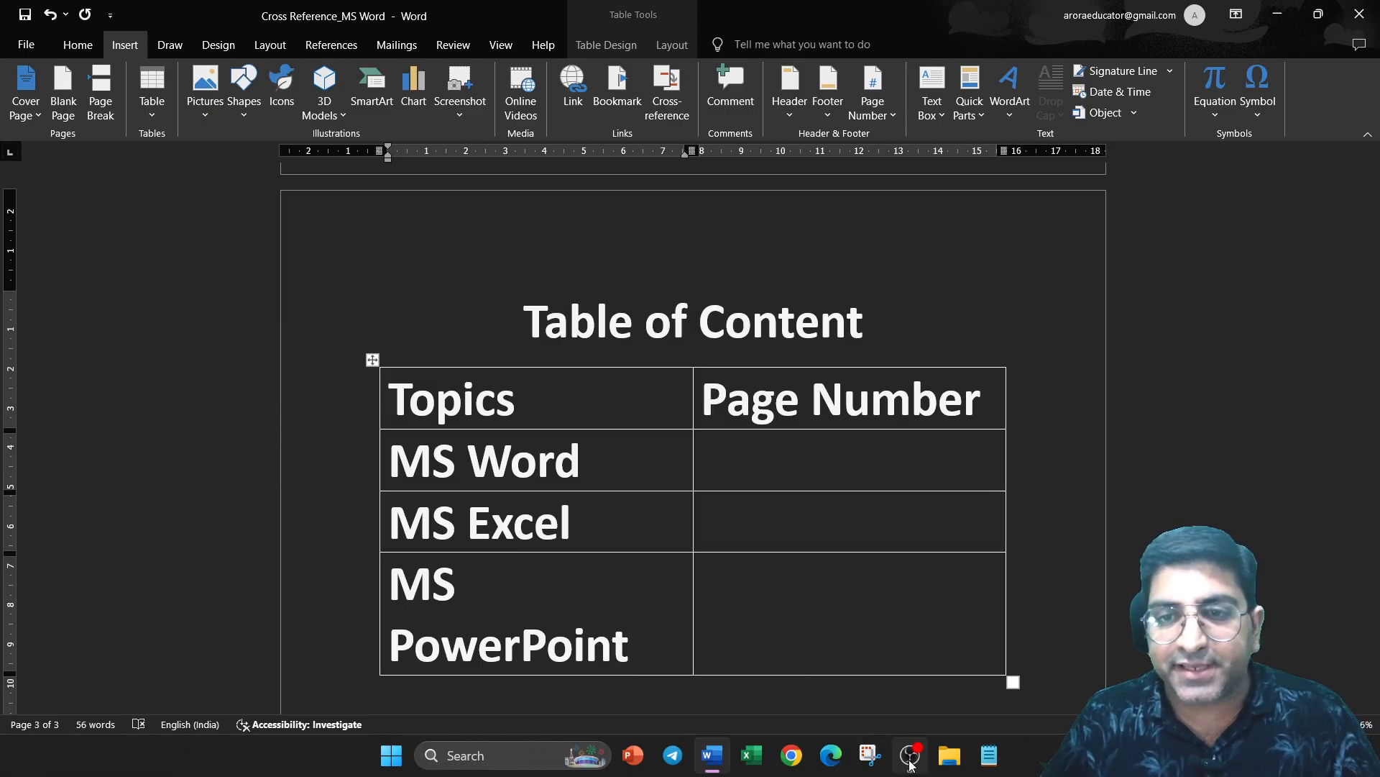
mouse_move(911, 755)
left_click(909, 680)
key("alt+Tab")
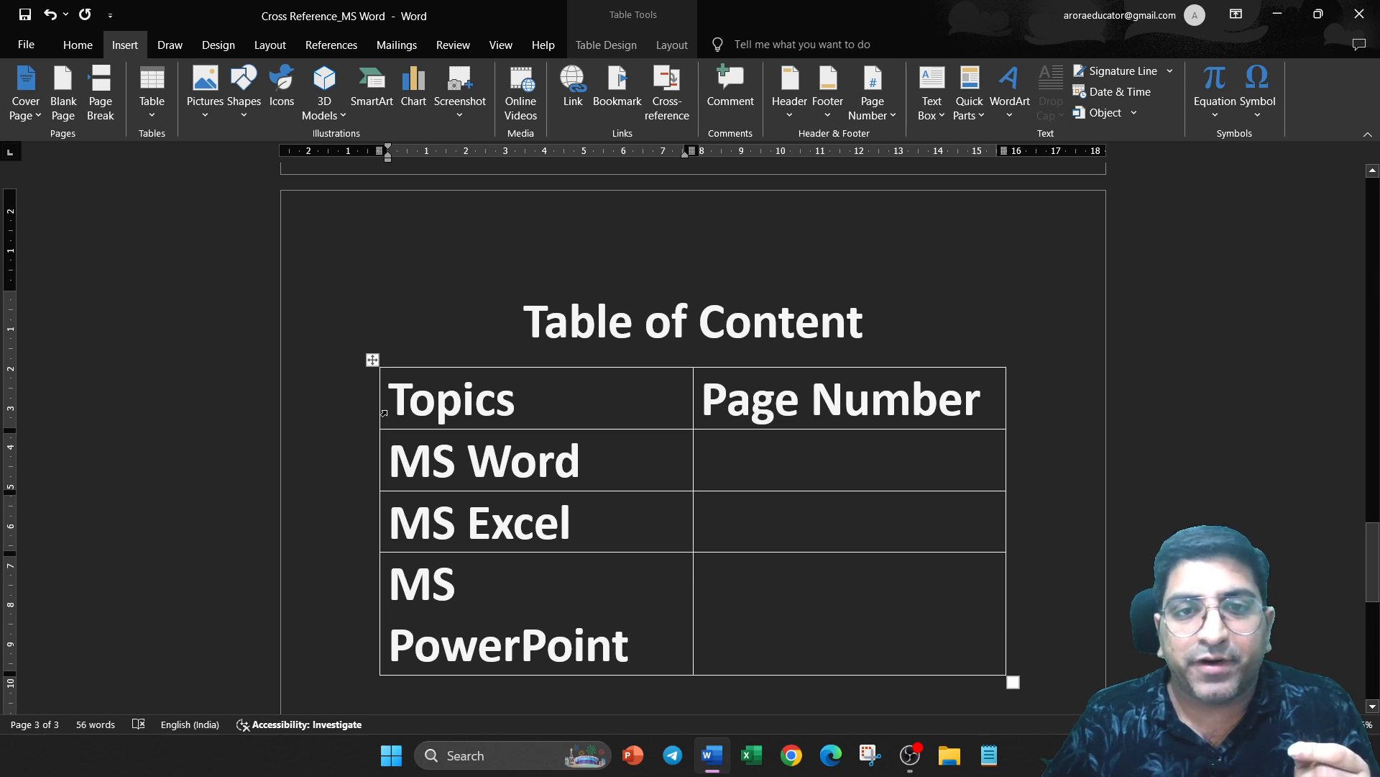
Step: Select all the document's text and reduce its font size to 28
left_click(518, 575)
key("ctrl+a")
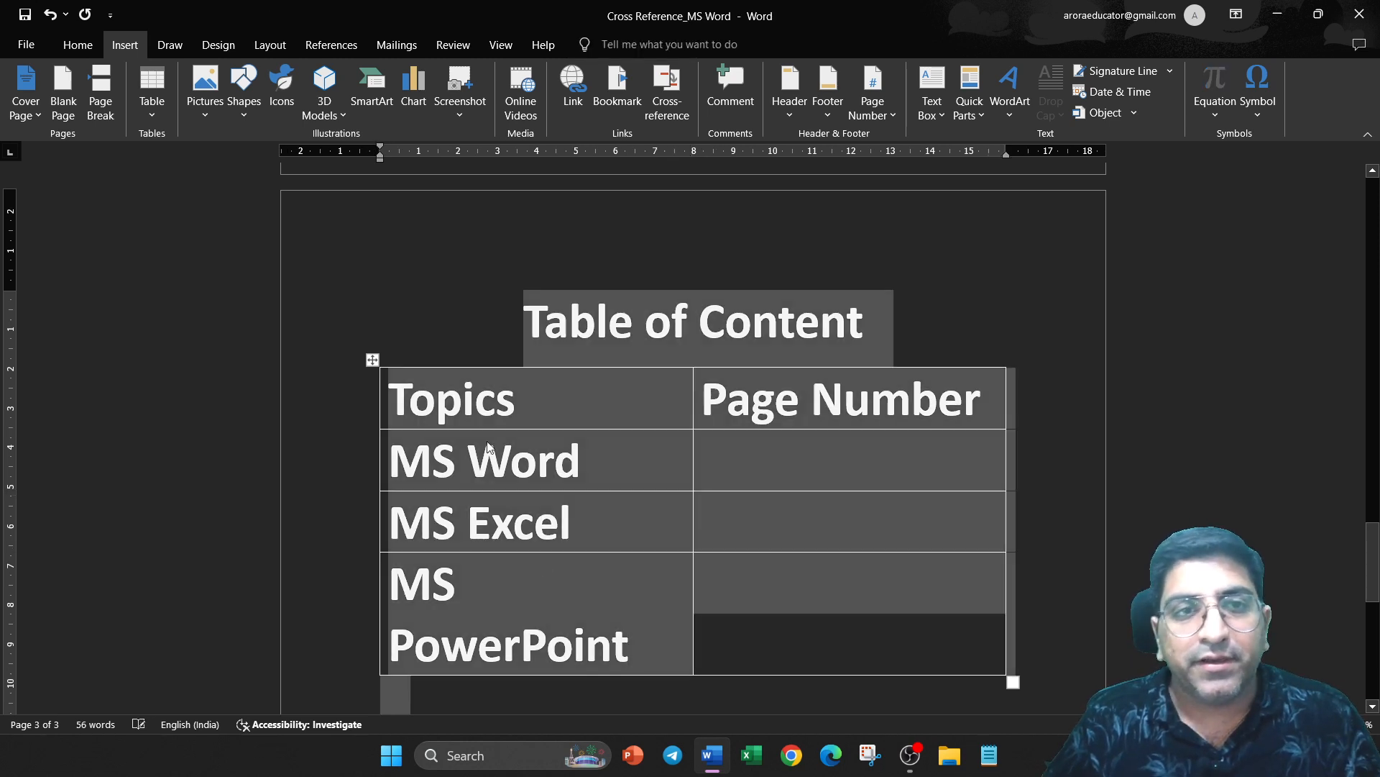
left_click(76, 47)
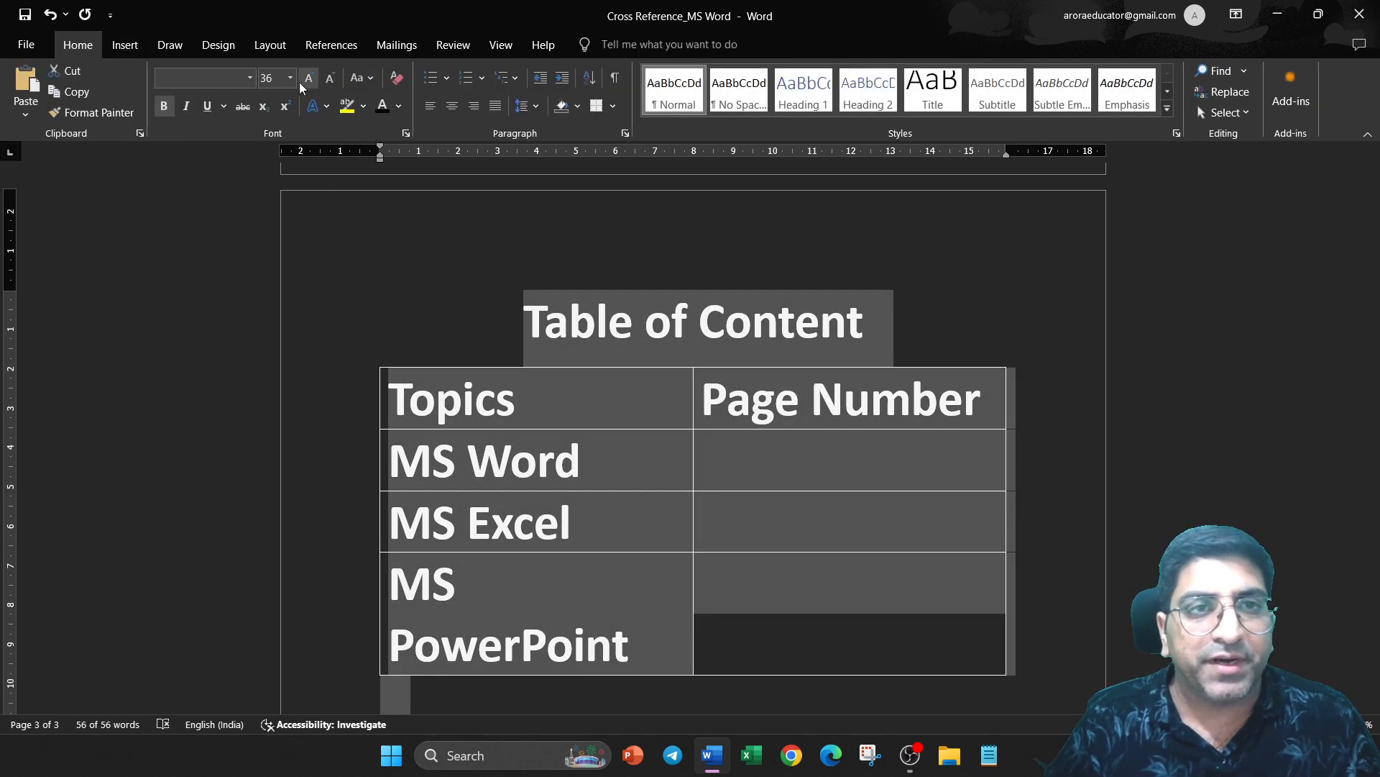
left_click(329, 77)
left_click(654, 453)
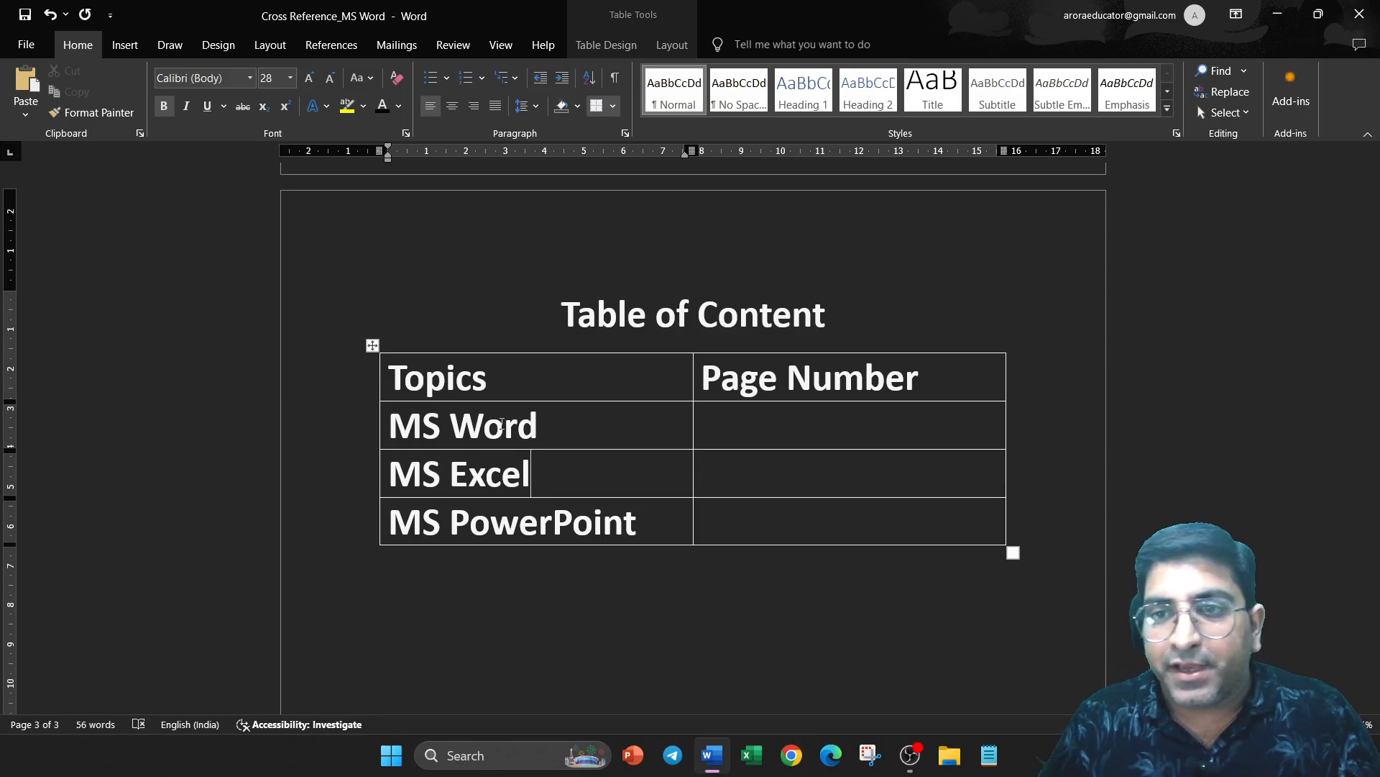
left_click(1024, 552)
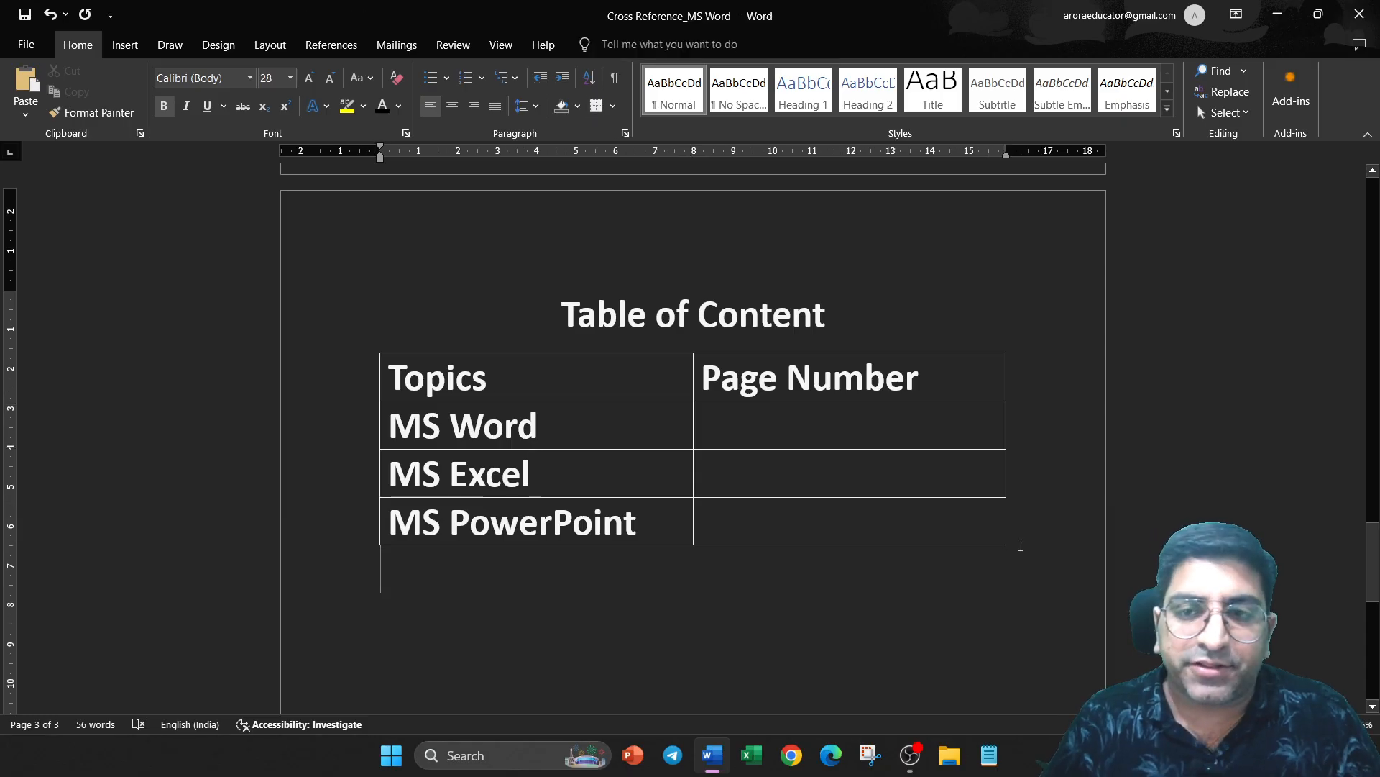
left_click(1020, 541)
key("Return")
key("Down")
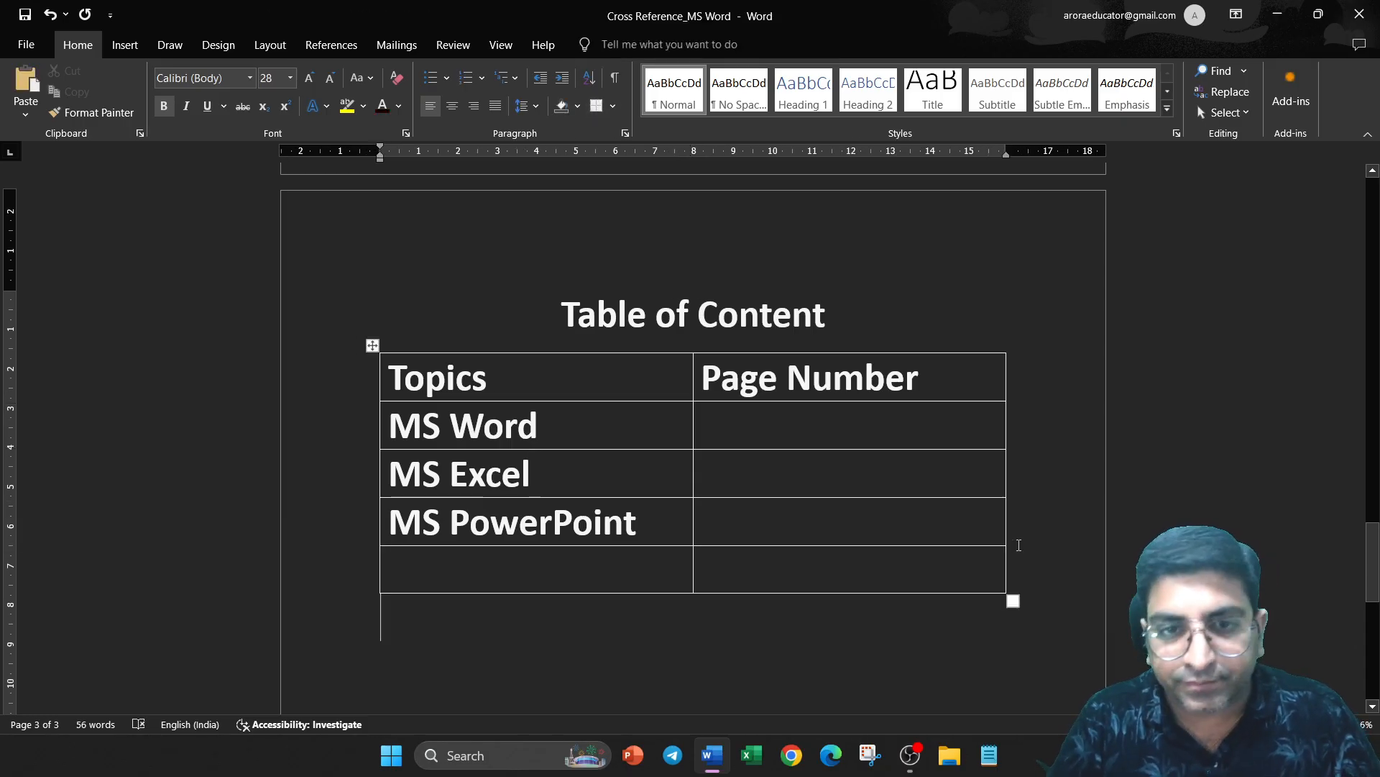
key("ctrl+z")
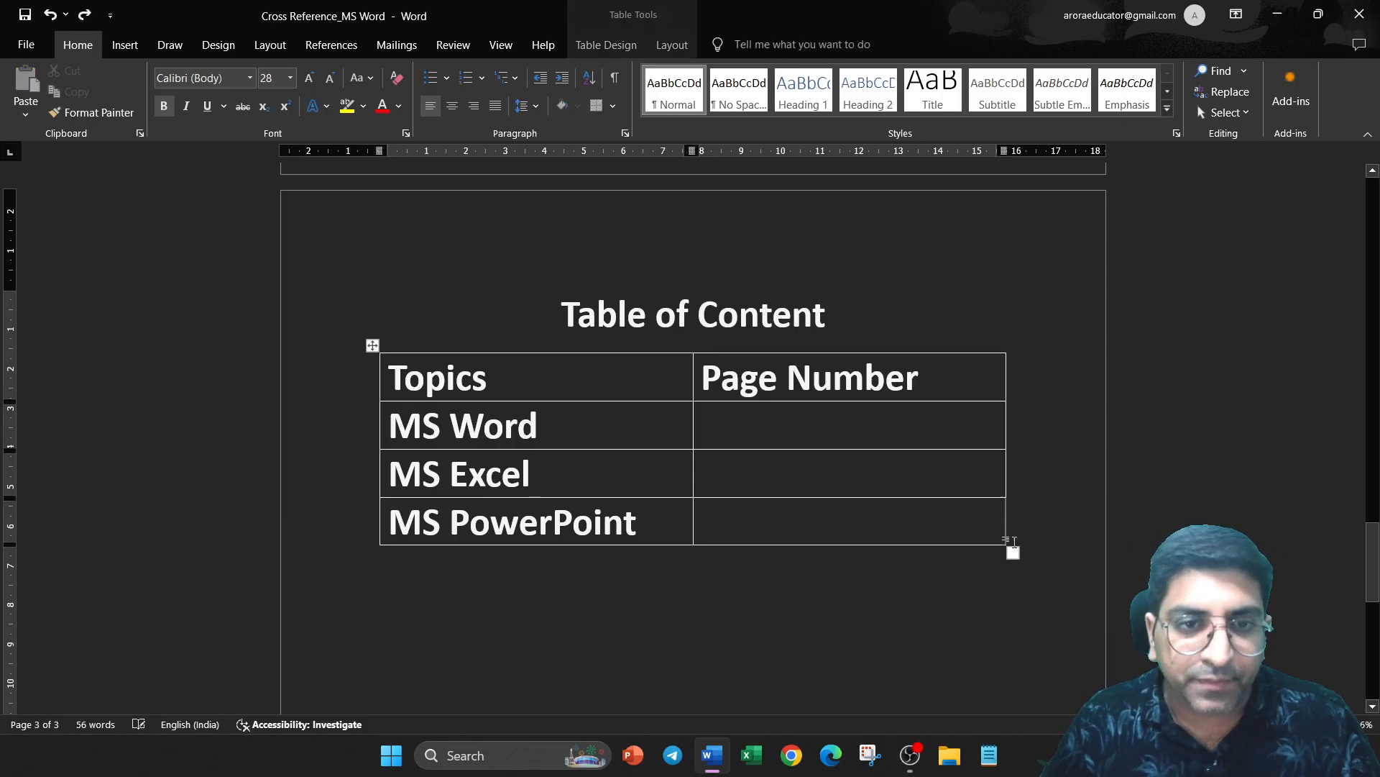
Step: Start a new line below the table and insert a blank page after it
left_click(528, 600)
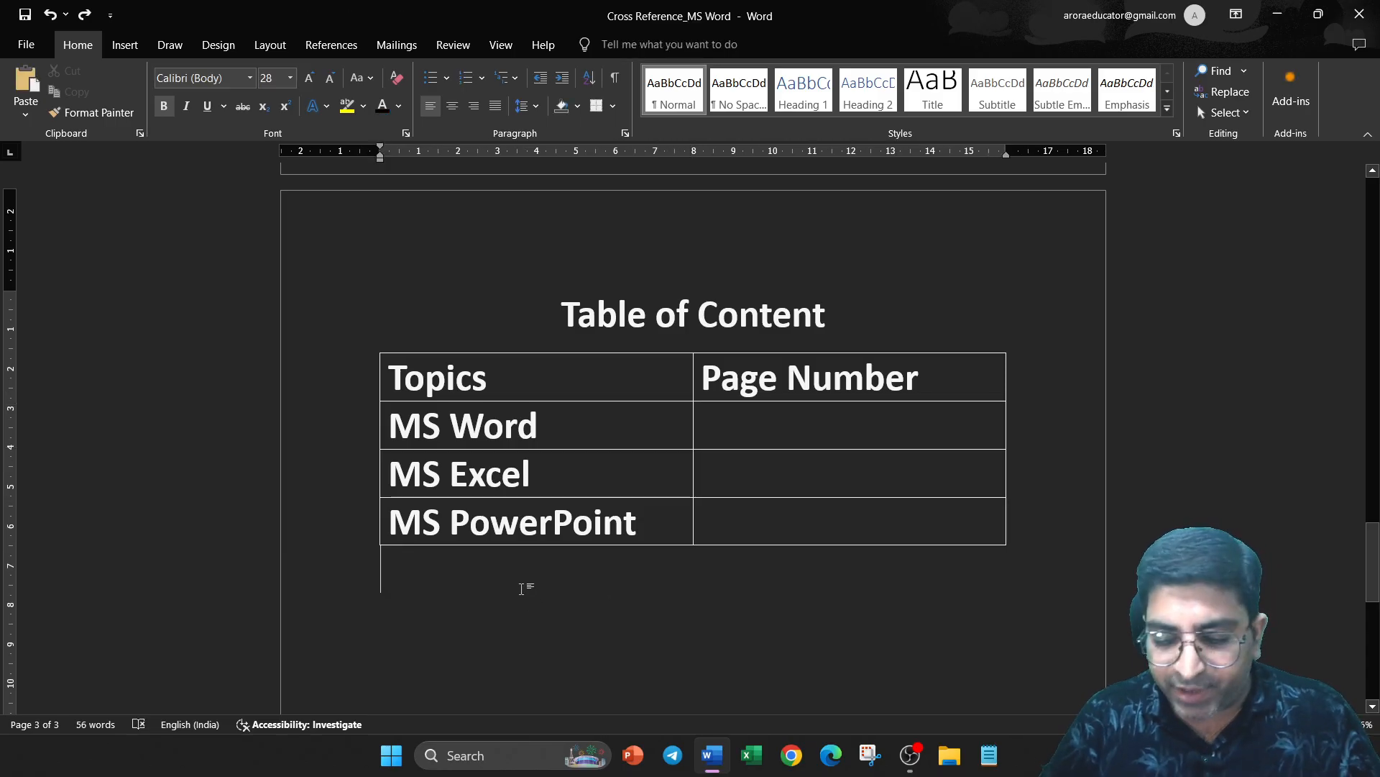
key("Return")
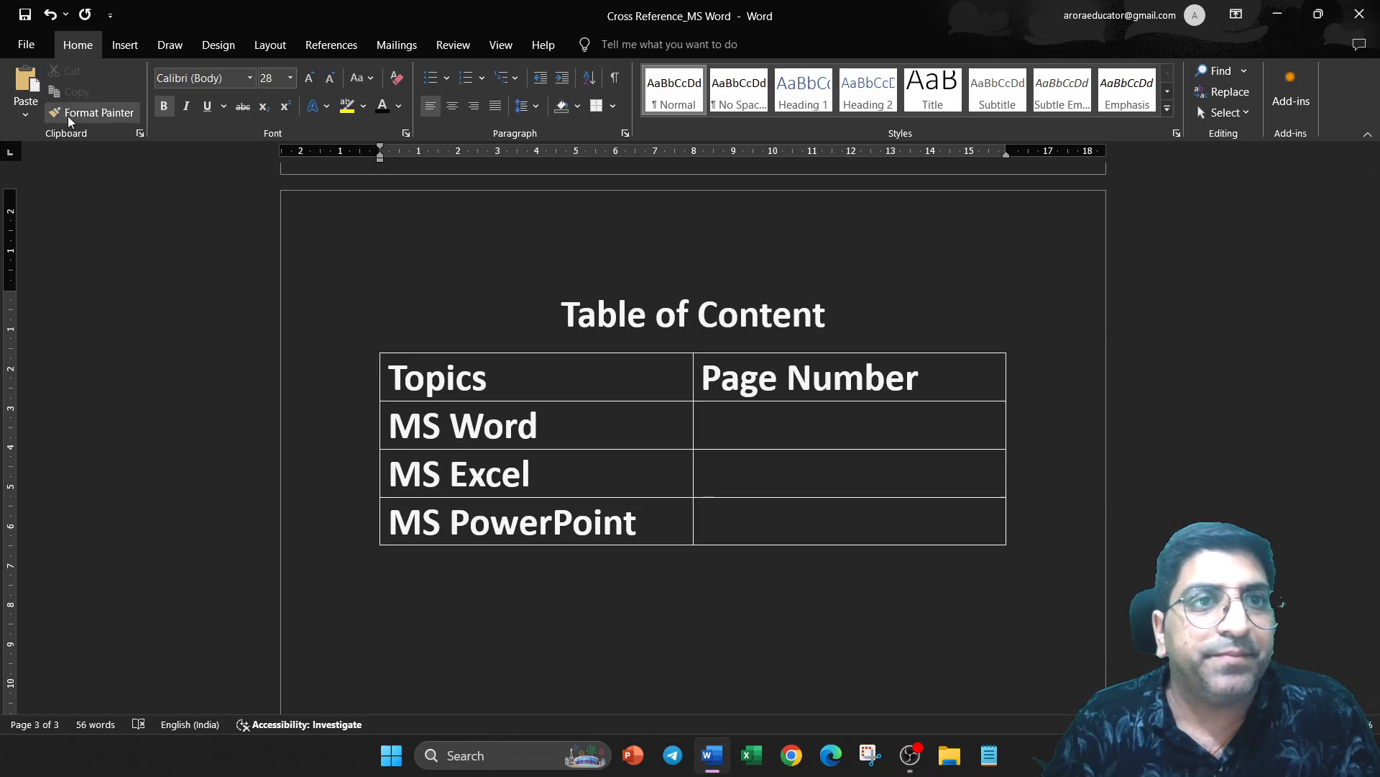
left_click(122, 45)
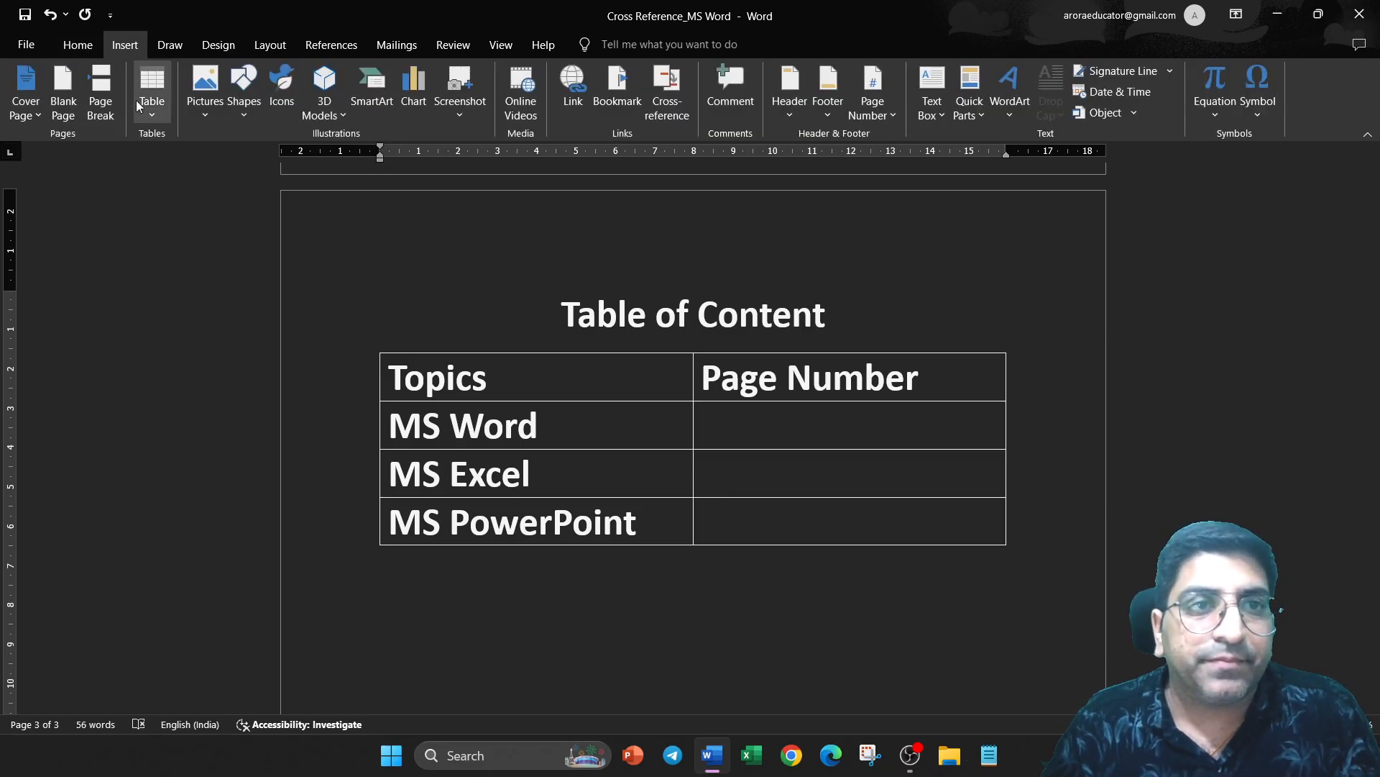
left_click(17, 106)
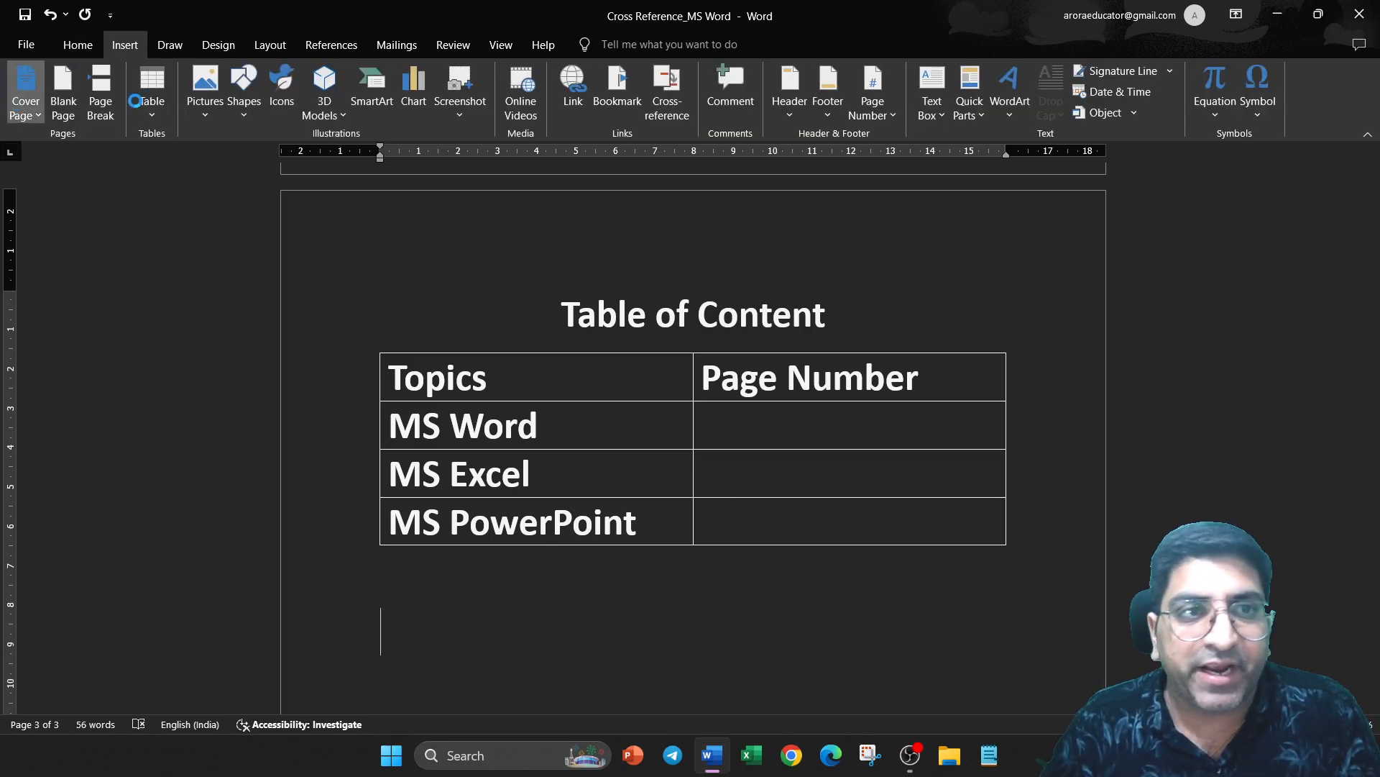
left_click(64, 106)
scroll(420, 632, "down", 1)
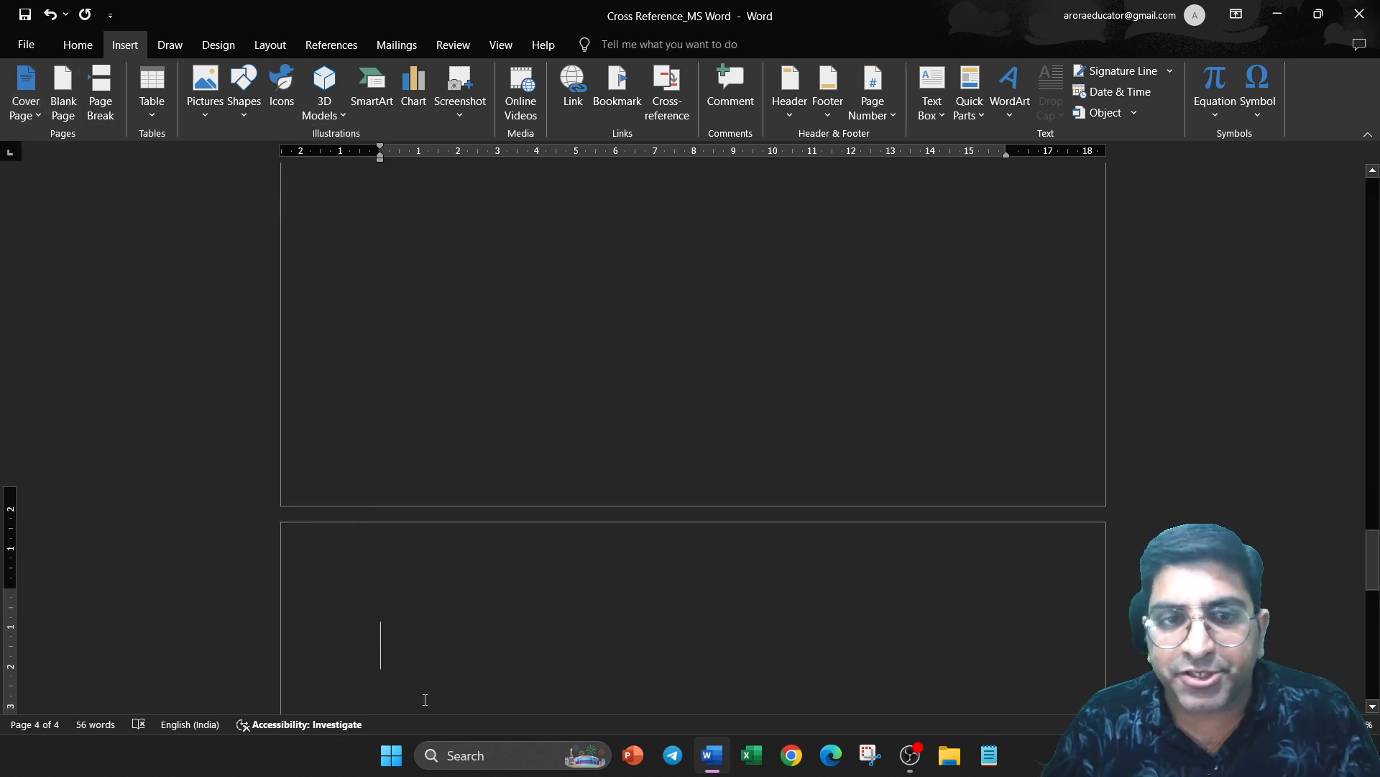
Step: Enter the title "MS Word" on the new page following the table of content
type("MS ")
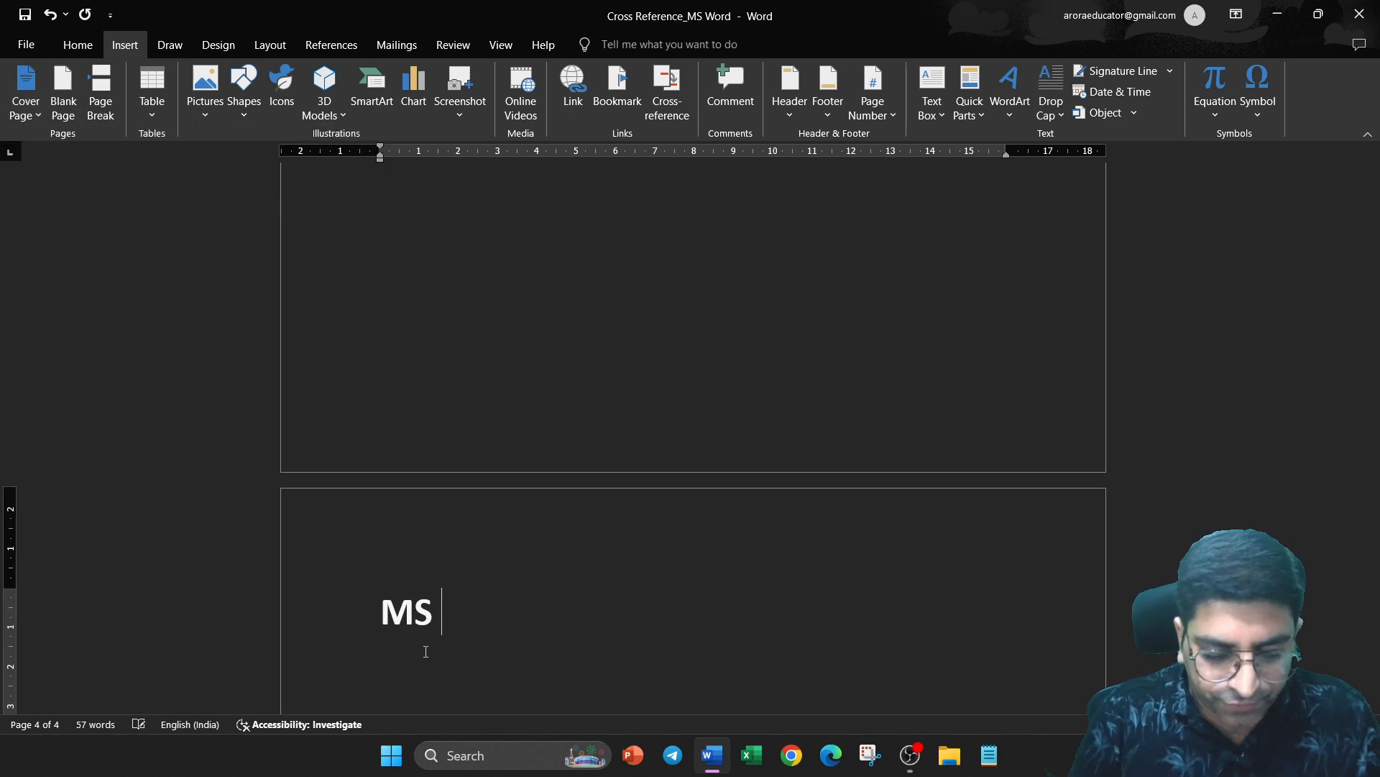
type("word")
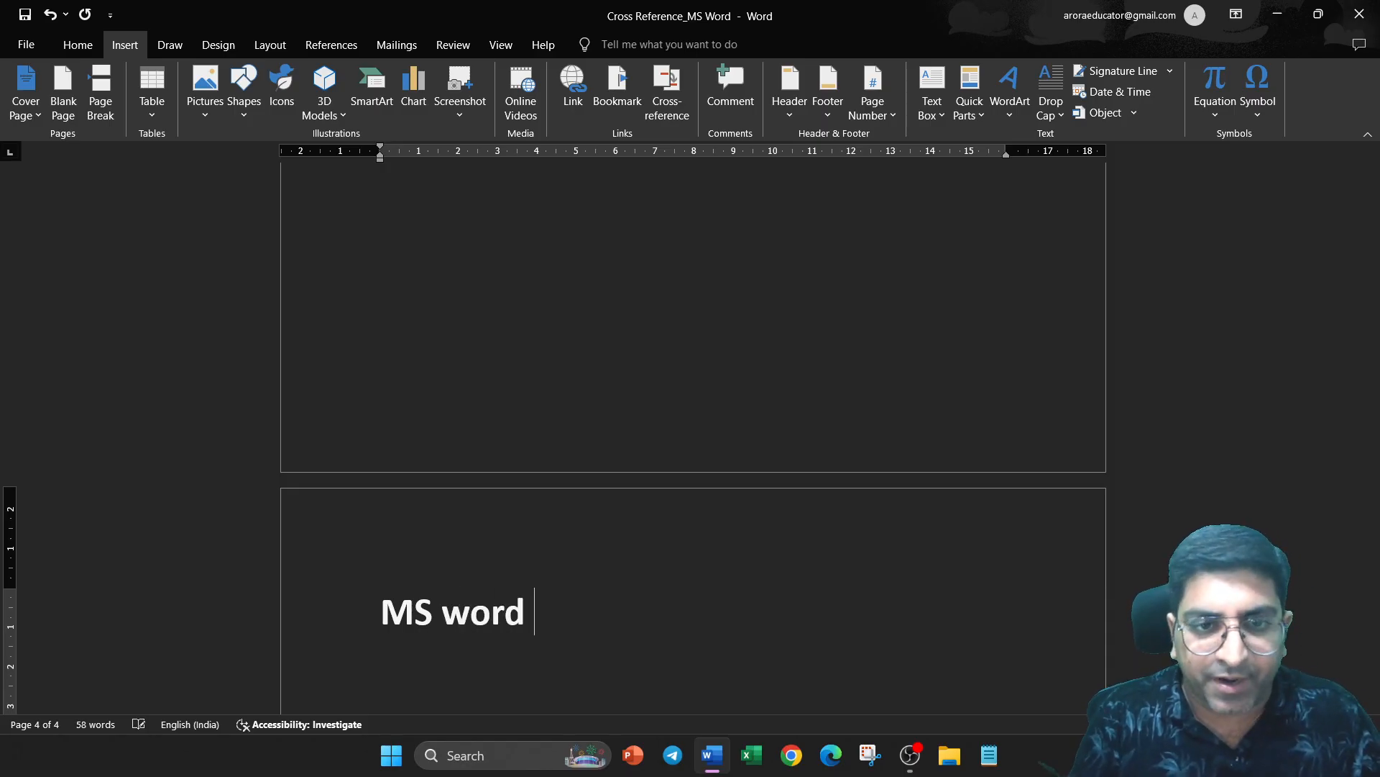
key("BackSpace")
key("BackSpace")
key("BackSpace")
key("BackSpace")
type("W")
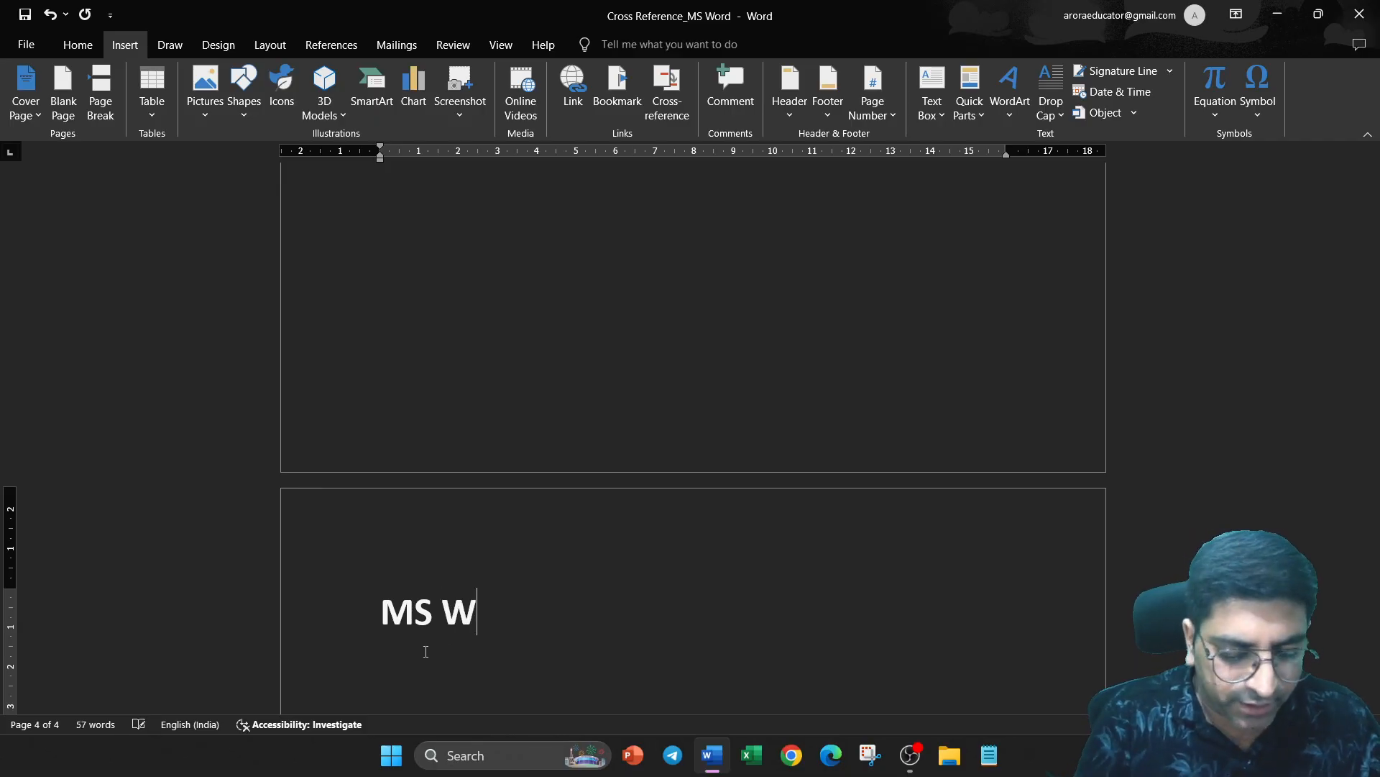
type("ord")
scroll(434, 638, "down", 3)
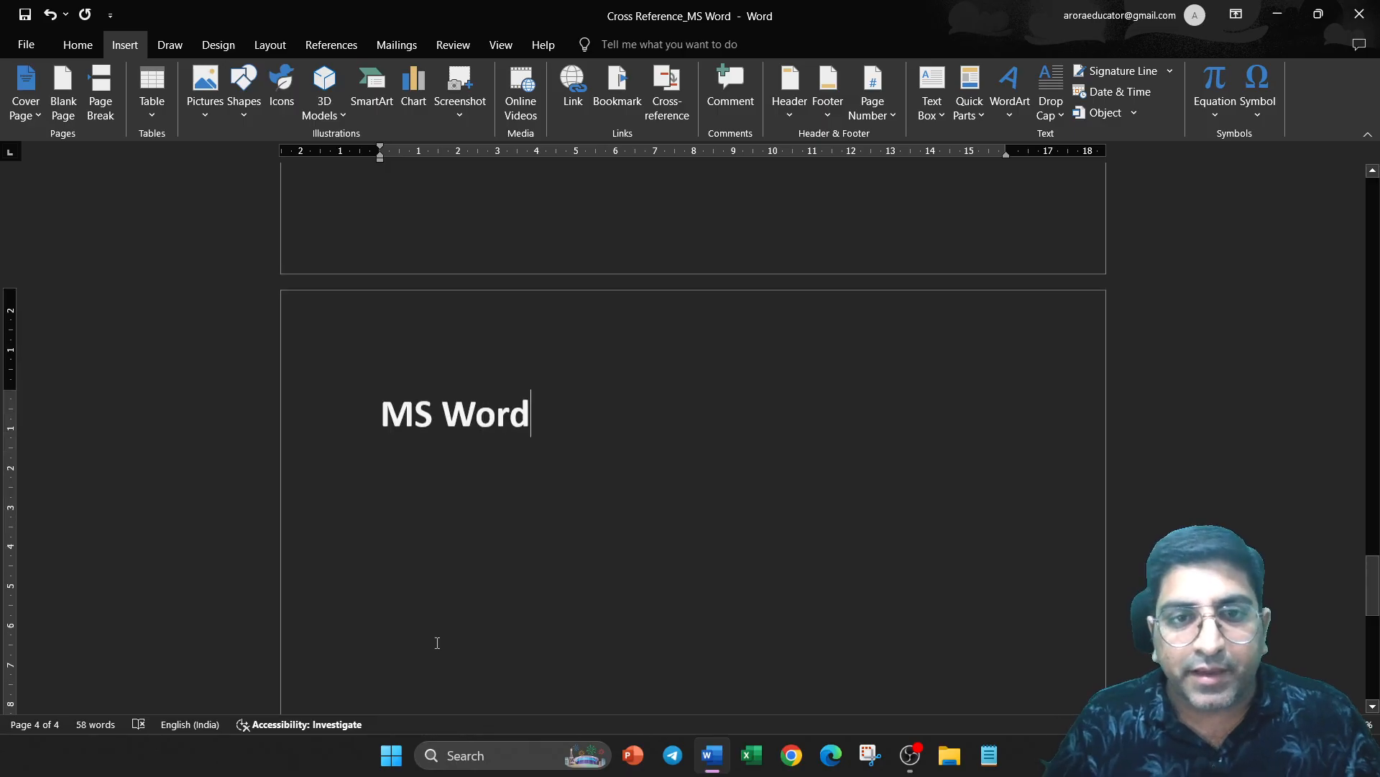
Step: Insert a blank page after the "MS Word" page and enter the title "MS Excel" on it
key("Return")
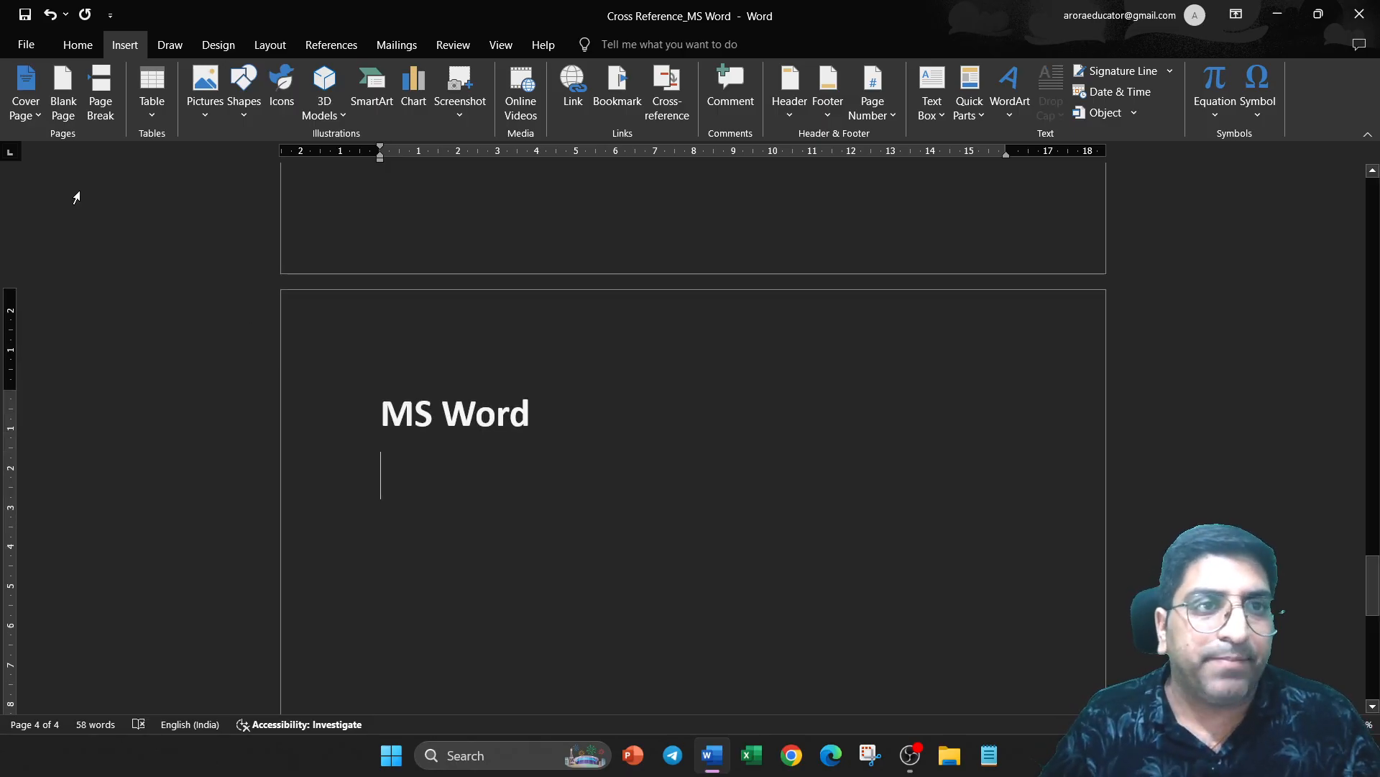
left_click(61, 97)
type("M")
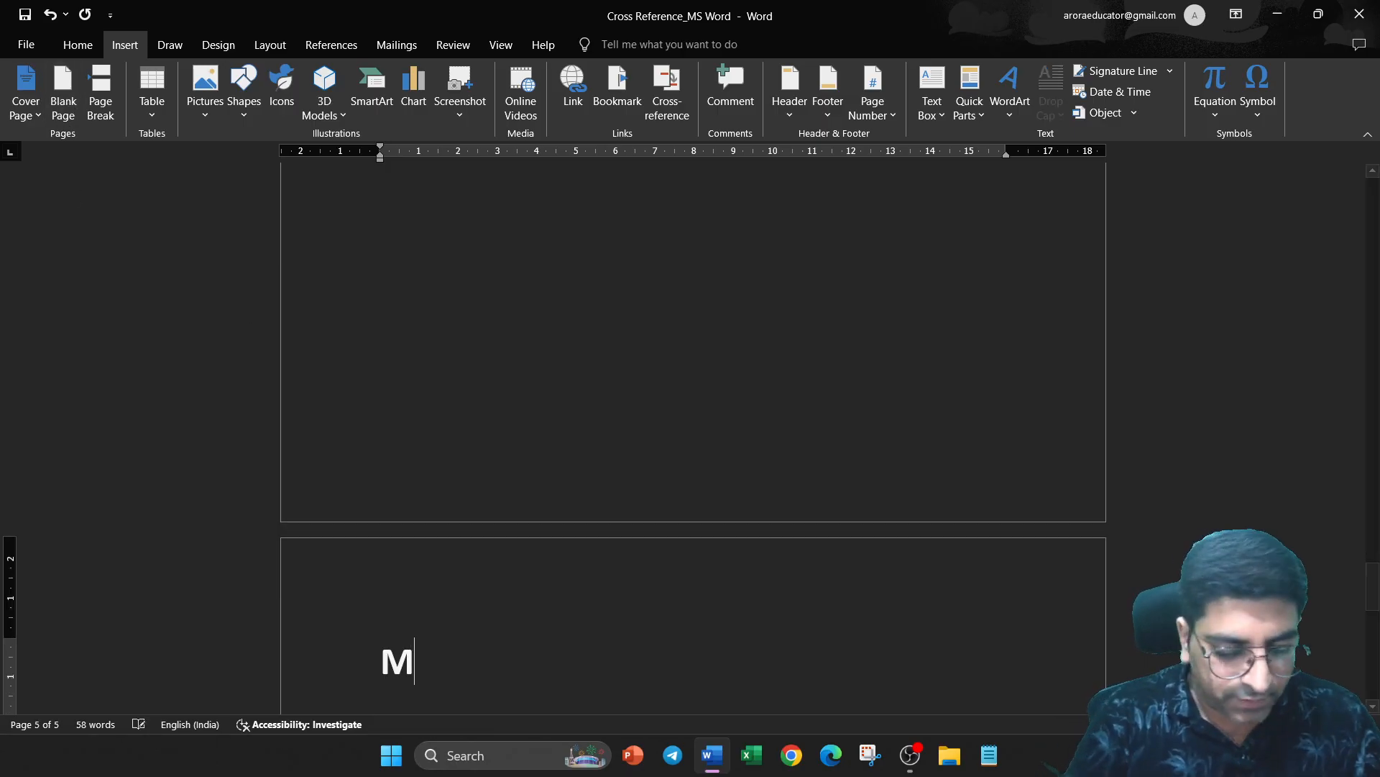
type("S Excel")
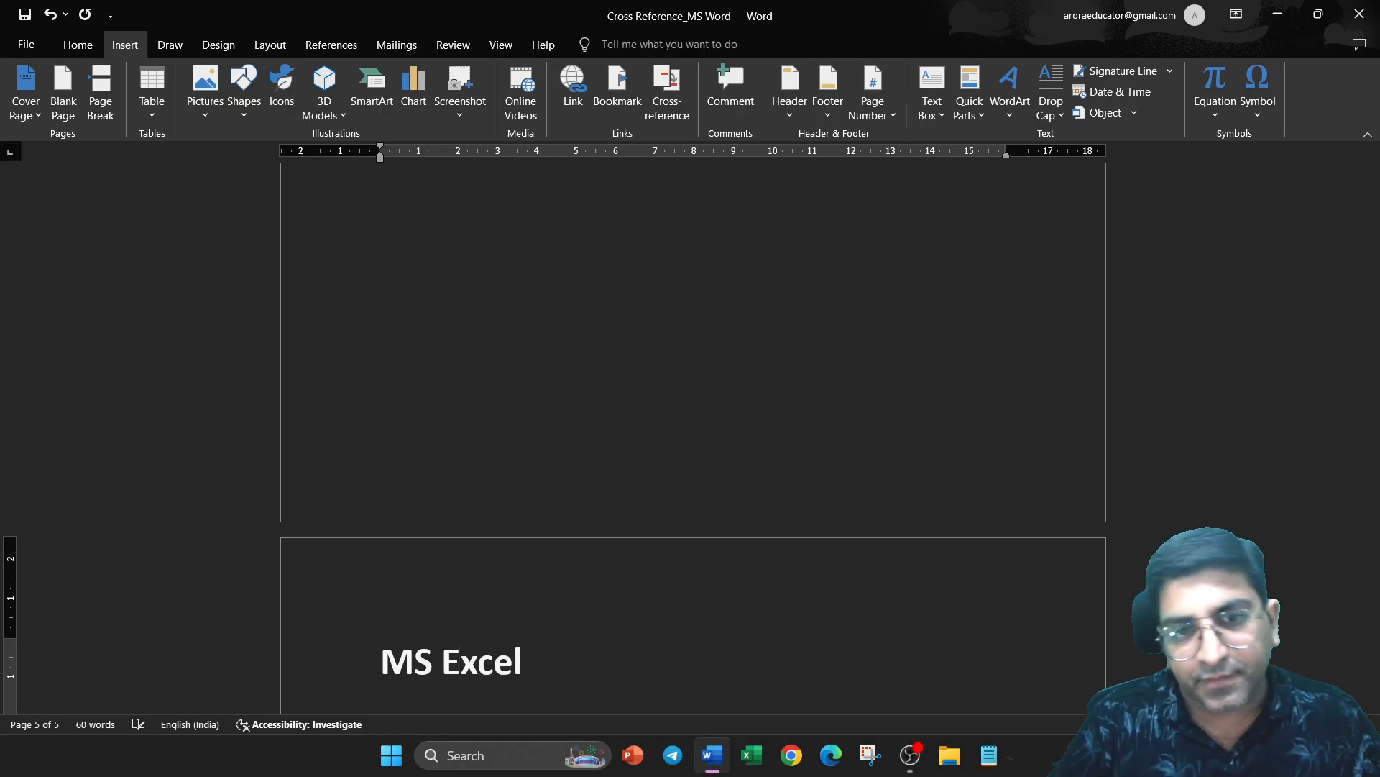
Step: Insert a blank page after the "MS Excel" page and enter the title "MS PowerPoint" on it
key("Return")
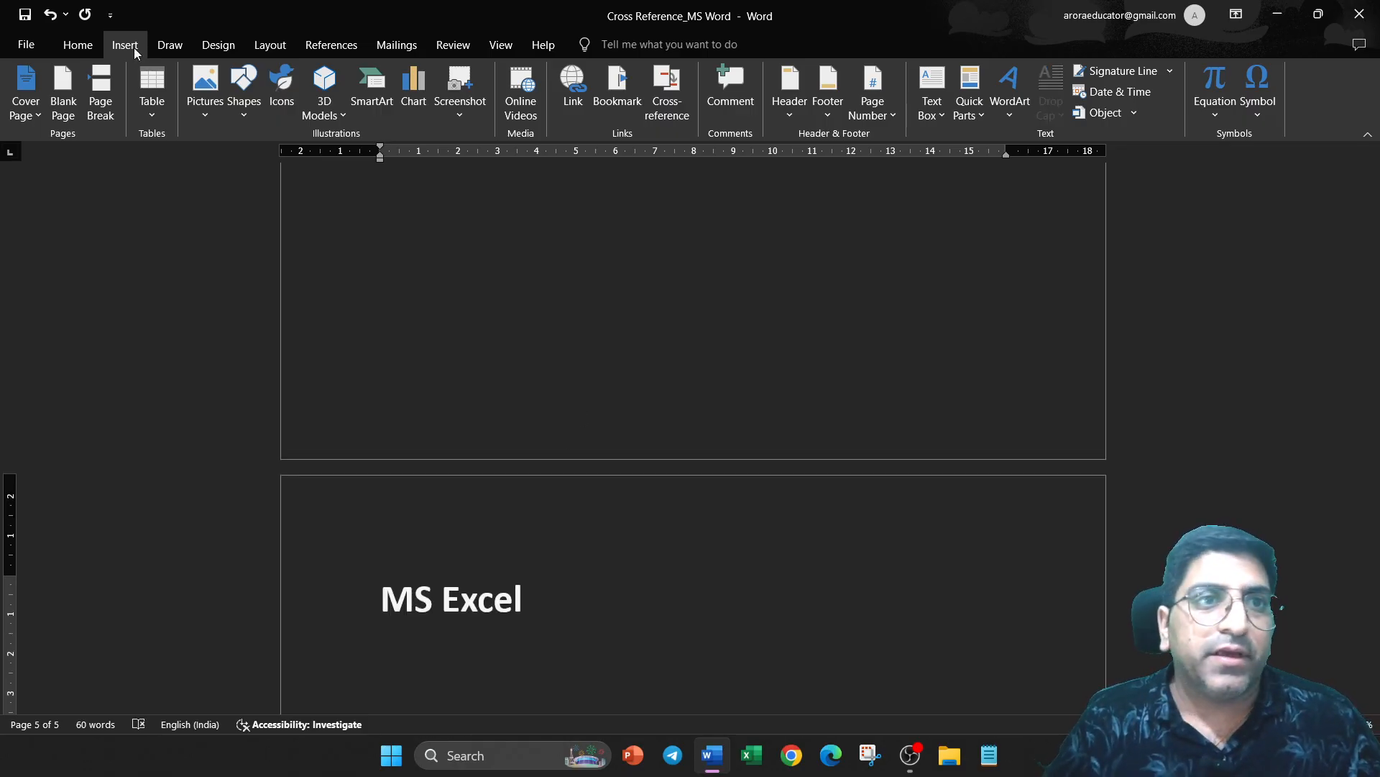
left_click(62, 93)
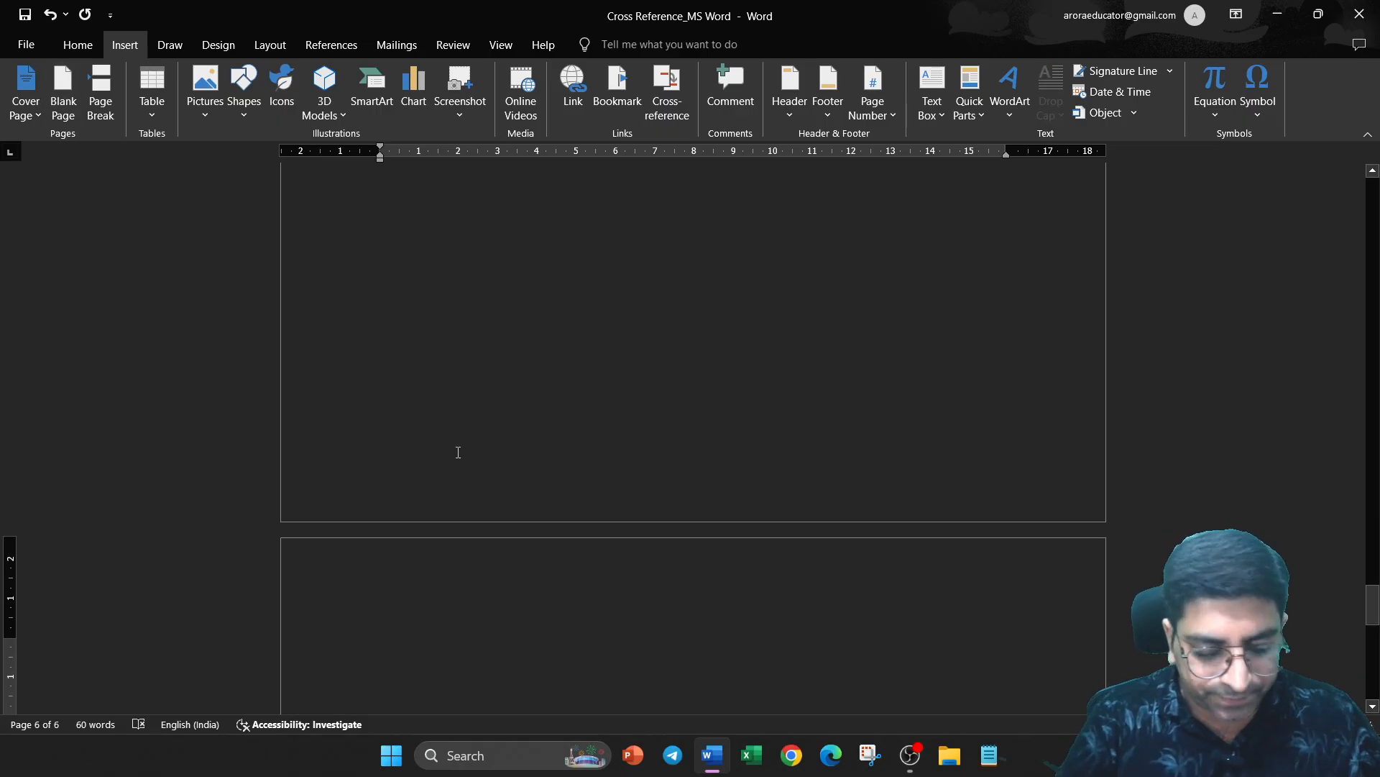
type("MS pow")
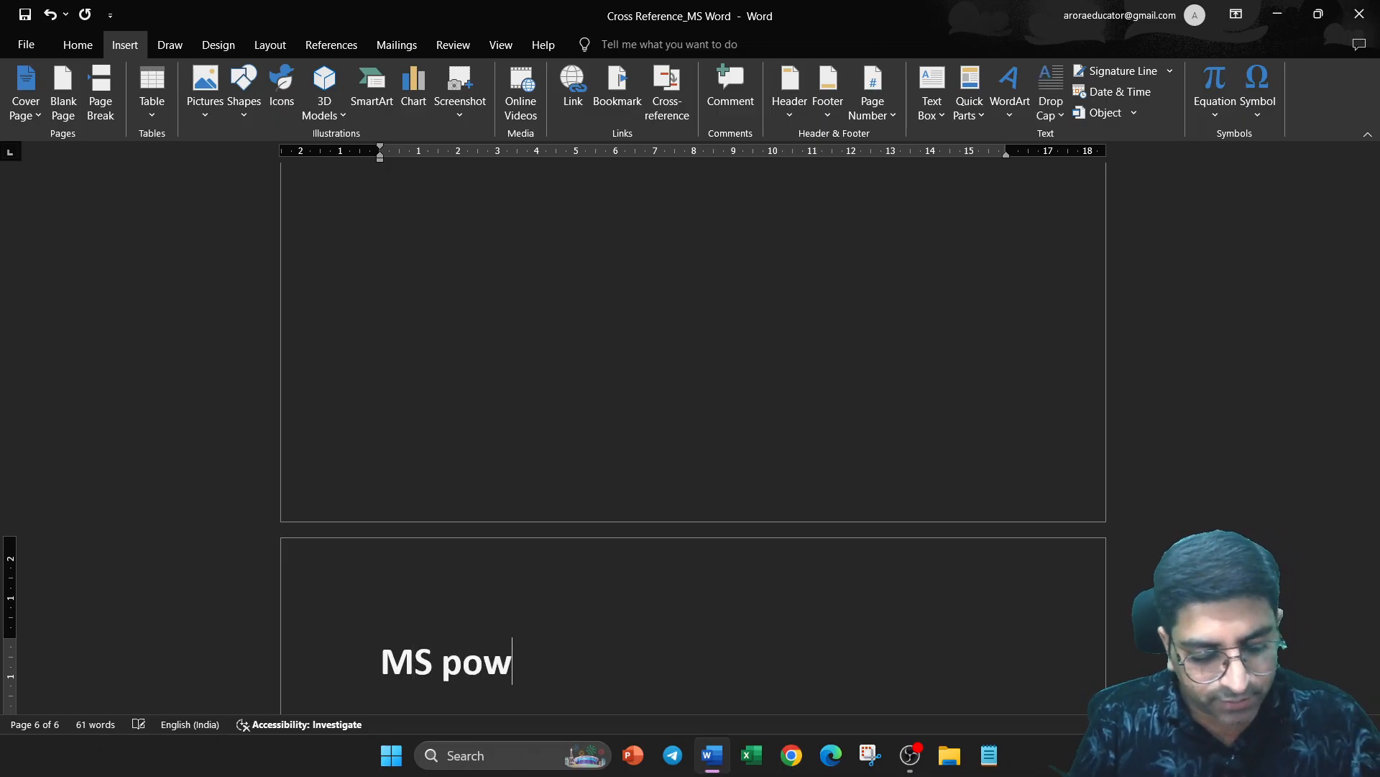
type("erPoint")
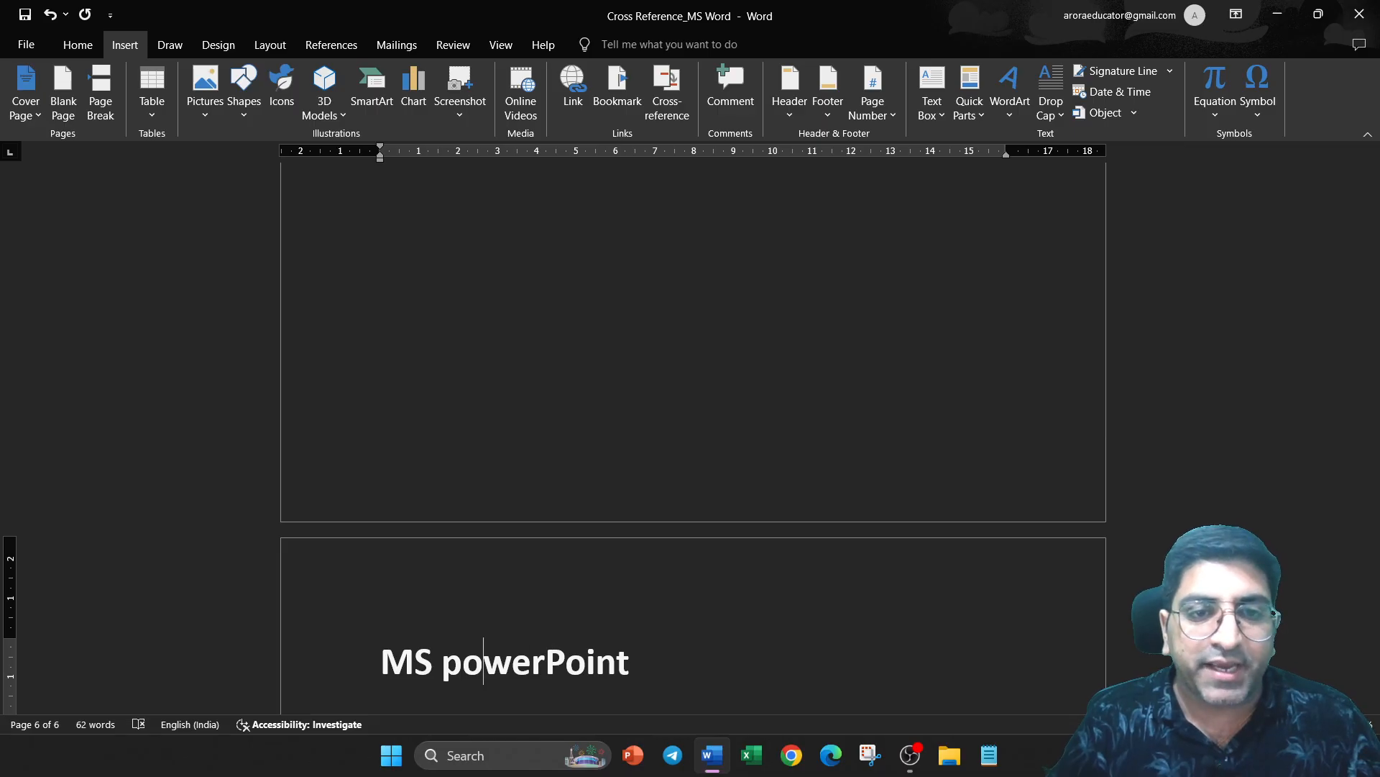
key("Left")
key("BackSpace")
type("P")
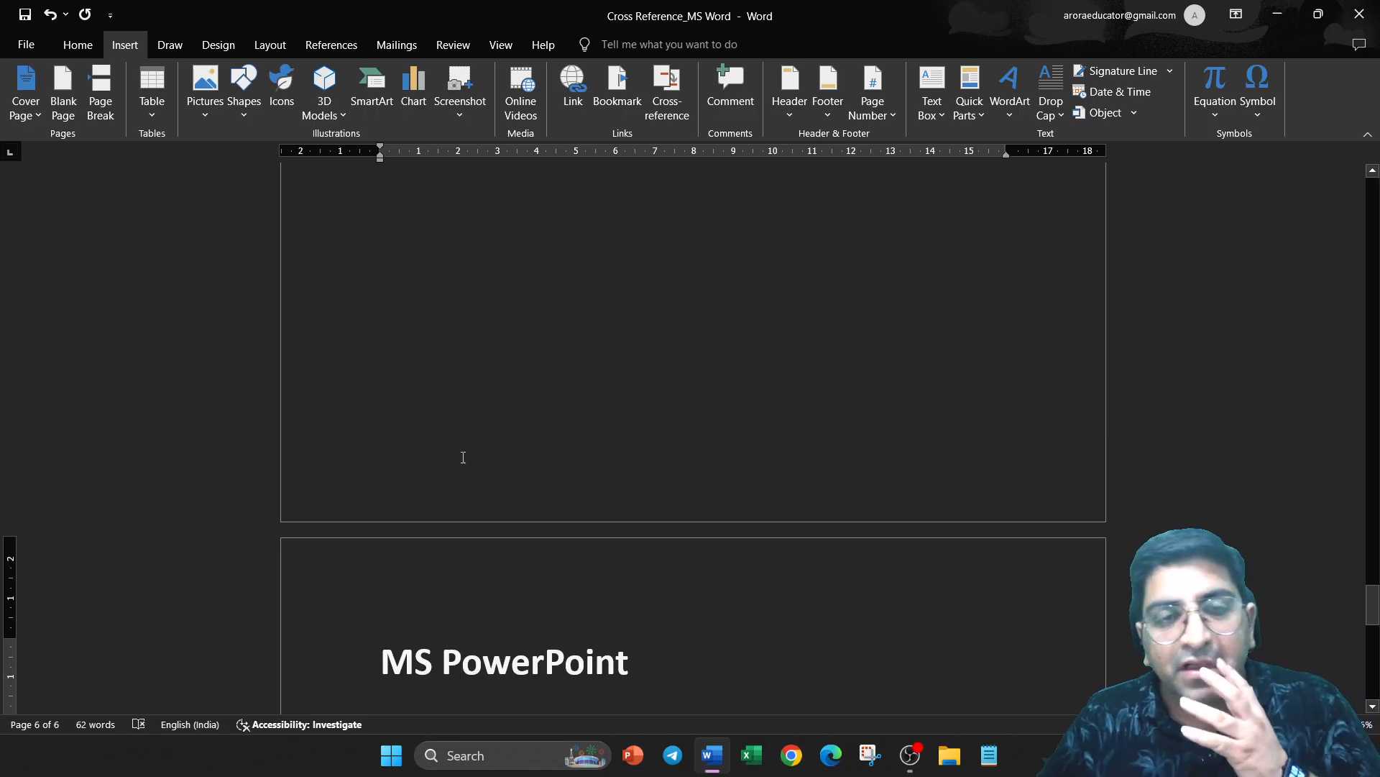
scroll(463, 457, "up", 15)
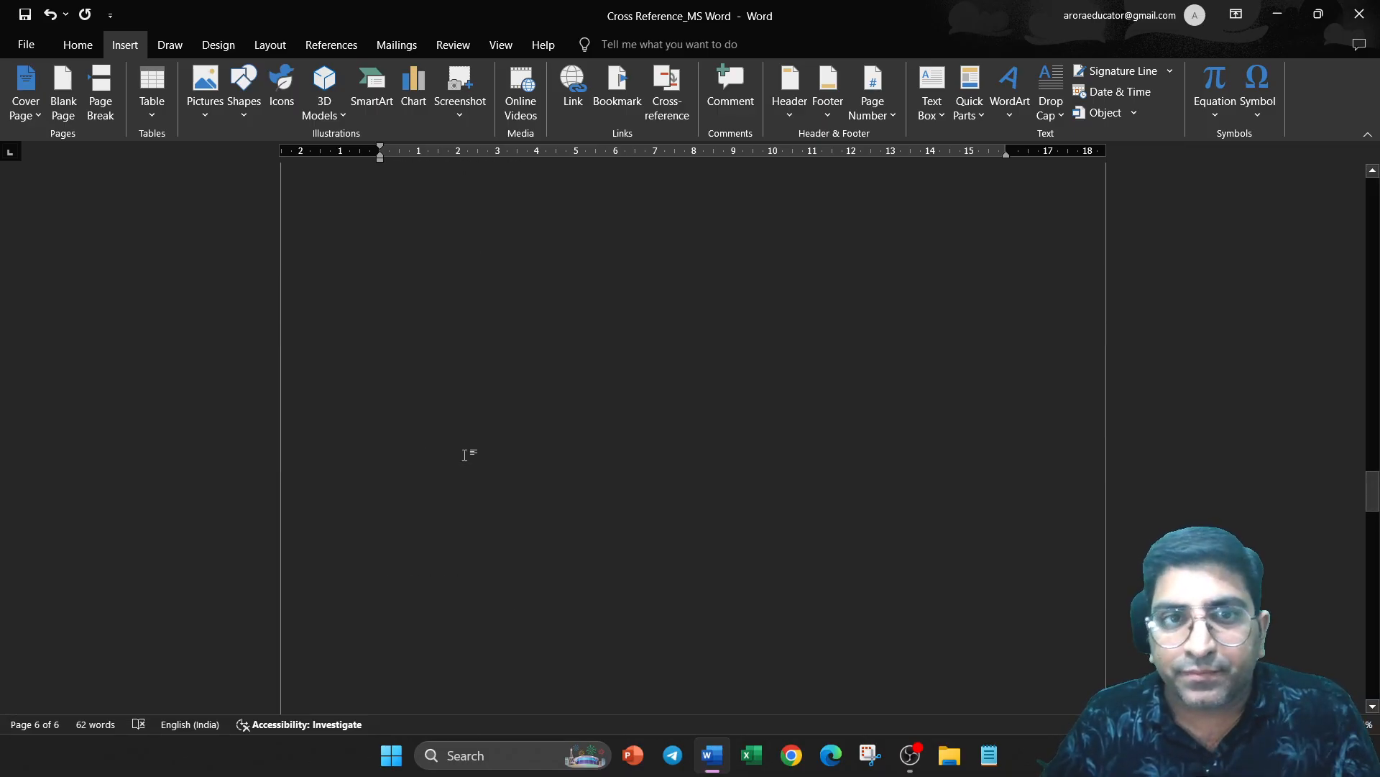
Step: Review the MS Word, MS Excel and MS PowerPoint pages and return to the table of content
scroll(465, 454, "up", 5)
scroll(465, 454, "down", 1)
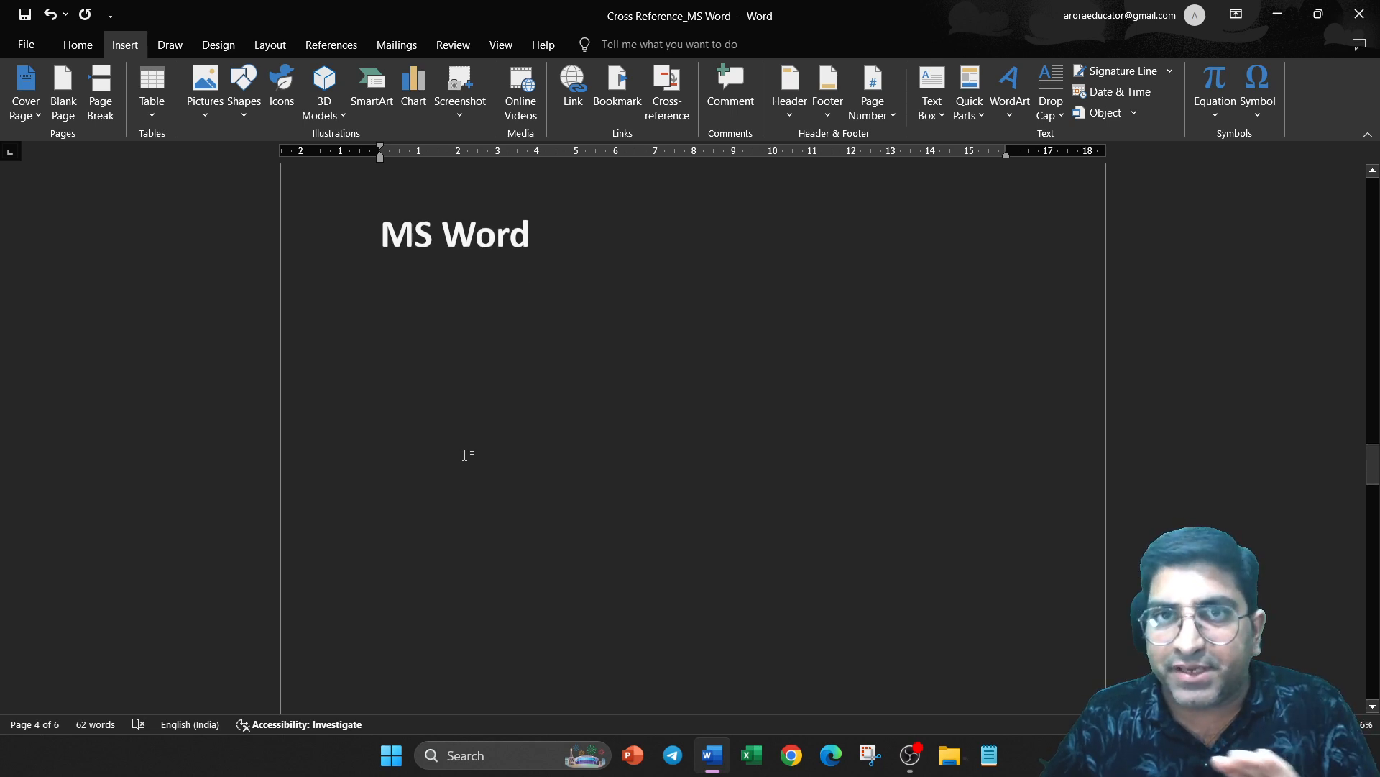
scroll(464, 454, "down", 15)
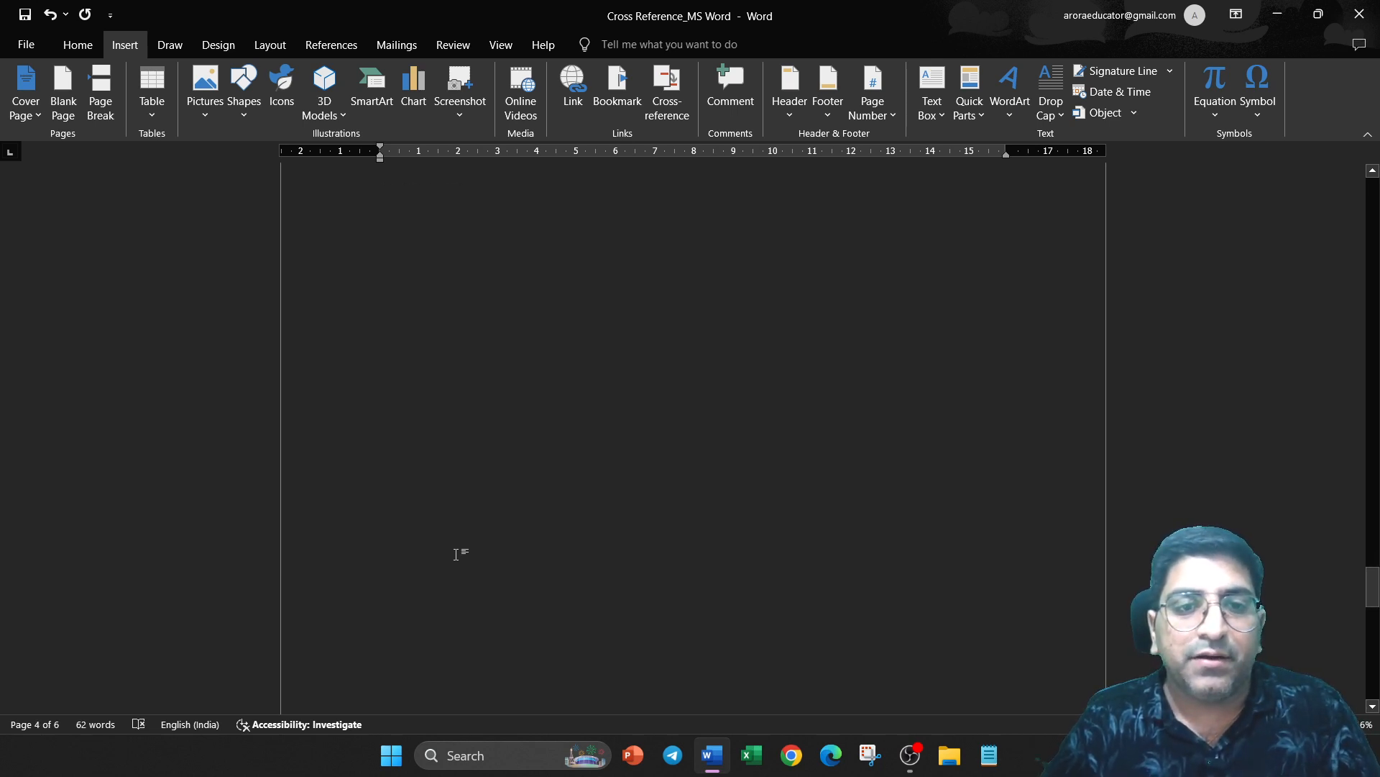
scroll(456, 555, "down", 4)
left_click(639, 610)
key("Return")
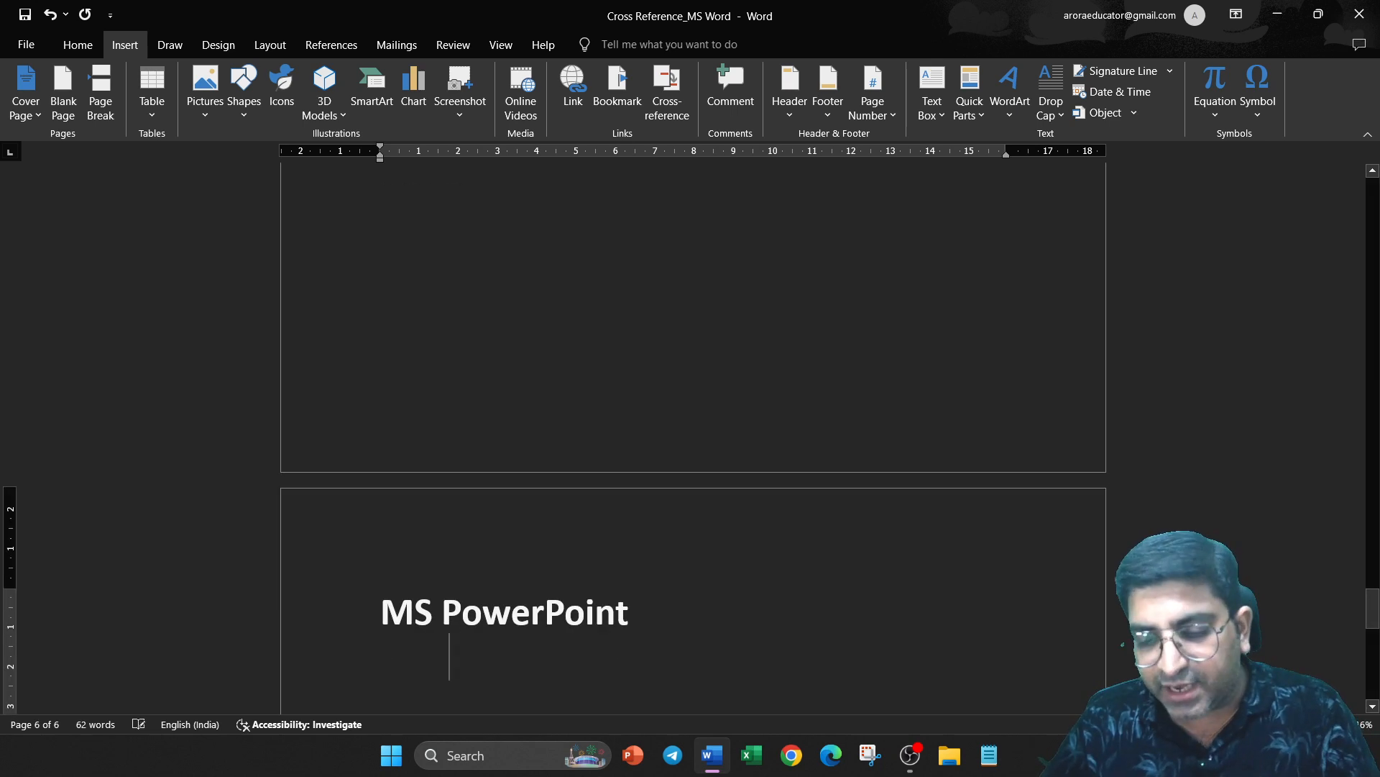
key("BackSpace")
scroll(617, 598, "up", 2)
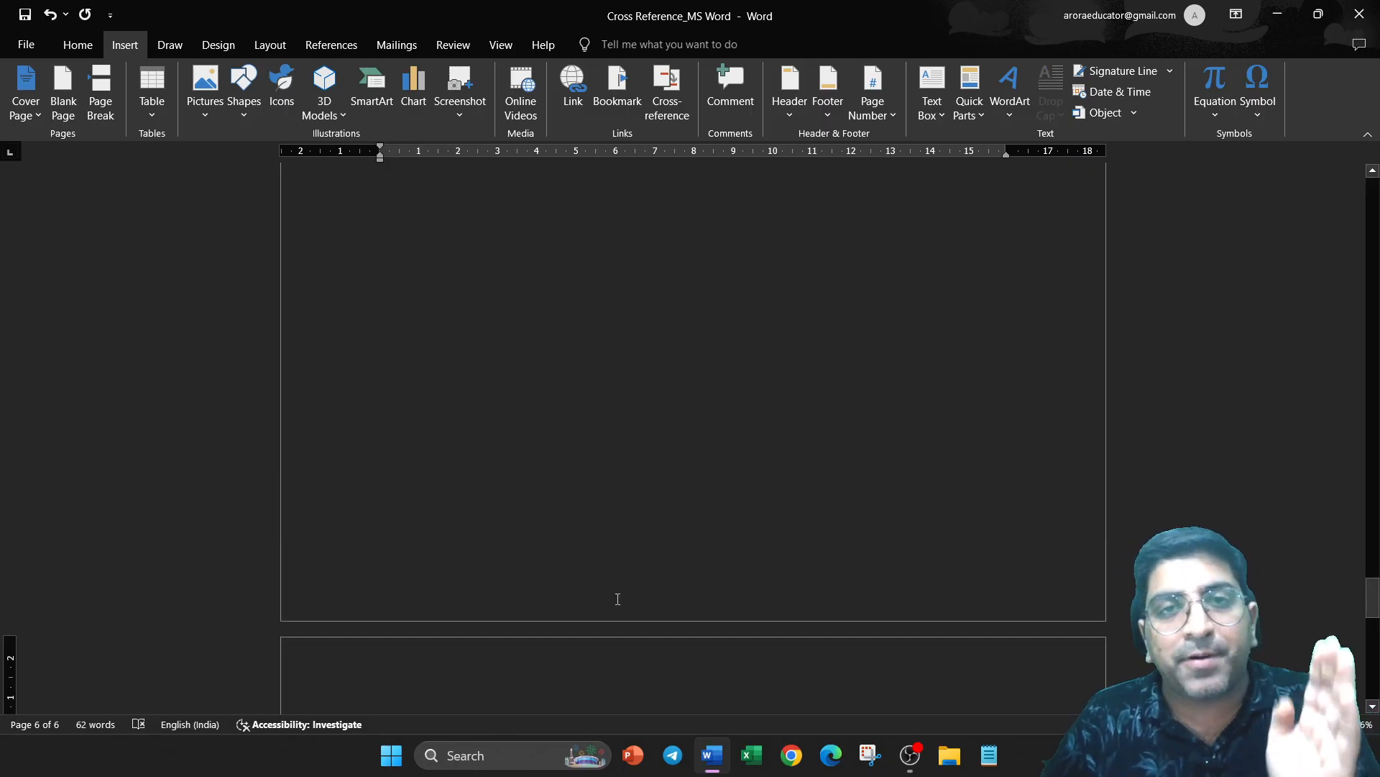
scroll(617, 597, "up", 20)
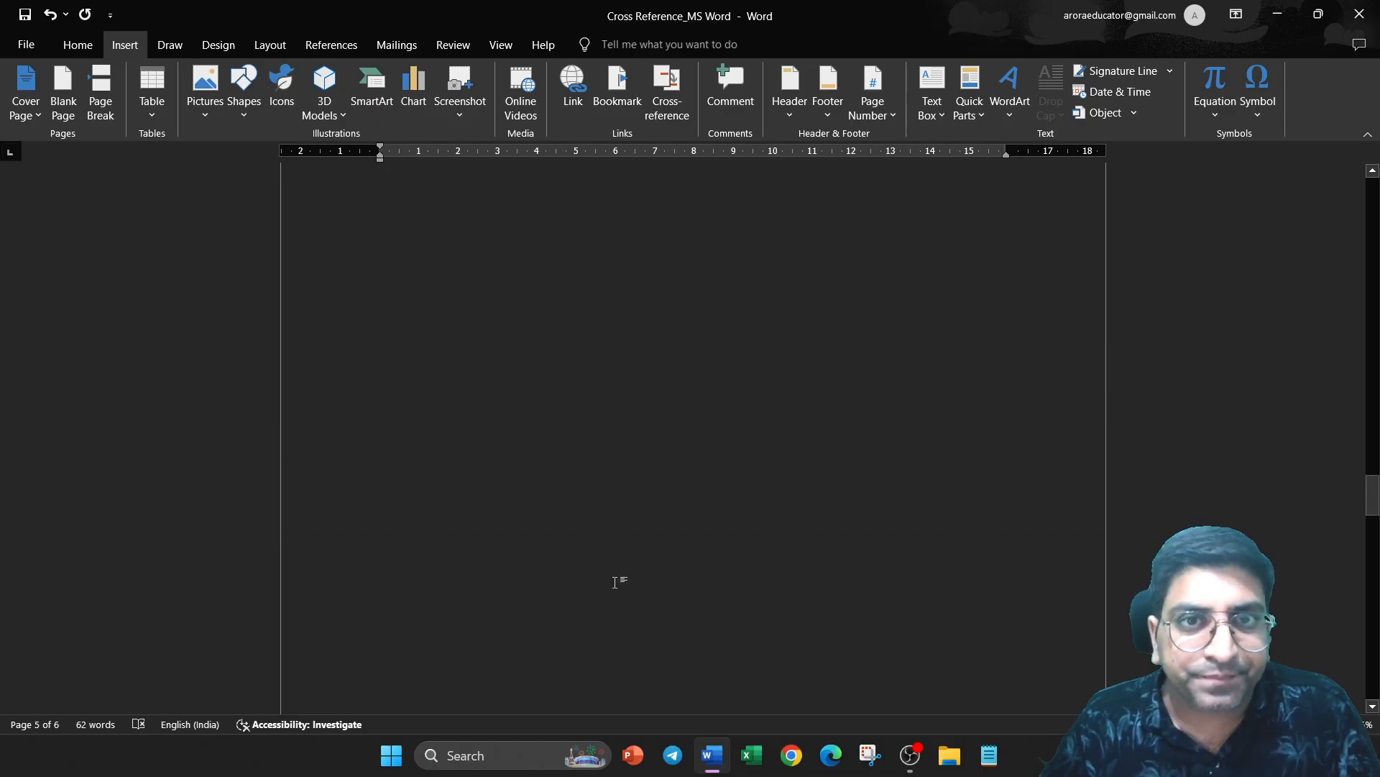
scroll(615, 582, "up", 12)
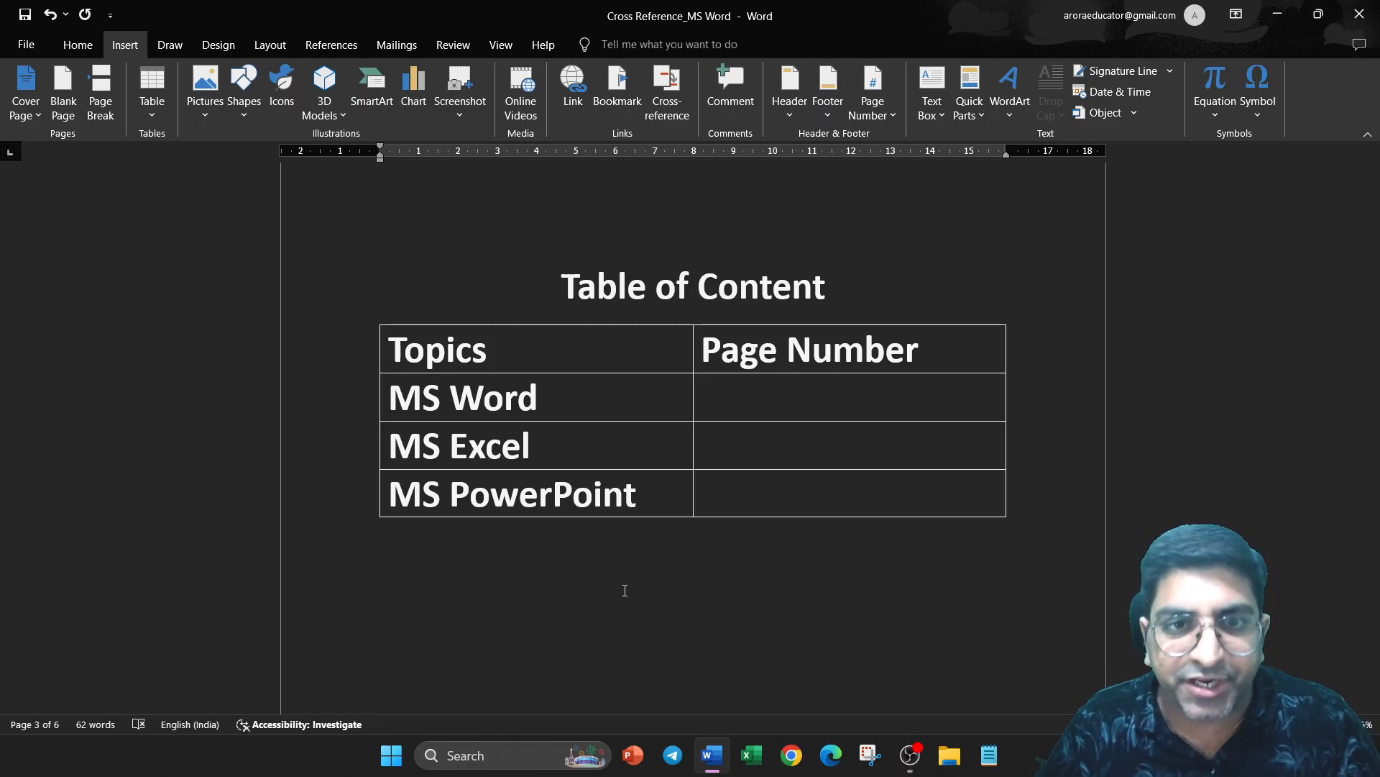
Step: Apply the Heading 1 style to the page titles "MS Word", "MS Excel" and "MS PowerPoint" together
scroll(625, 590, "down", 8)
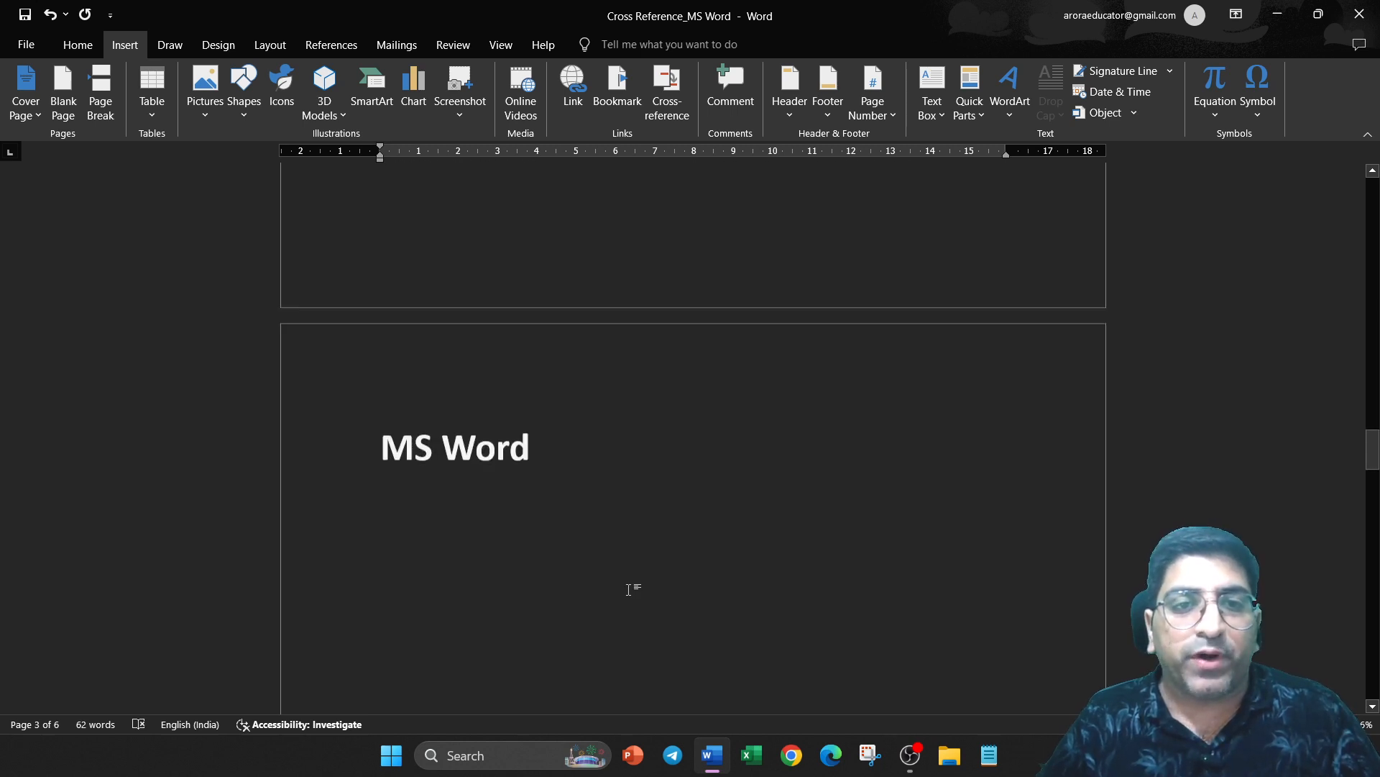
scroll(629, 589, "down", 3)
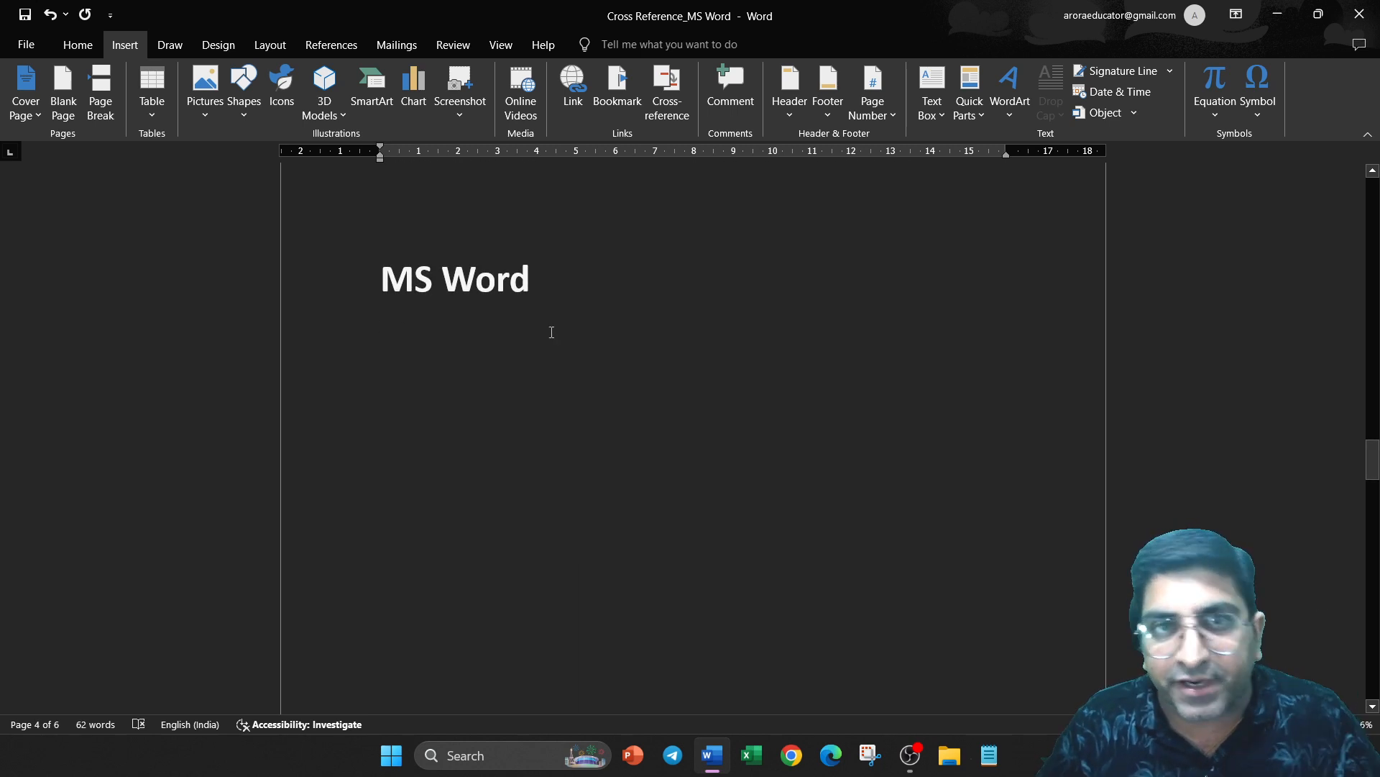
left_click_drag(542, 284, 379, 286)
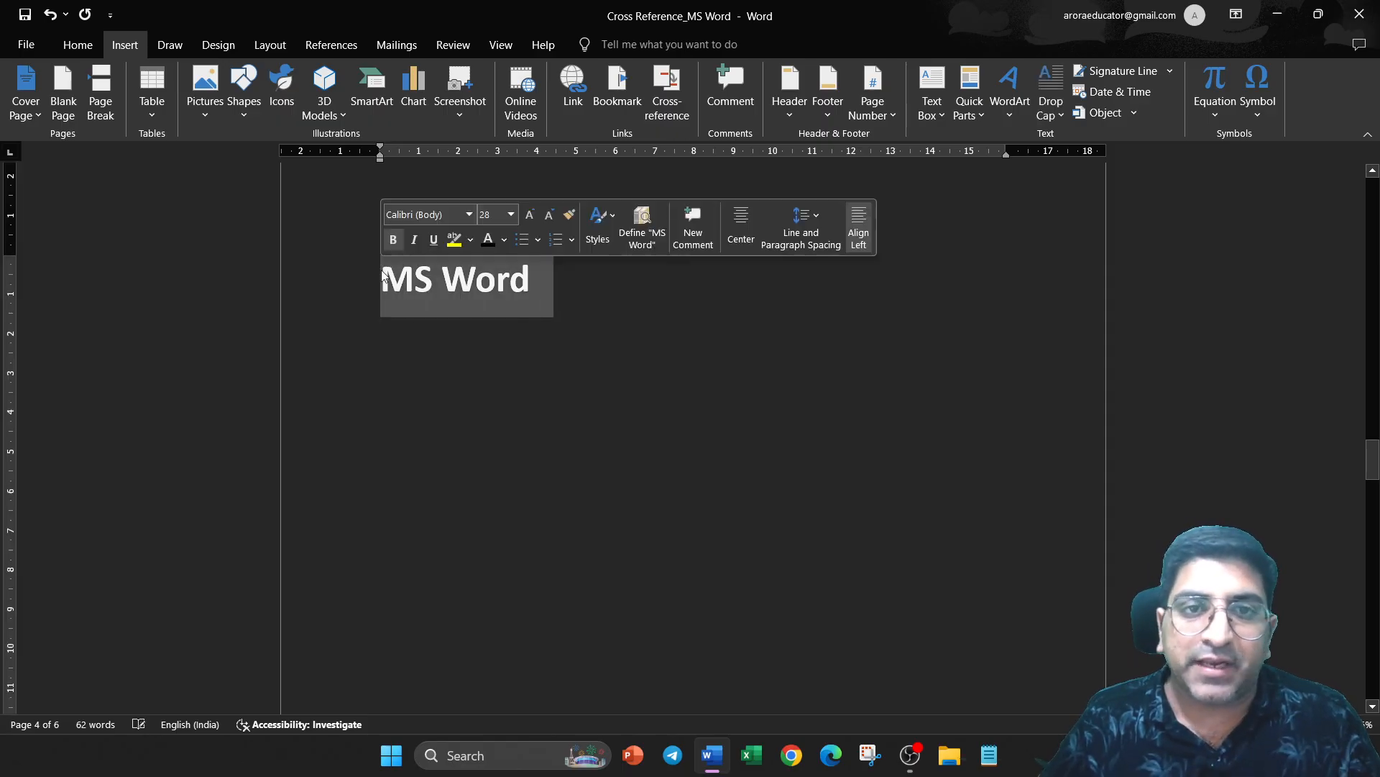
scroll(621, 484, "down", 20)
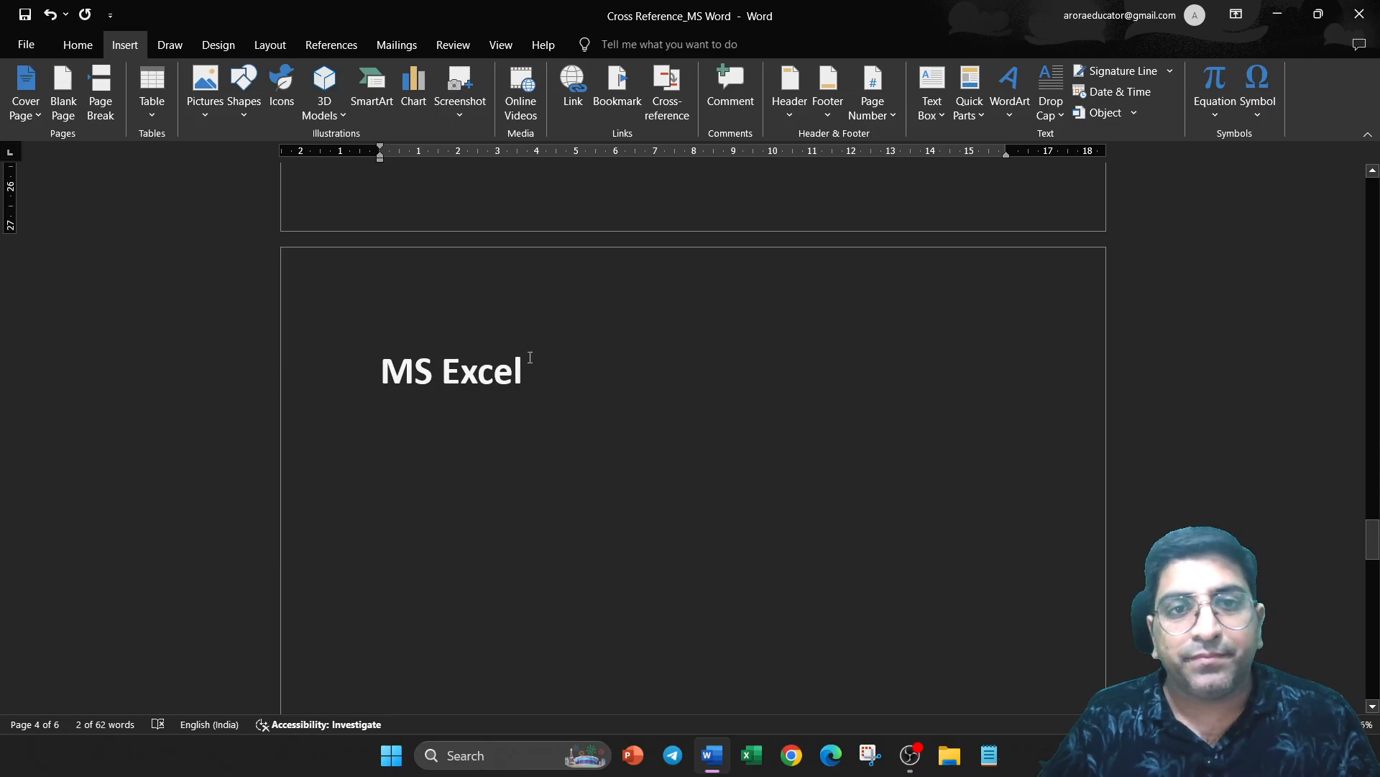
left_click_drag(530, 358, 380, 368, "ctrl")
scroll(558, 558, "down", 3)
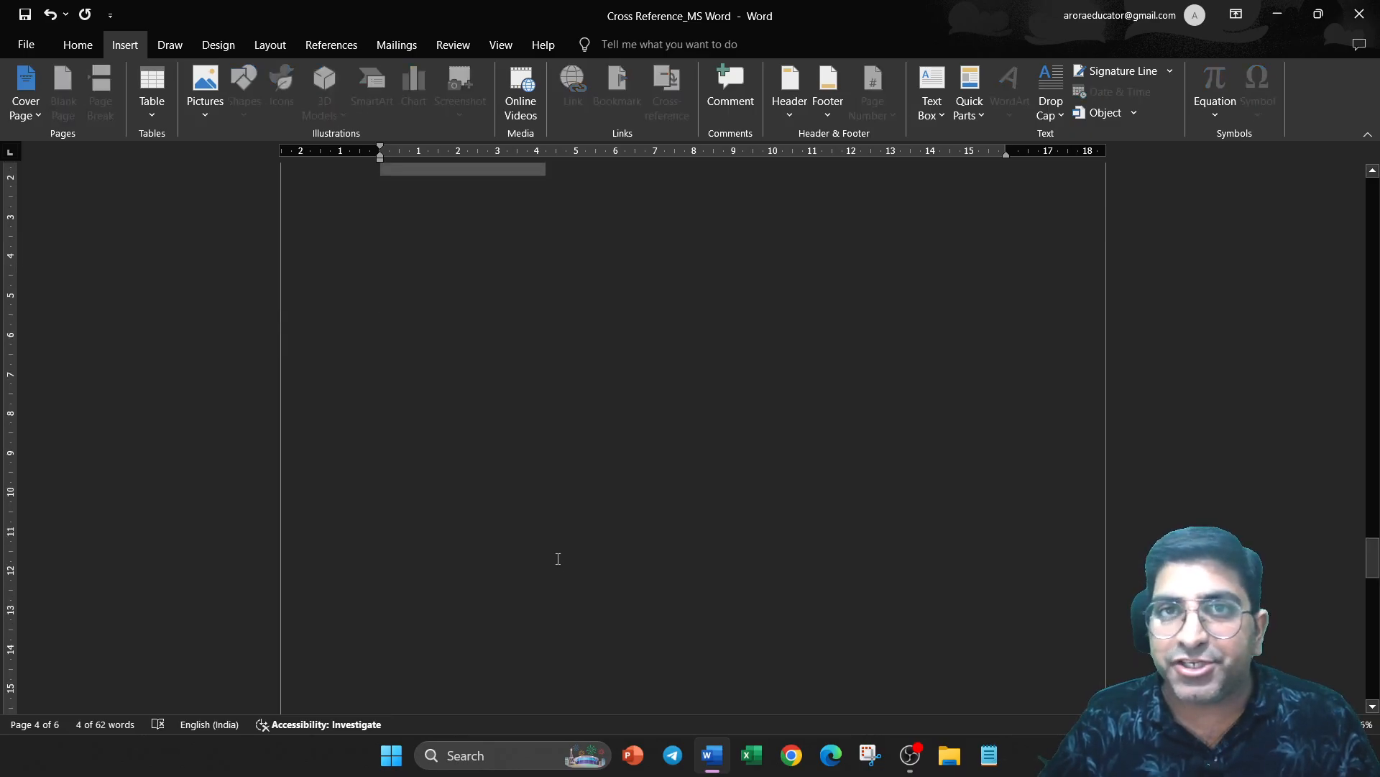
scroll(558, 559, "down", 10)
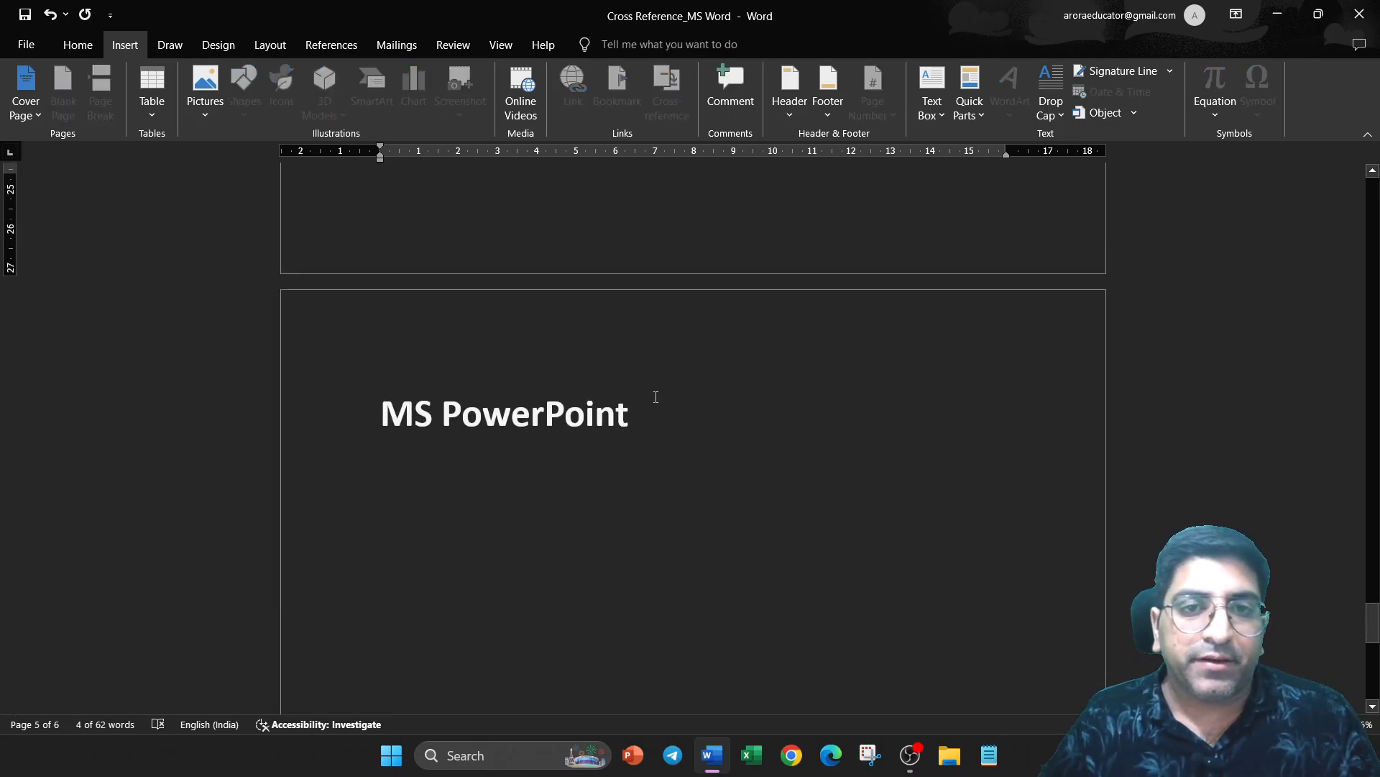
left_click_drag(643, 418, 379, 419, "ctrl")
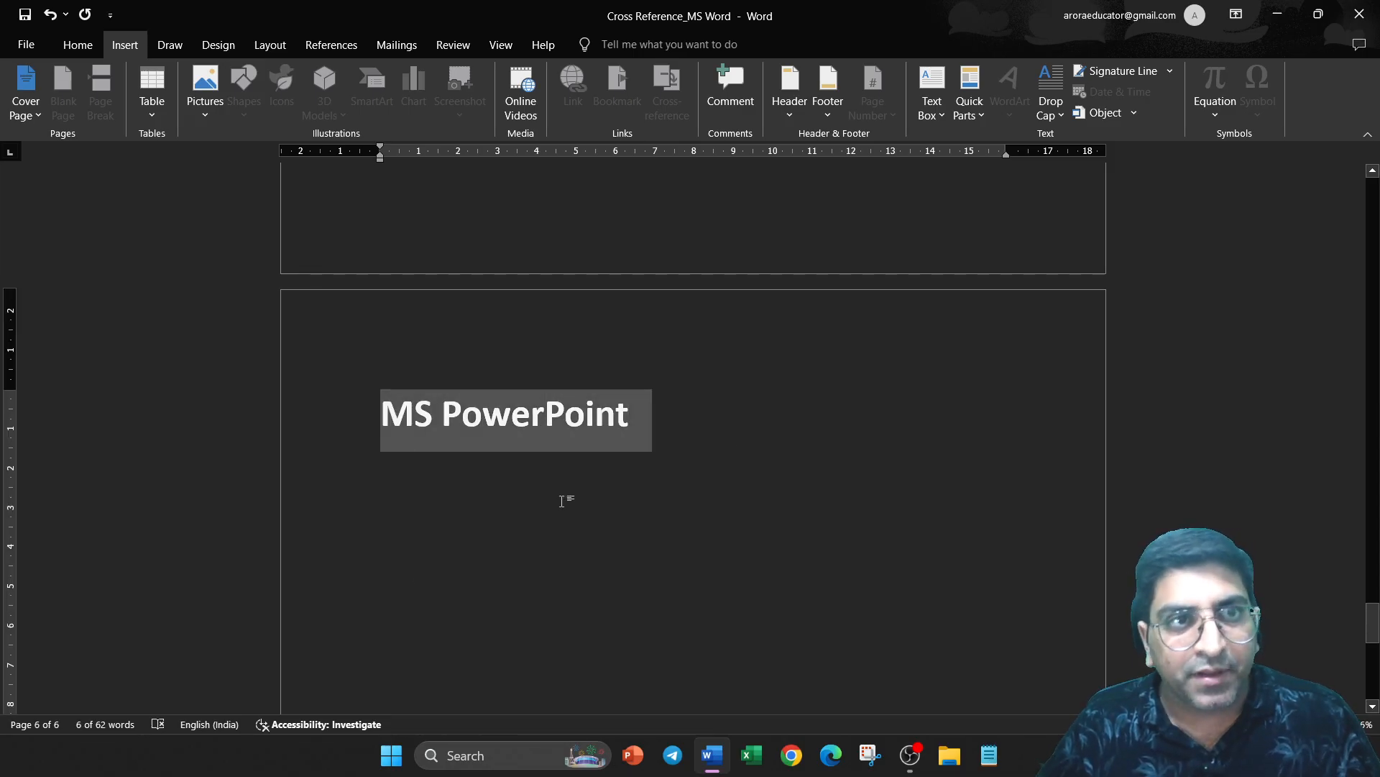
left_click(70, 46)
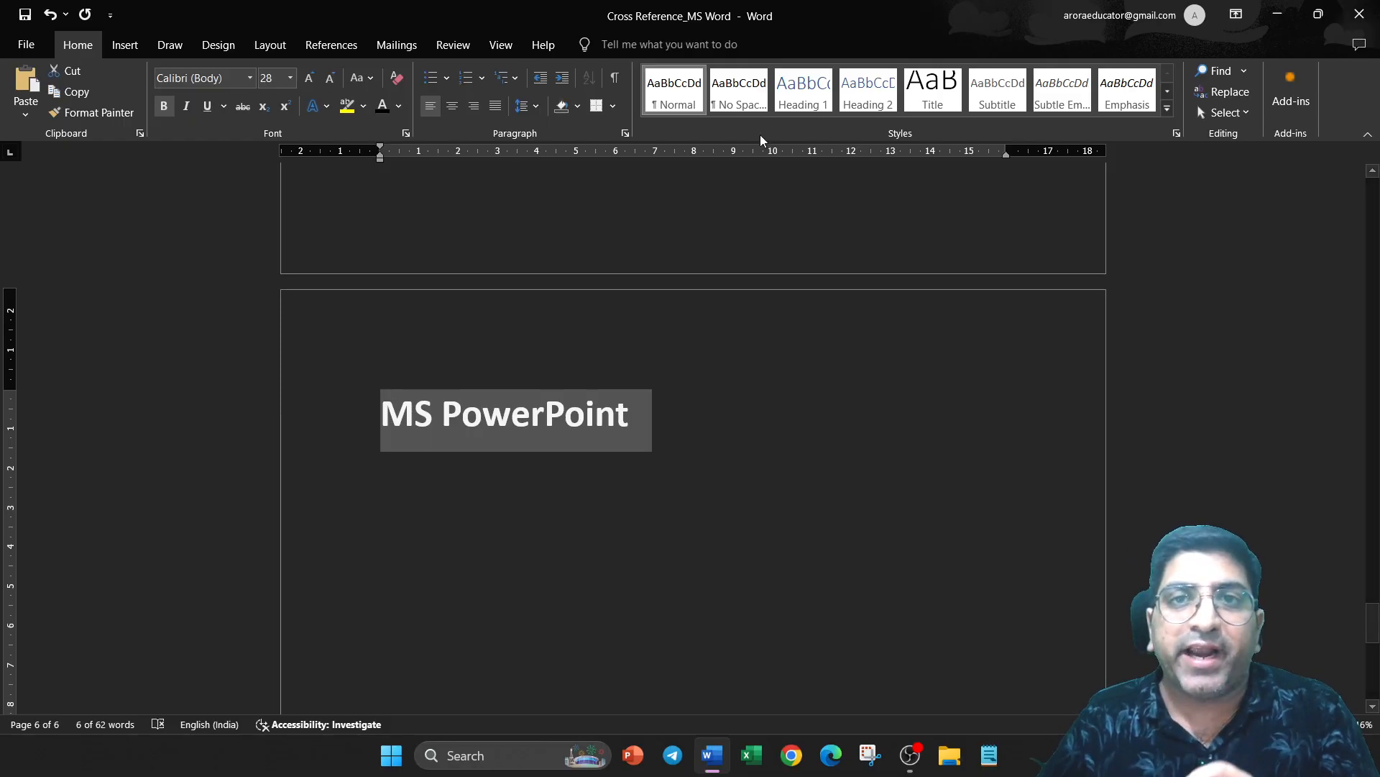
left_click(797, 95)
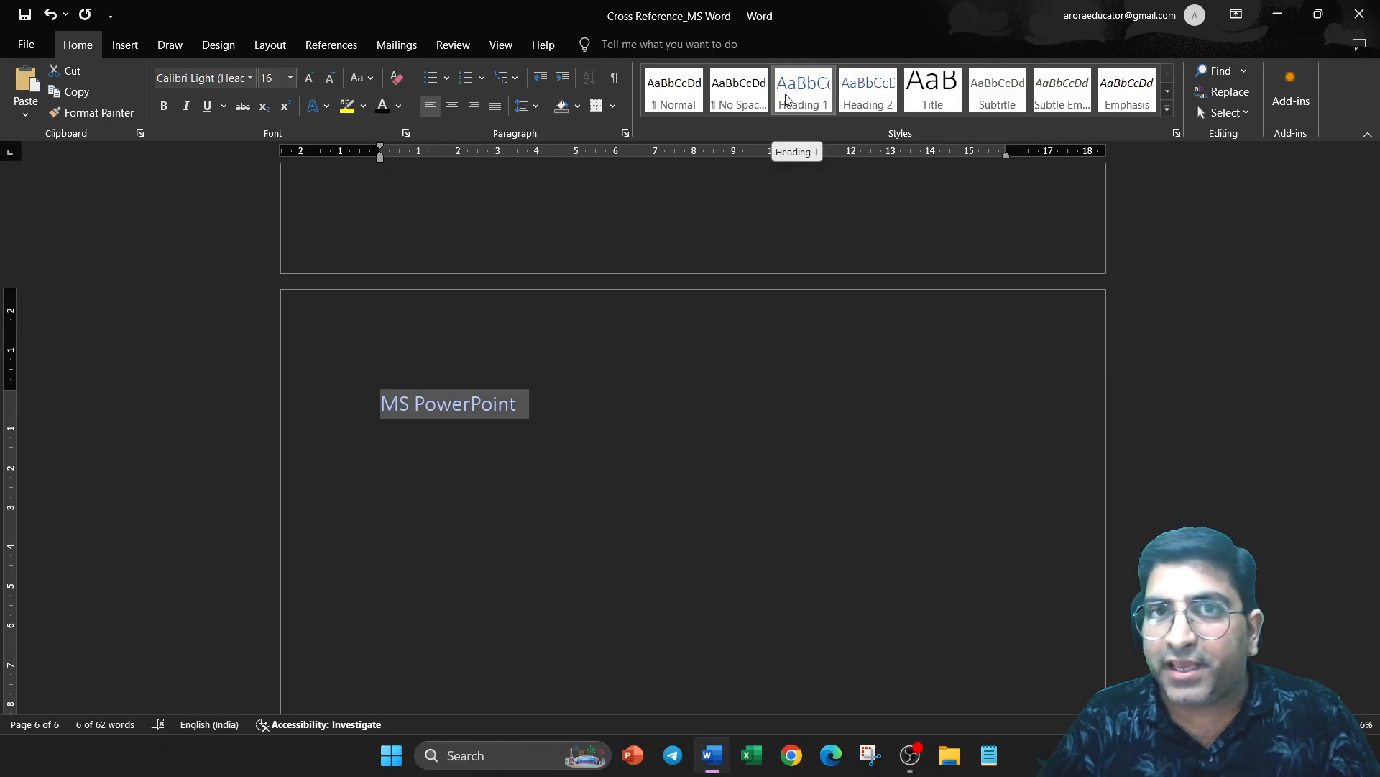
Step: Enlarge the three selected page headings to font size 48 and make them bold
scroll(672, 416, "up", 5)
scroll(669, 419, "up", 10)
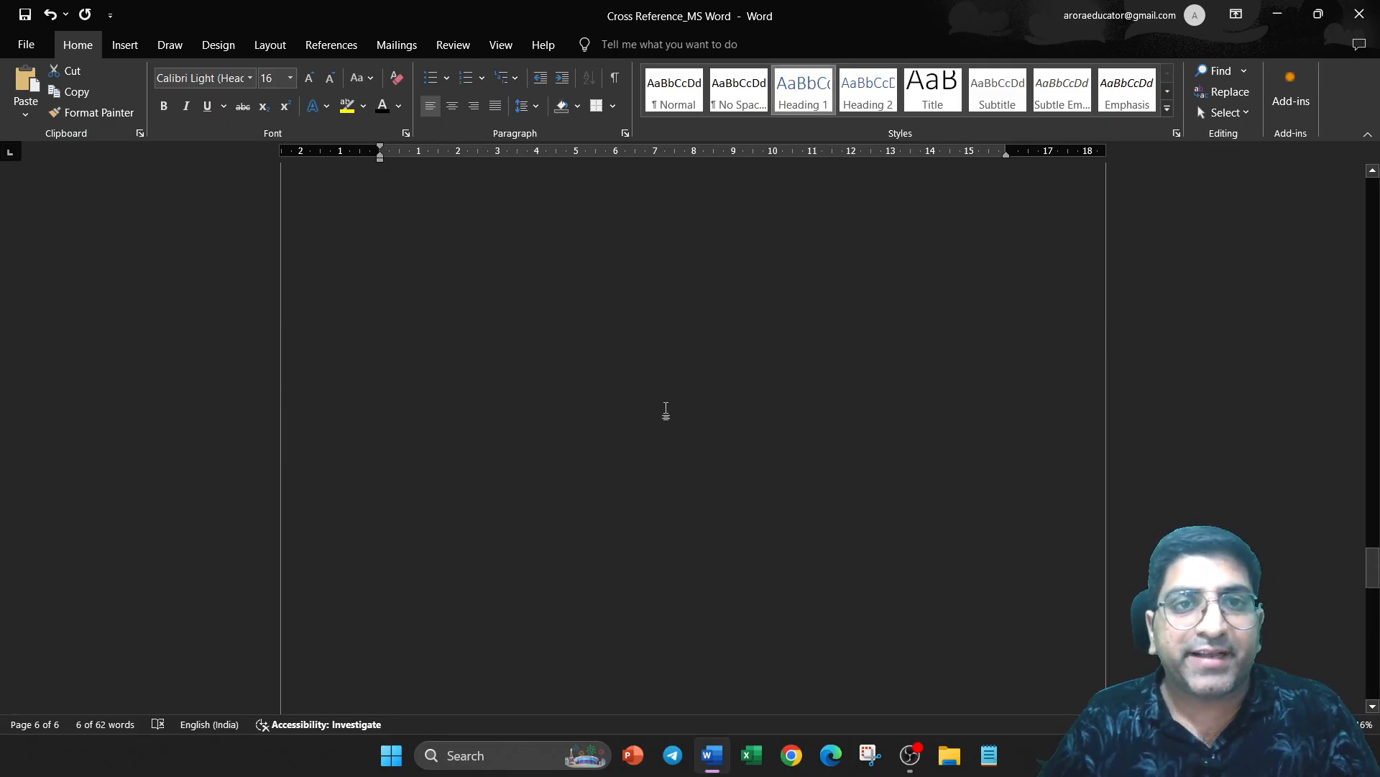
scroll(665, 408, "up", 8)
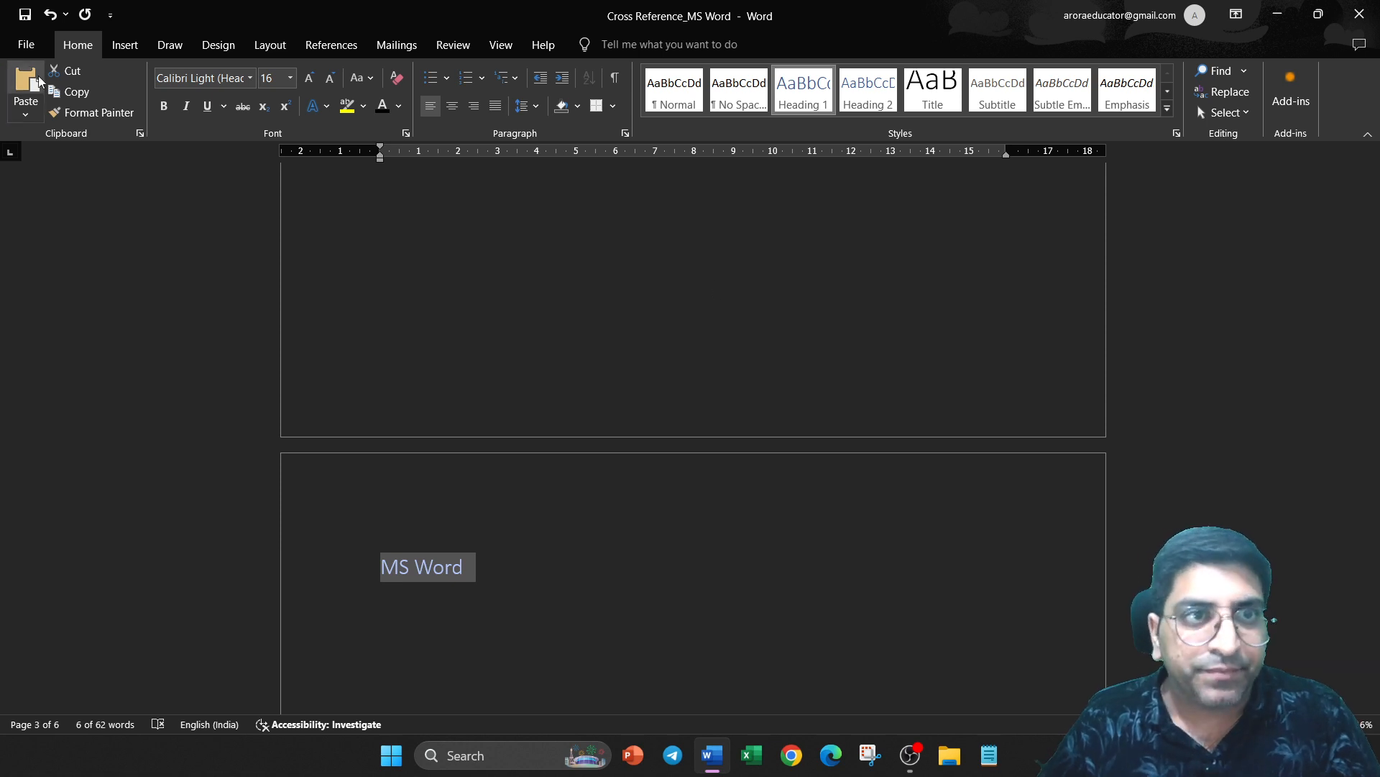
left_click(310, 81)
left_click(309, 80)
left_click(309, 81)
left_click(309, 80)
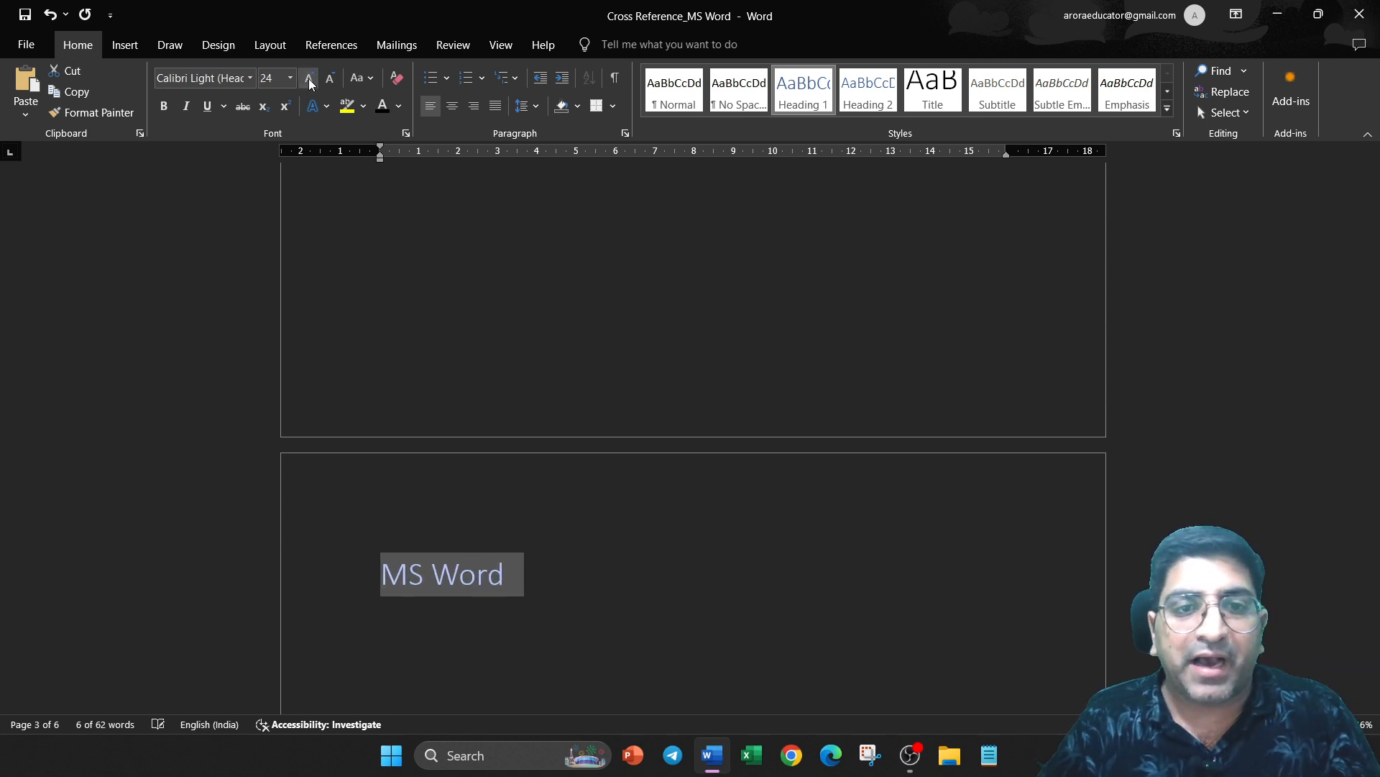
left_click(309, 81)
left_click(309, 81)
left_click(309, 80)
left_click(309, 81)
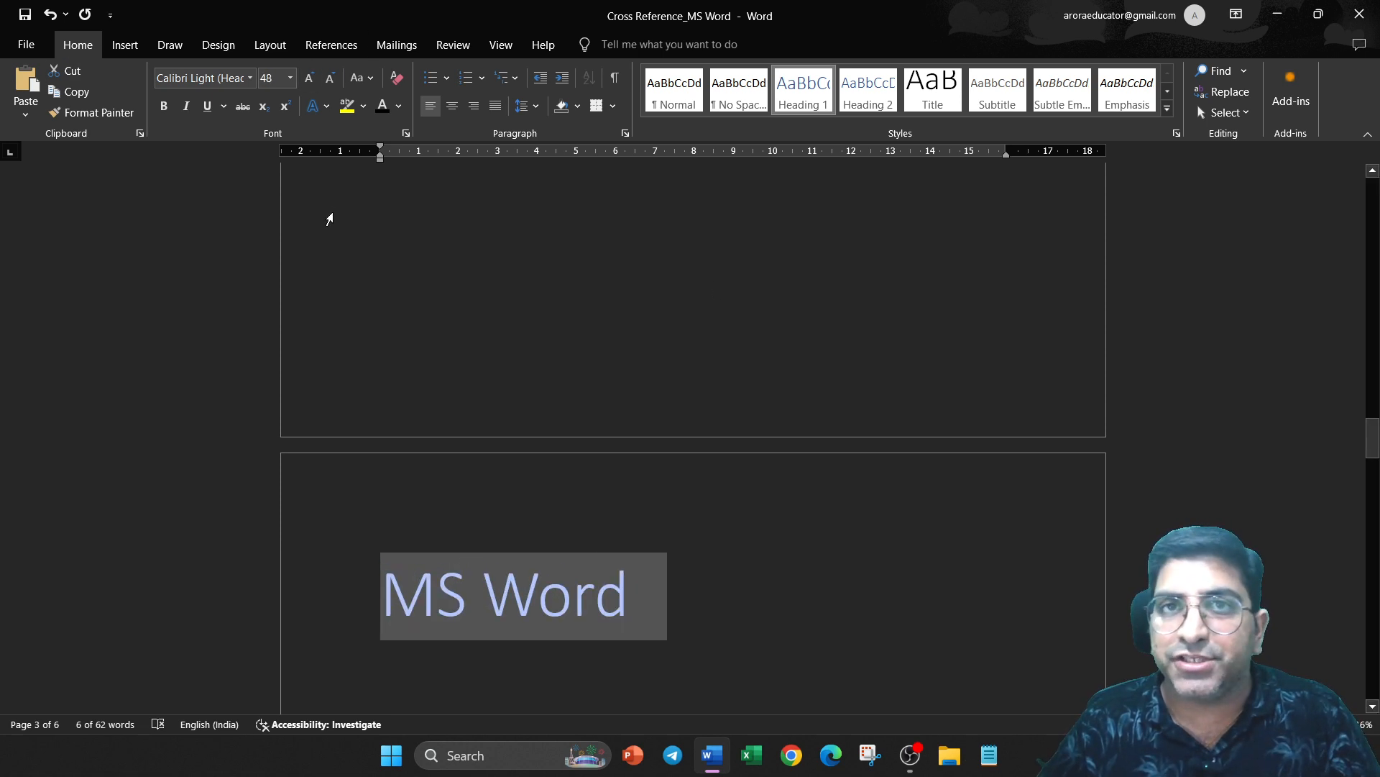
Step: Check the enlarged headings on the topic pages and go back to the table of content
scroll(221, 178, "down", 15)
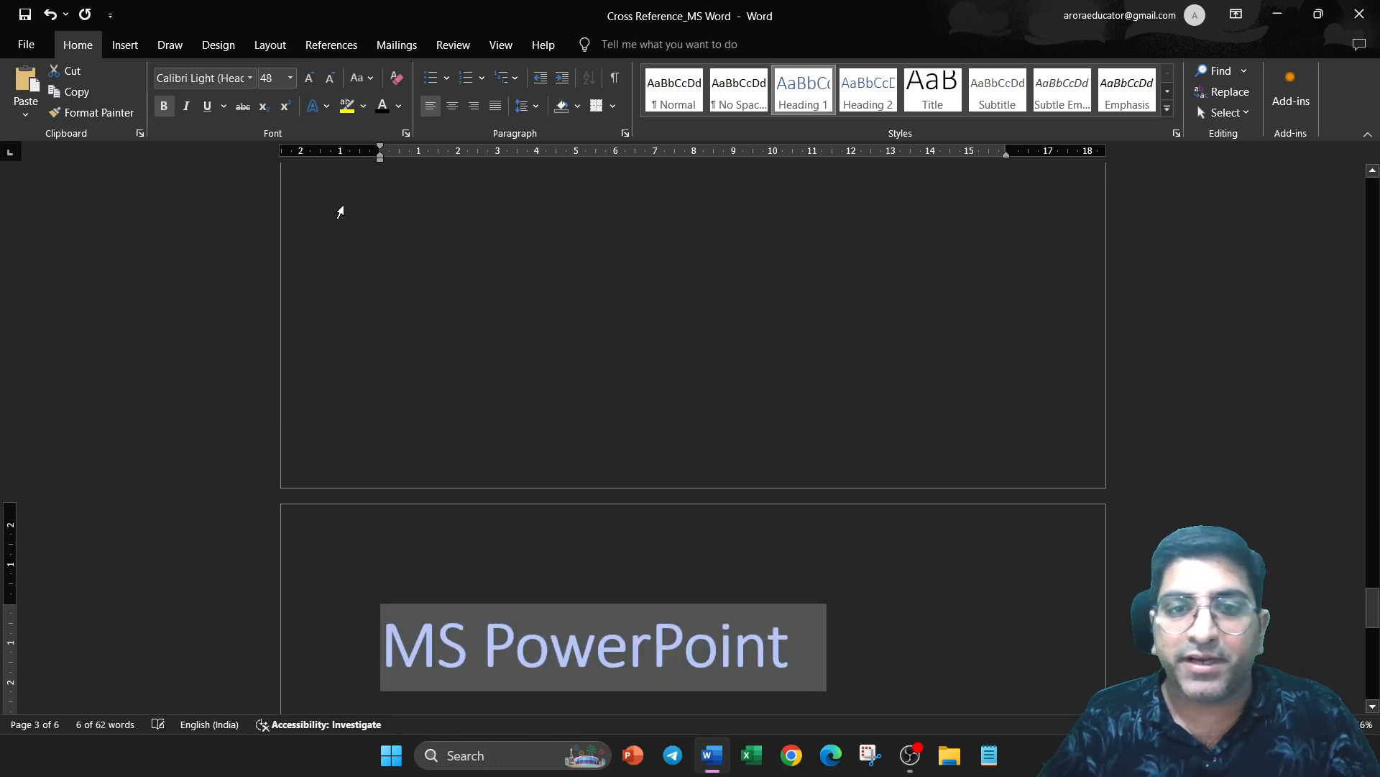
scroll(548, 496, "up", 10)
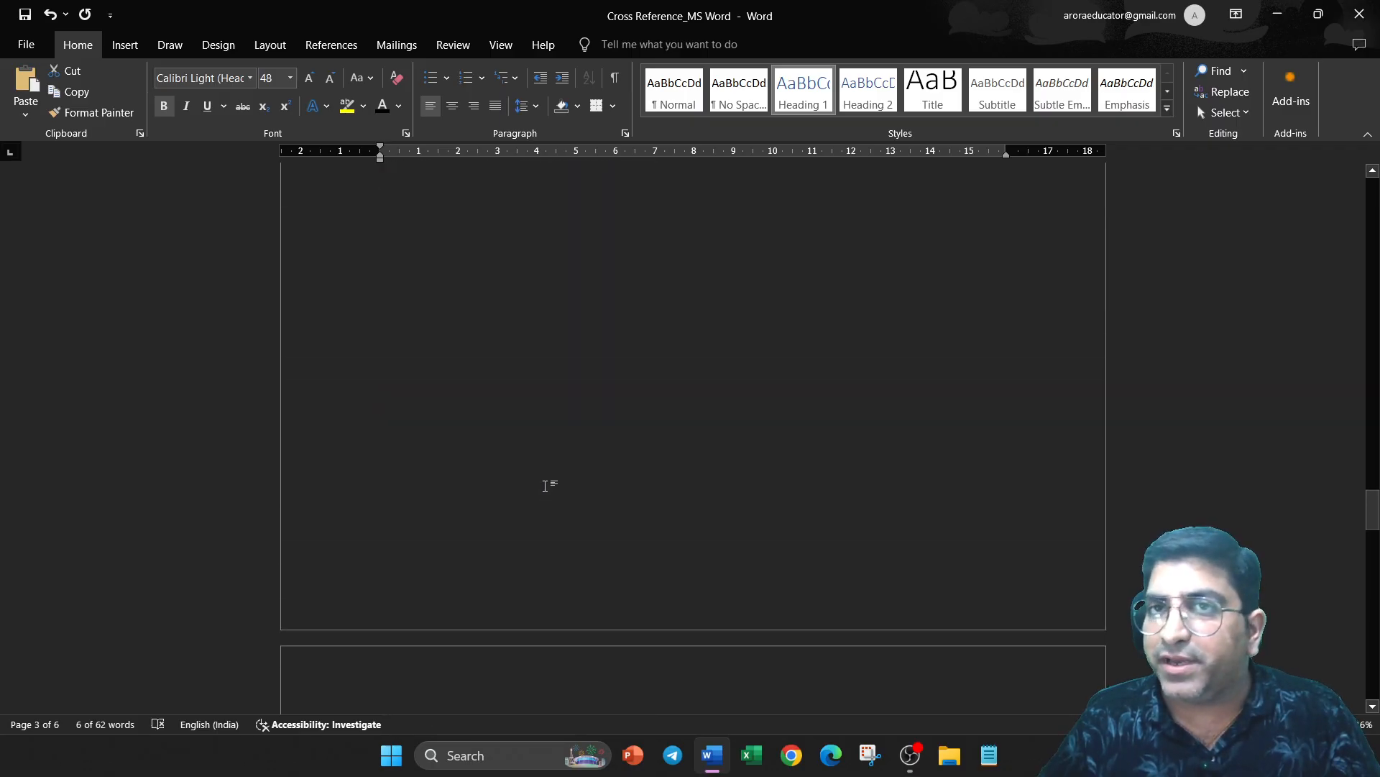
scroll(545, 486, "up", 5)
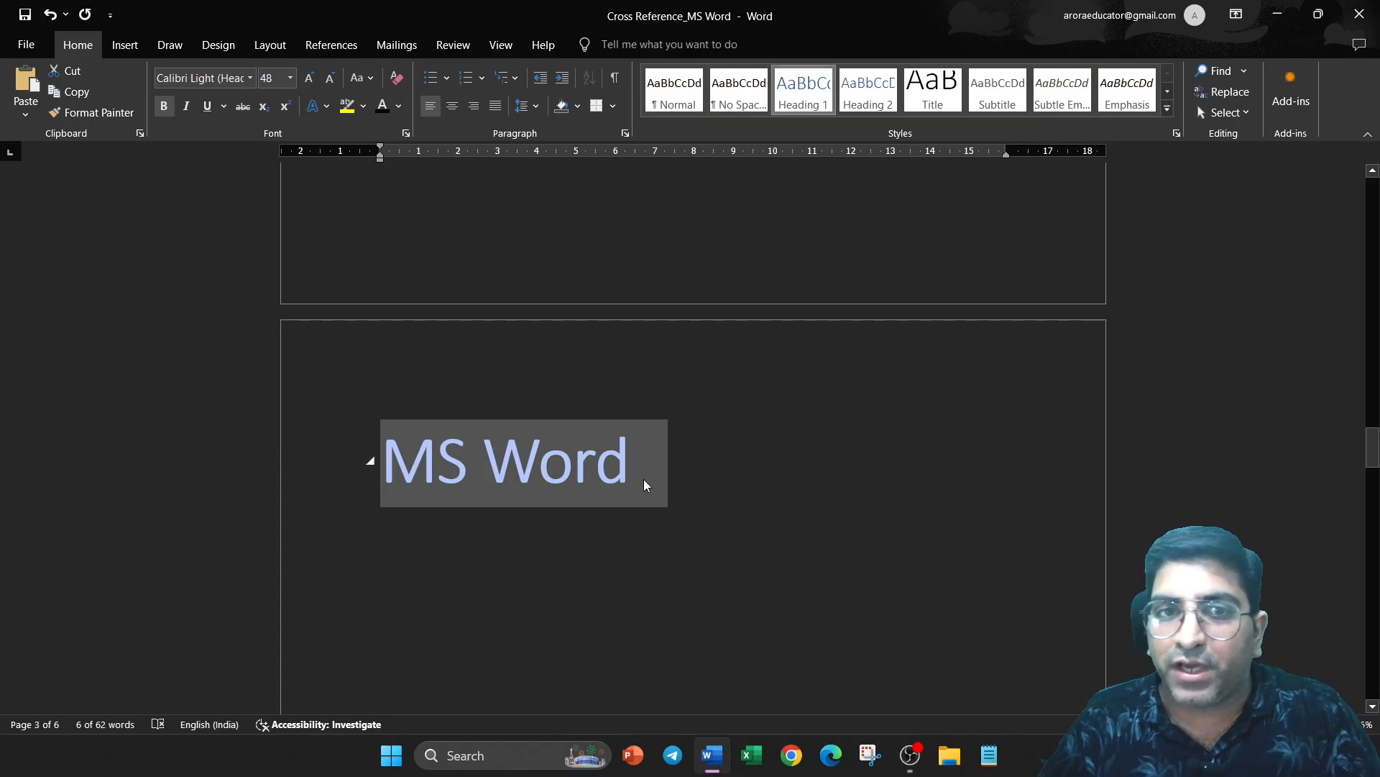
scroll(628, 464, "up", 10)
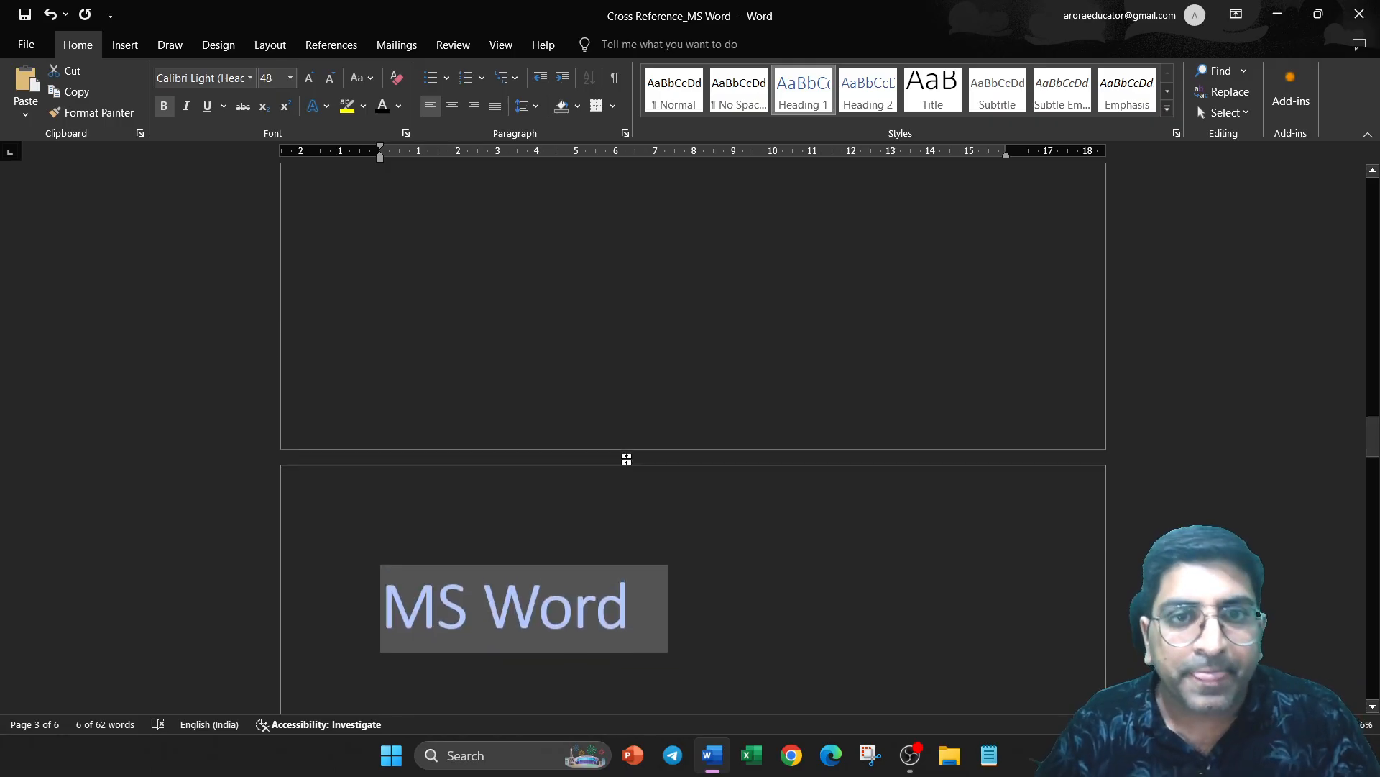
scroll(627, 456, "down", 10)
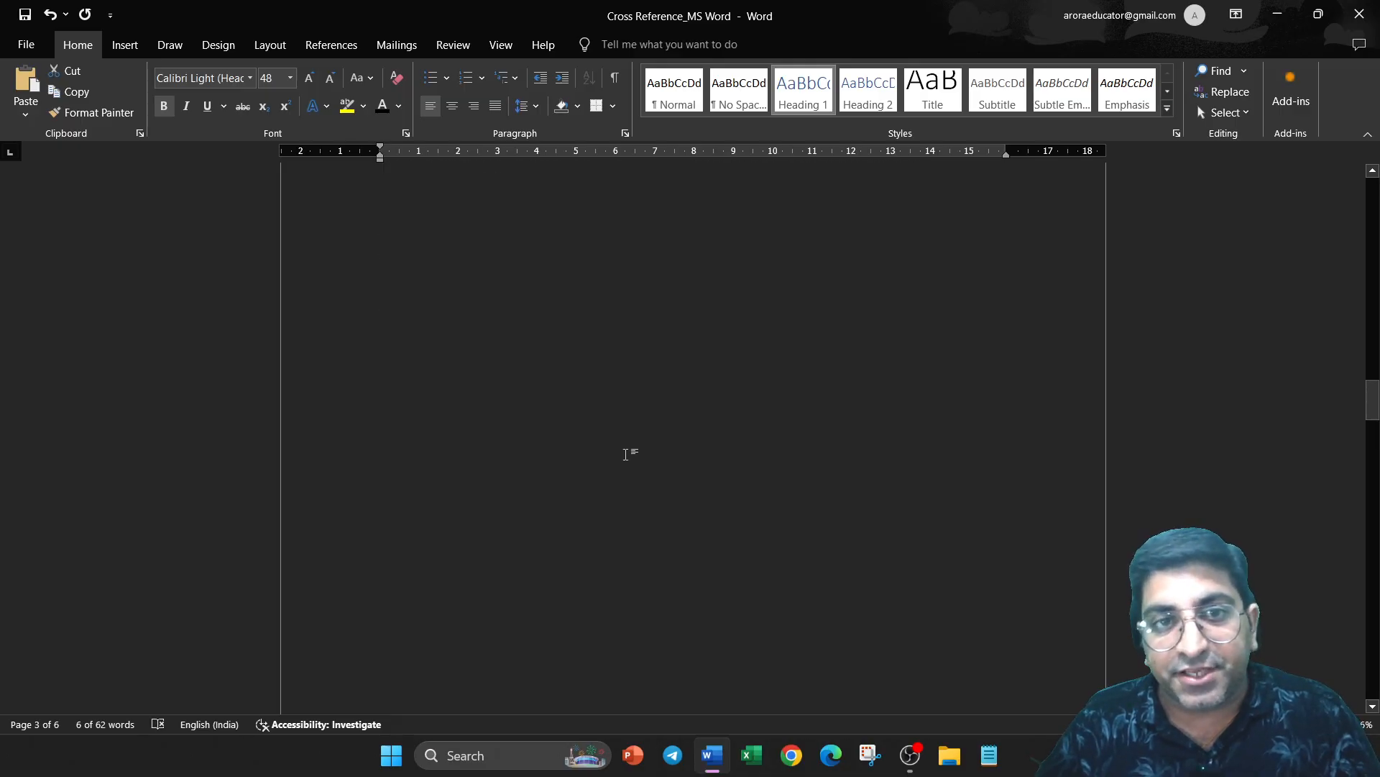
scroll(620, 441, "up", 3)
scroll(620, 441, "up", 4)
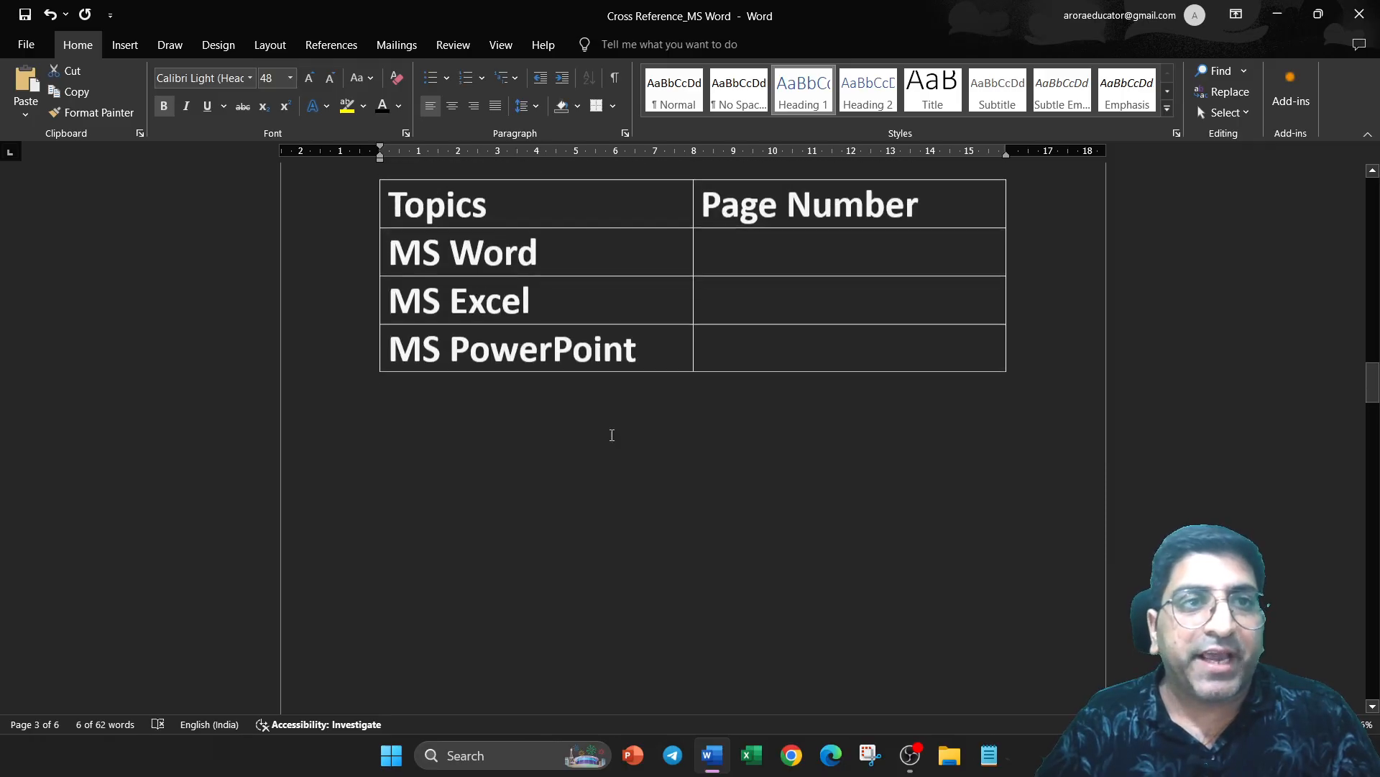
left_click(127, 45)
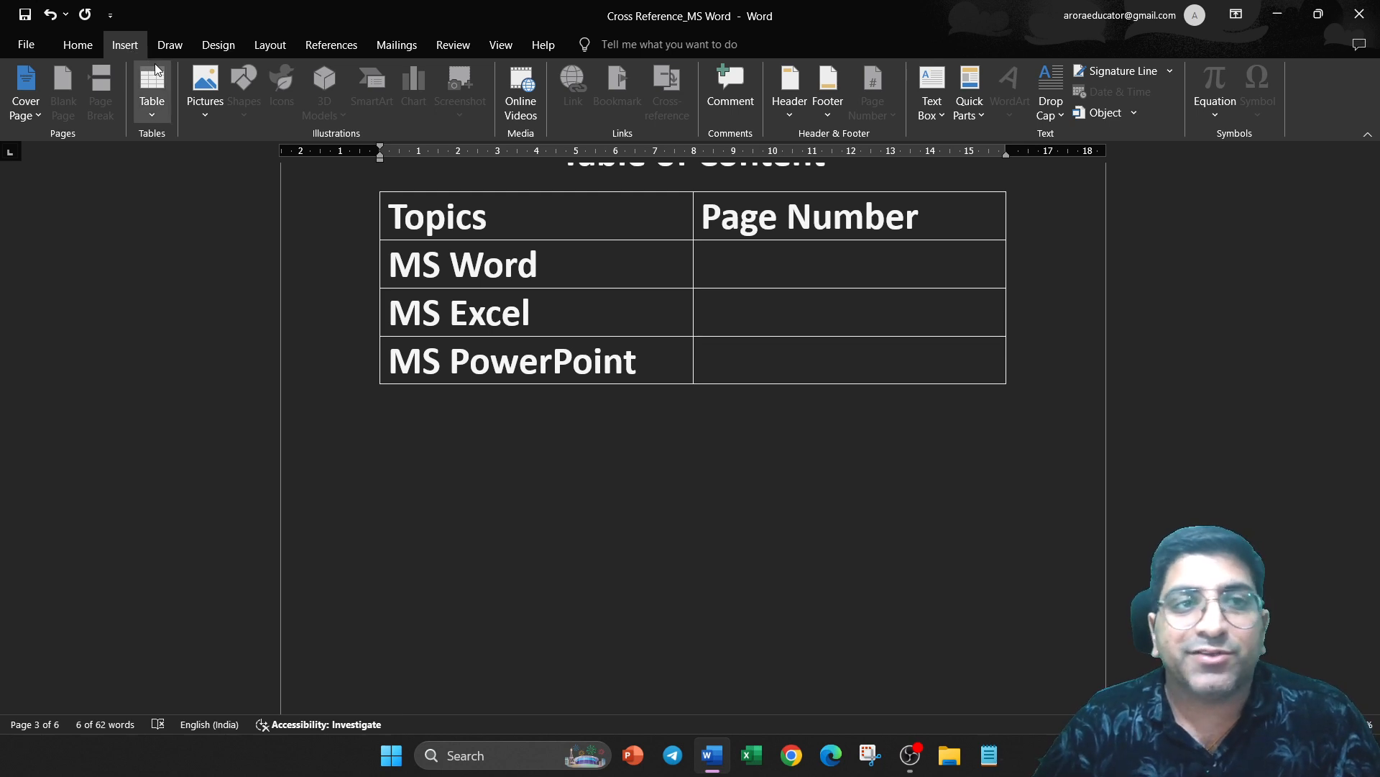
left_click(531, 270)
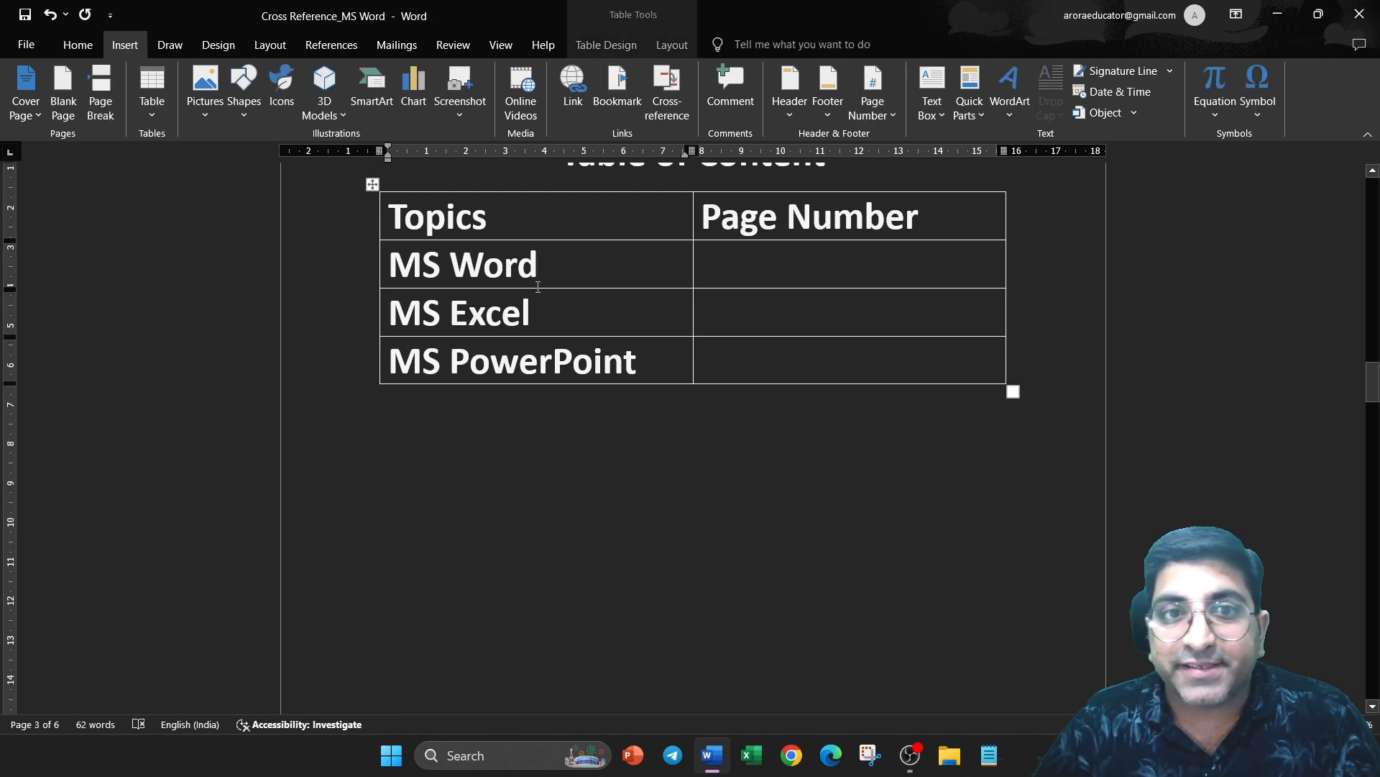
left_click_drag(552, 274, 403, 266)
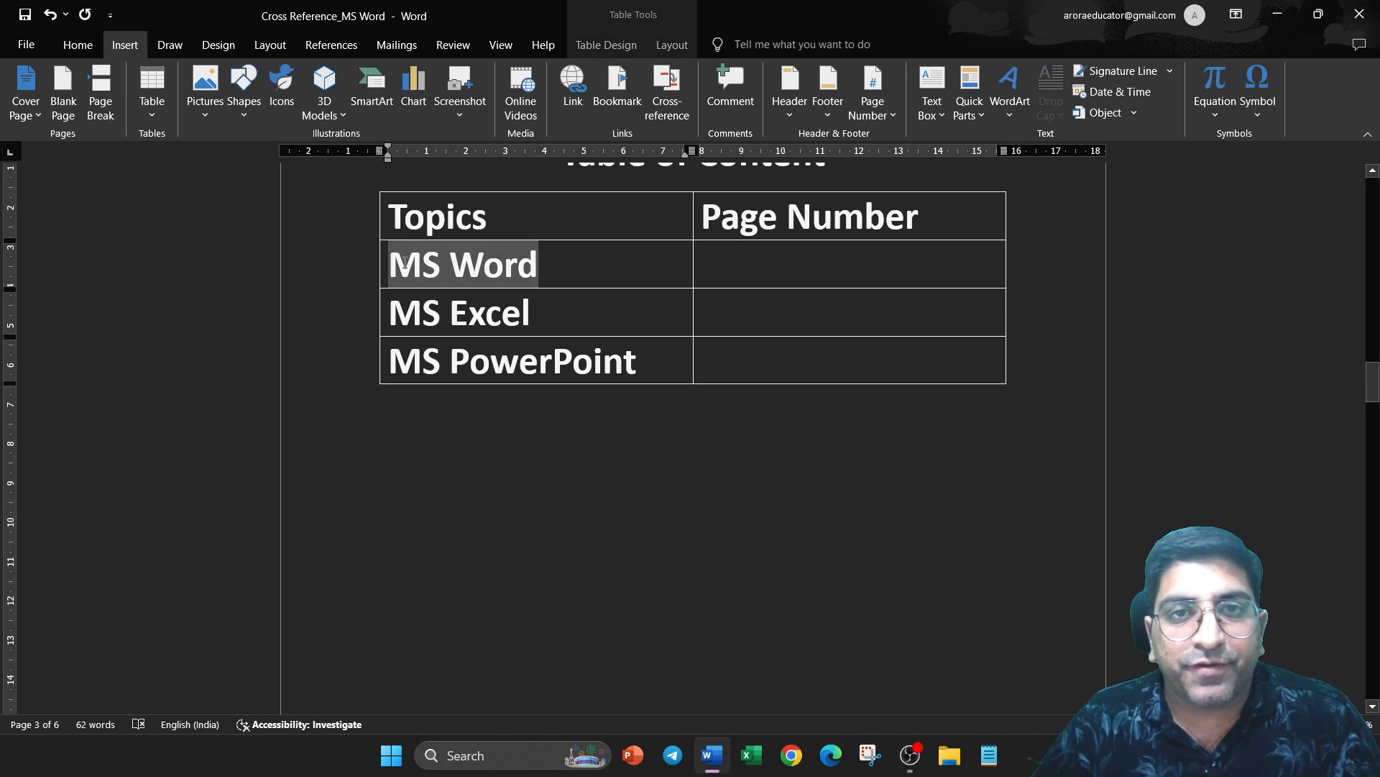
left_click(670, 114)
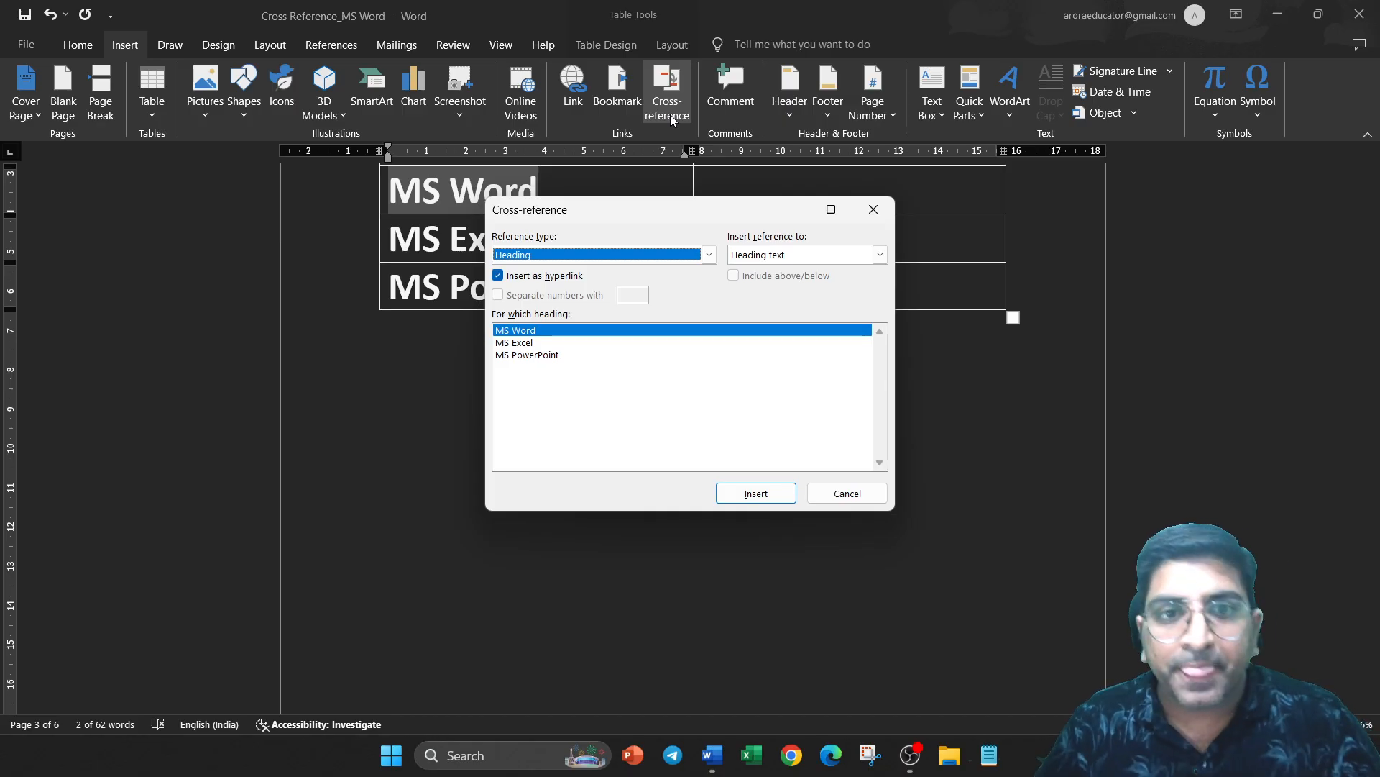
left_click(874, 212)
Step: Delete the plain text "MS Word" from the first entry under Topics in the table
left_click(547, 200)
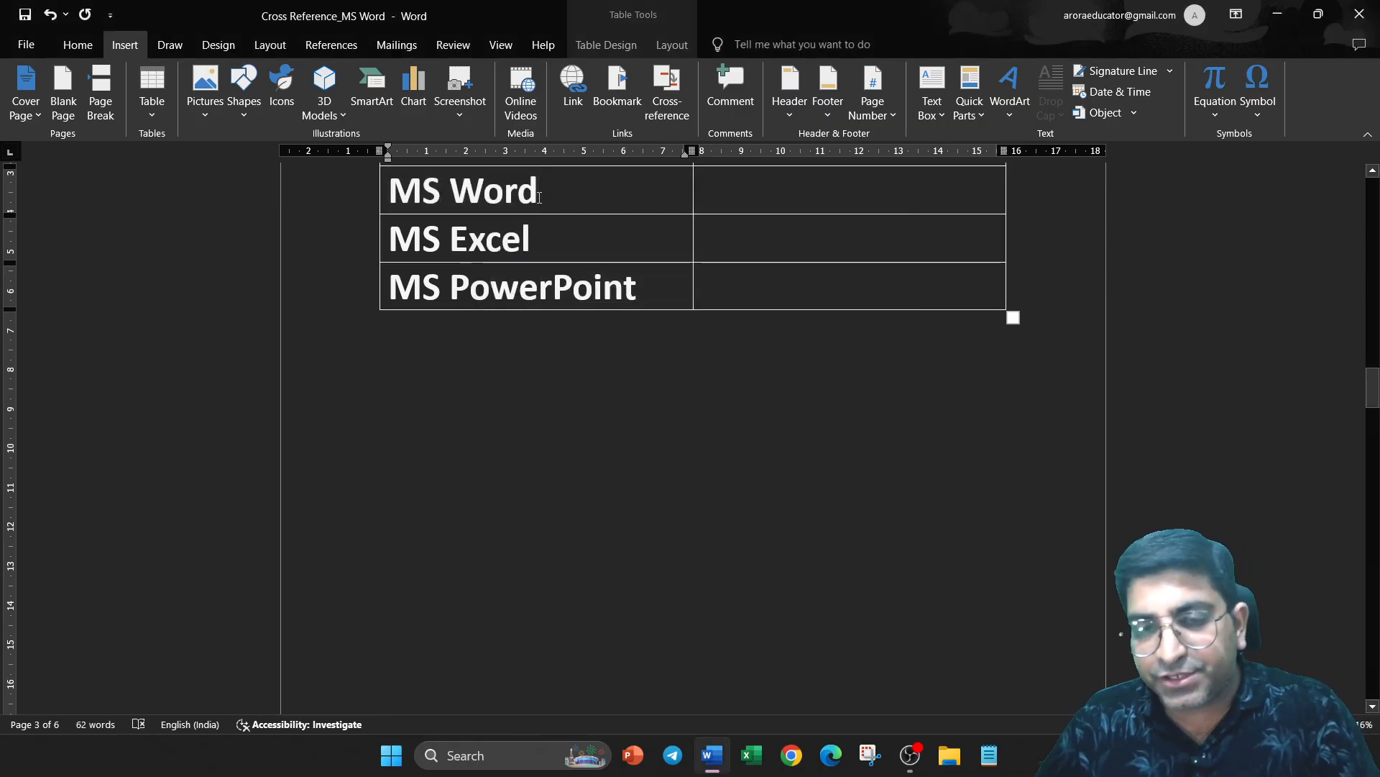
scroll(540, 197, "up", 3)
key("BackSpace")
key("BackSpace")
key("BackSpace")
key("BackSpace")
key("BackSpace")
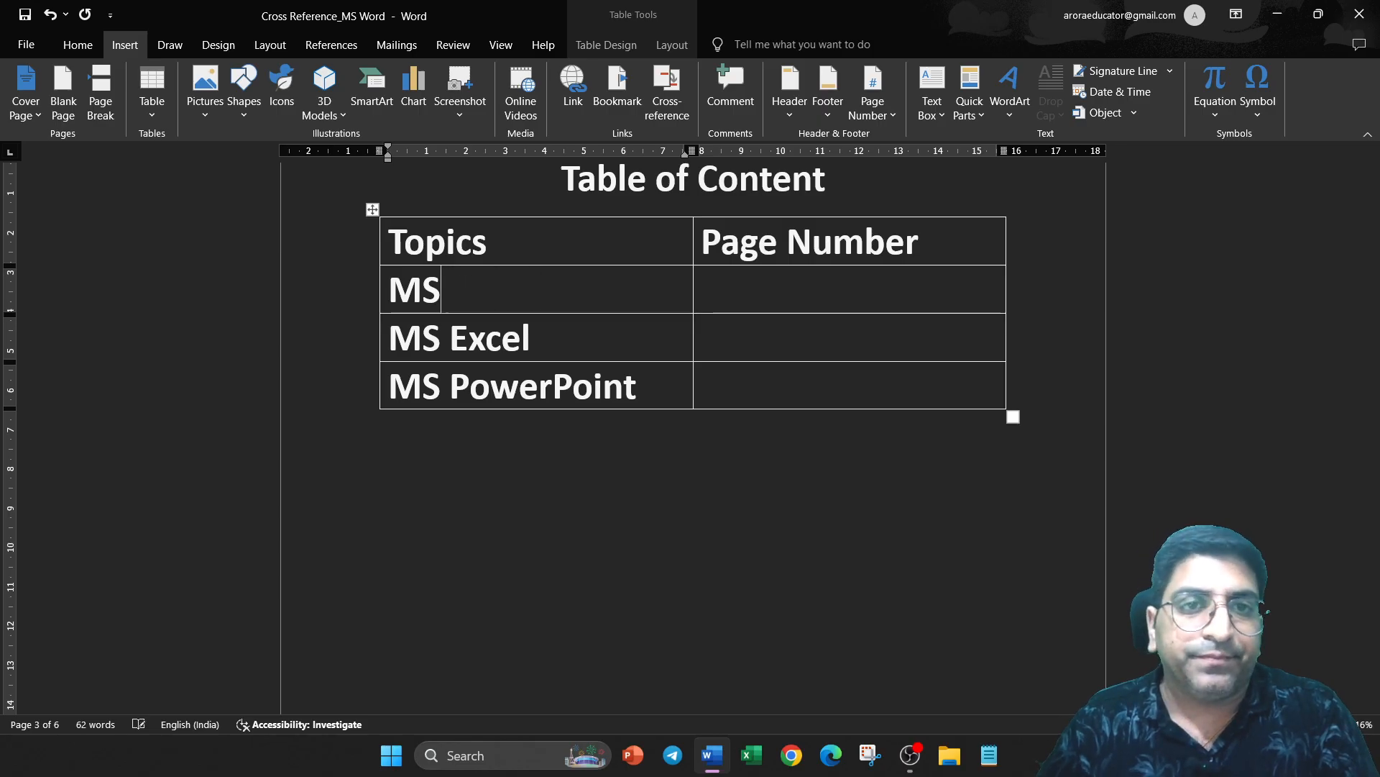
key("BackSpace")
key("BackSpace")
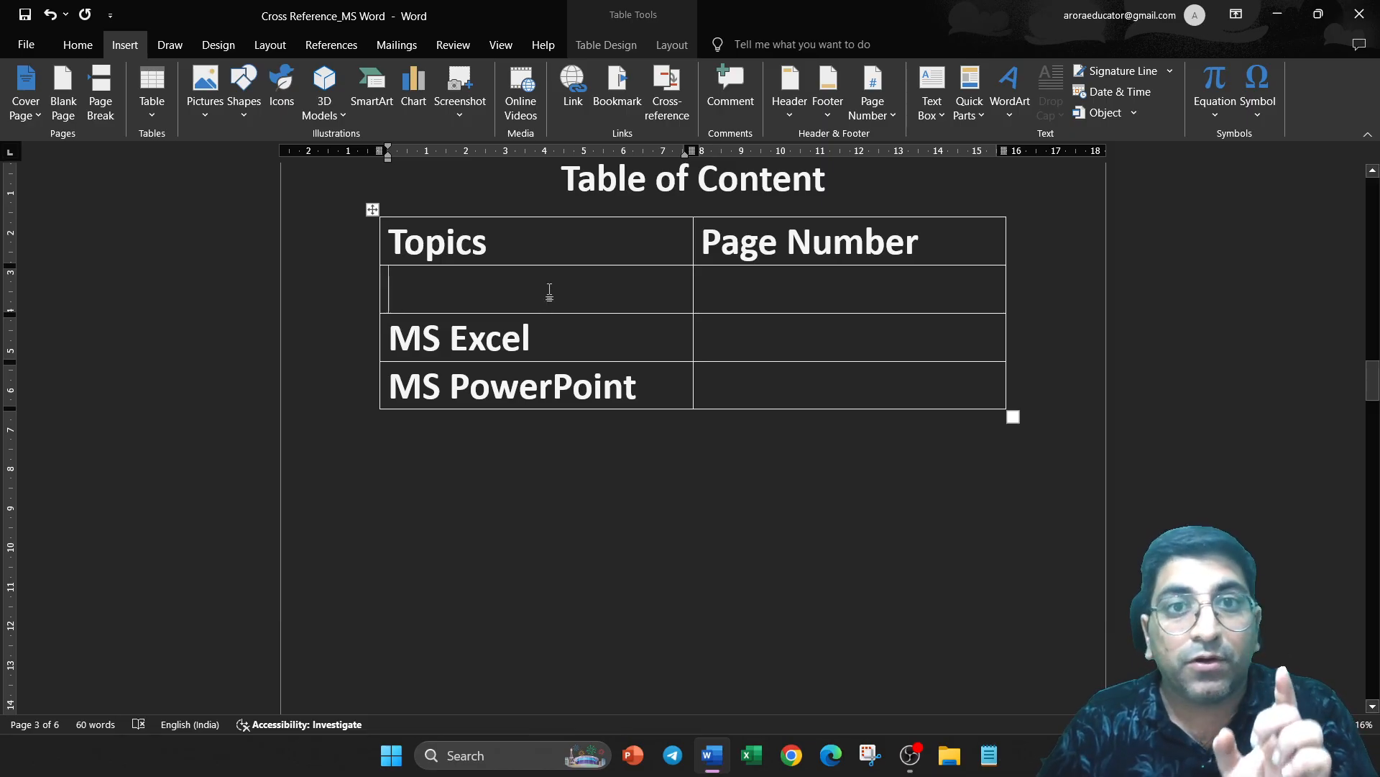
Step: Insert a hyperlinked cross-reference to the heading text of "MS Word" in the empty topic cell, using reference type Heading
left_click(668, 109)
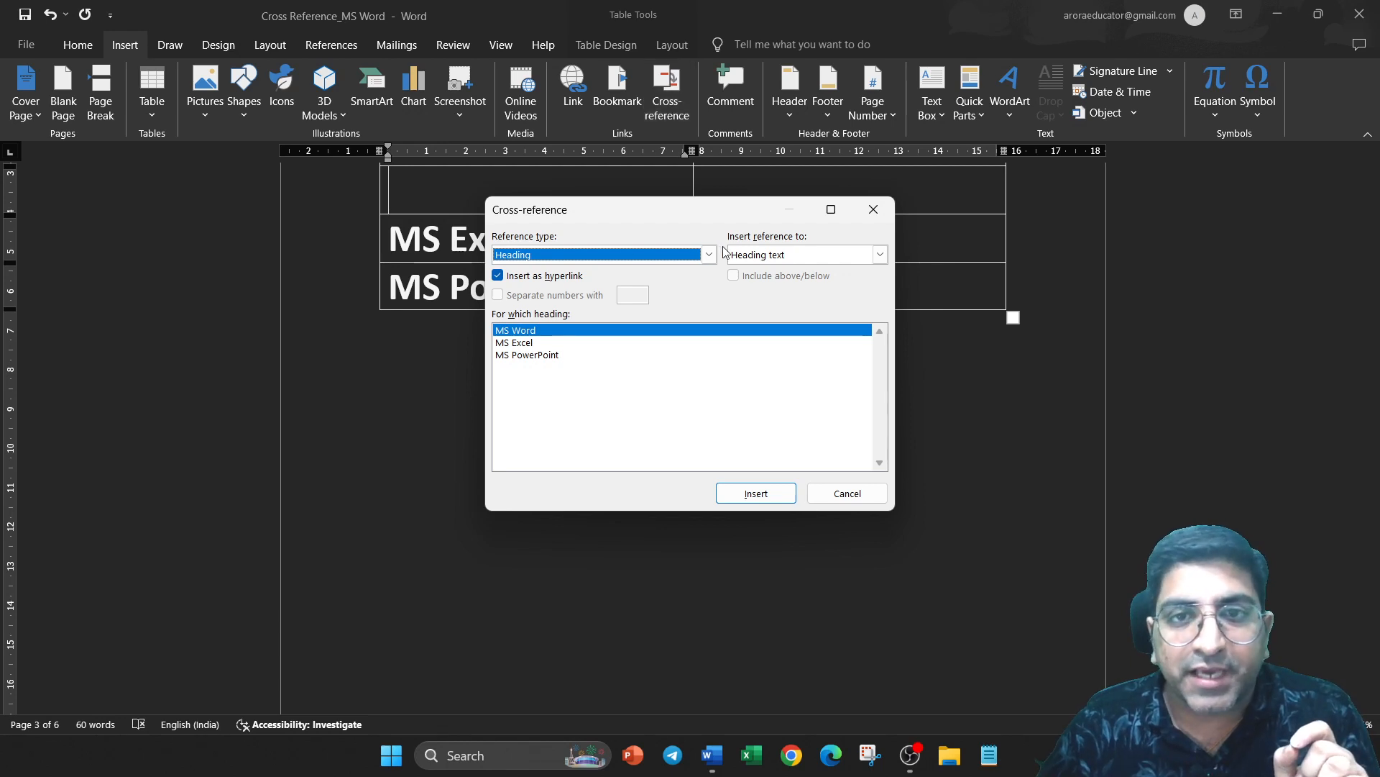
left_click(710, 255)
left_click(546, 271)
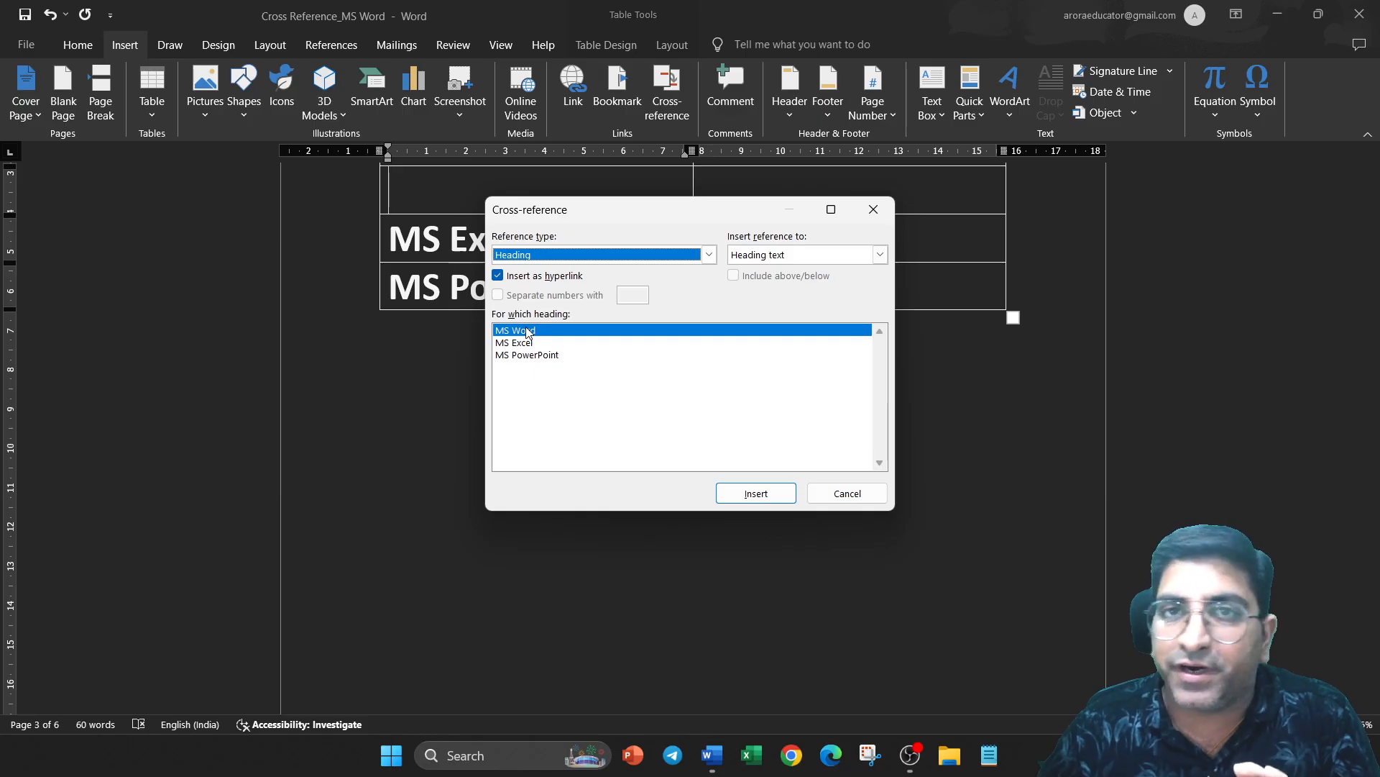
left_click(755, 494)
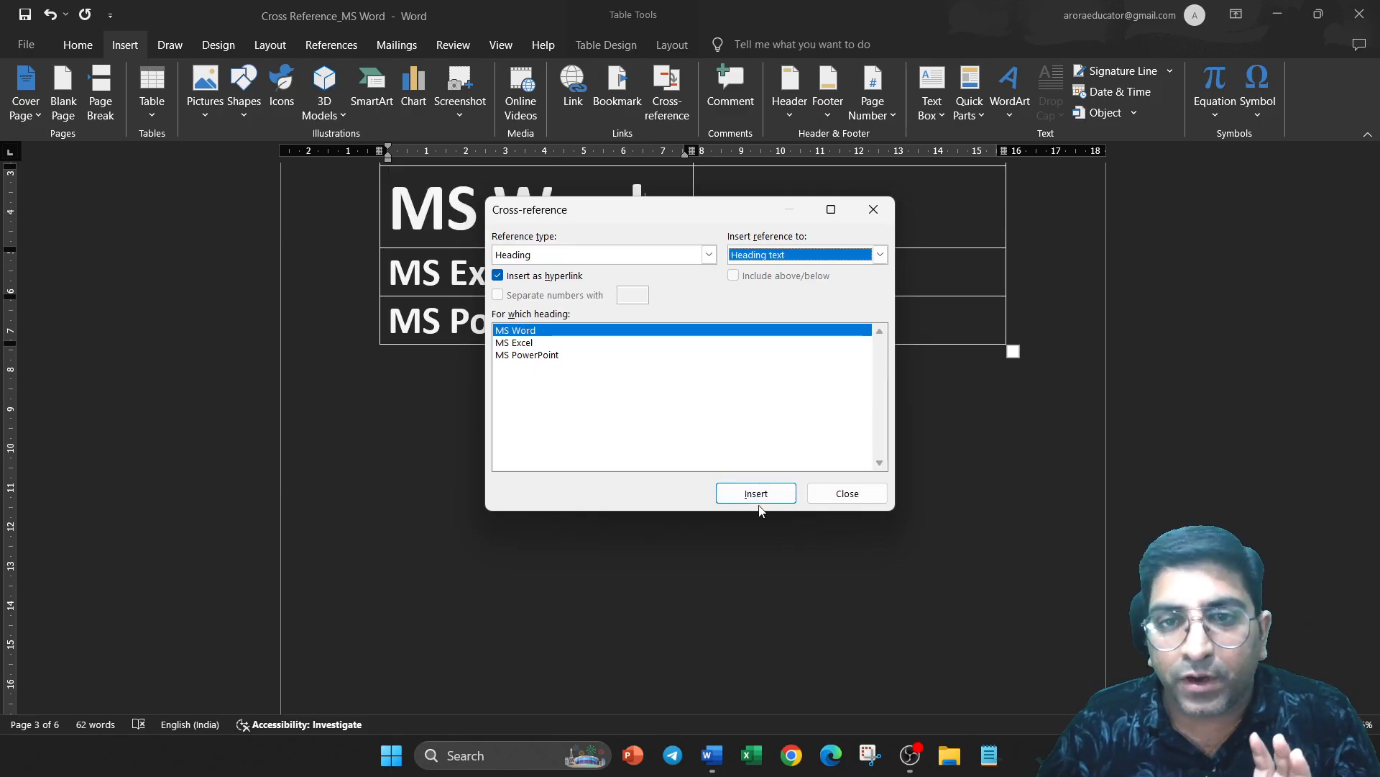
Step: Replace the plain text "MS Excel" under Topics with a hyperlinked cross-reference to the MS Excel heading text
left_click(873, 210)
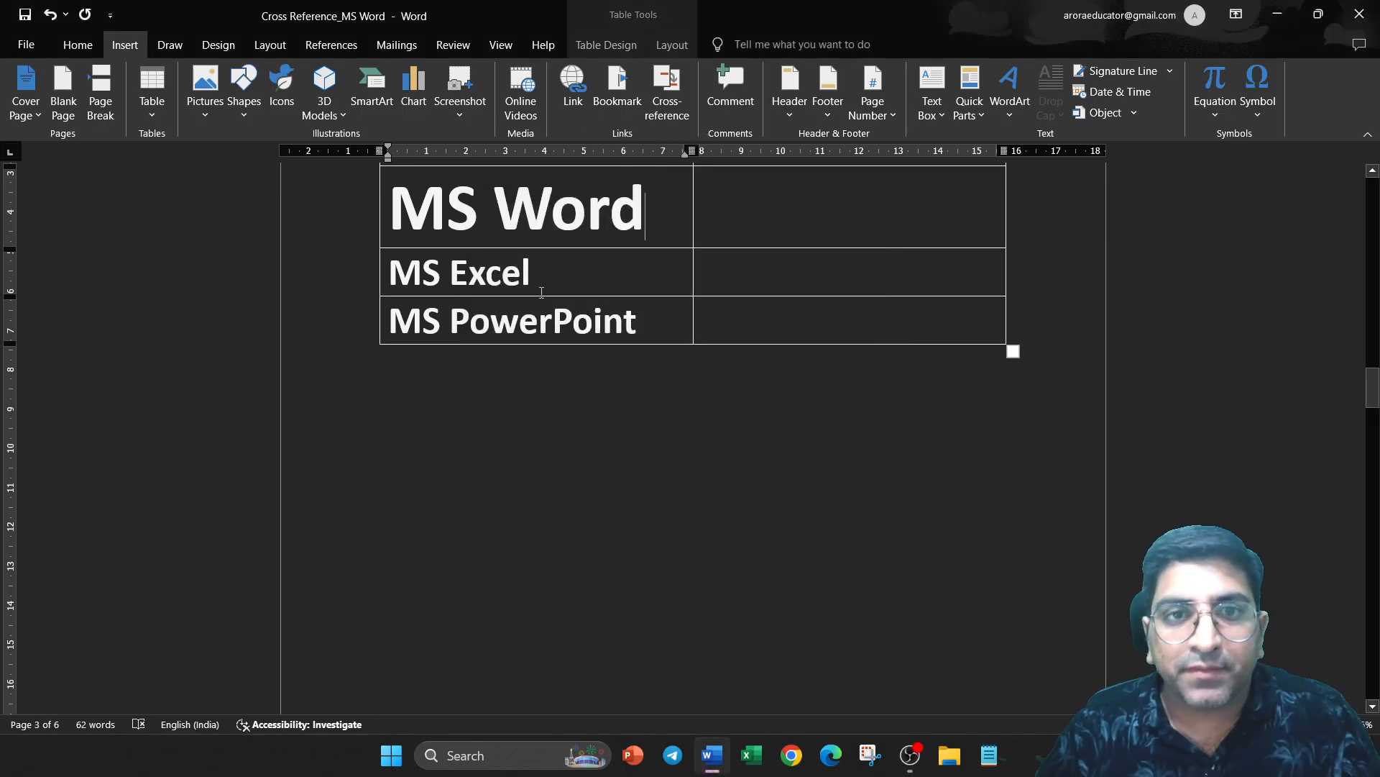
left_click_drag(542, 292, 394, 272)
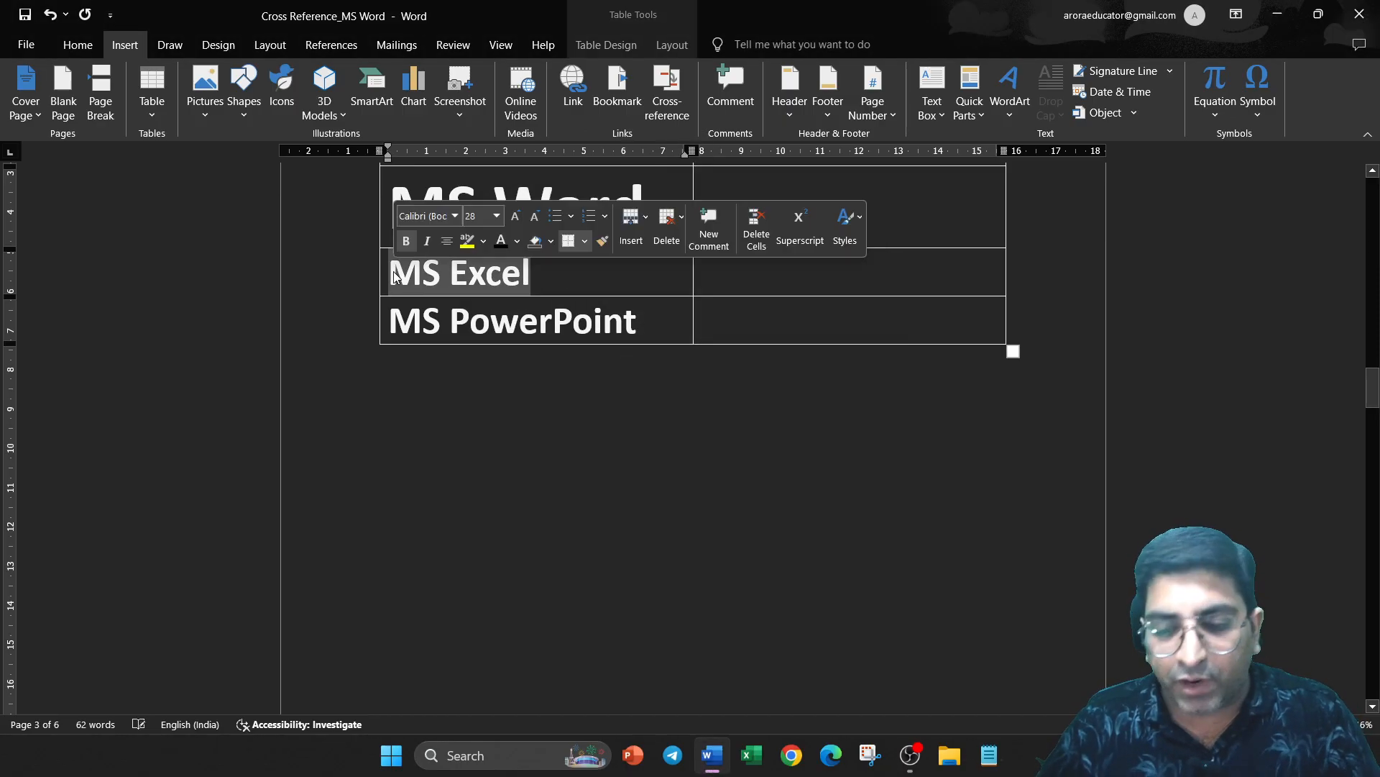
key("Delete")
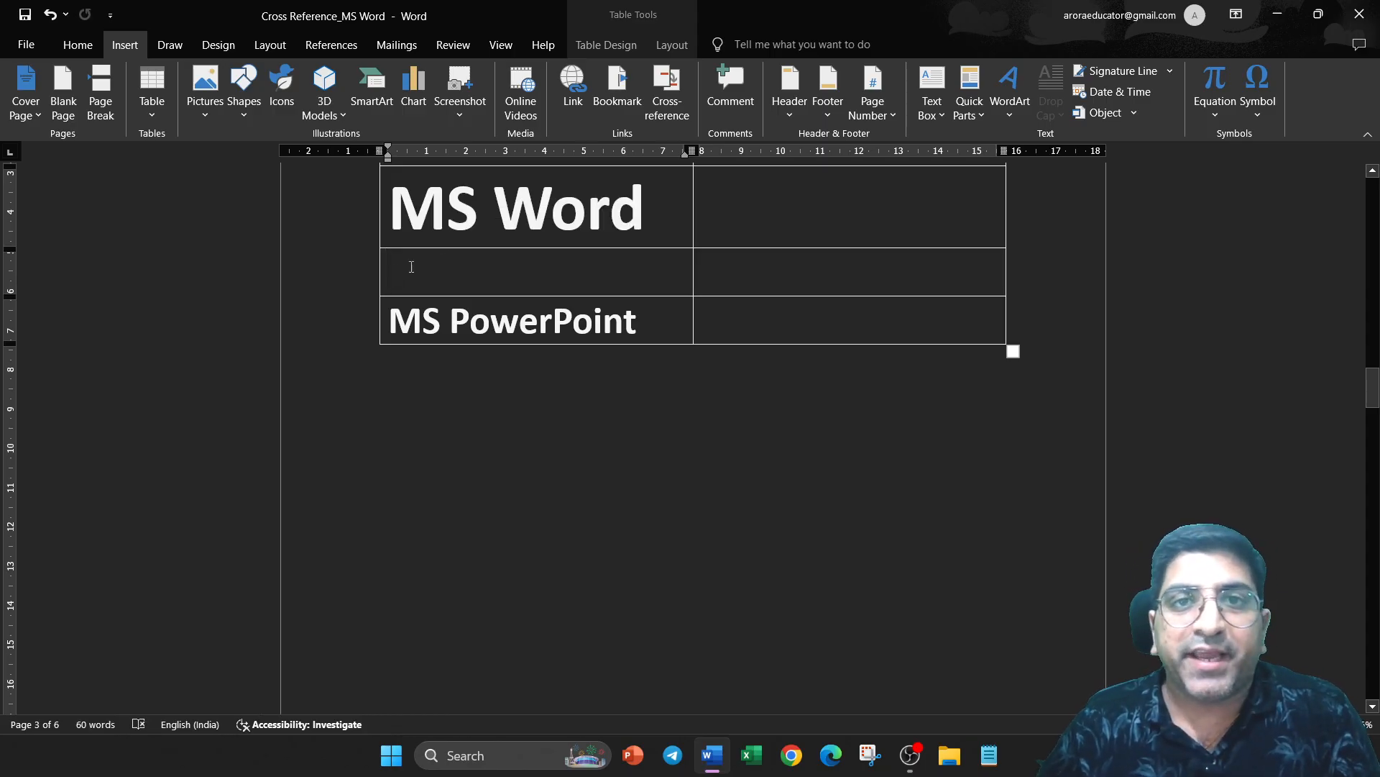
left_click(668, 93)
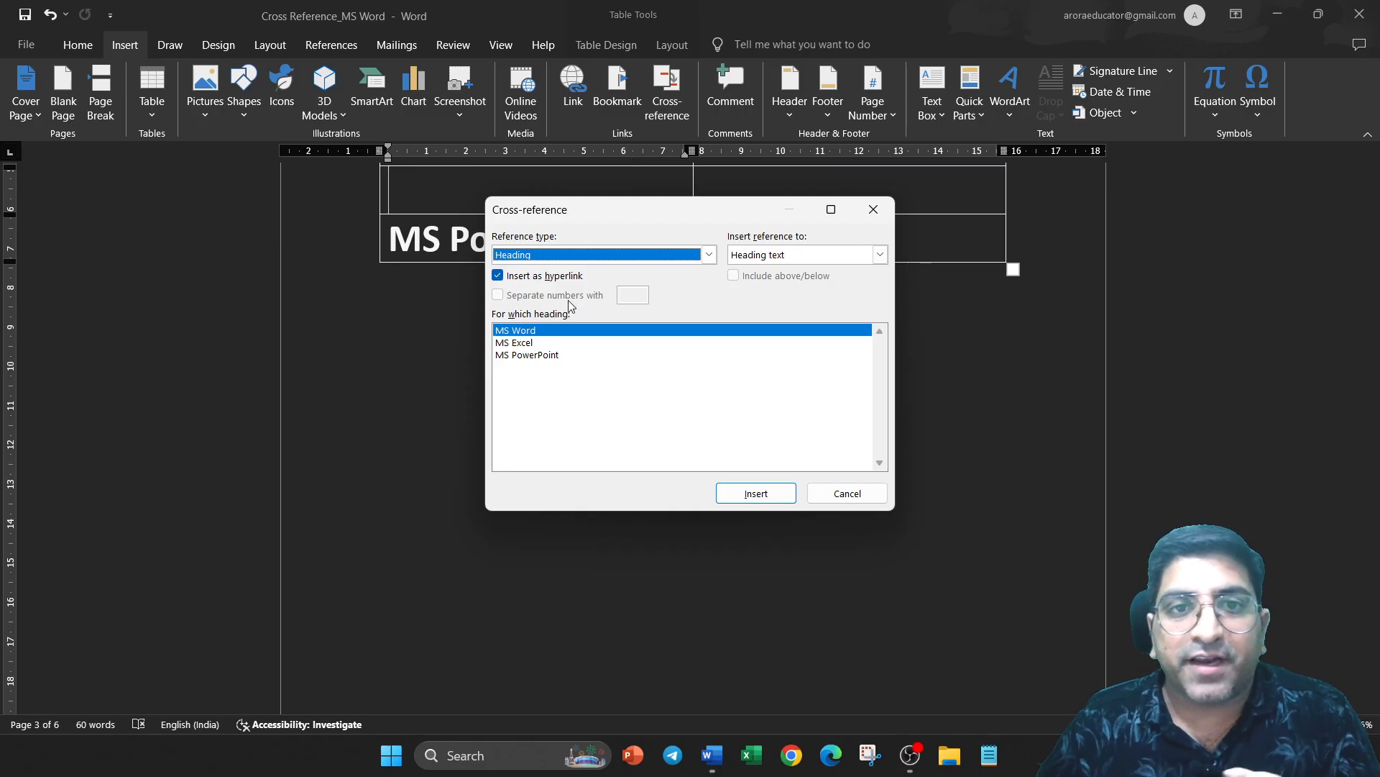
left_click(531, 343)
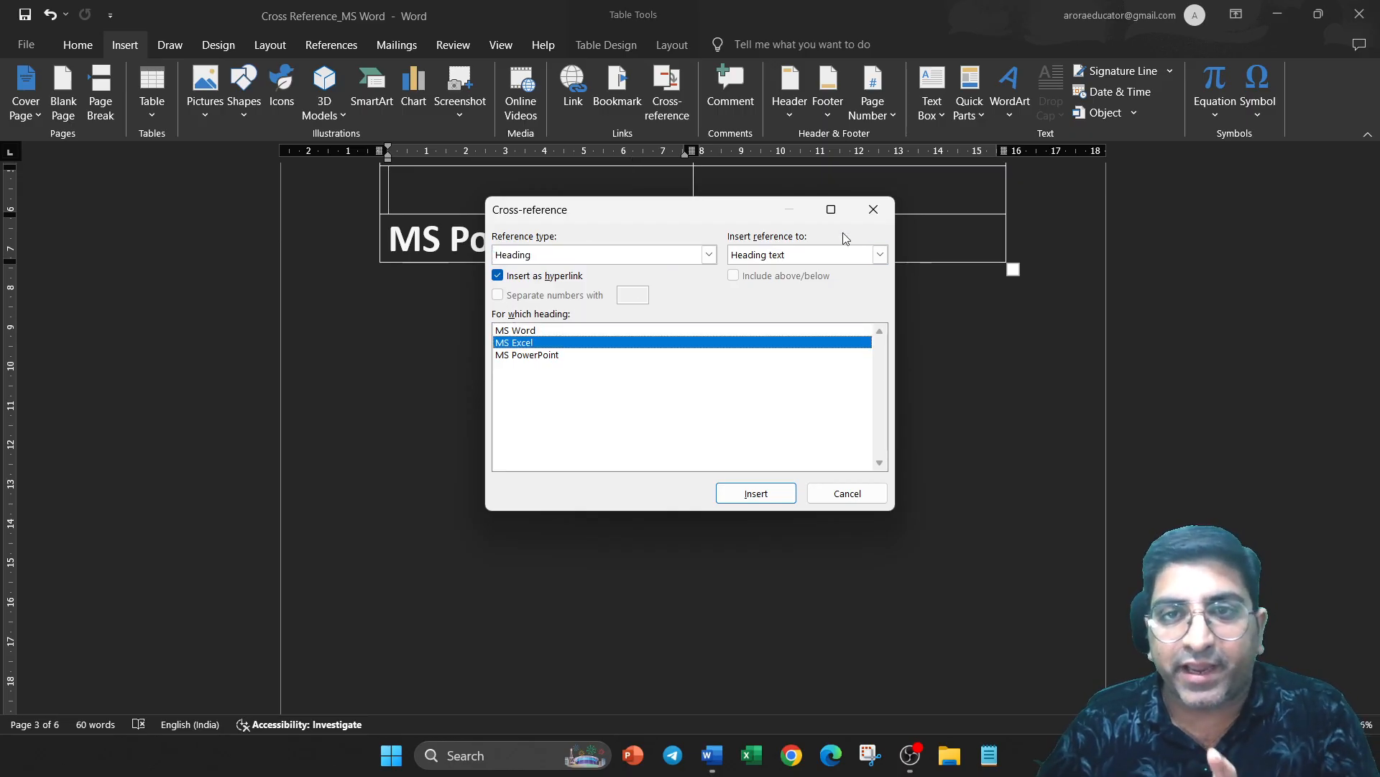
left_click(766, 497)
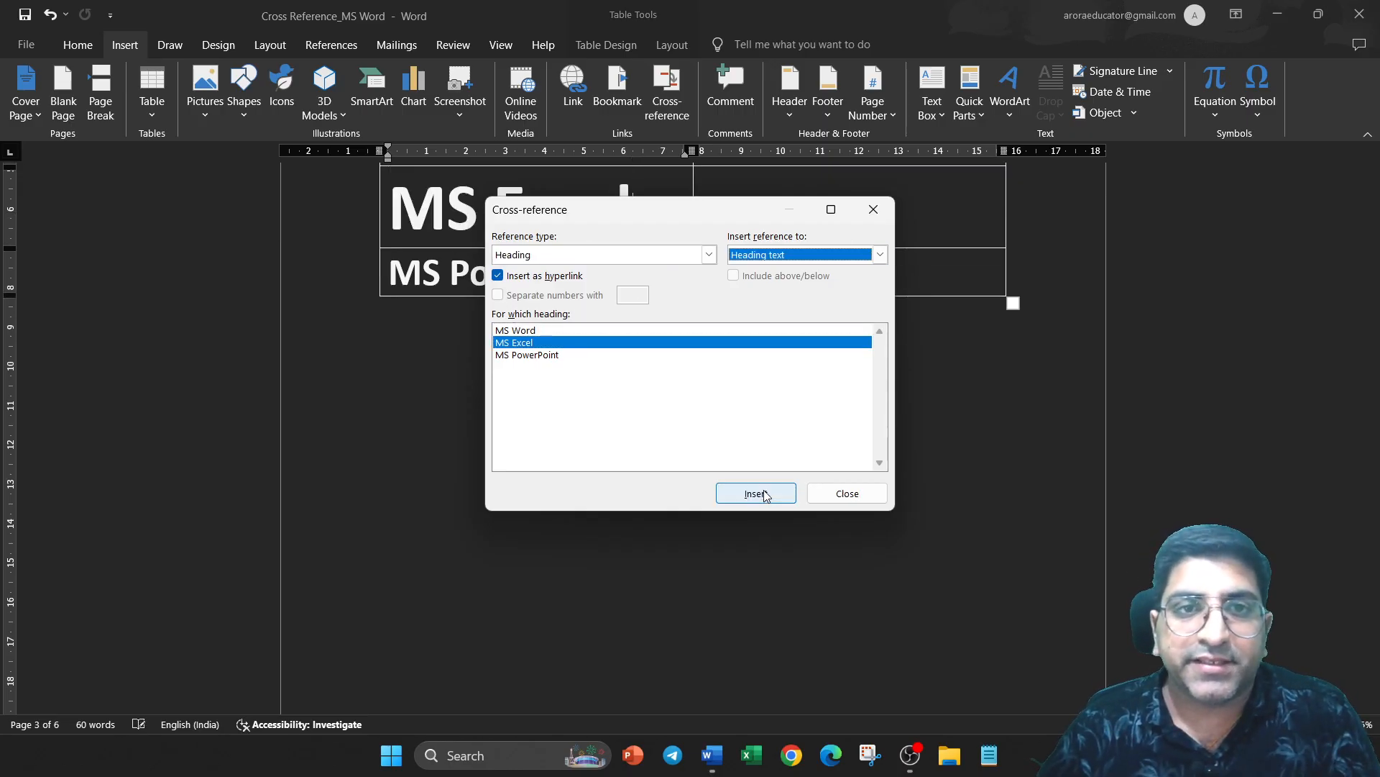
left_click(873, 210)
Step: Replace the plain text "MS PowerPoint" under Topics with a hyperlinked cross-reference to the MS PowerPoint heading text
scroll(778, 340, "up", 2)
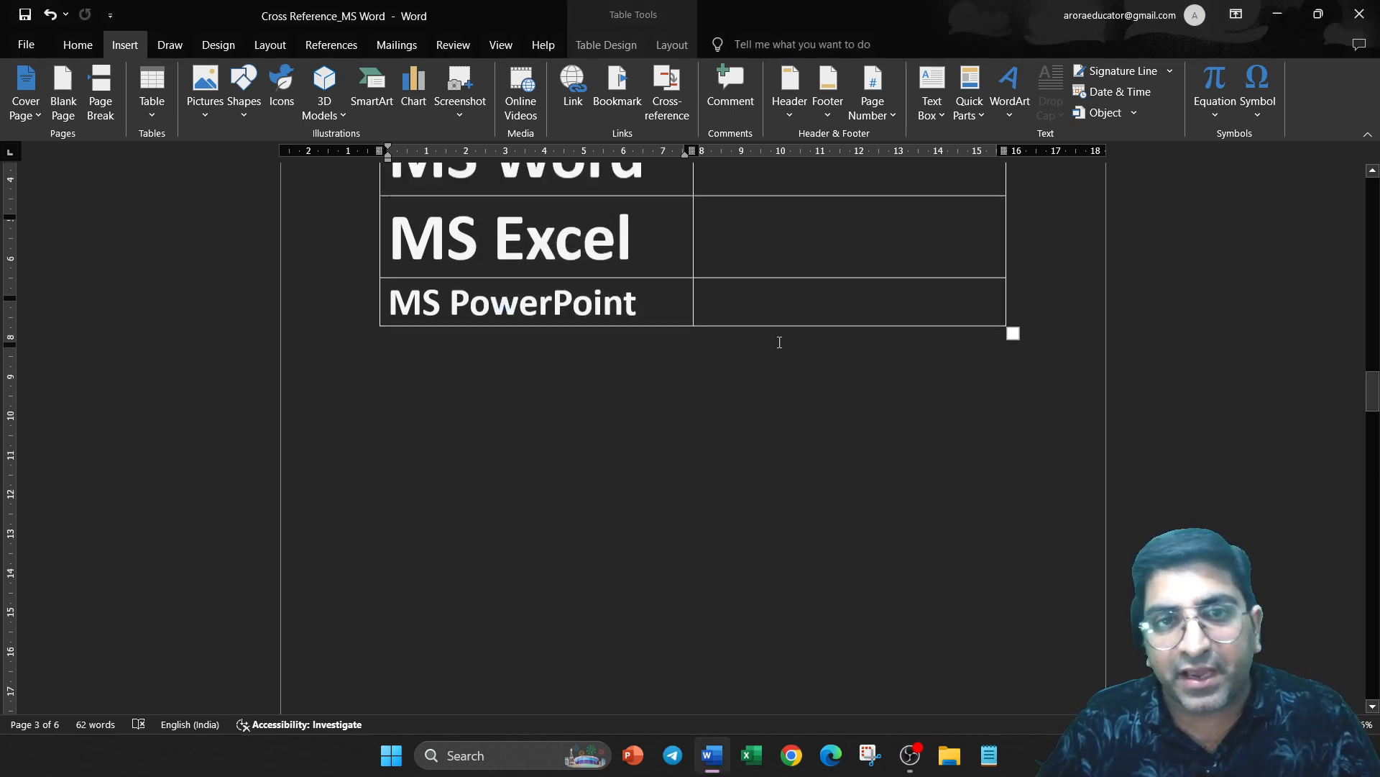
left_click_drag(647, 370, 383, 366)
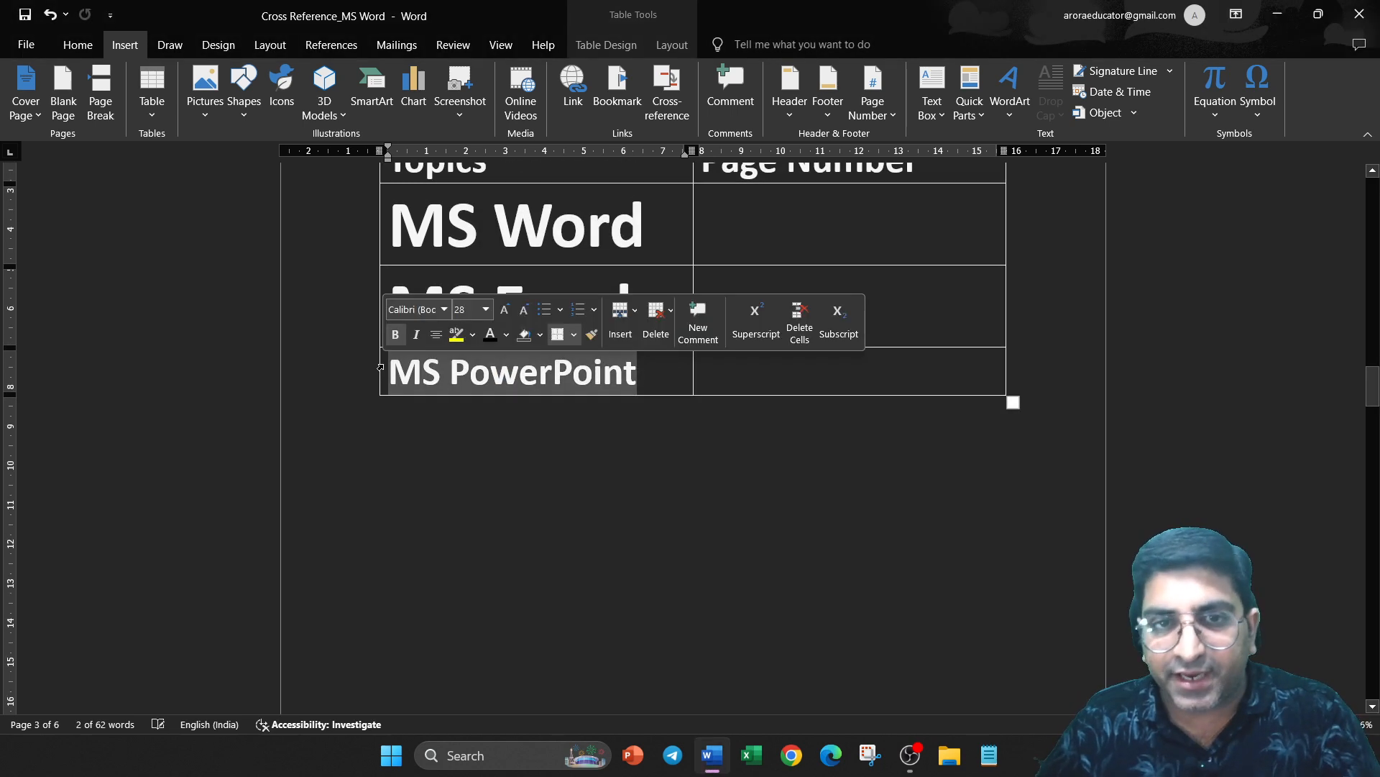
key("Delete")
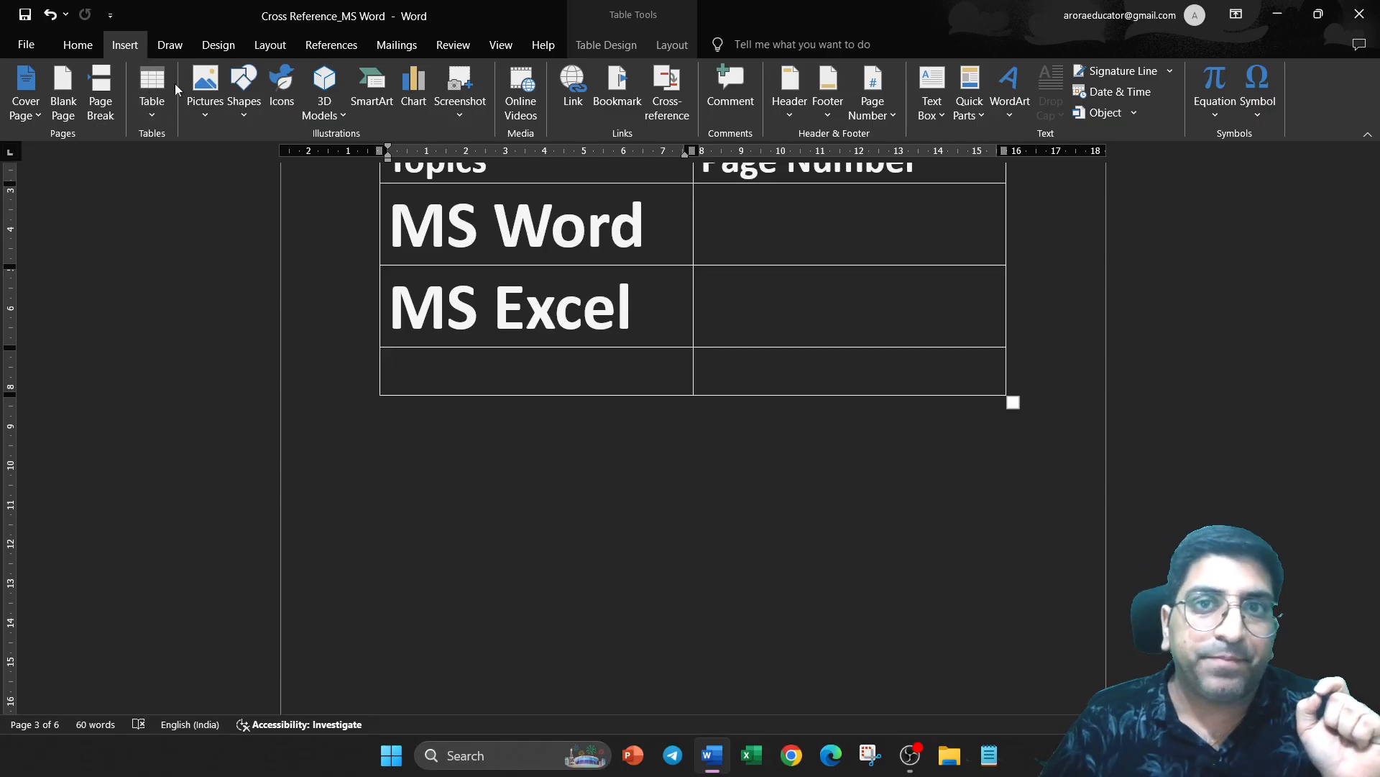
left_click(667, 89)
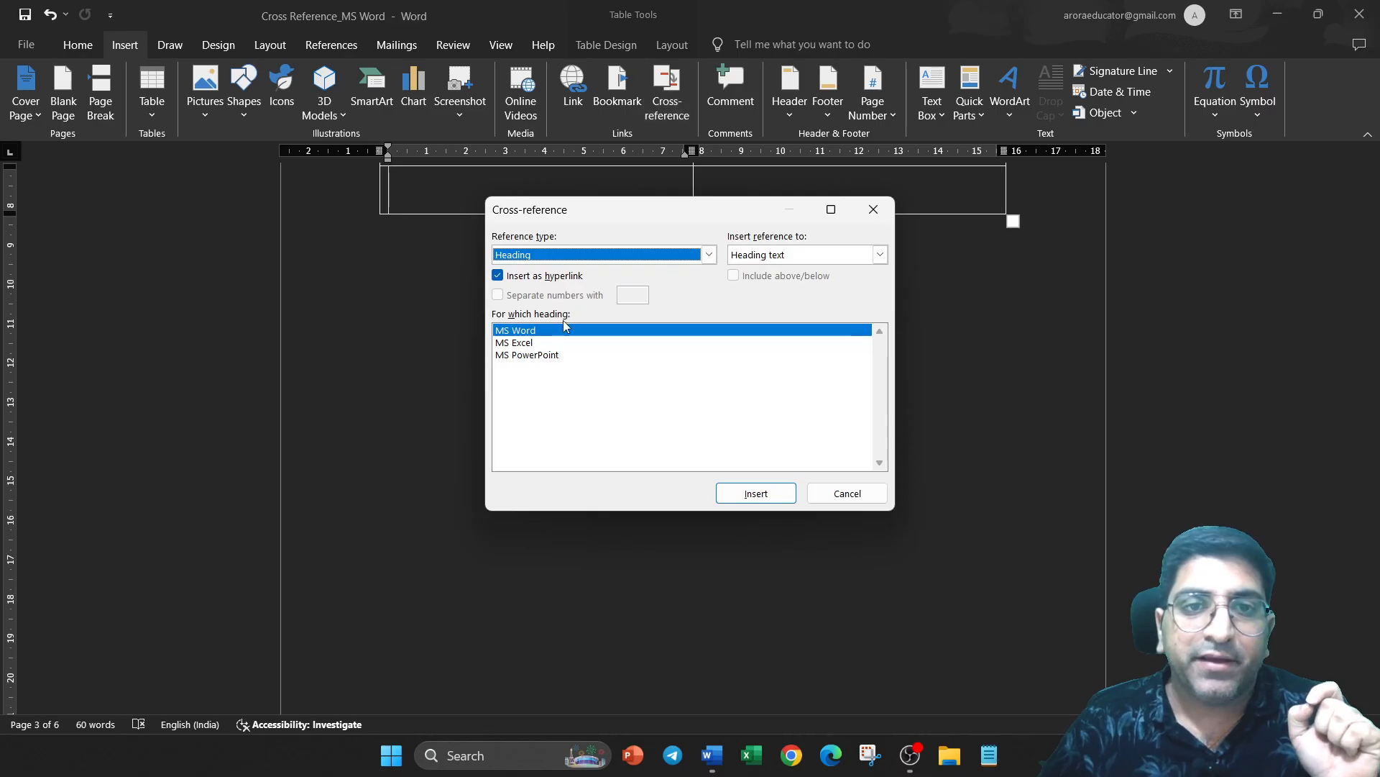
left_click(542, 355)
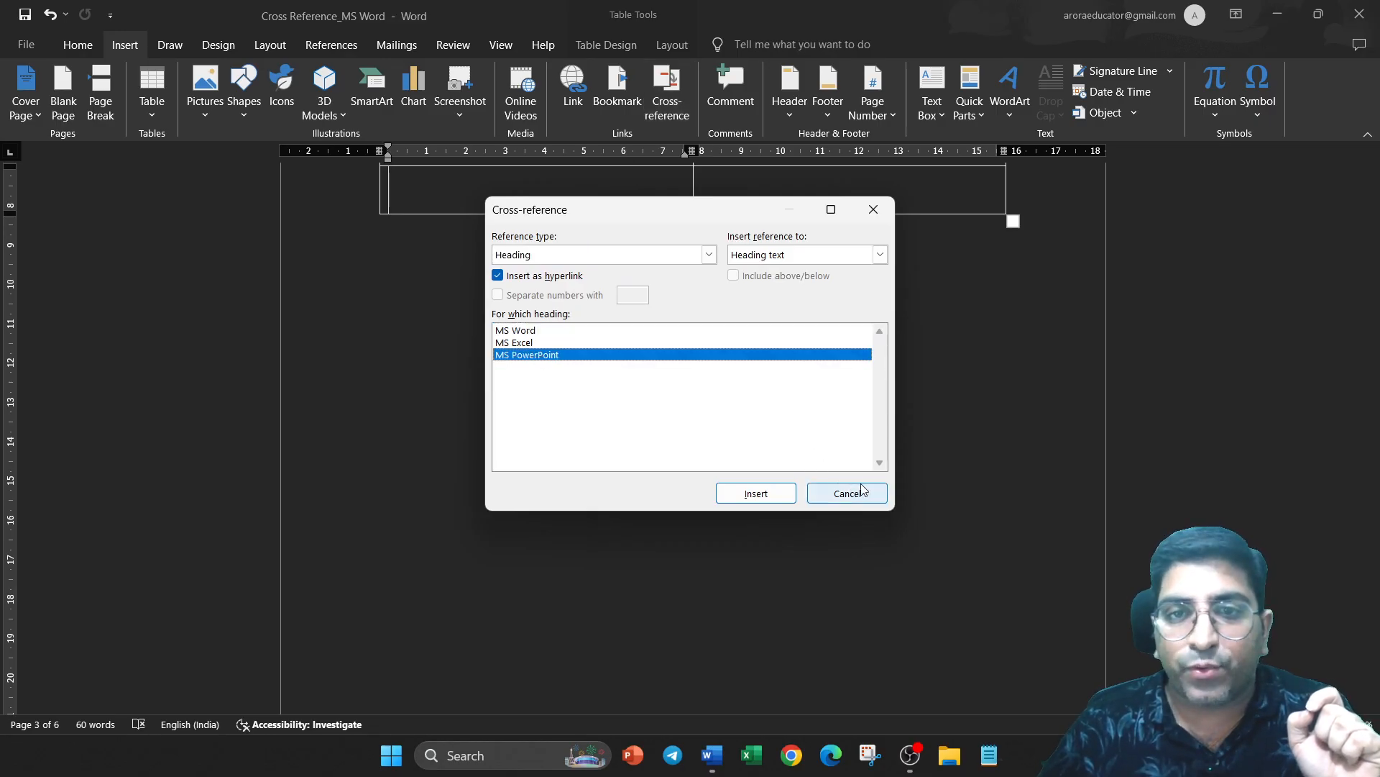
left_click(755, 494)
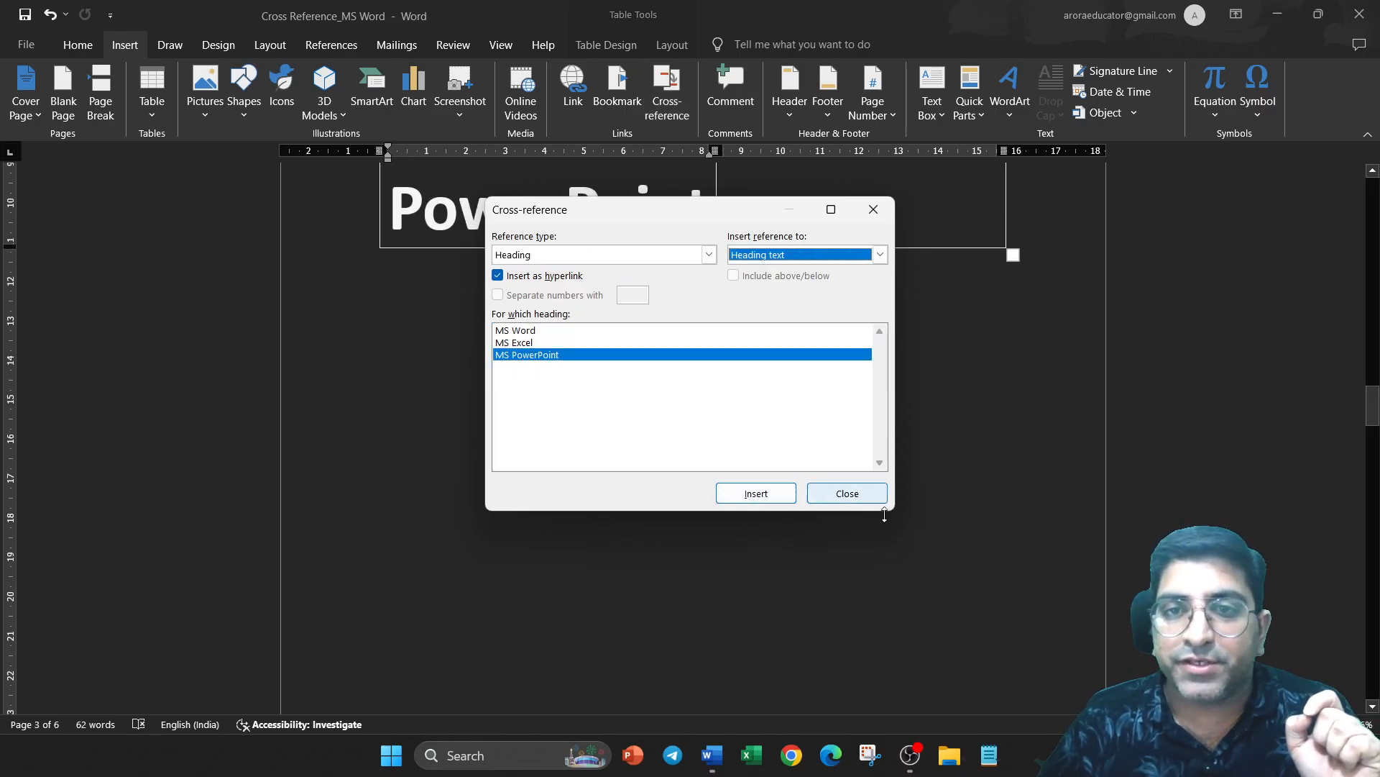
left_click(843, 491)
Step: Shrink the font of all text in the document by two size steps
scroll(877, 437, "up", 5)
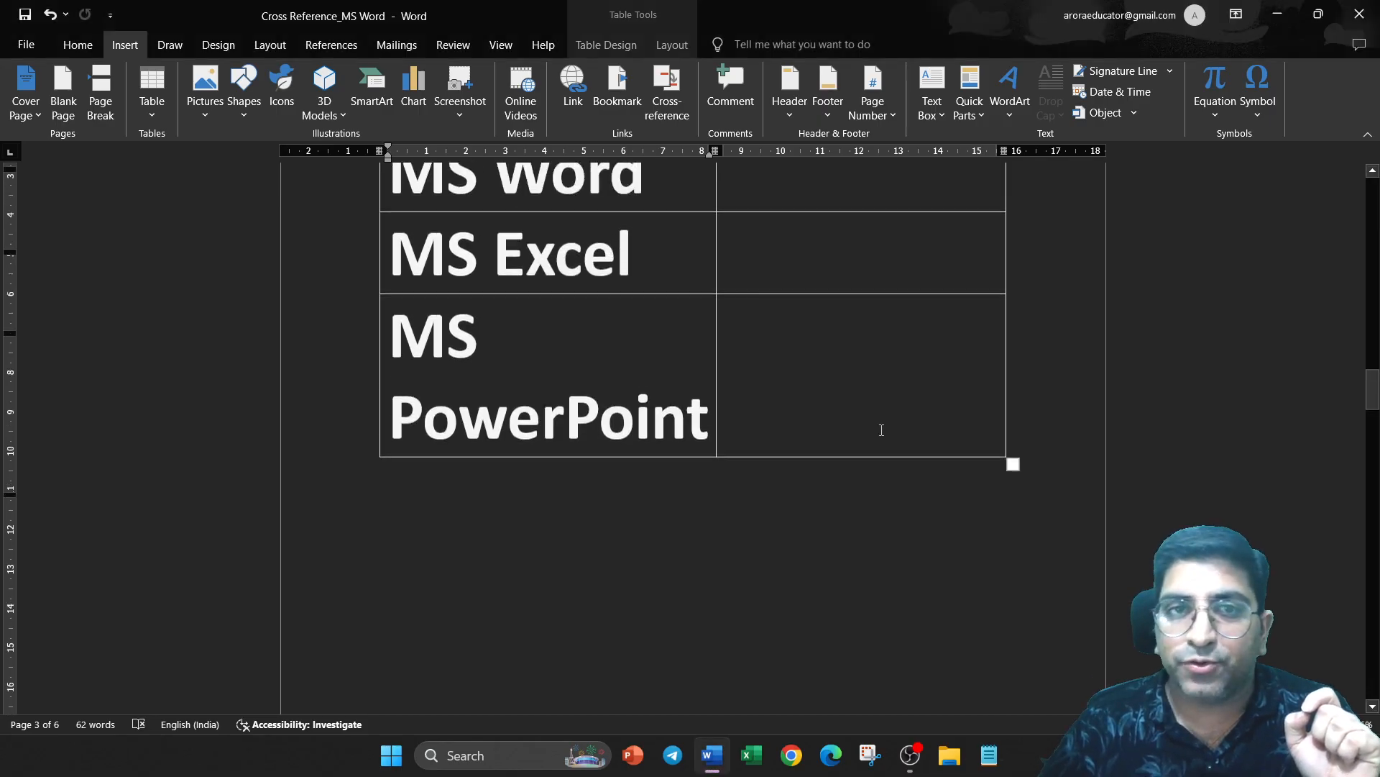
left_click(529, 360)
key("ctrl+a")
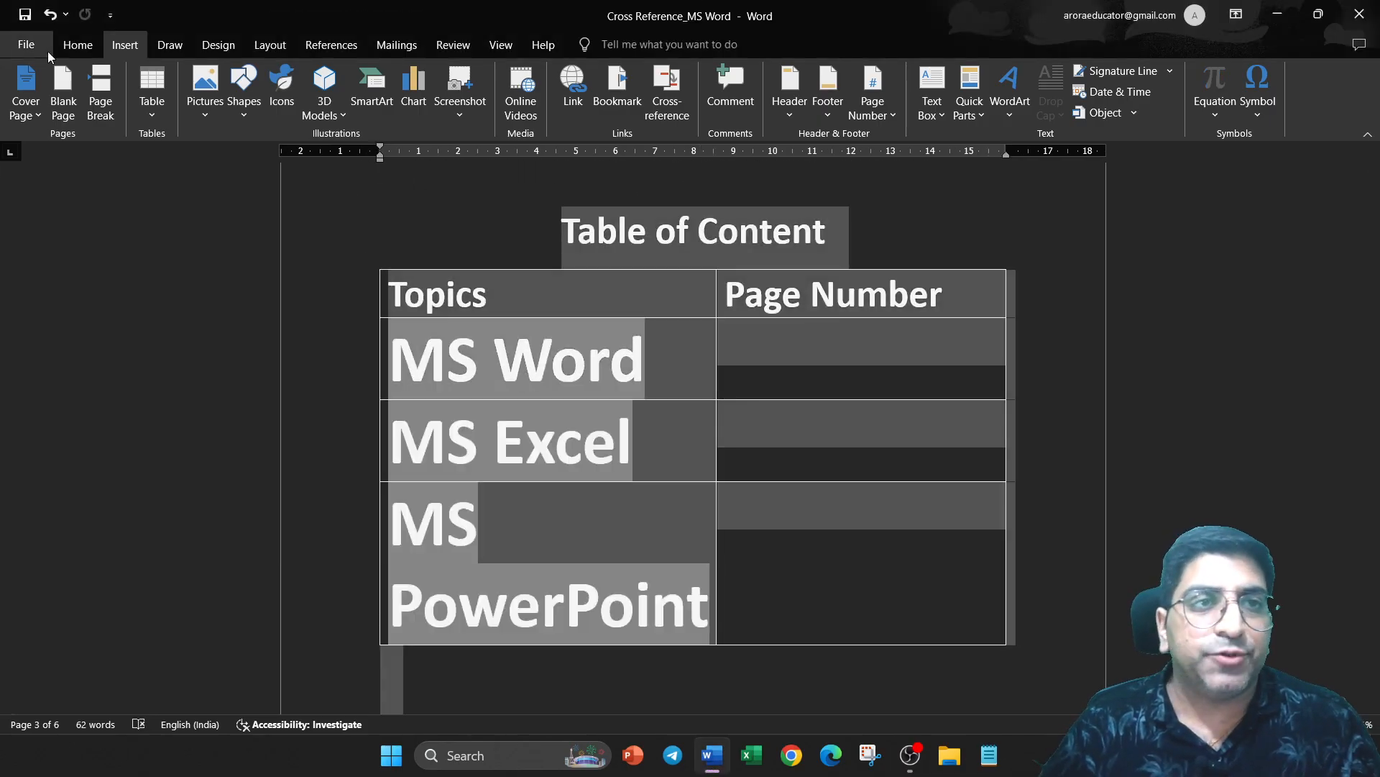
left_click(75, 43)
left_click(333, 82)
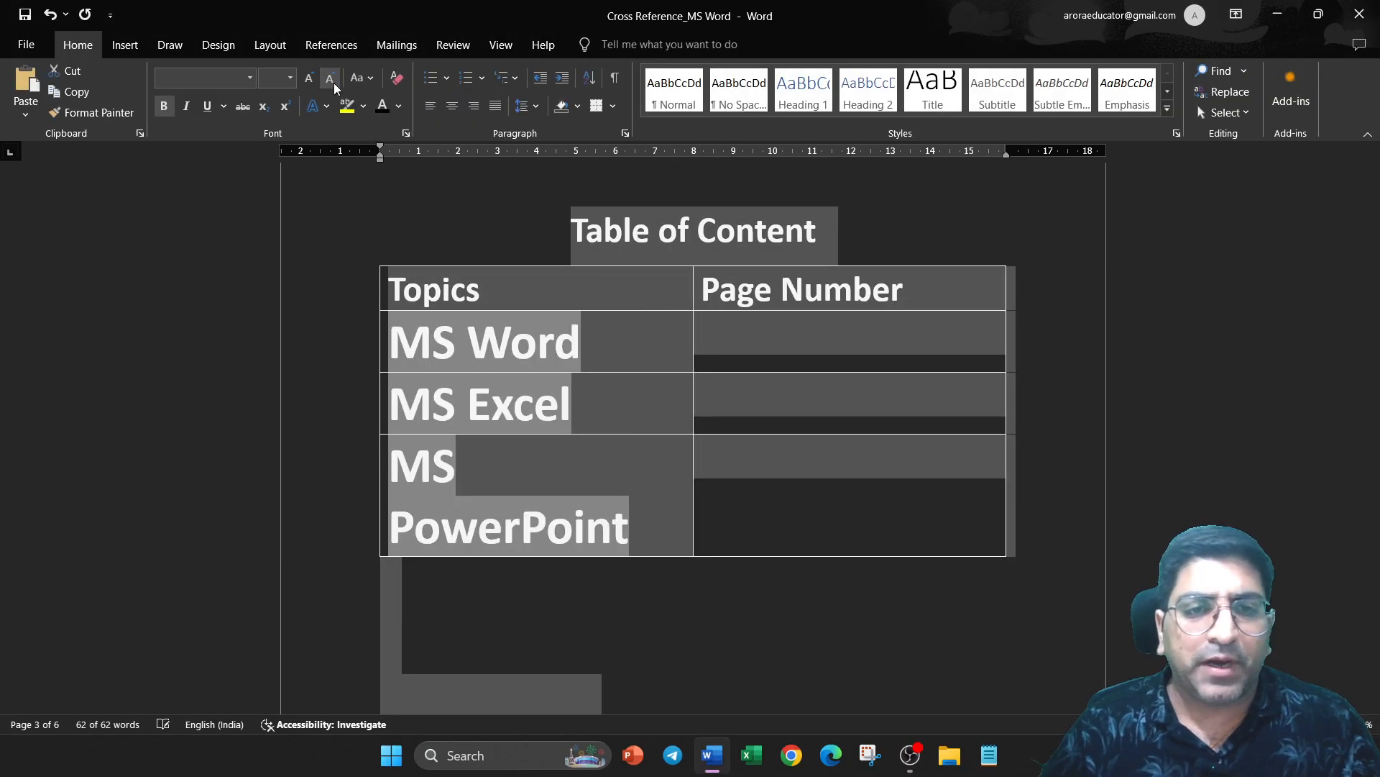
left_click(333, 82)
left_click(719, 525)
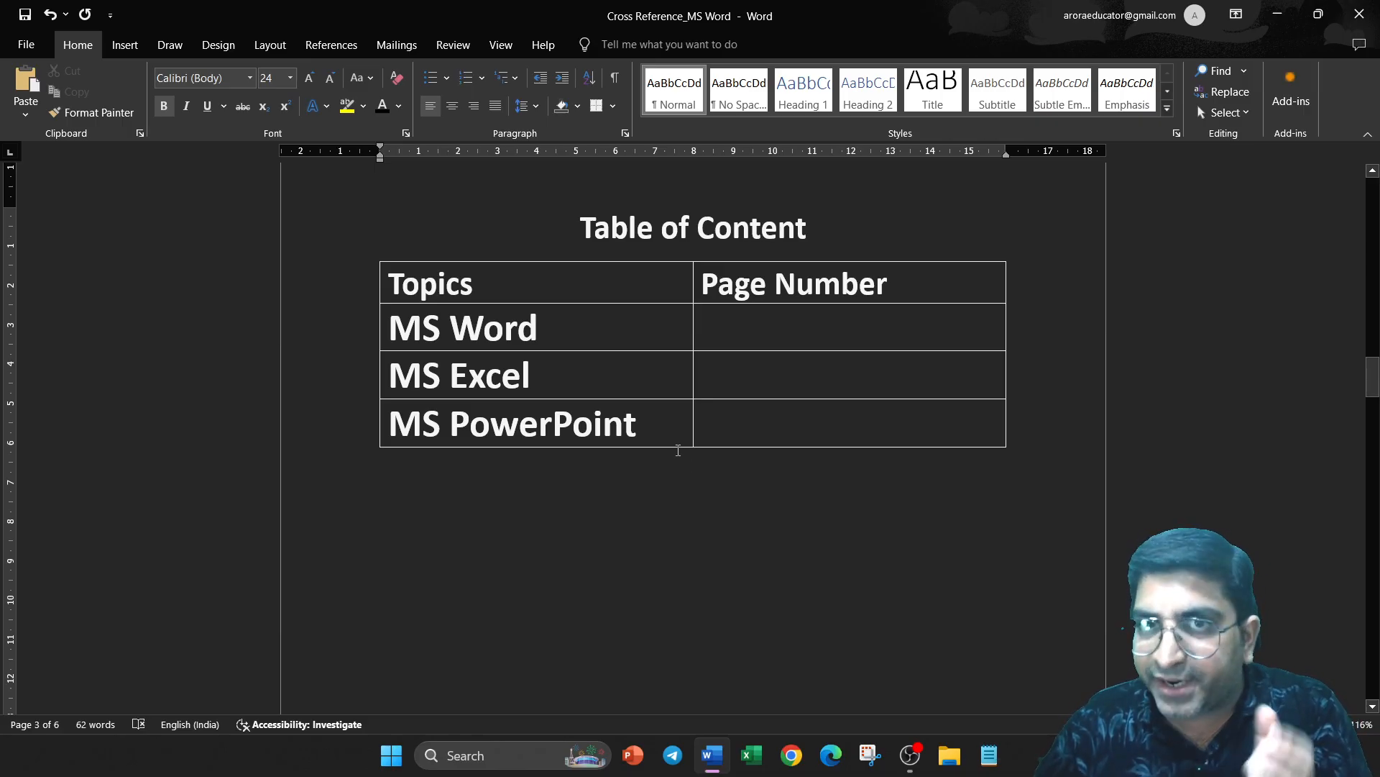
Step: Insert a hyperlinked cross-reference to the page number of the MS Word heading in the MS Word row's Page Number cell
left_click(813, 337)
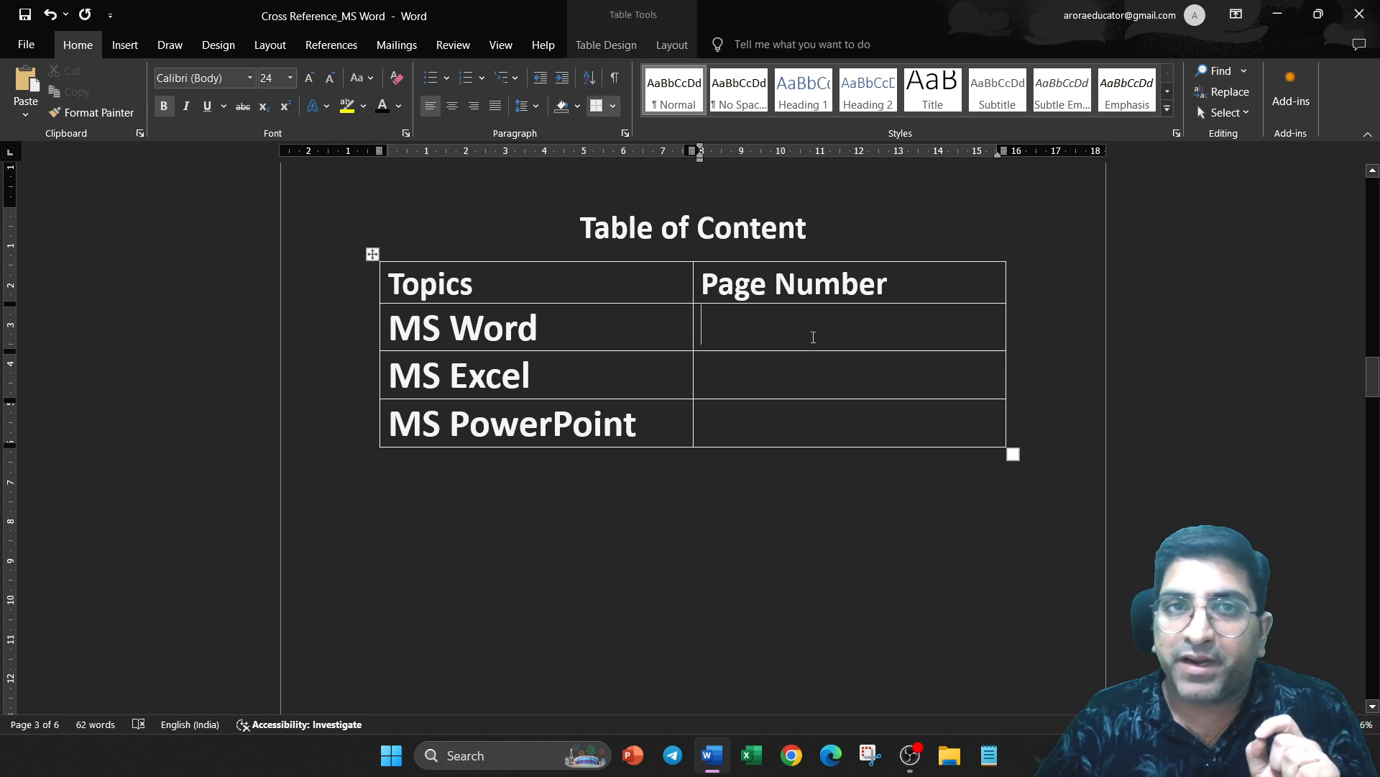
left_click(125, 44)
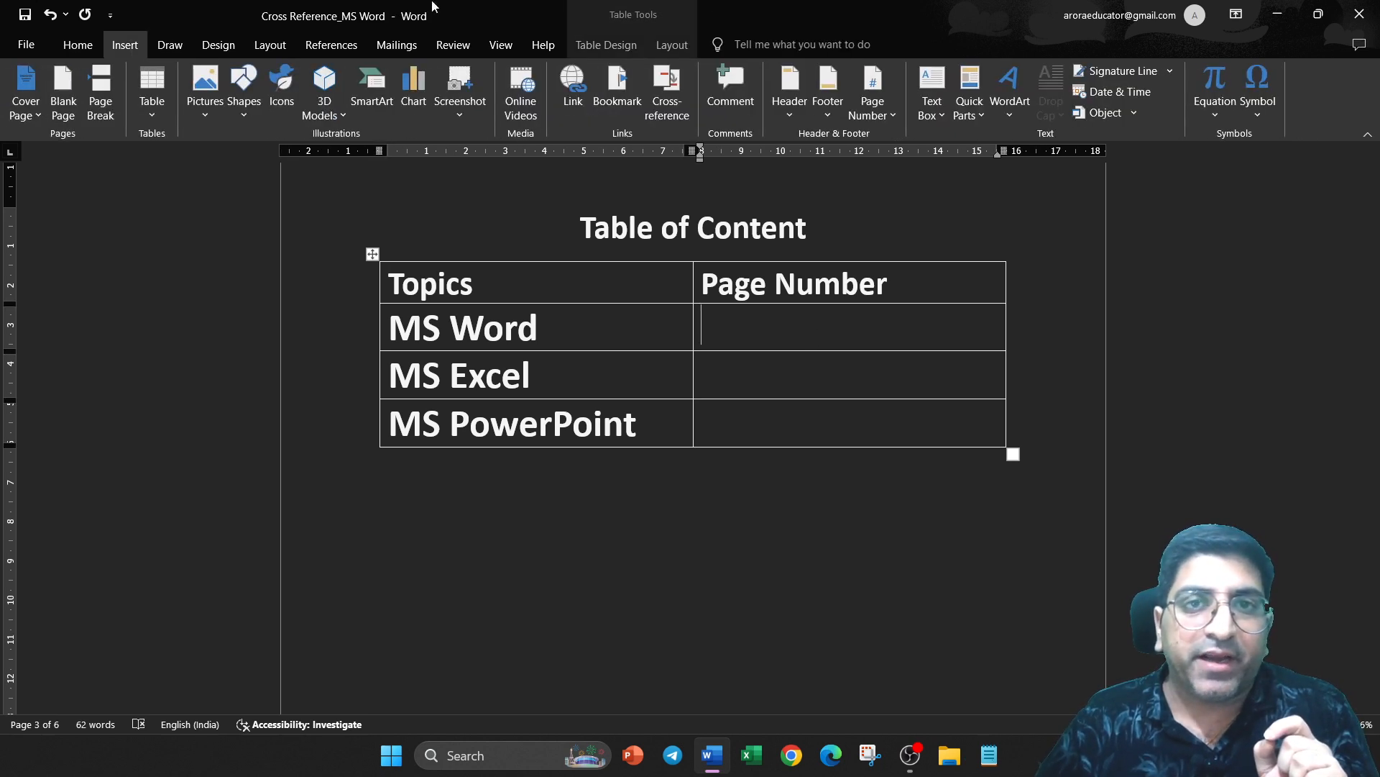
left_click(668, 101)
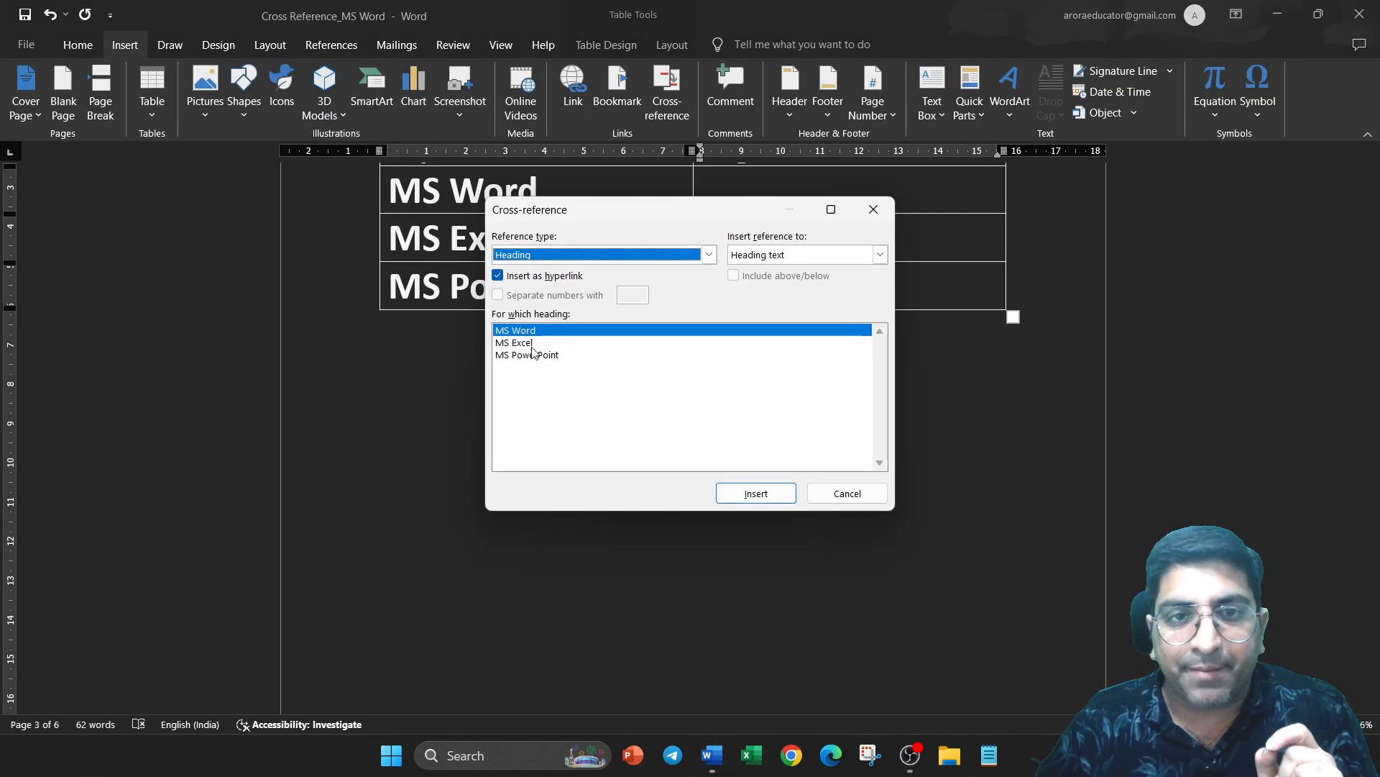
left_click(879, 255)
left_click(796, 284)
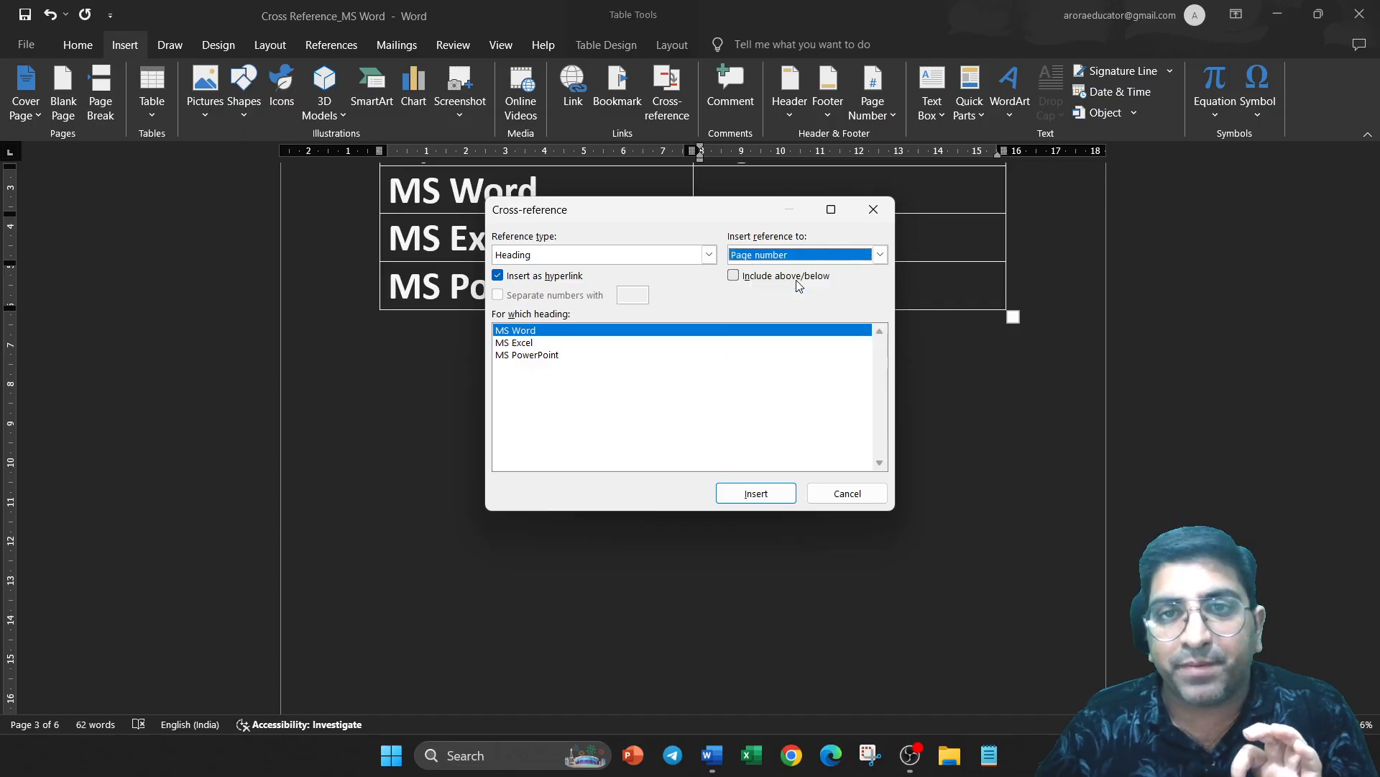
left_click(759, 495)
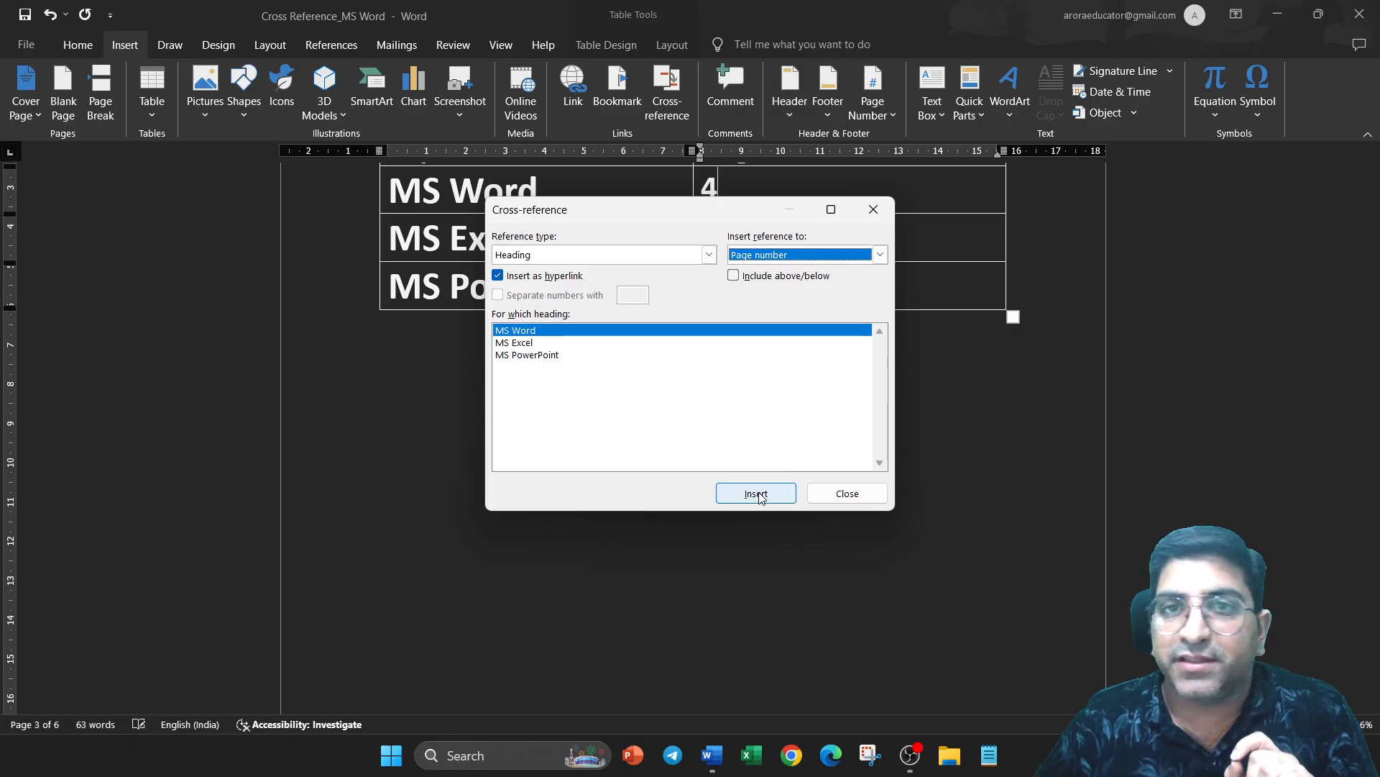
left_click(845, 493)
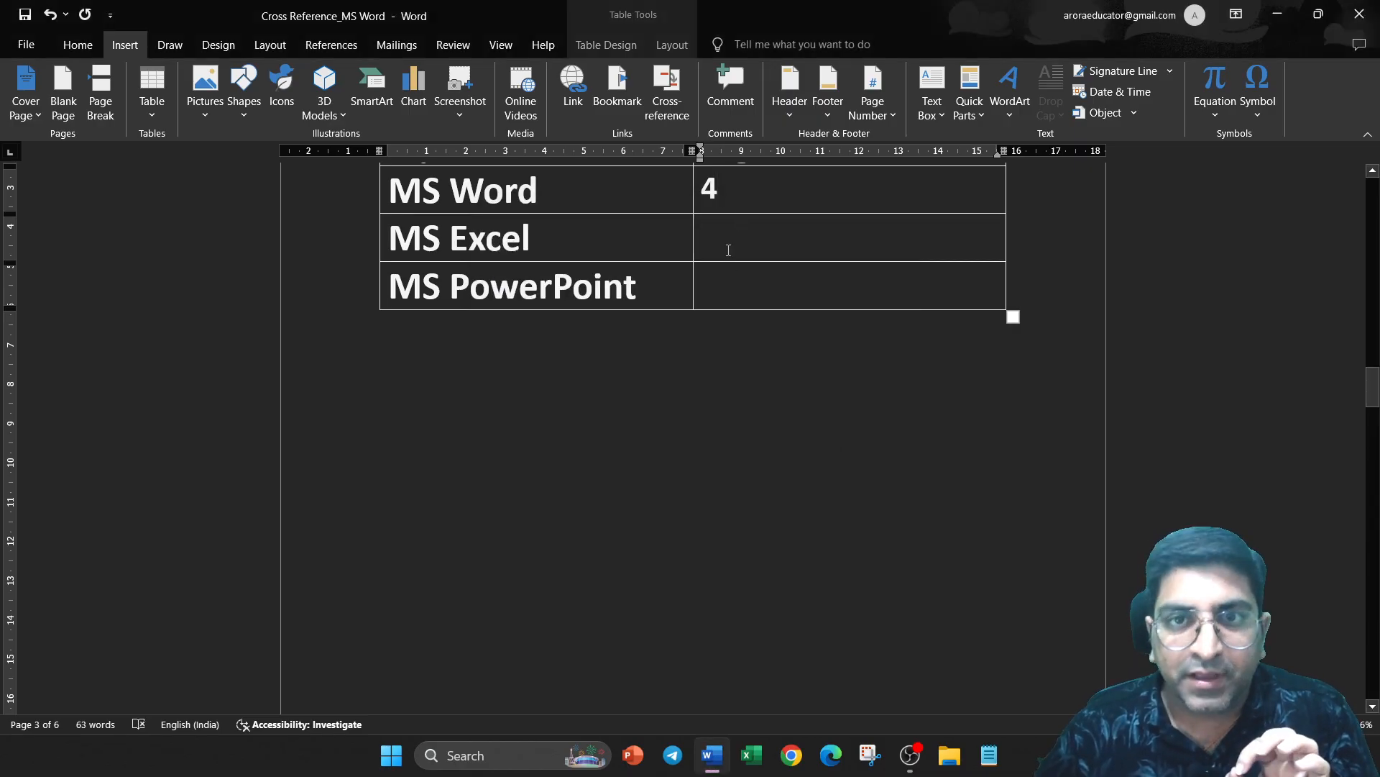
Step: Insert a hyperlinked cross-reference to the page number of the MS Excel heading in the MS Excel row's Page Number cell
left_click(729, 249)
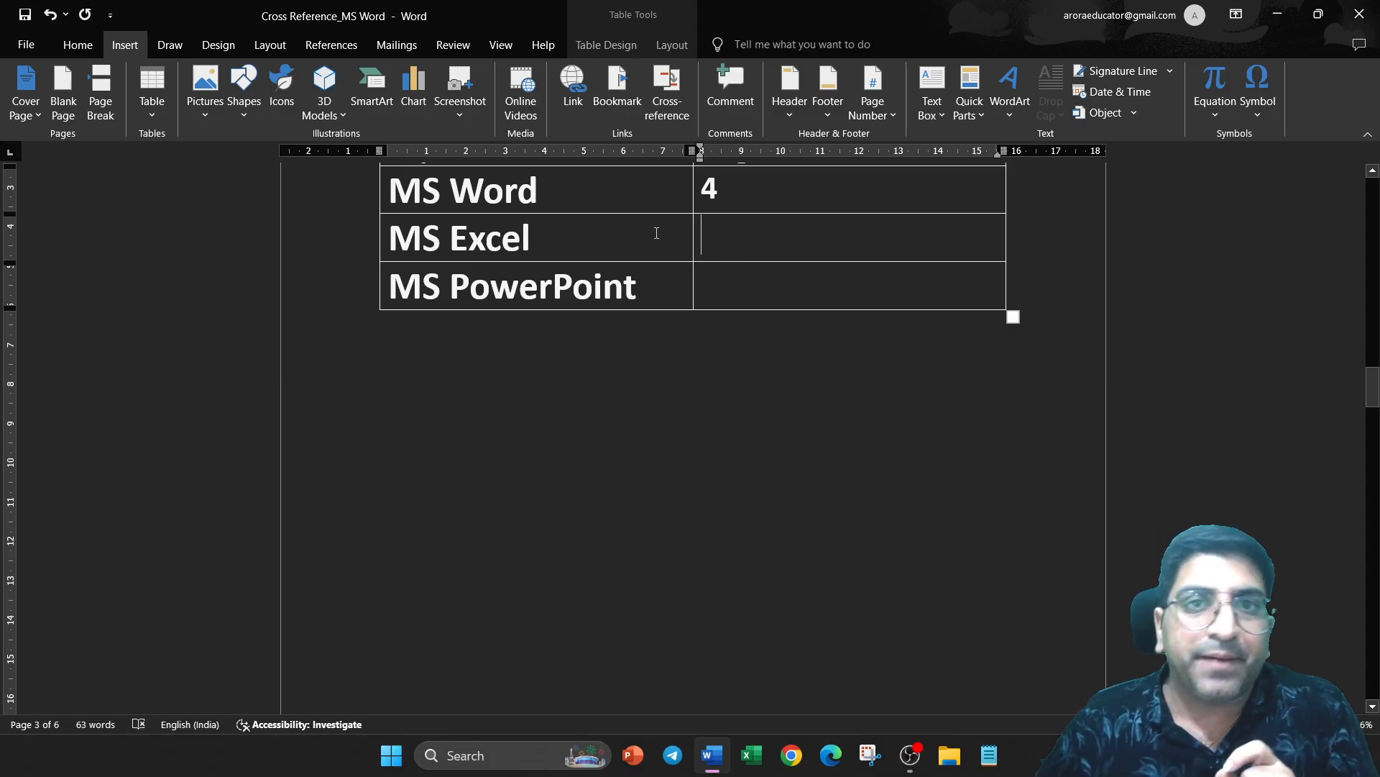
left_click(649, 101)
left_click(531, 342)
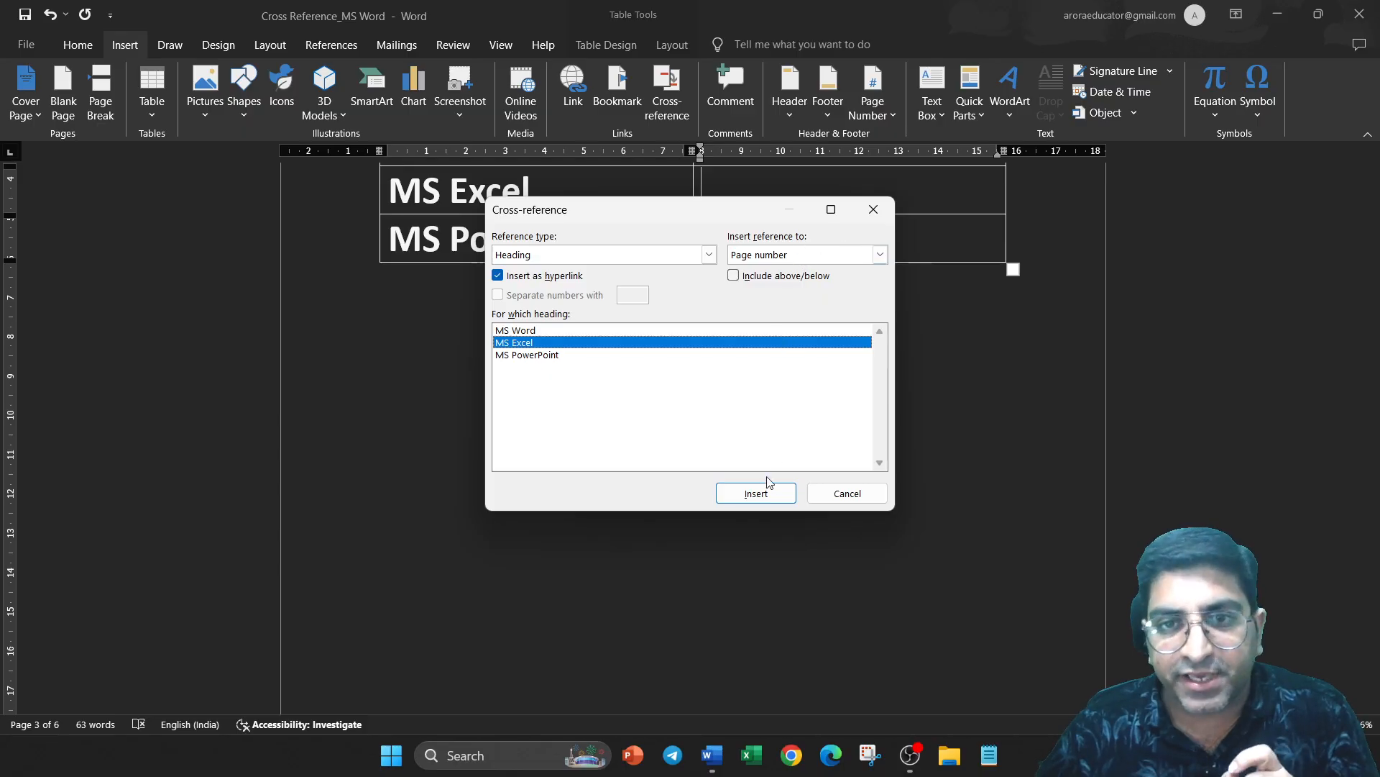
left_click(757, 494)
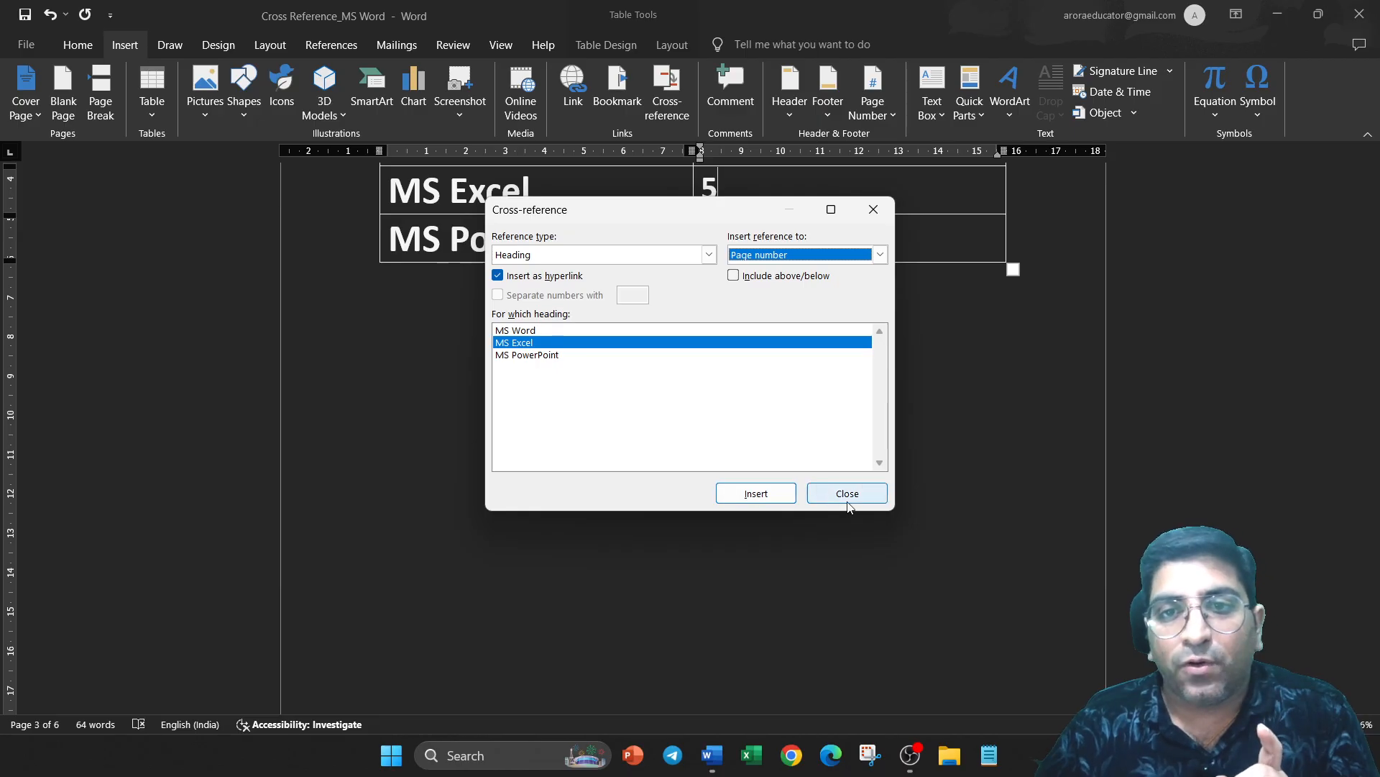
left_click(843, 491)
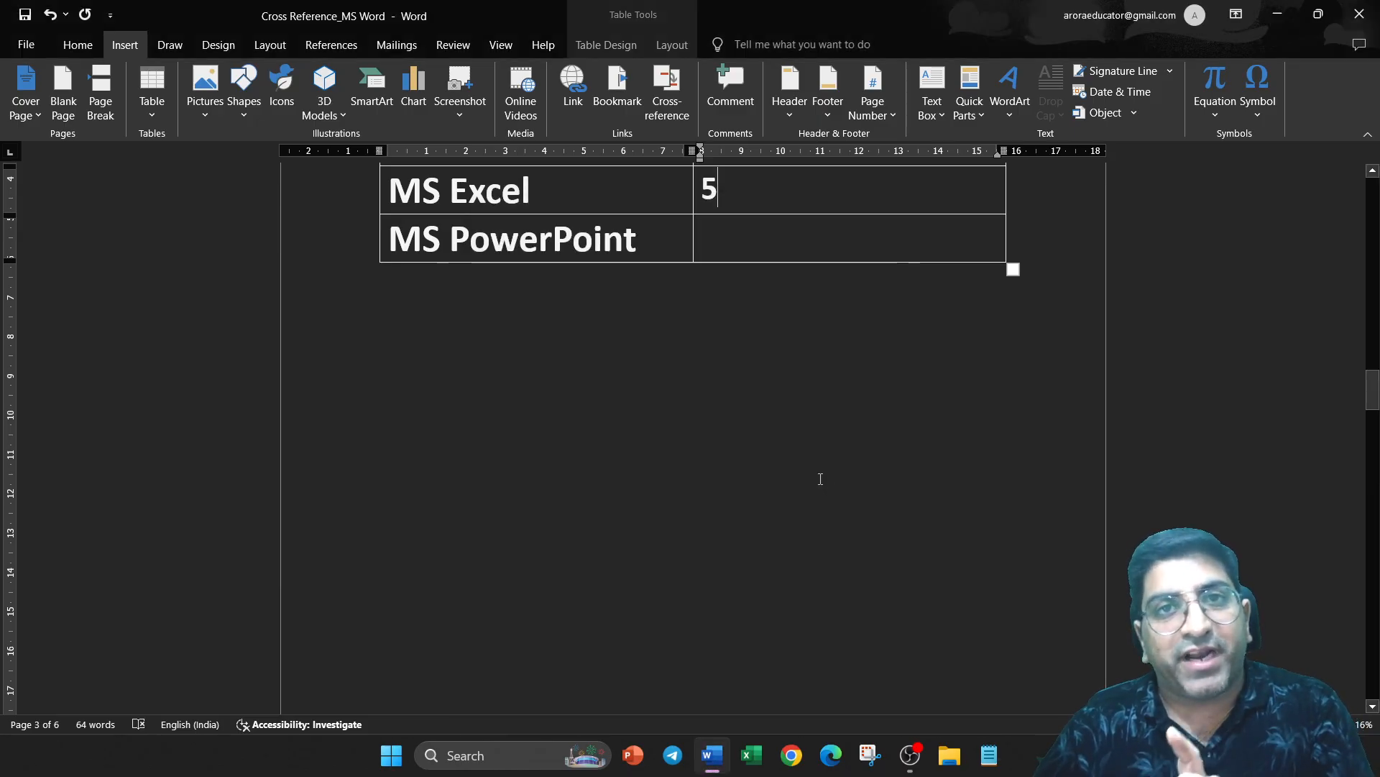
Step: Insert a hyperlinked cross-reference to the page number of the MS PowerPoint heading in the MS PowerPoint row's Page Number cell
scroll(820, 479, "up", 1)
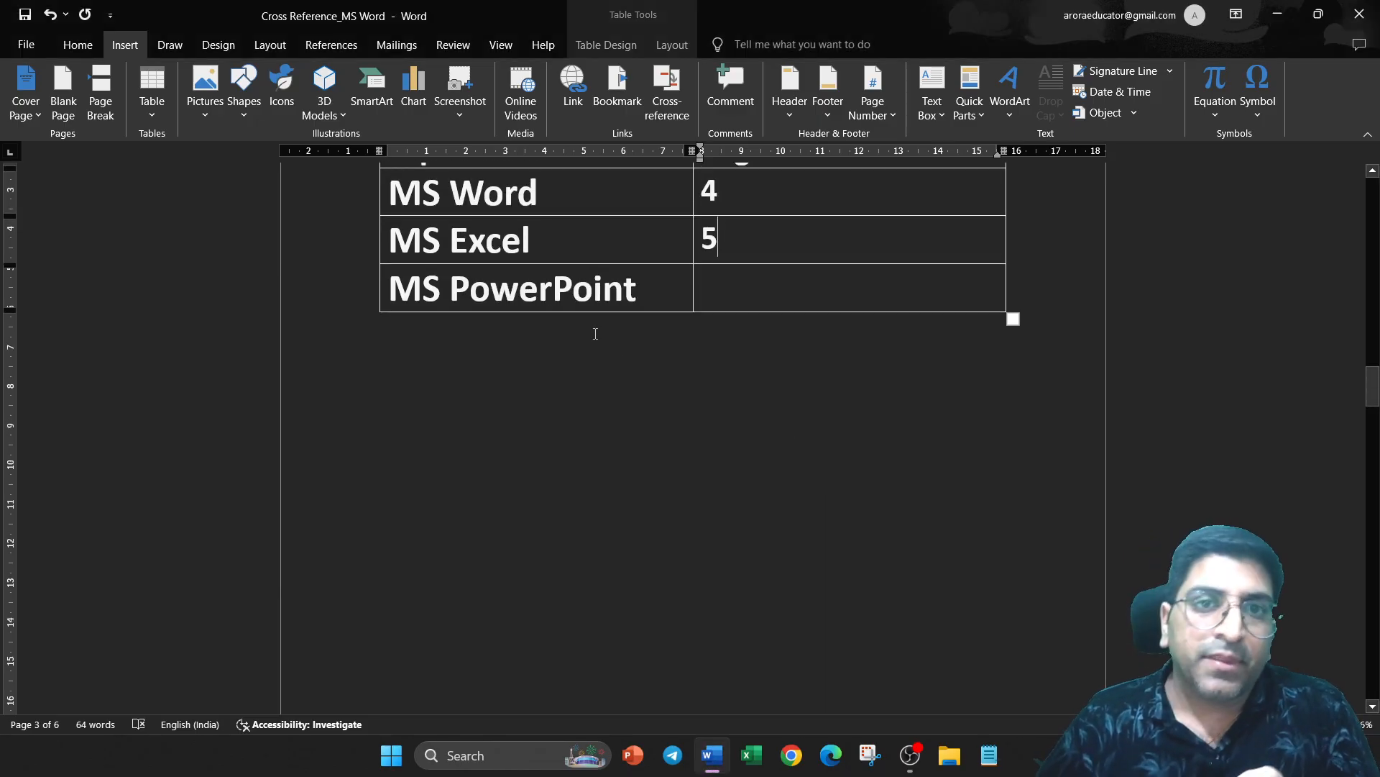
left_click(726, 293)
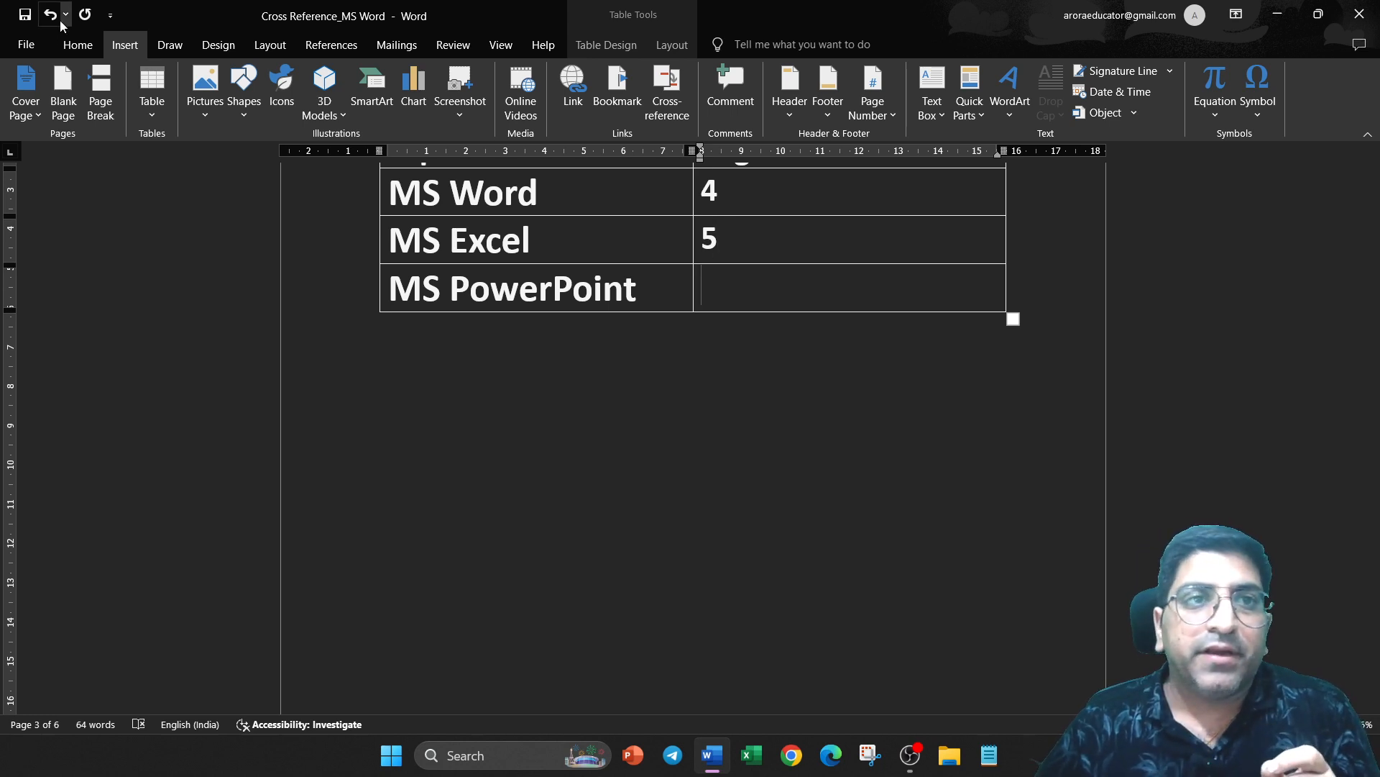
left_click(667, 100)
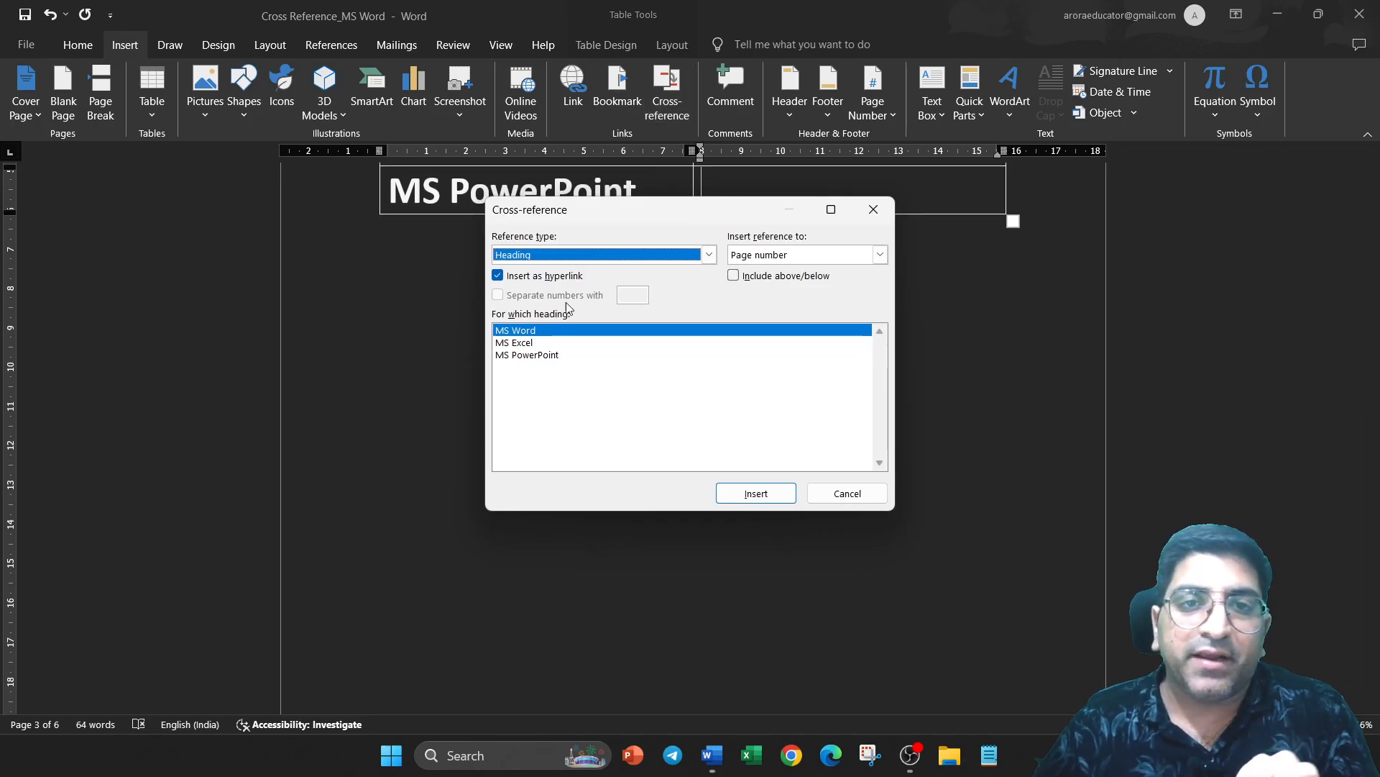
left_click(544, 356)
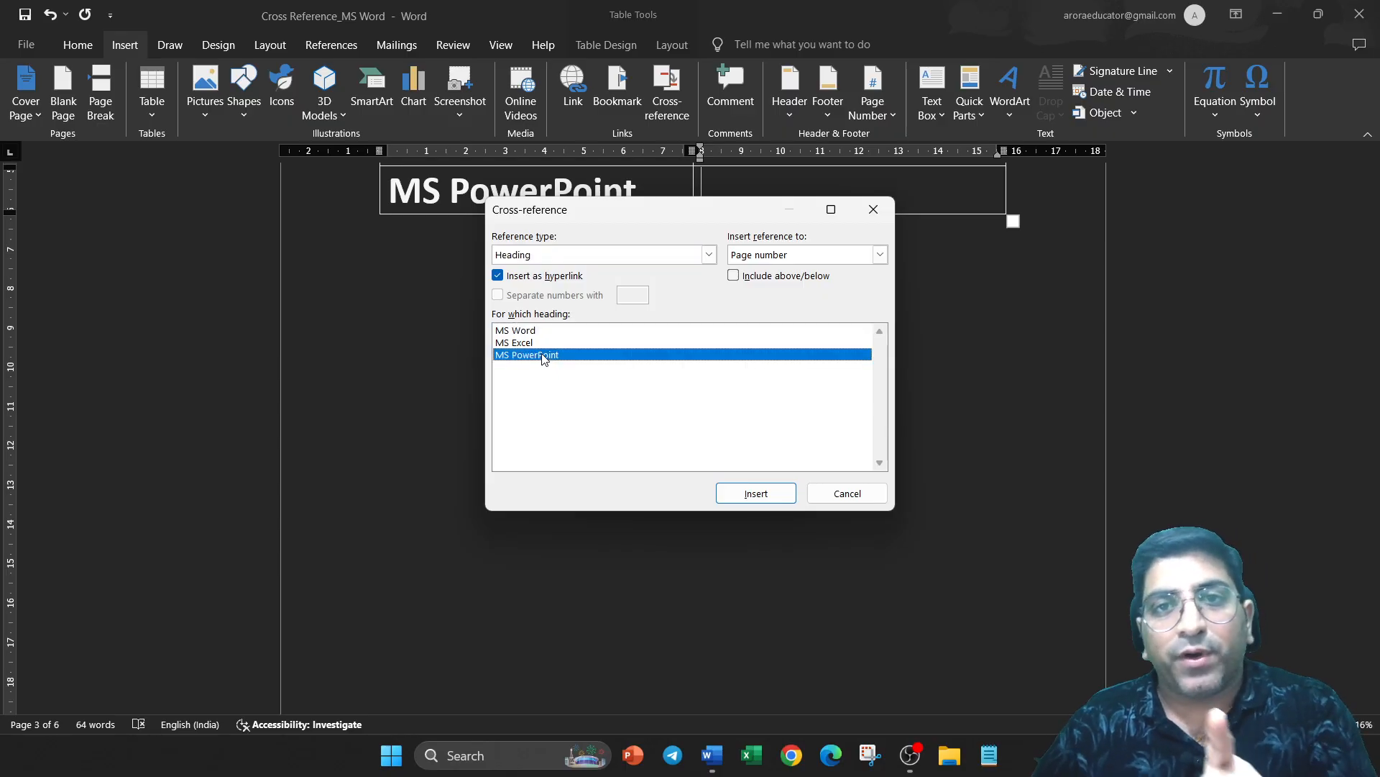
left_click(757, 495)
left_click(847, 491)
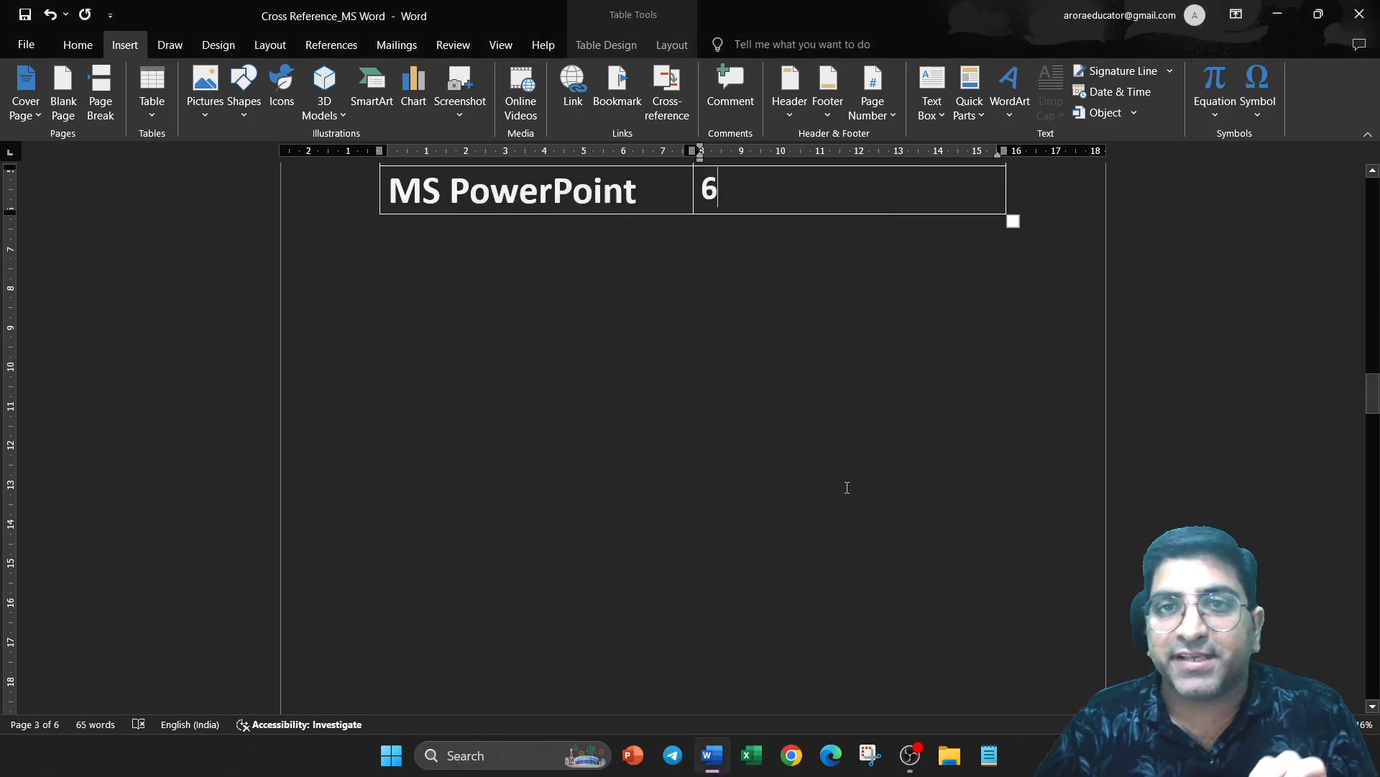
Step: Compare the page numbers in the Table of Content table with the pages that hold the topic headings
scroll(847, 487, "up", 3)
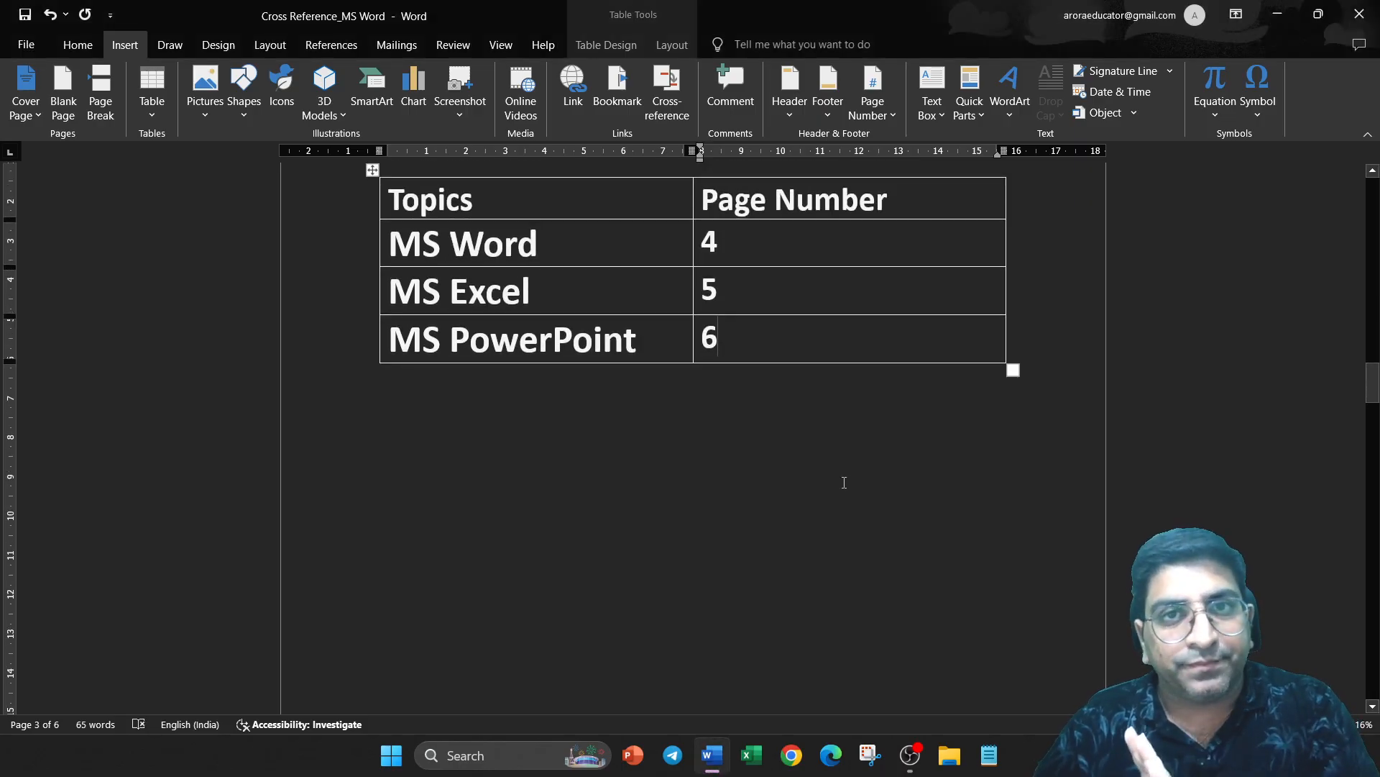
scroll(844, 477, "down", 15)
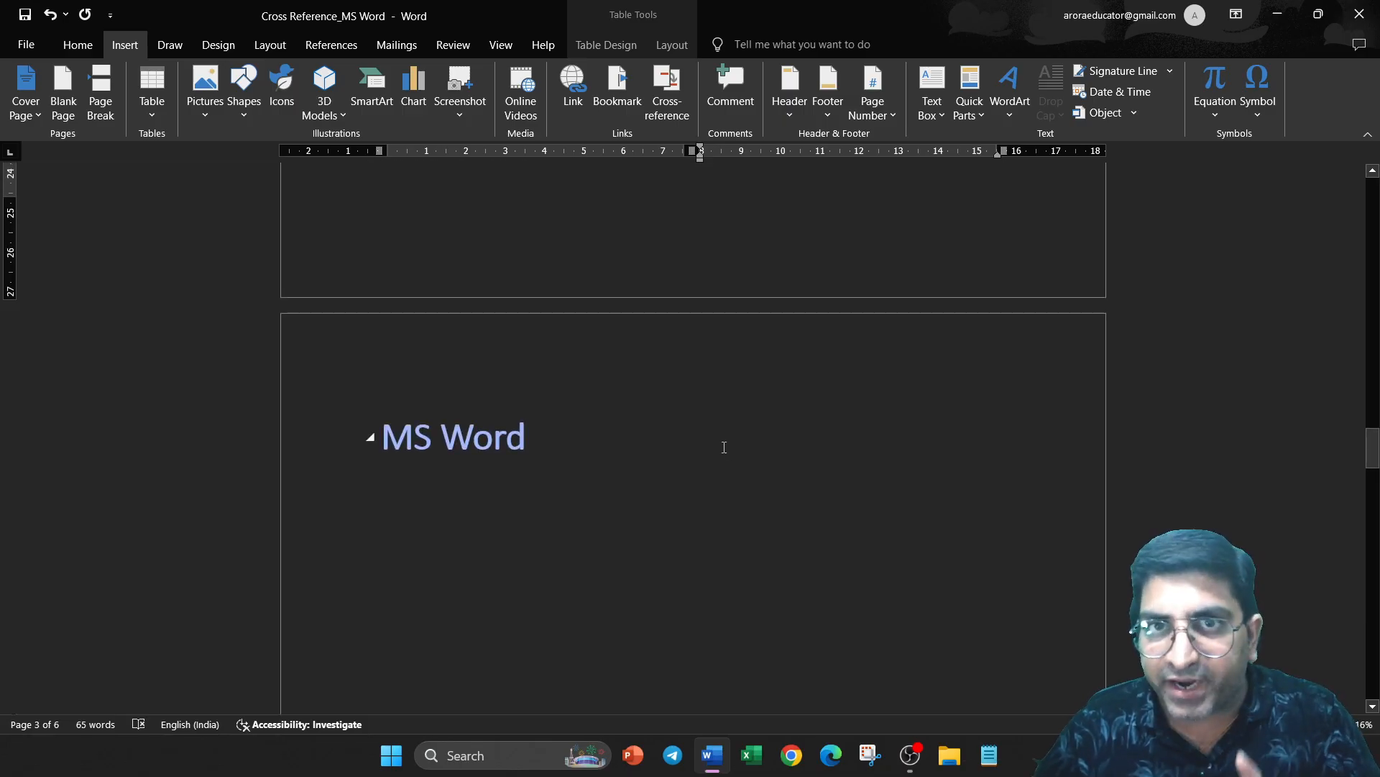
scroll(724, 447, "down", 20)
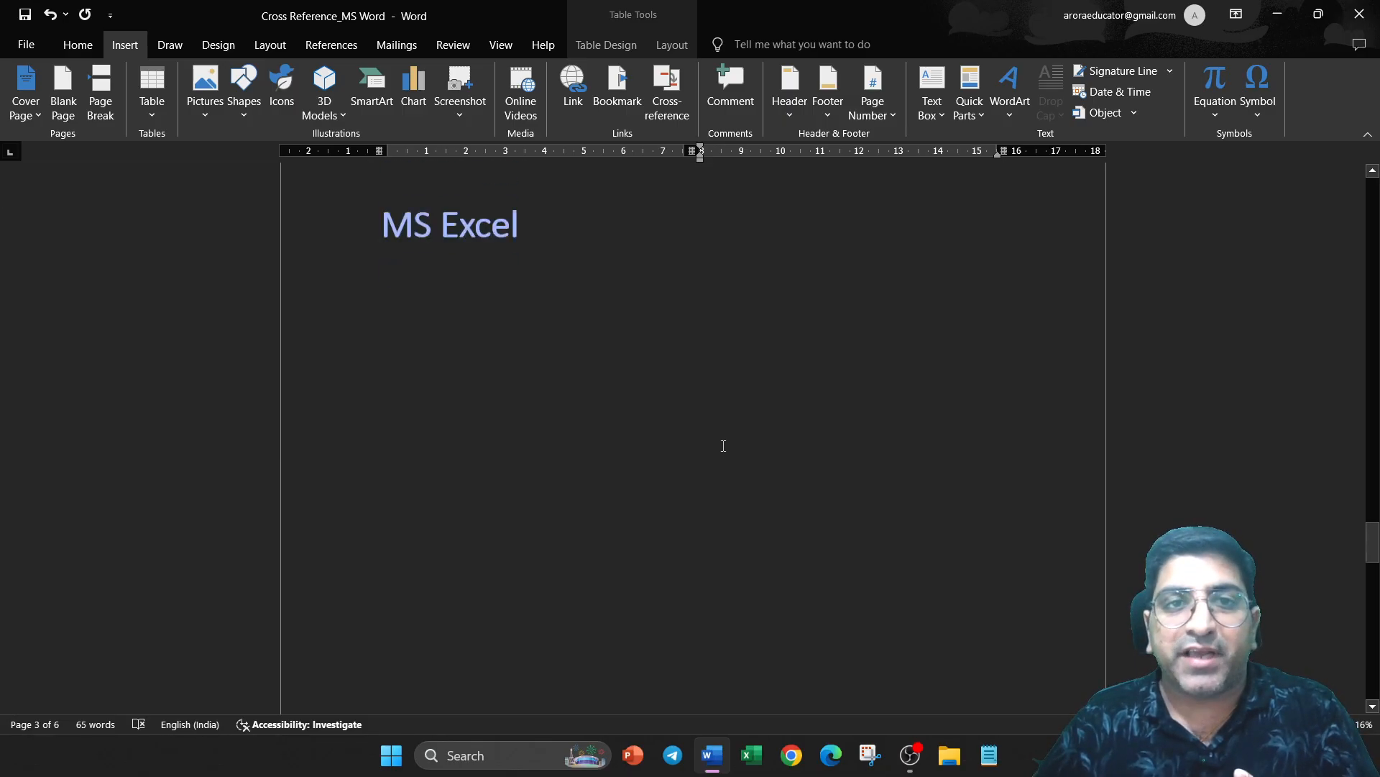
scroll(723, 445, "up", 4)
scroll(724, 444, "down", 20)
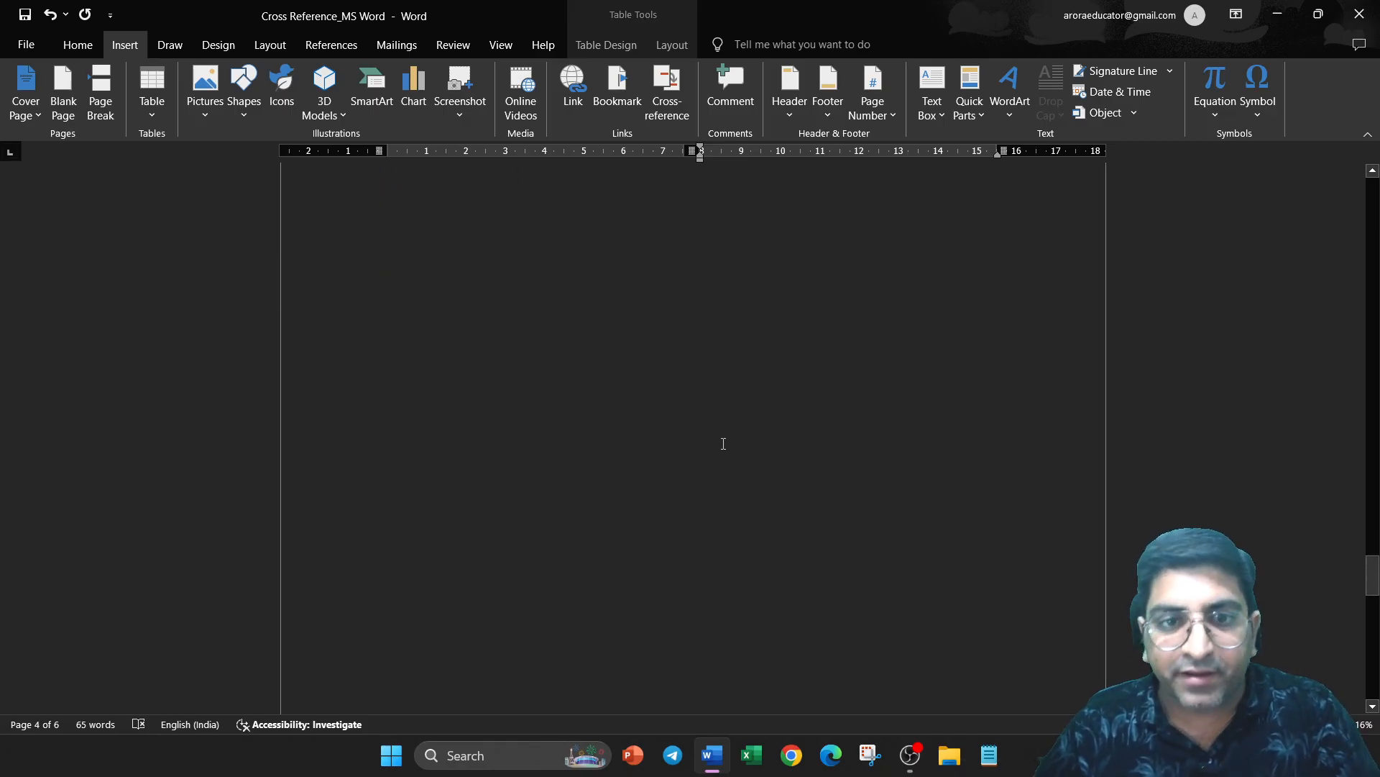
scroll(724, 444, "up", 20)
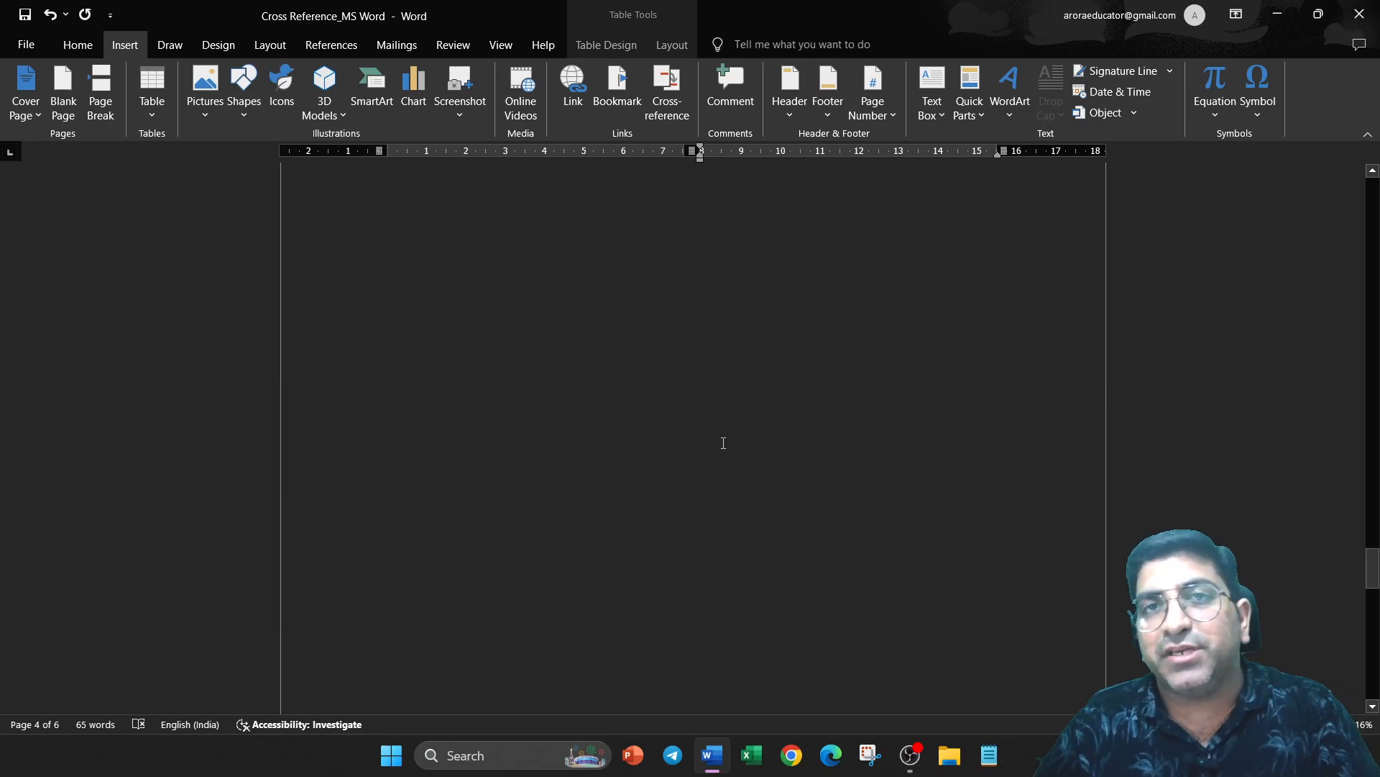
scroll(724, 437, "up", 15)
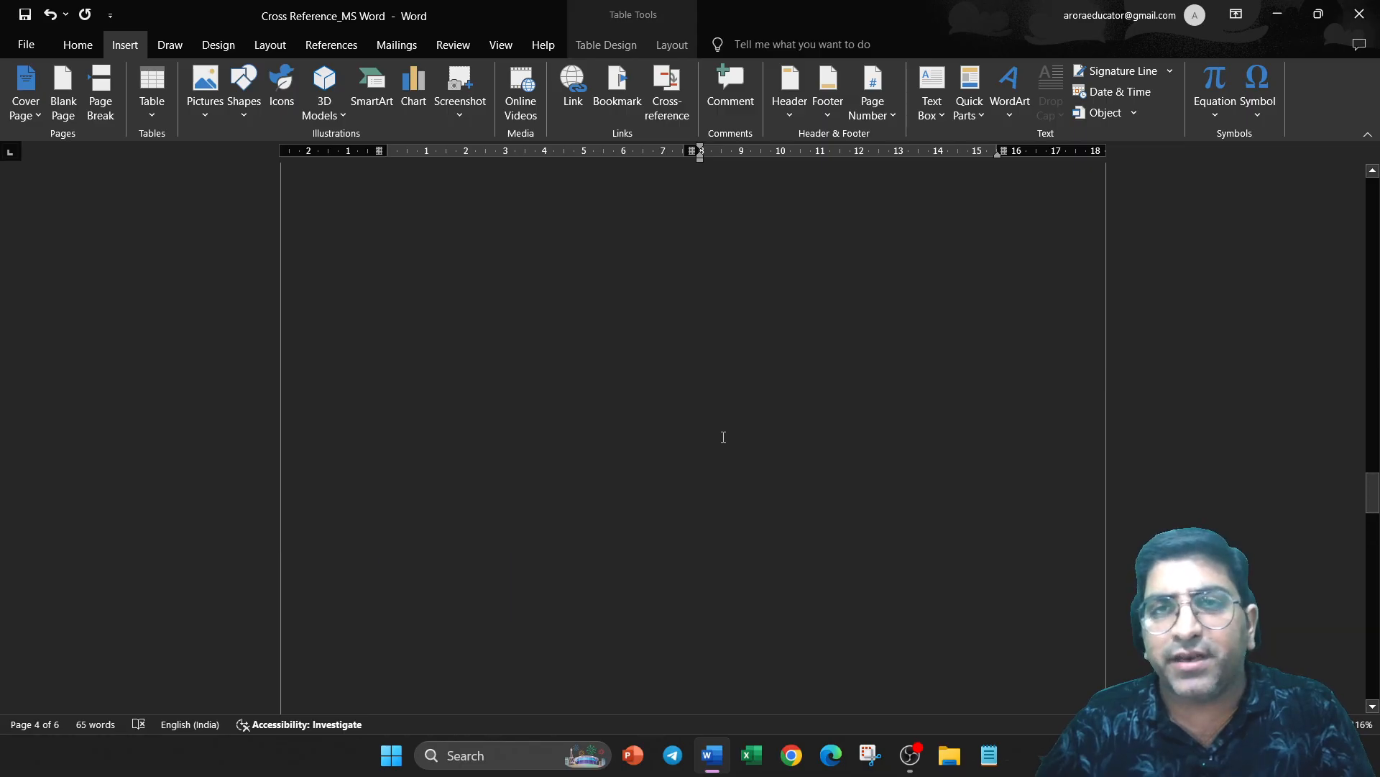
scroll(724, 436, "up", 15)
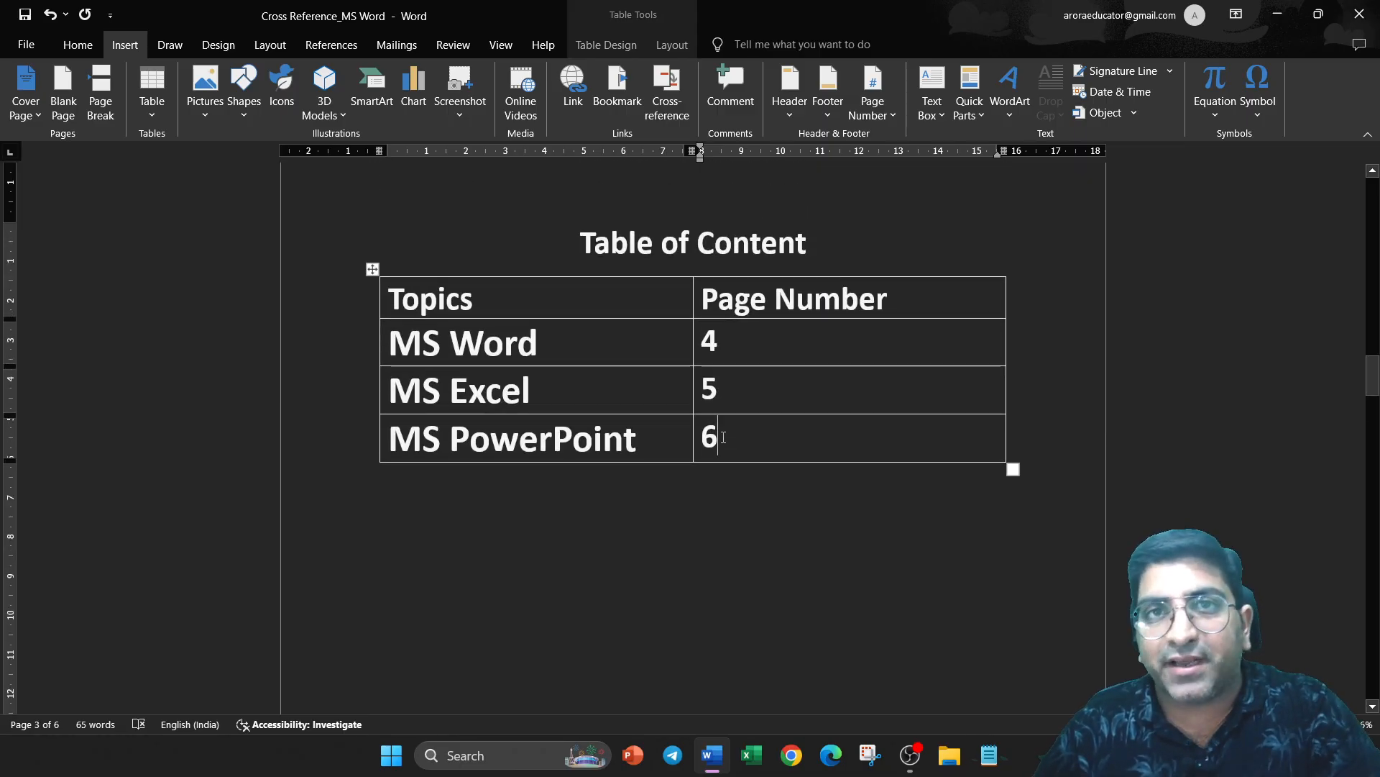
left_click(723, 433)
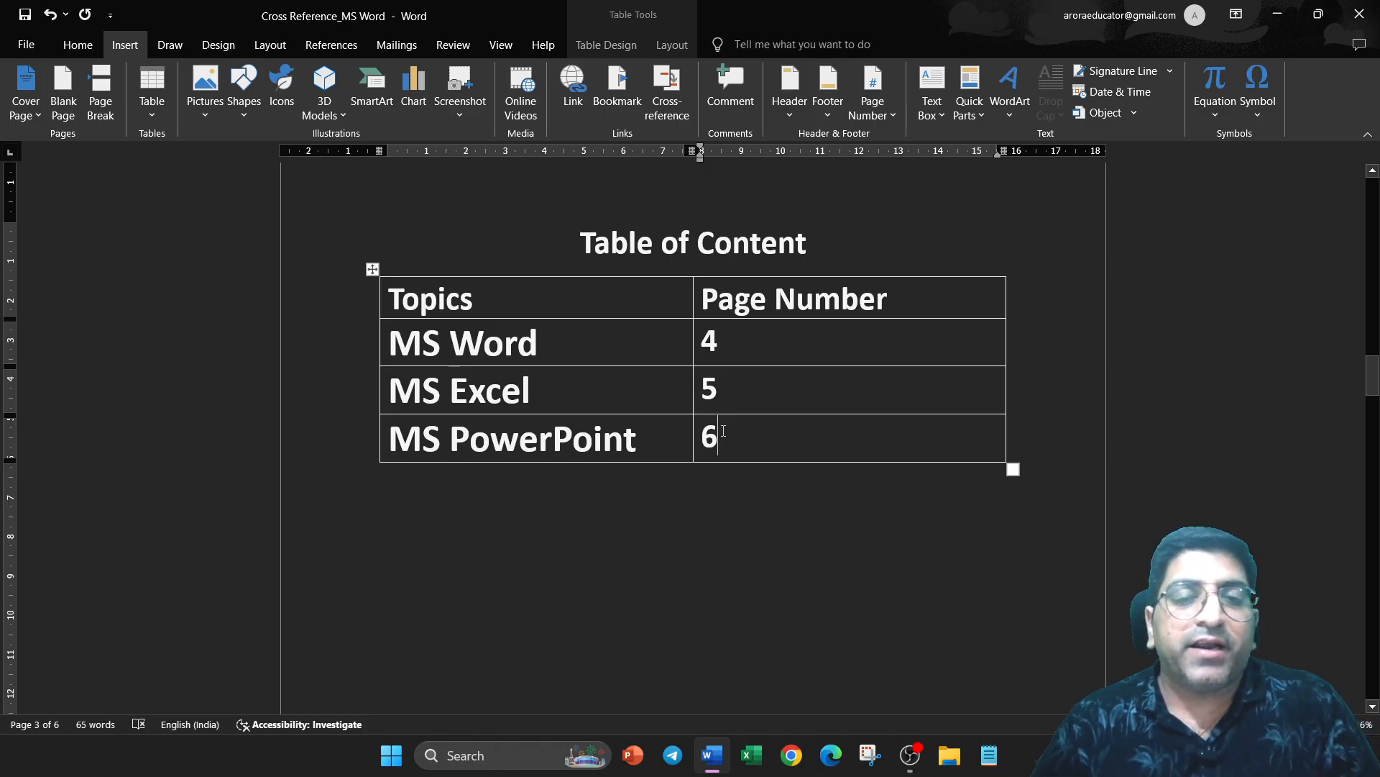
Step: Follow the MS Word, MS Excel and MS PowerPoint cross-reference links in the Topics column to test their target headings
mouse_move(522, 338)
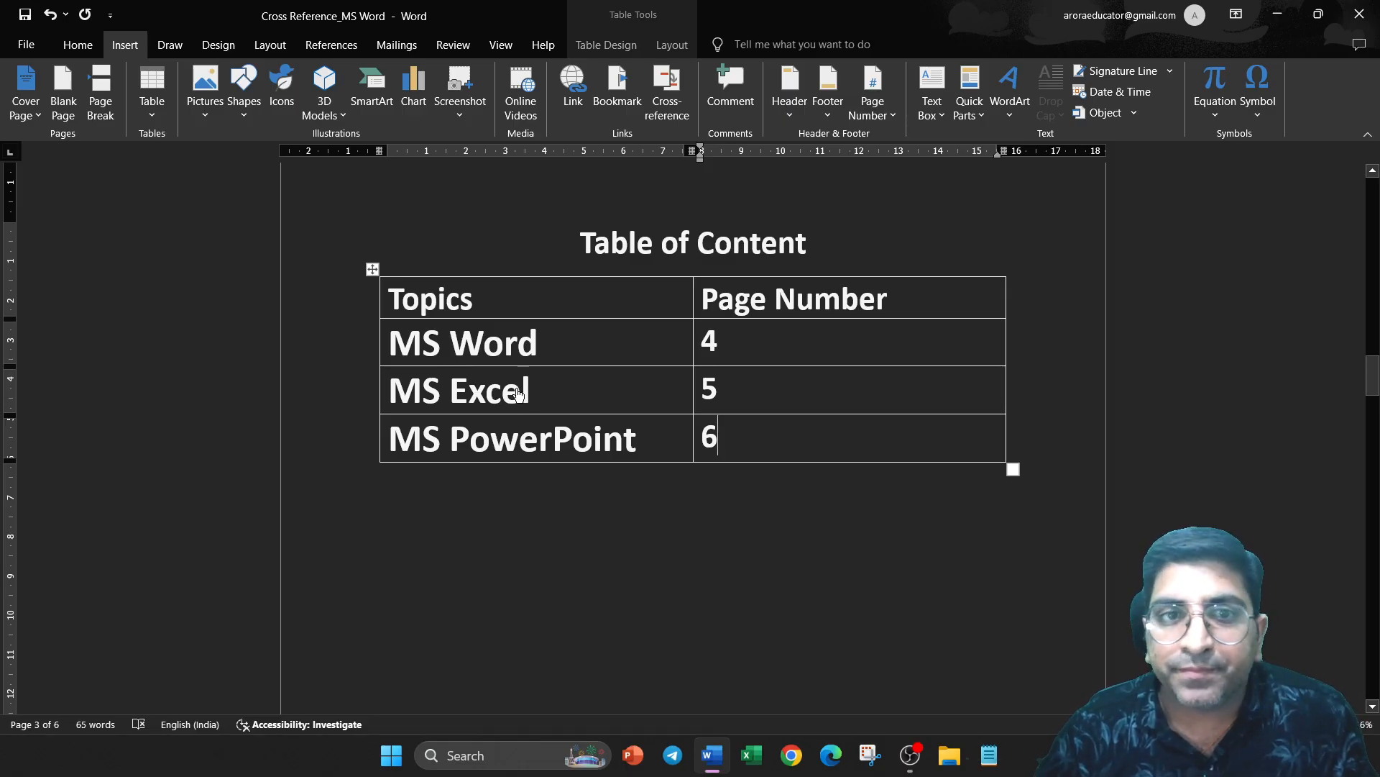
left_click(492, 352, "ctrl")
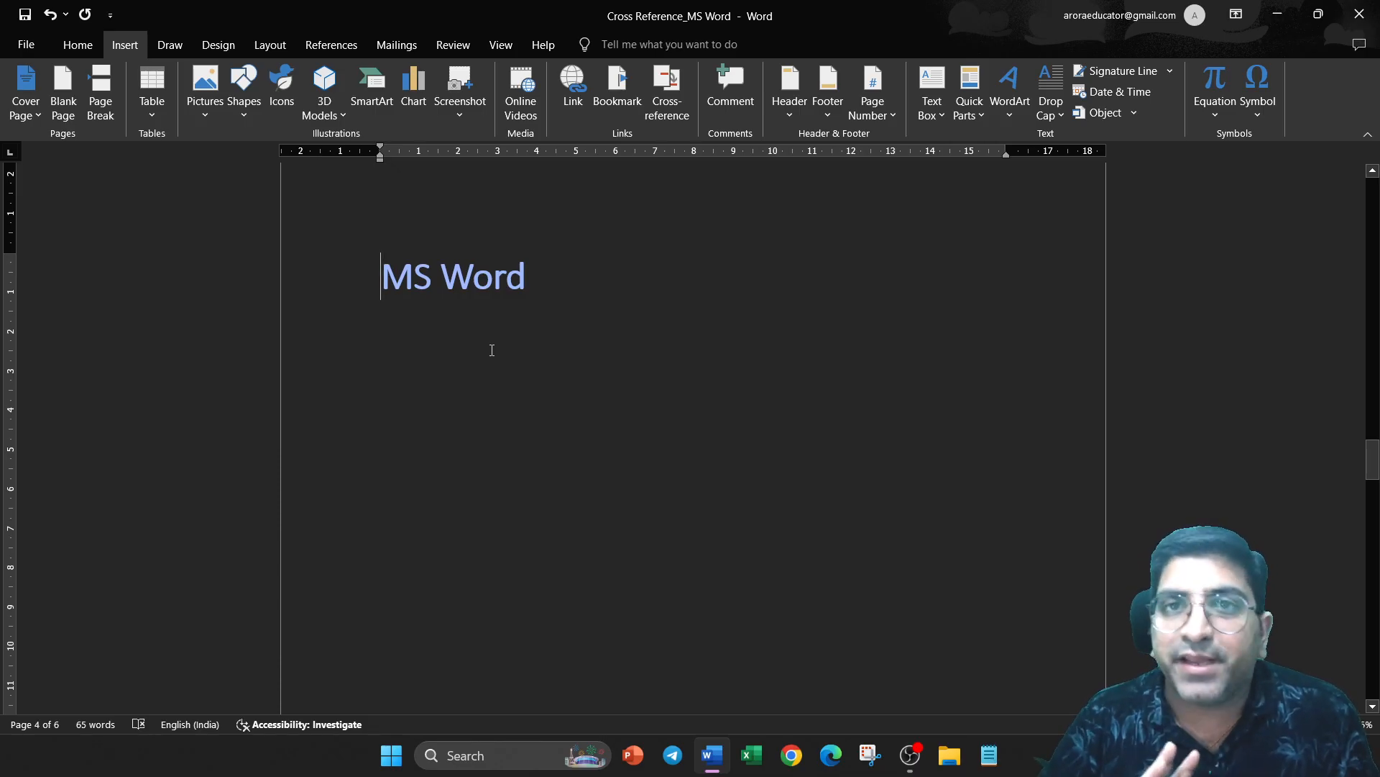
scroll(496, 357, "up", 15)
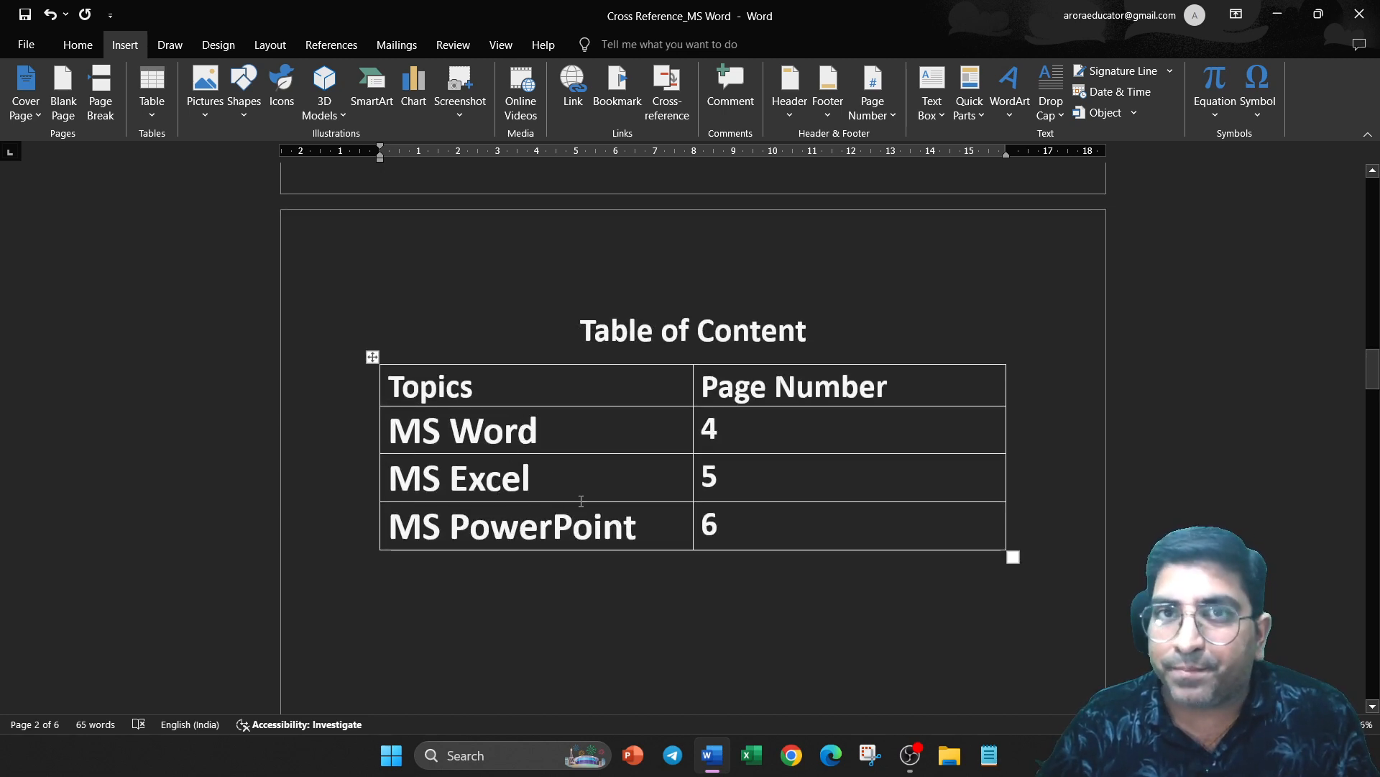
left_click(483, 496, "ctrl")
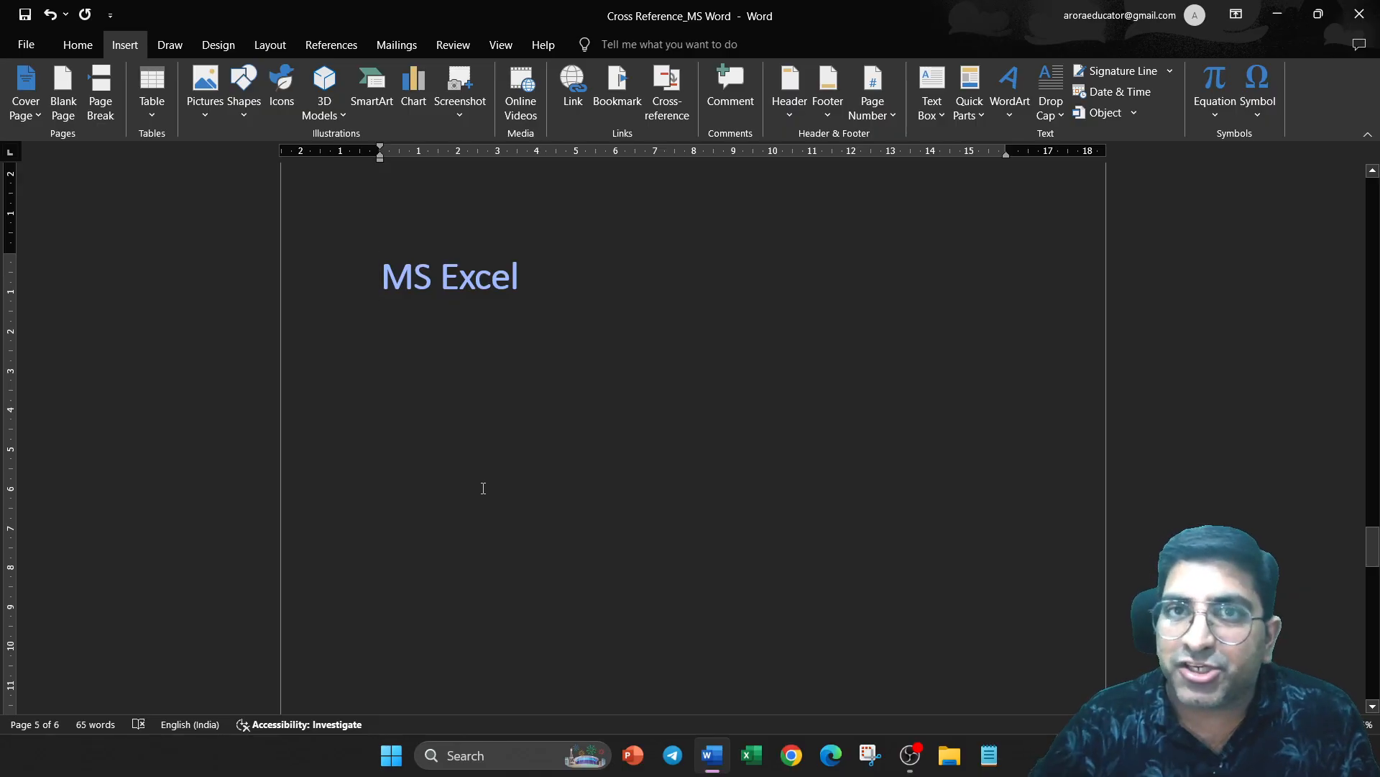
scroll(459, 468, "up", 15)
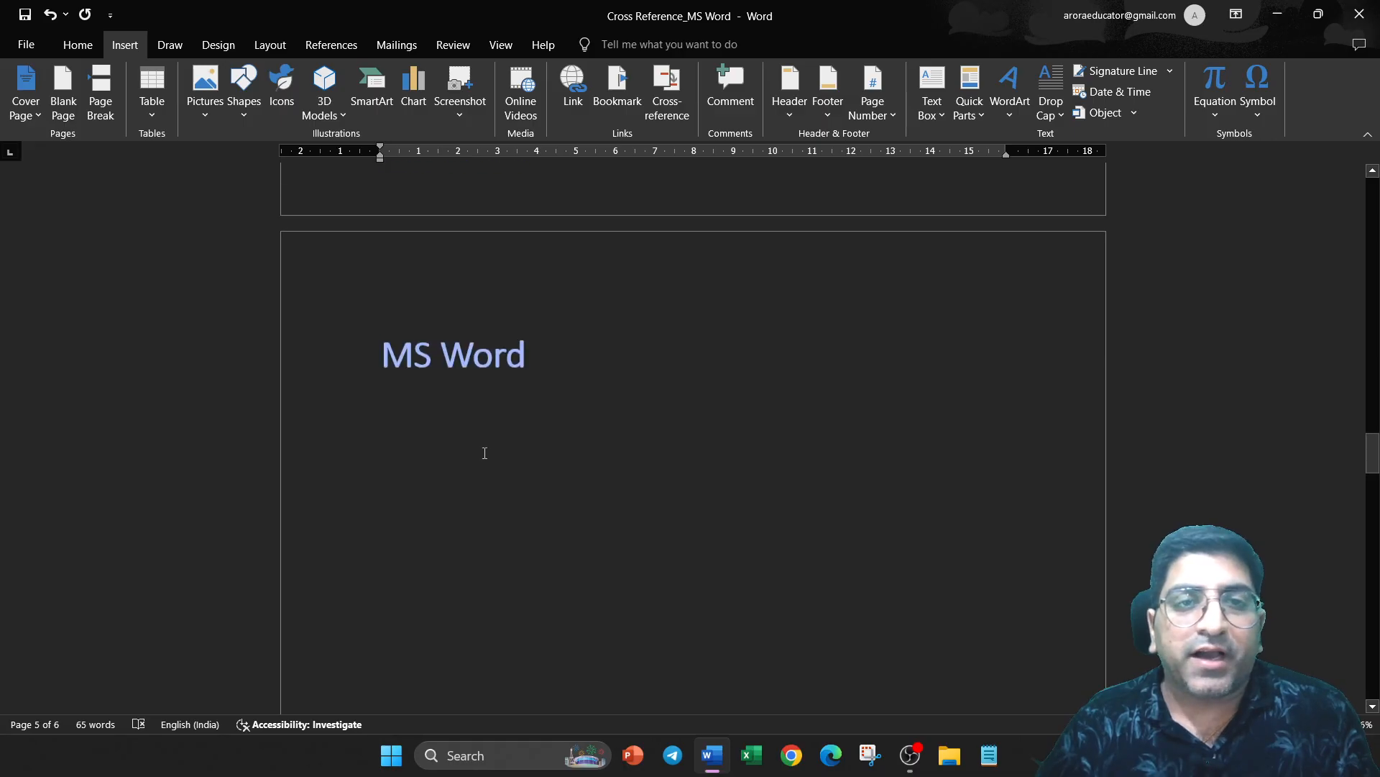
scroll(485, 449, "up", 10)
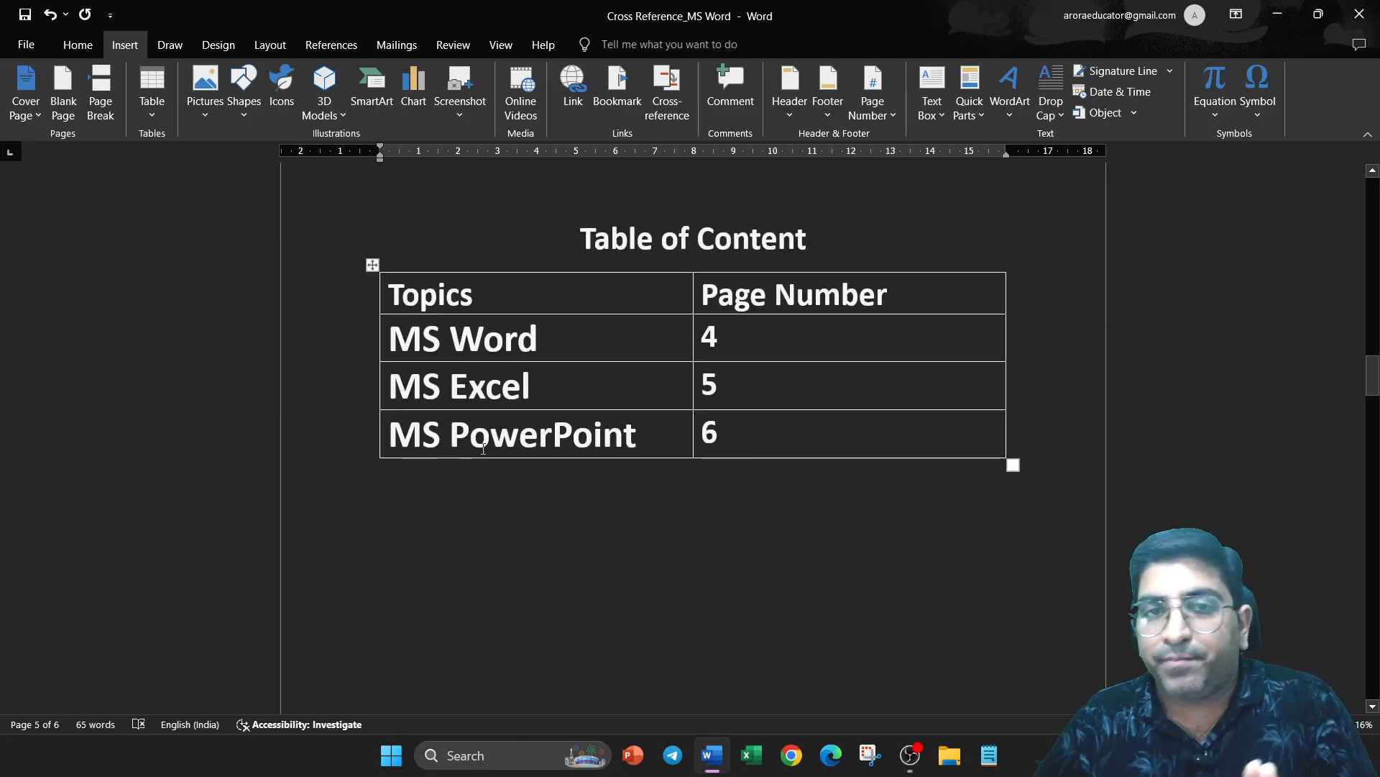
left_click(525, 445, "ctrl")
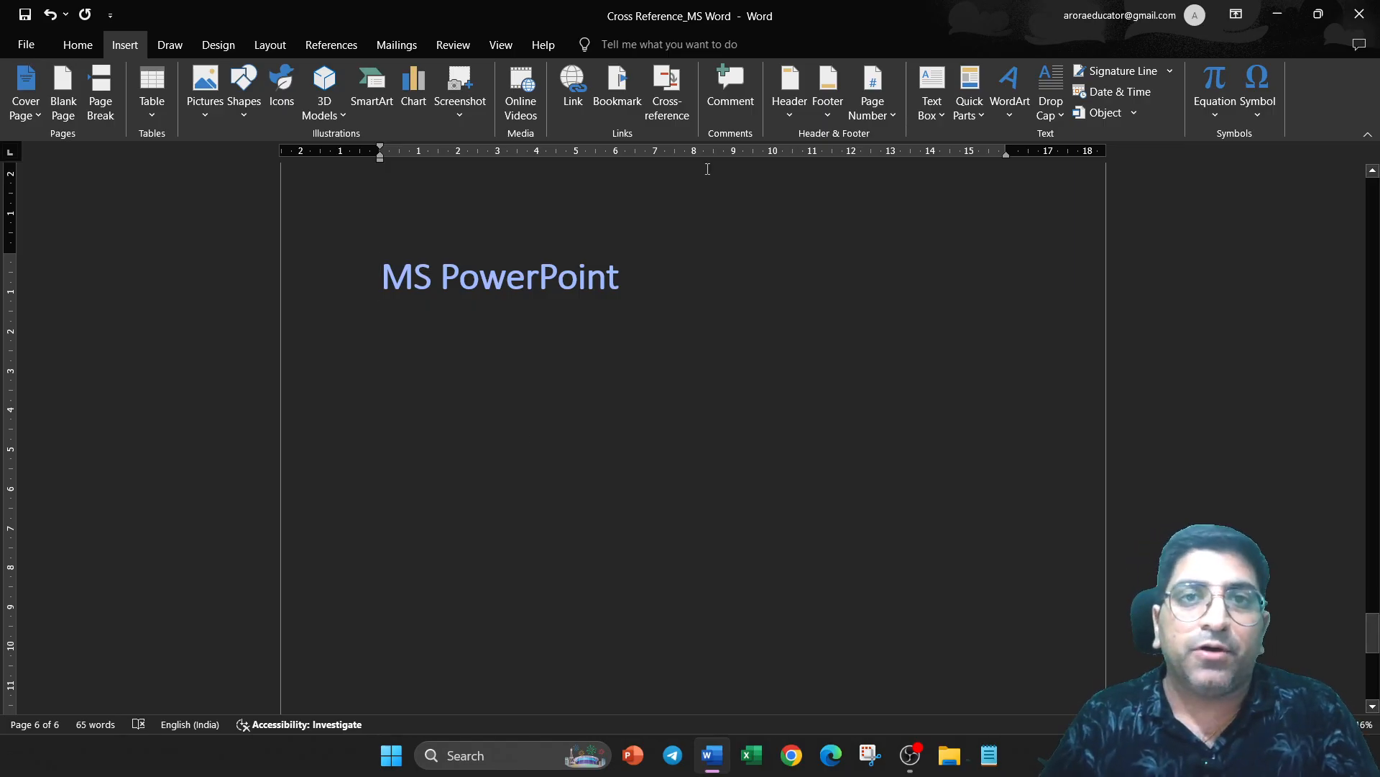
Step: Open the Cross-reference dialog and capture a screenshot of it with Snipping Tool
left_click(668, 108)
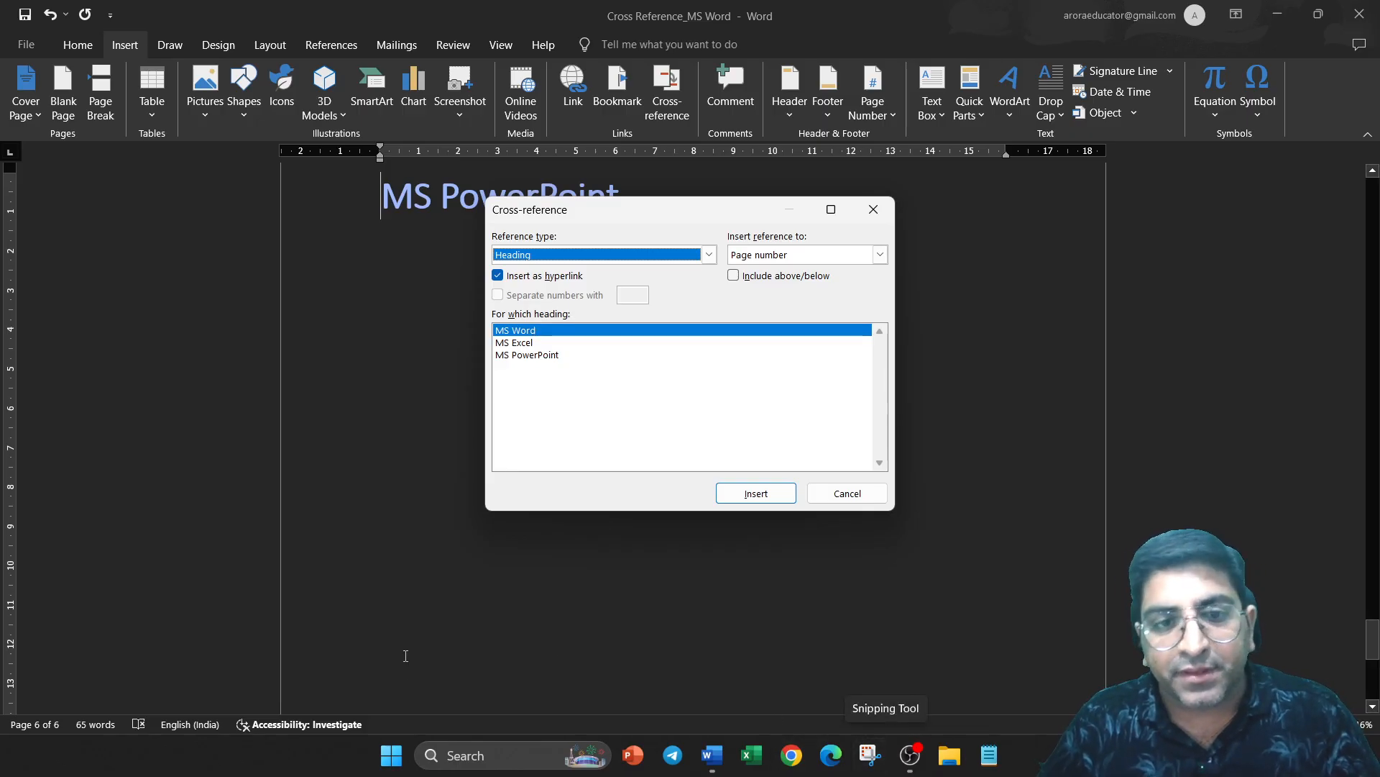
left_click(458, 755)
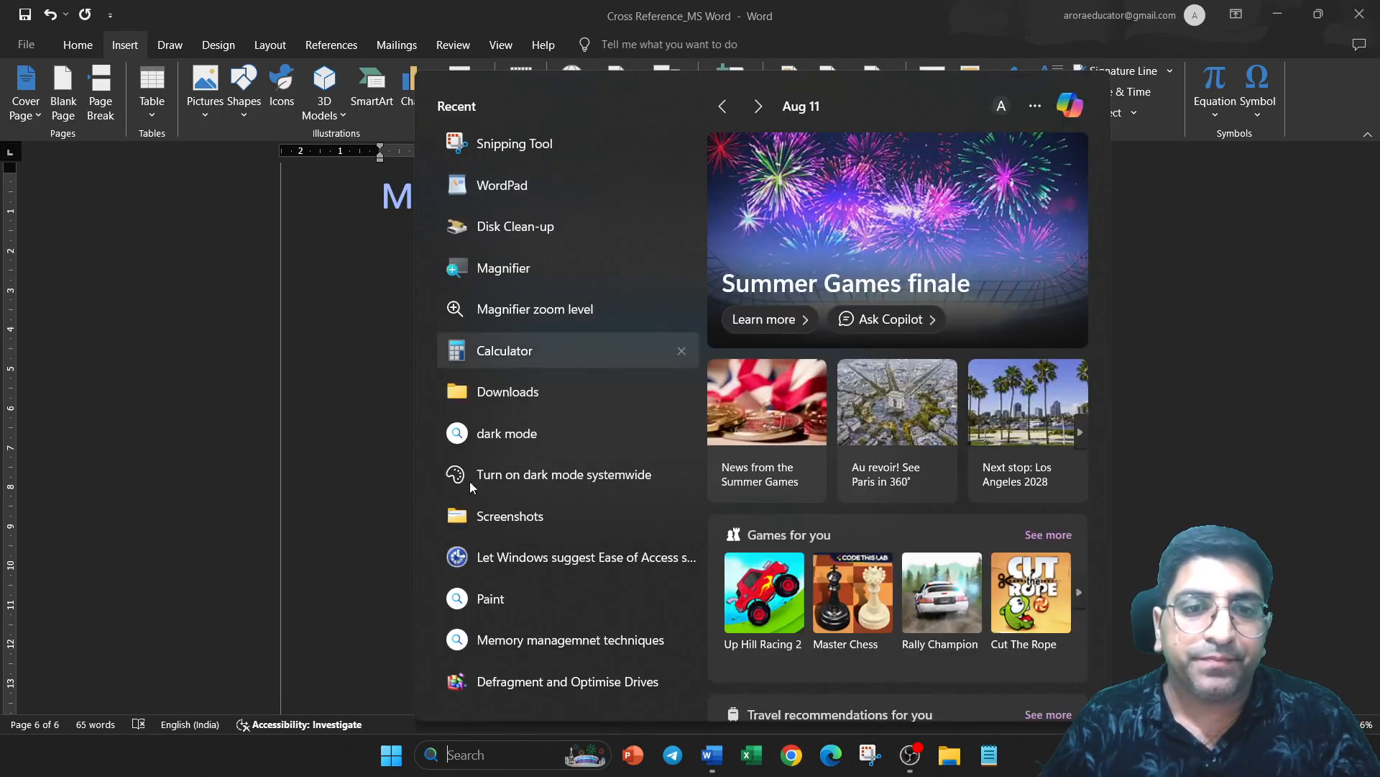
type("sni")
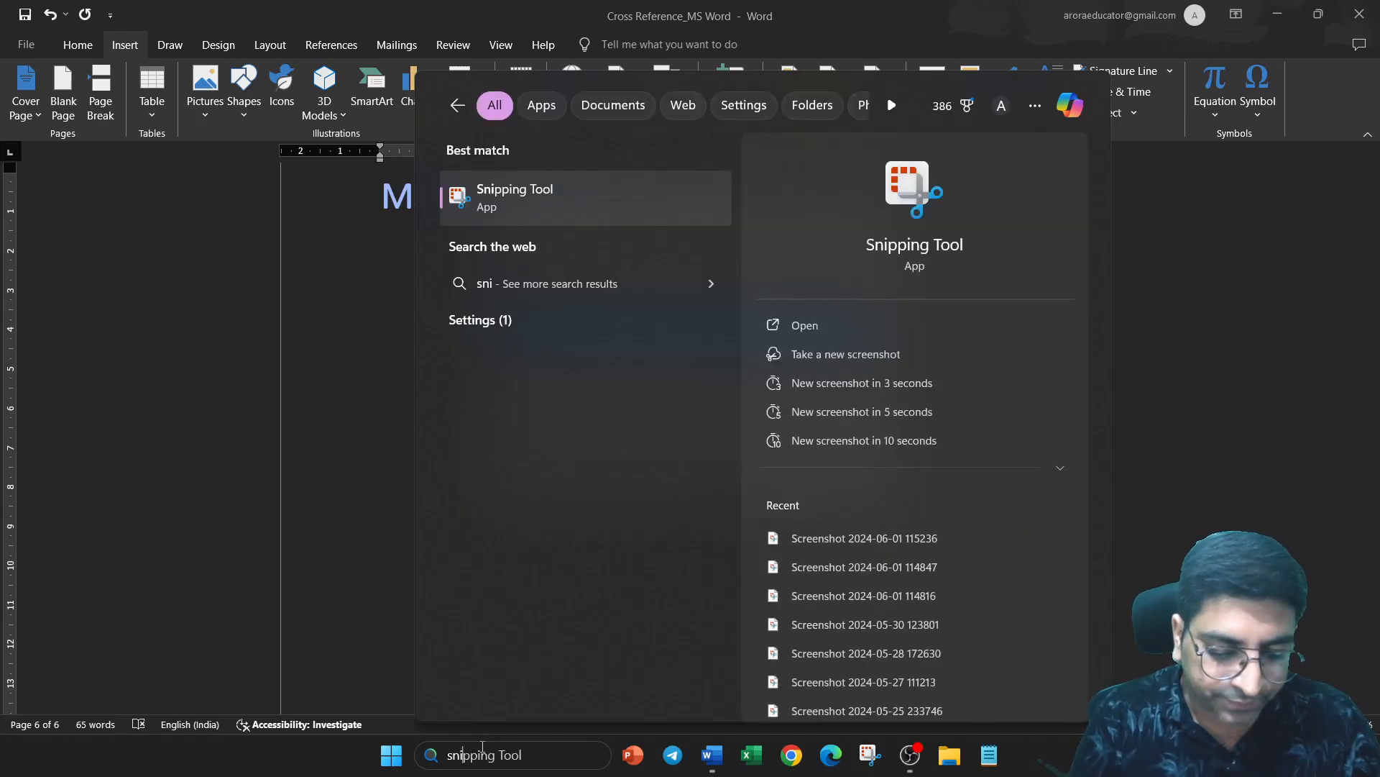
type("pper tool")
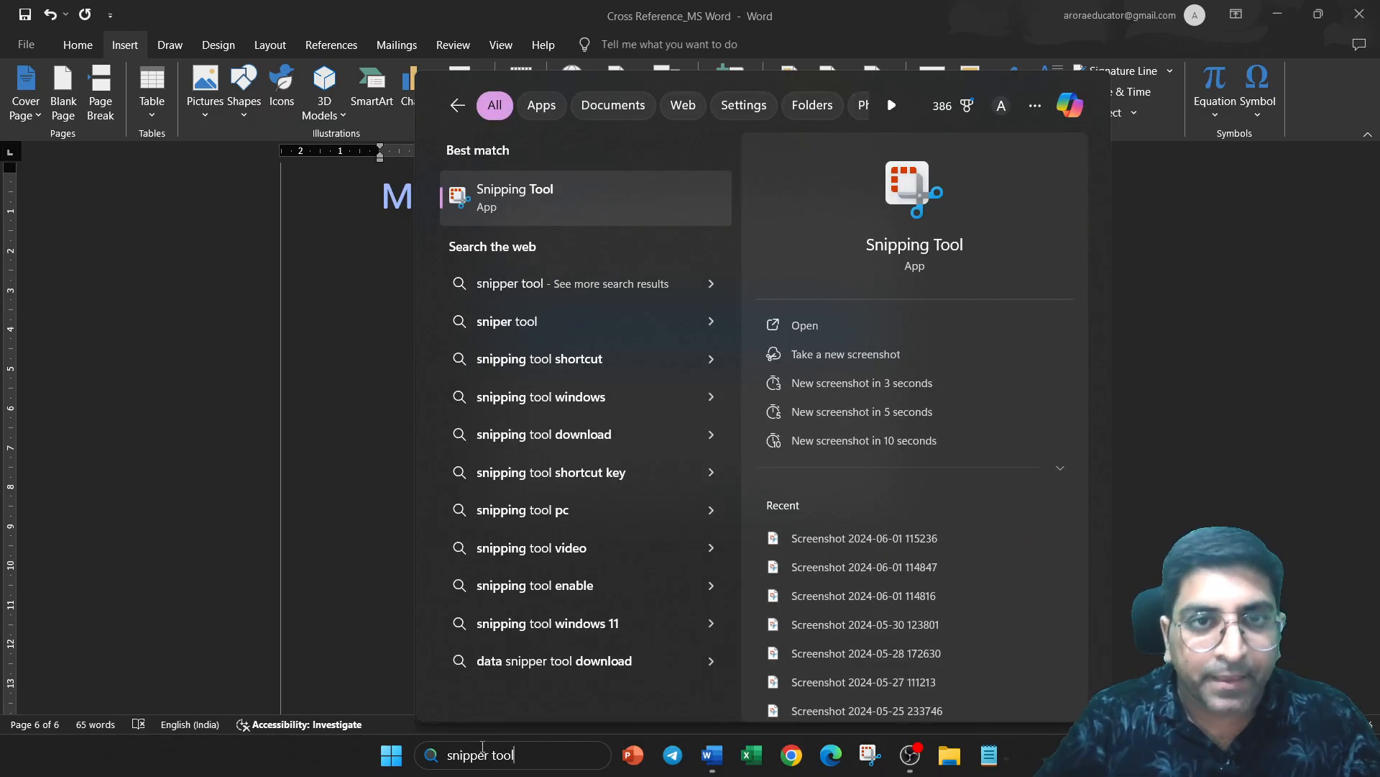
left_click(550, 209)
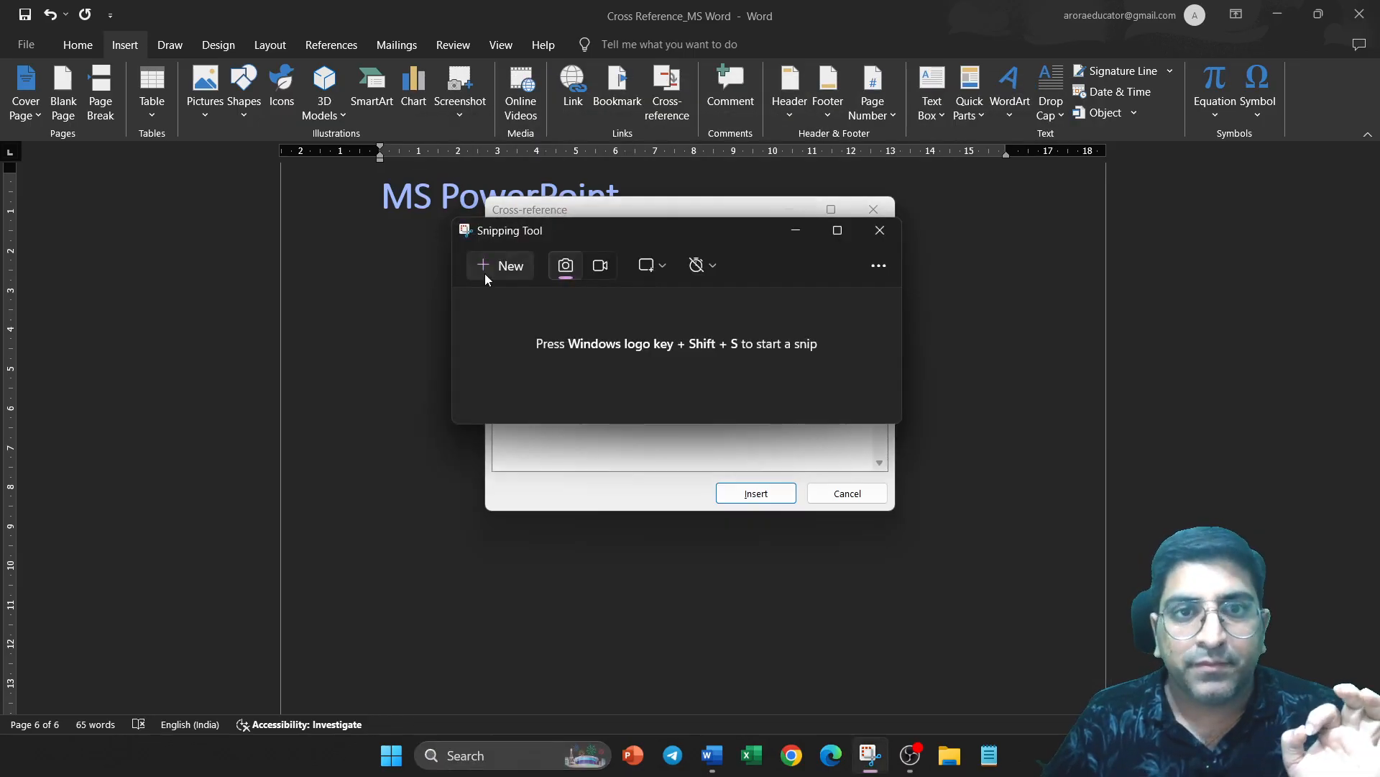
left_click(498, 271)
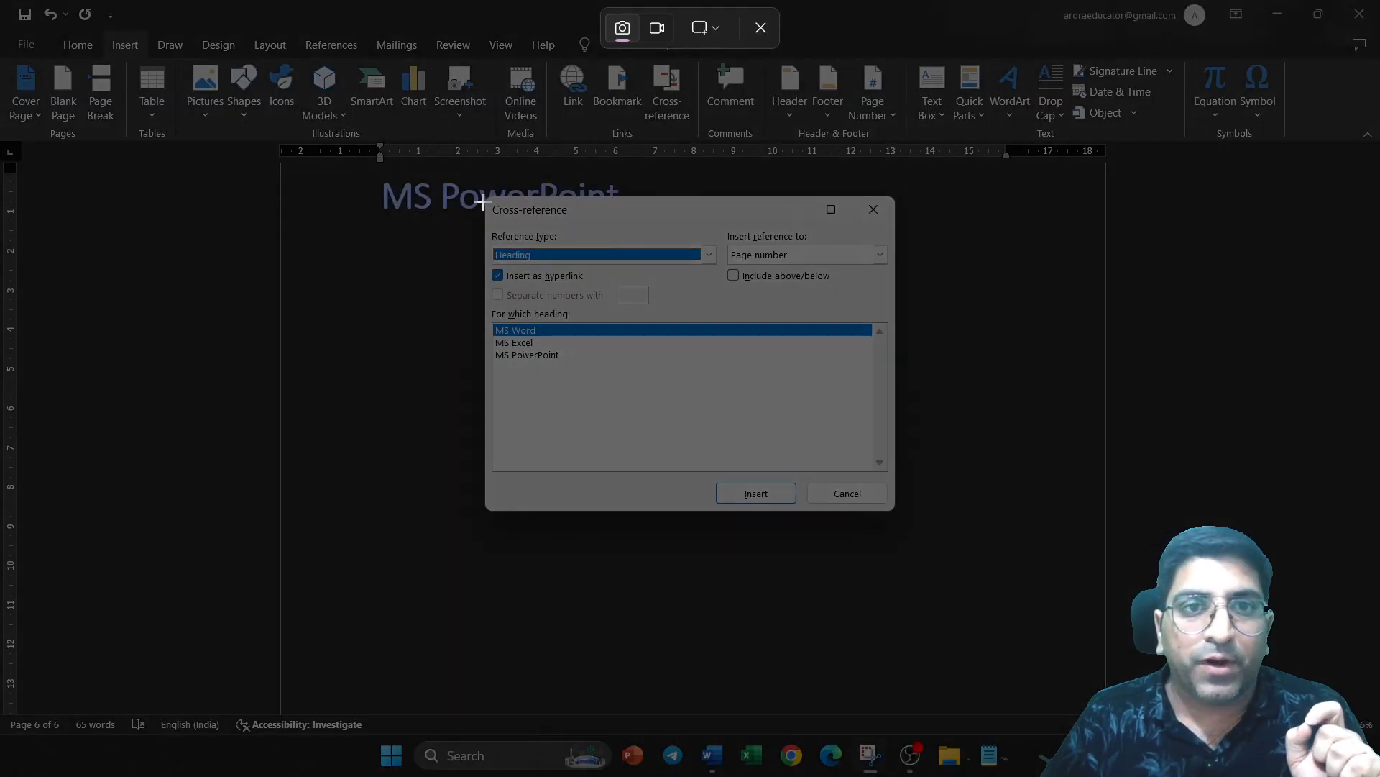
left_click_drag(489, 204, 886, 508)
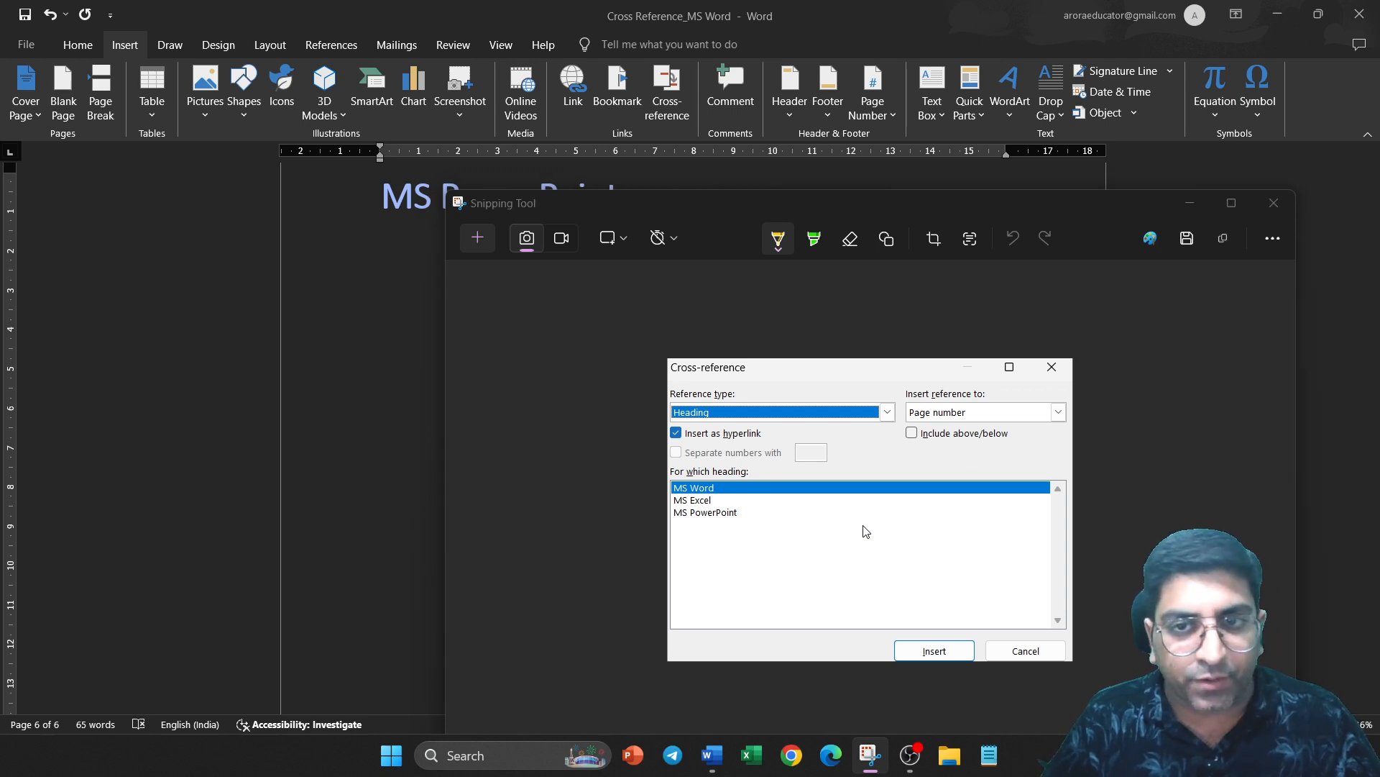
Step: Save the Cross-reference dialog snip as a PNG named aps1 in the Pictures folder
key("BackSpace")
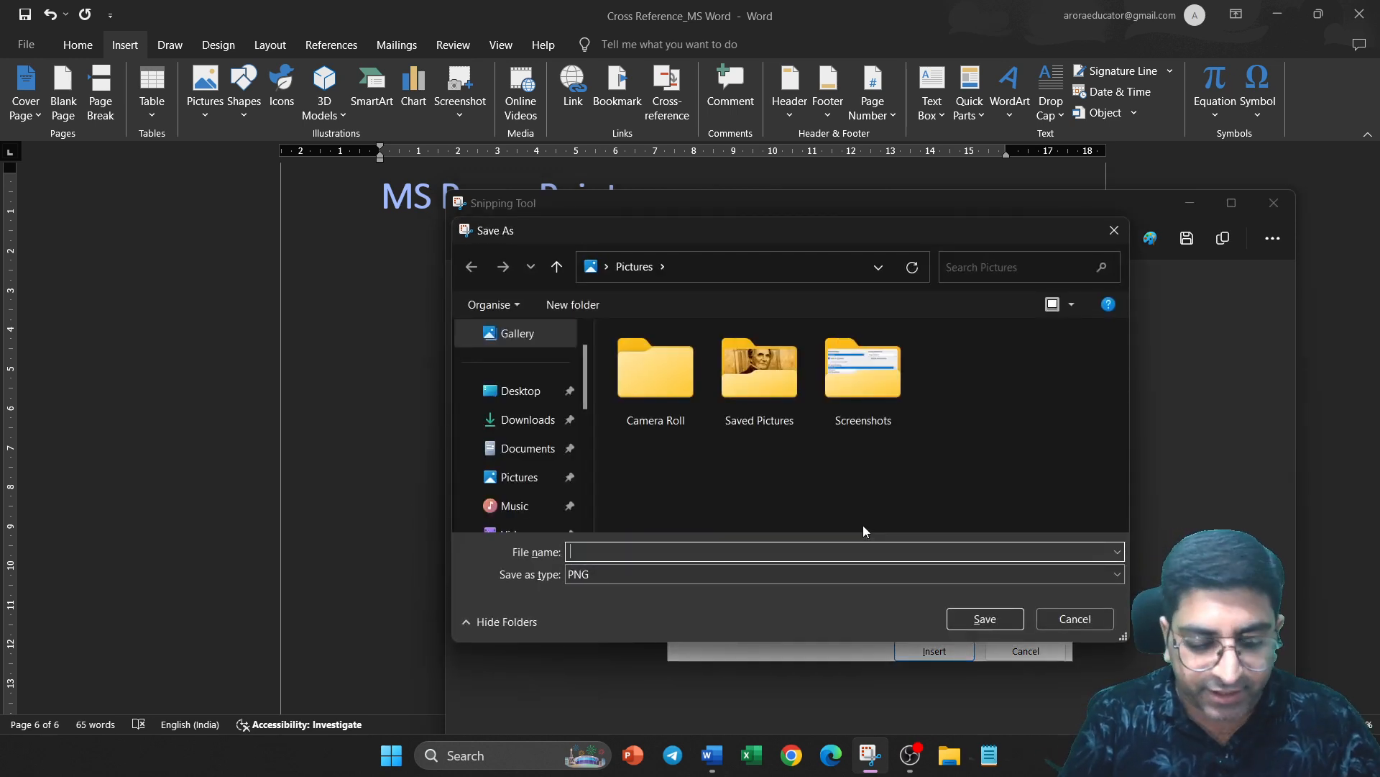
type("aps1")
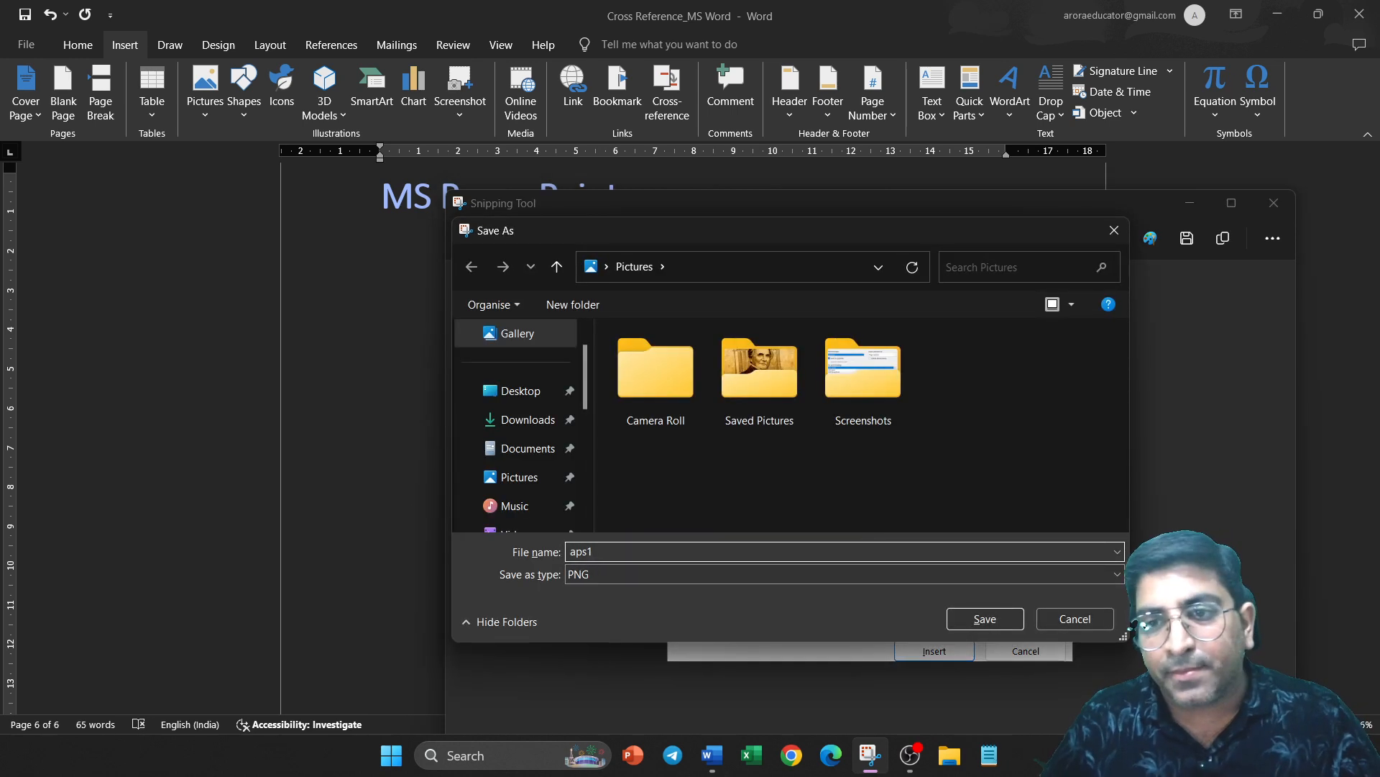
left_click(996, 617)
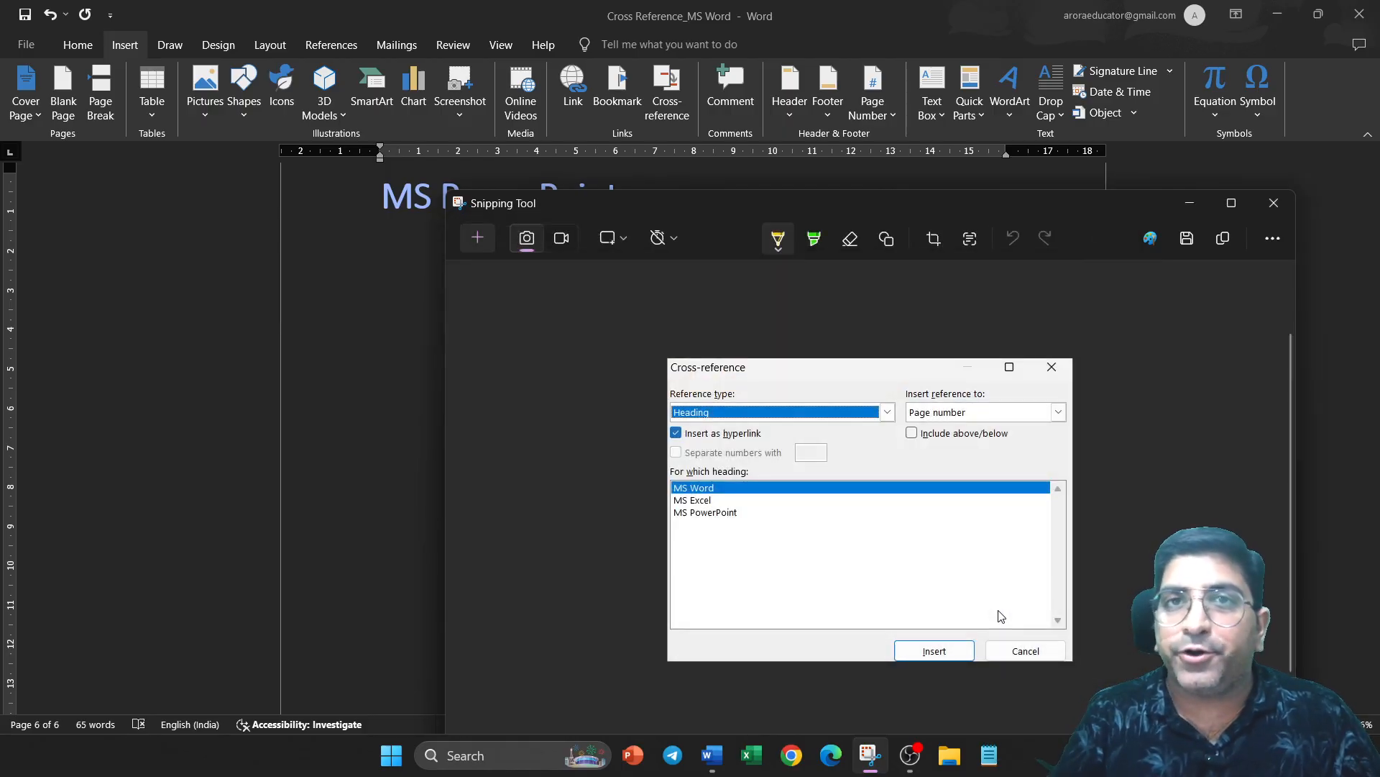
Step: View the snip's print settings without printing, and close Snipping Tool and the Cross-reference dialog
key("ctrl+p")
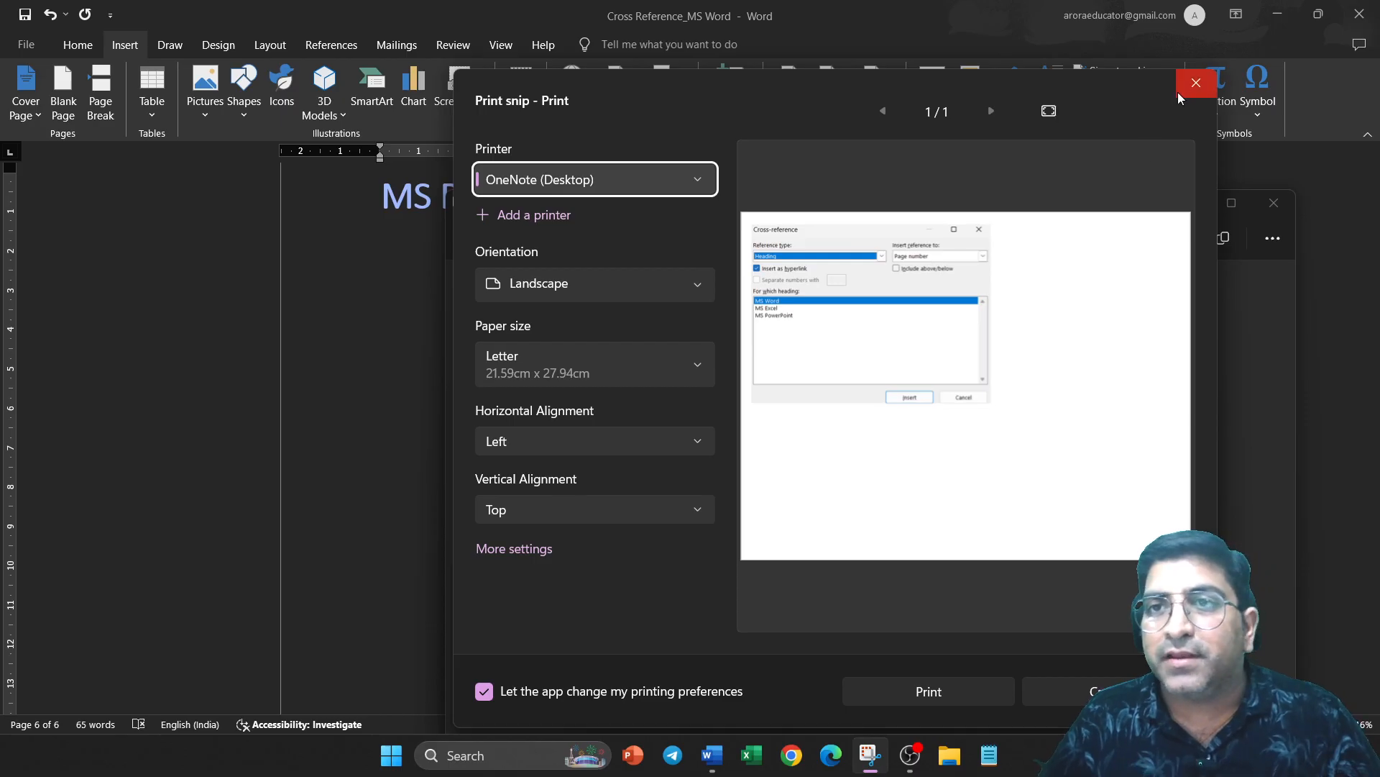
left_click(1196, 82)
left_click(1269, 214)
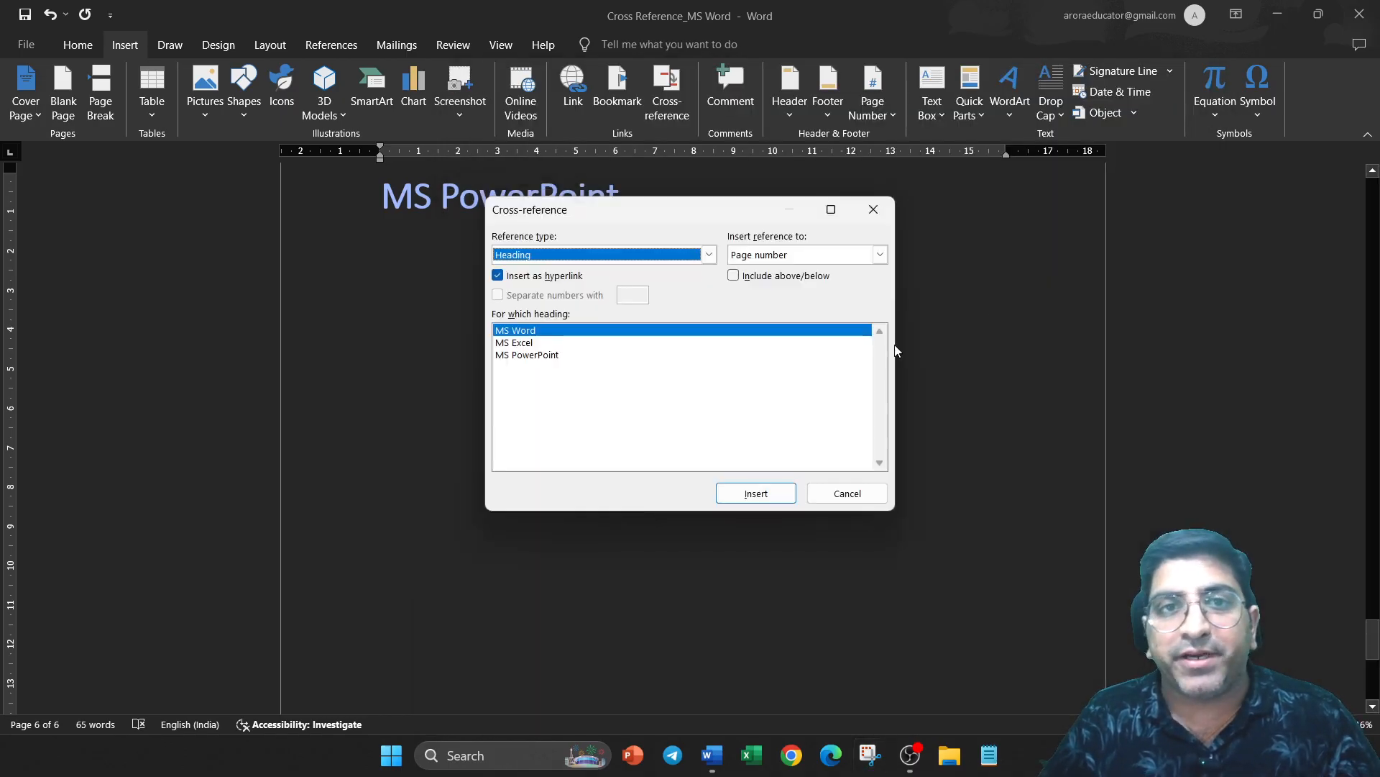
left_click(874, 208)
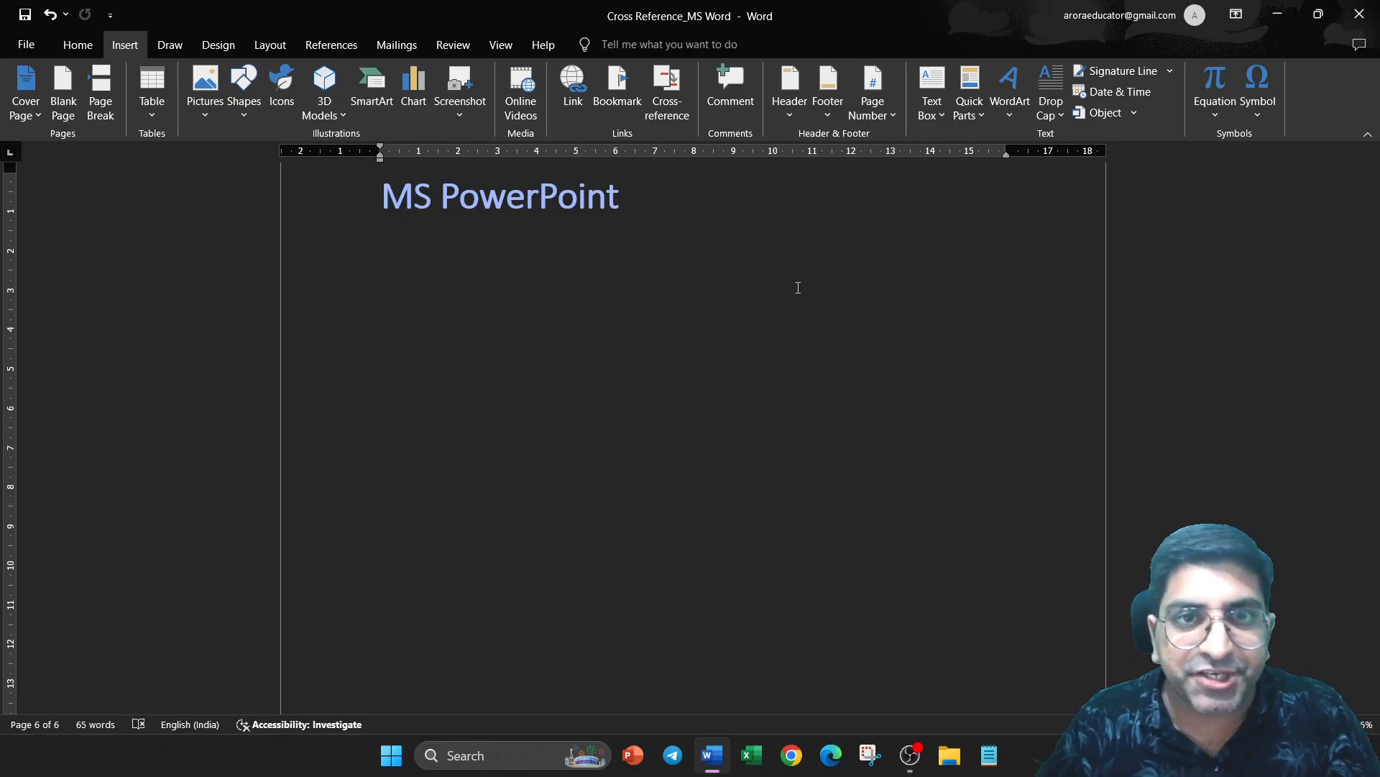
Step: Review the finished Table of Content page and the topic pages that follow it
scroll(824, 328, "up", 1)
scroll(823, 320, "up", 10)
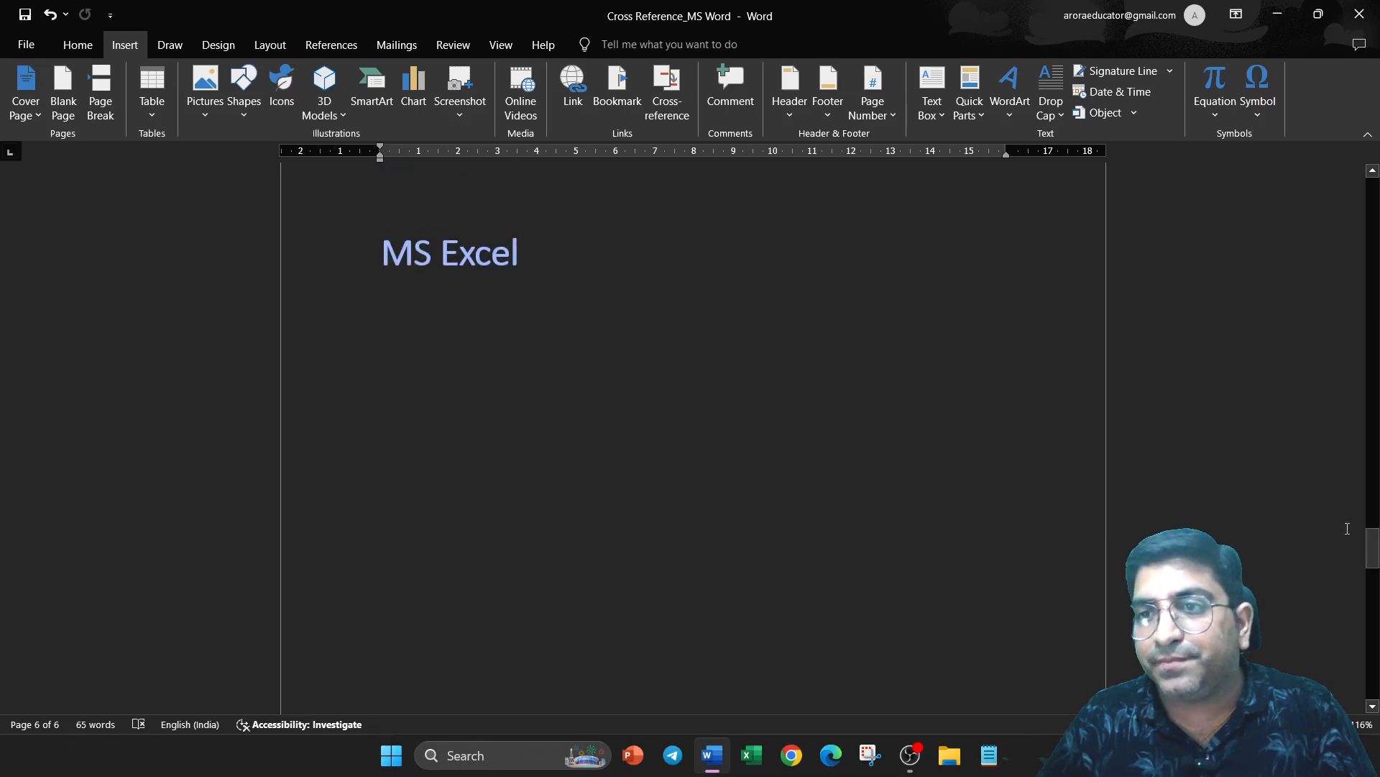
left_click_drag(1375, 564, 1375, 395)
left_click(896, 209)
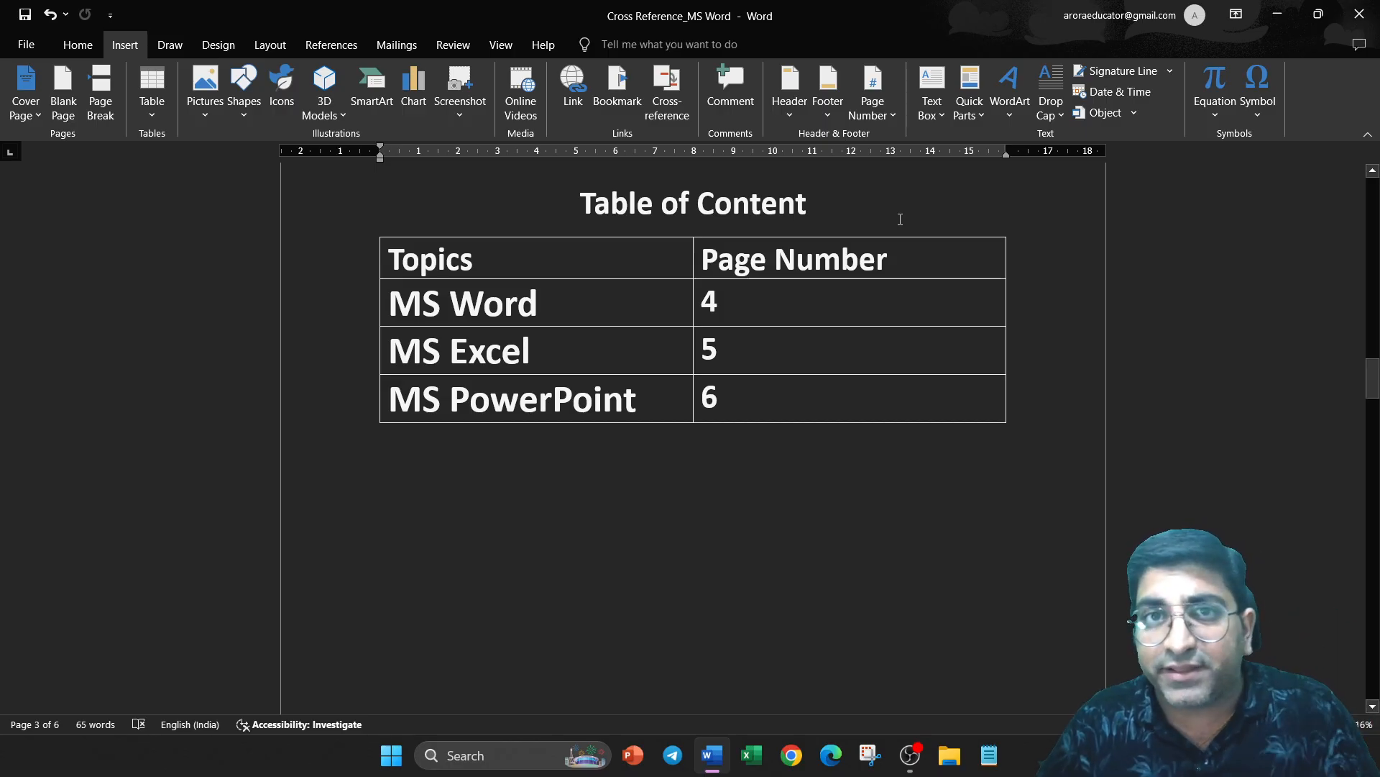
scroll(900, 220, "down", 10)
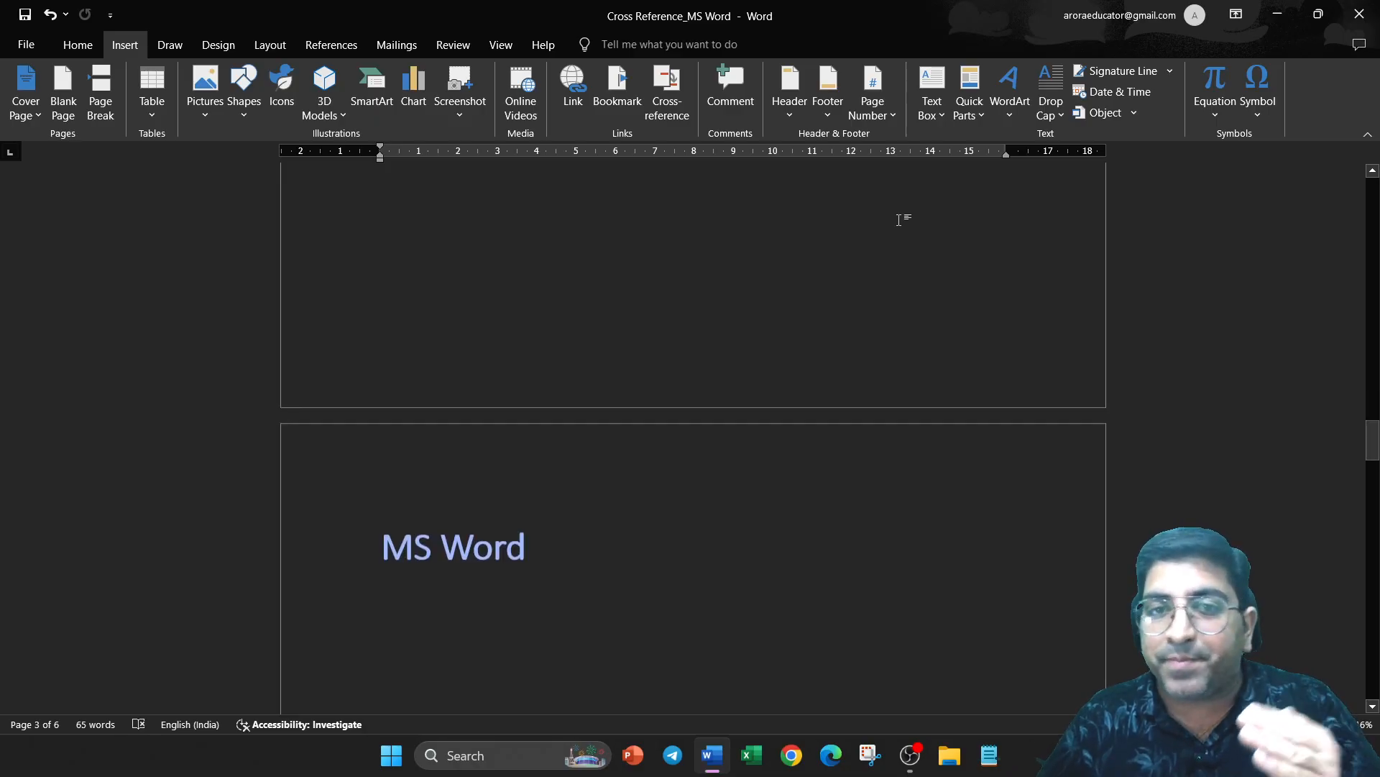
scroll(899, 220, "down", 8)
scroll(900, 219, "down", 15)
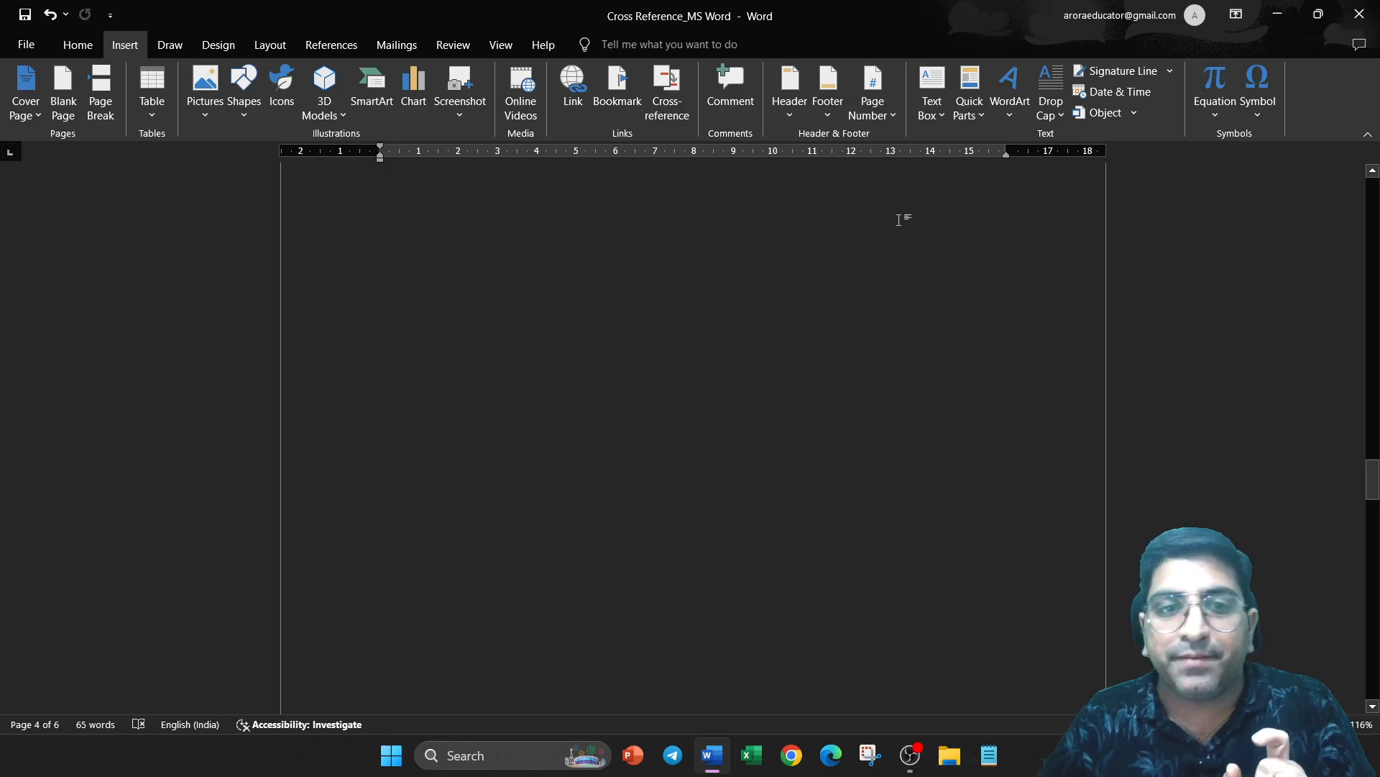
scroll(900, 219, "down", 15)
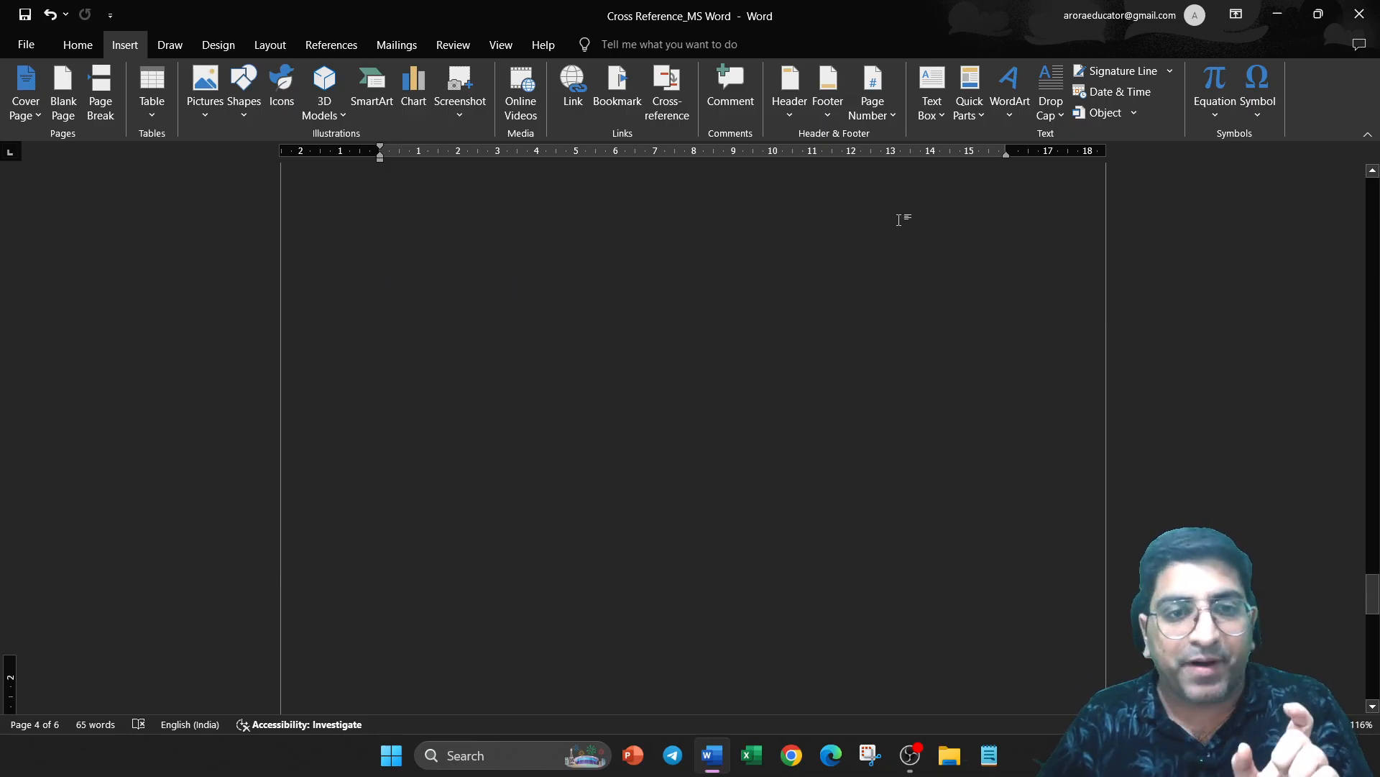
scroll(891, 263, "up", 10)
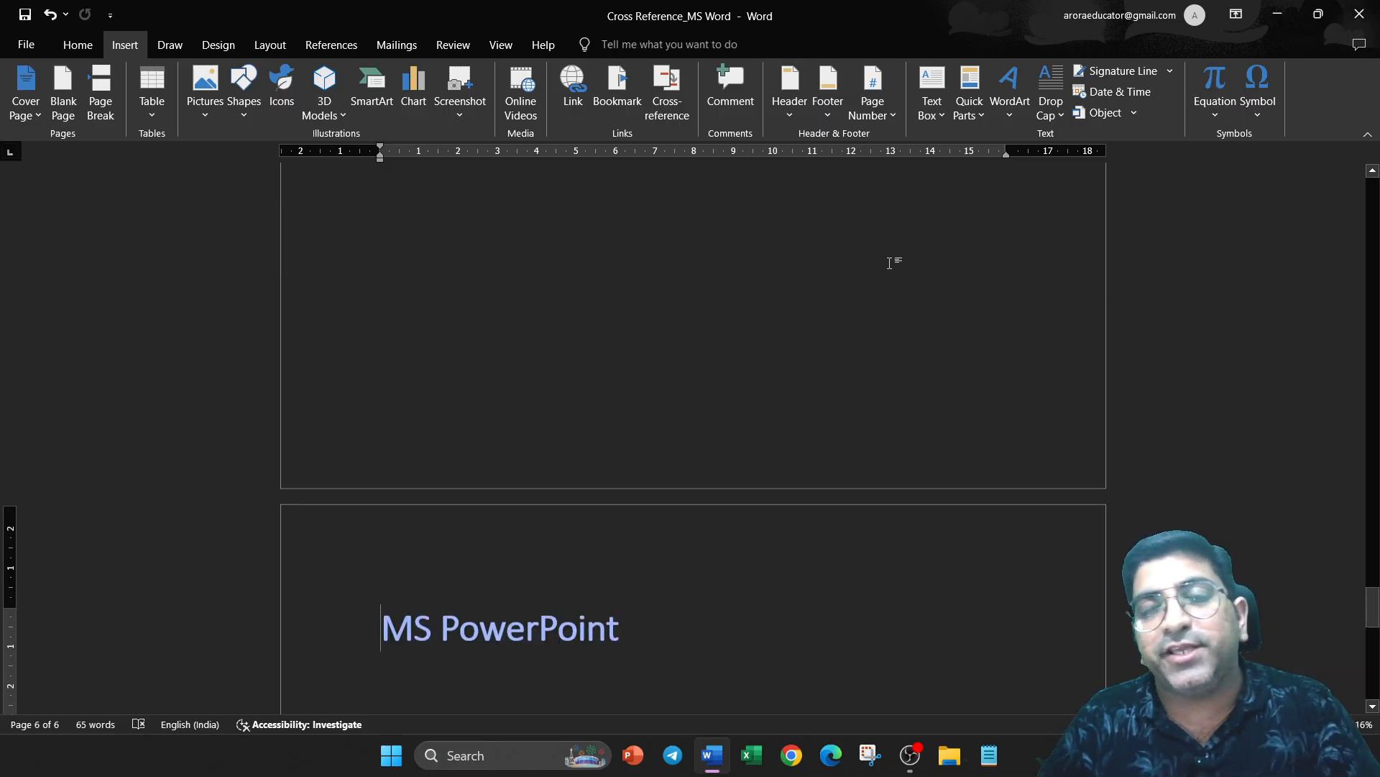
scroll(885, 241, "up", 3)
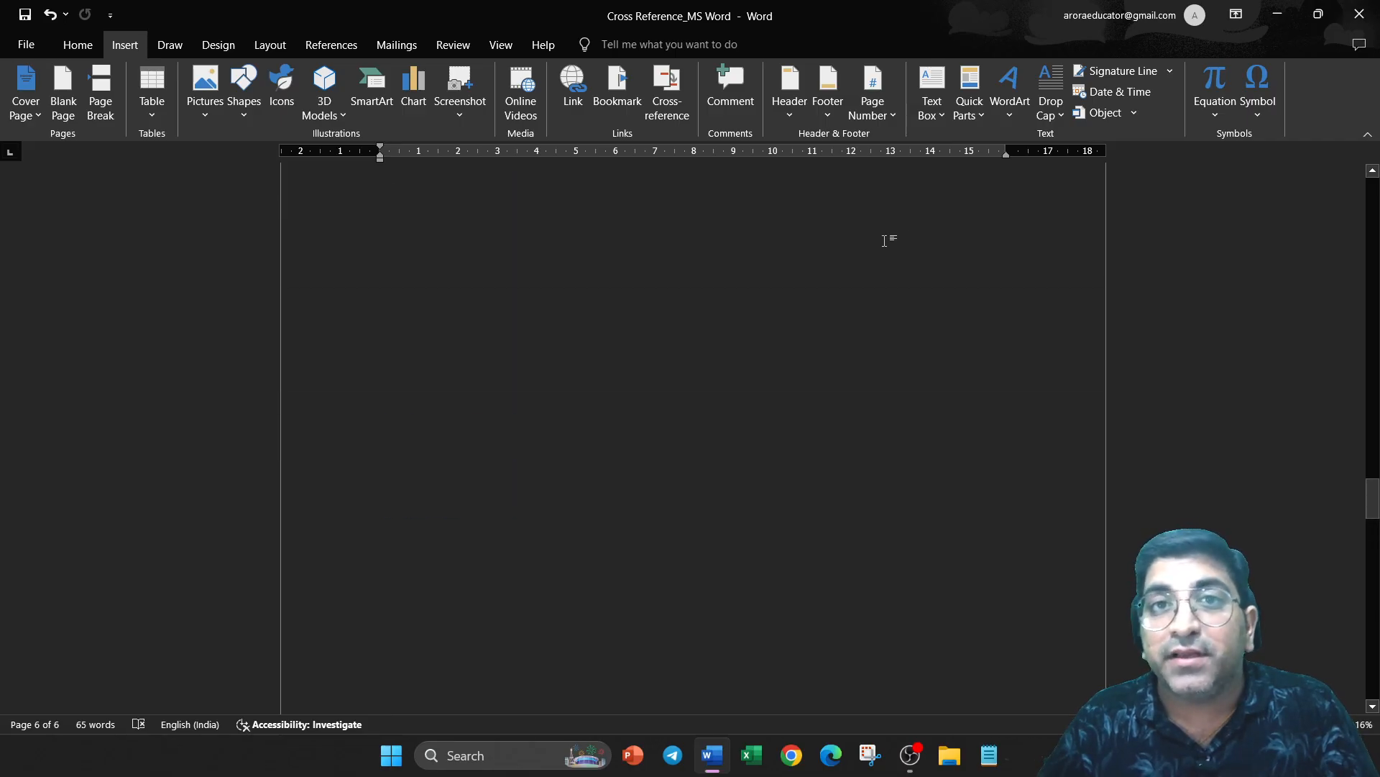
Step: Review the topic heading pages, the Table of Content page and the heading style available for the topics
scroll(885, 241, "up", 5)
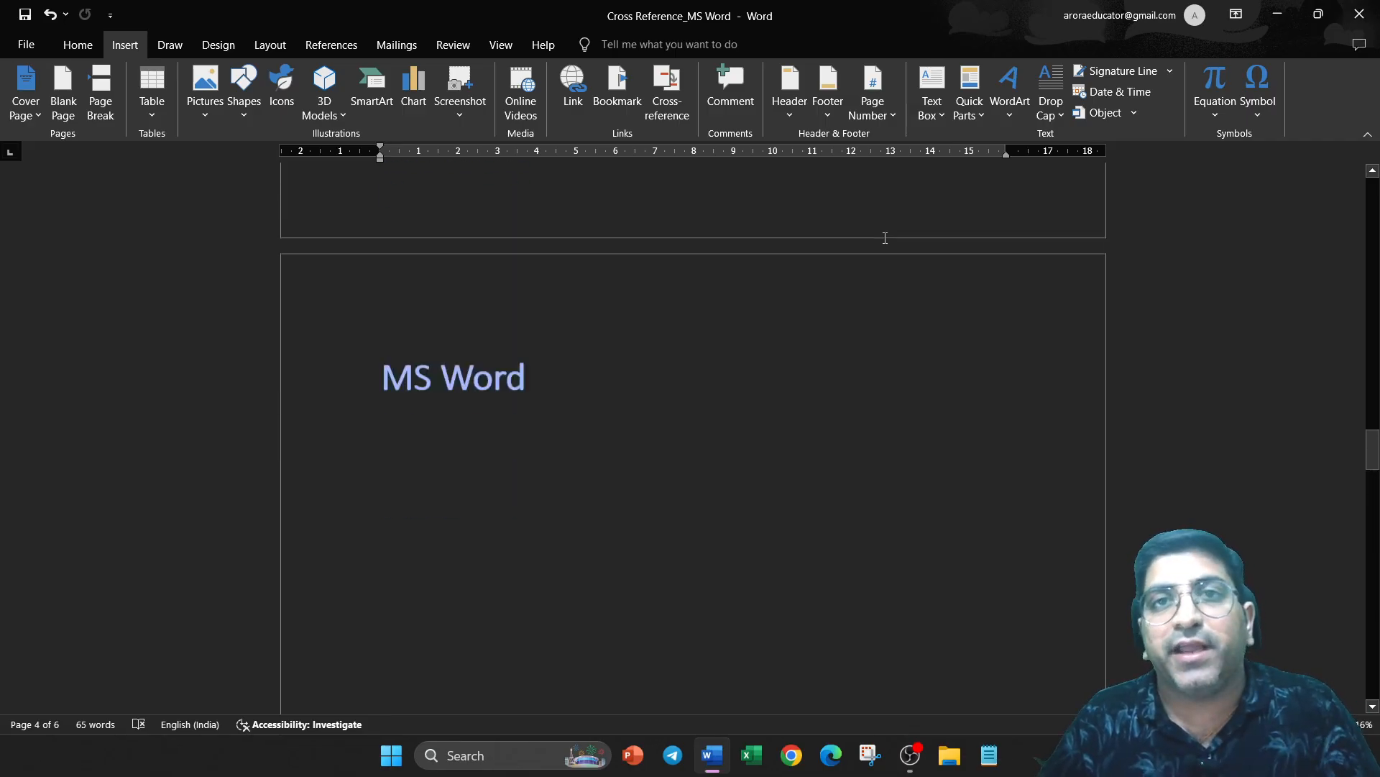
scroll(885, 238, "up", 8)
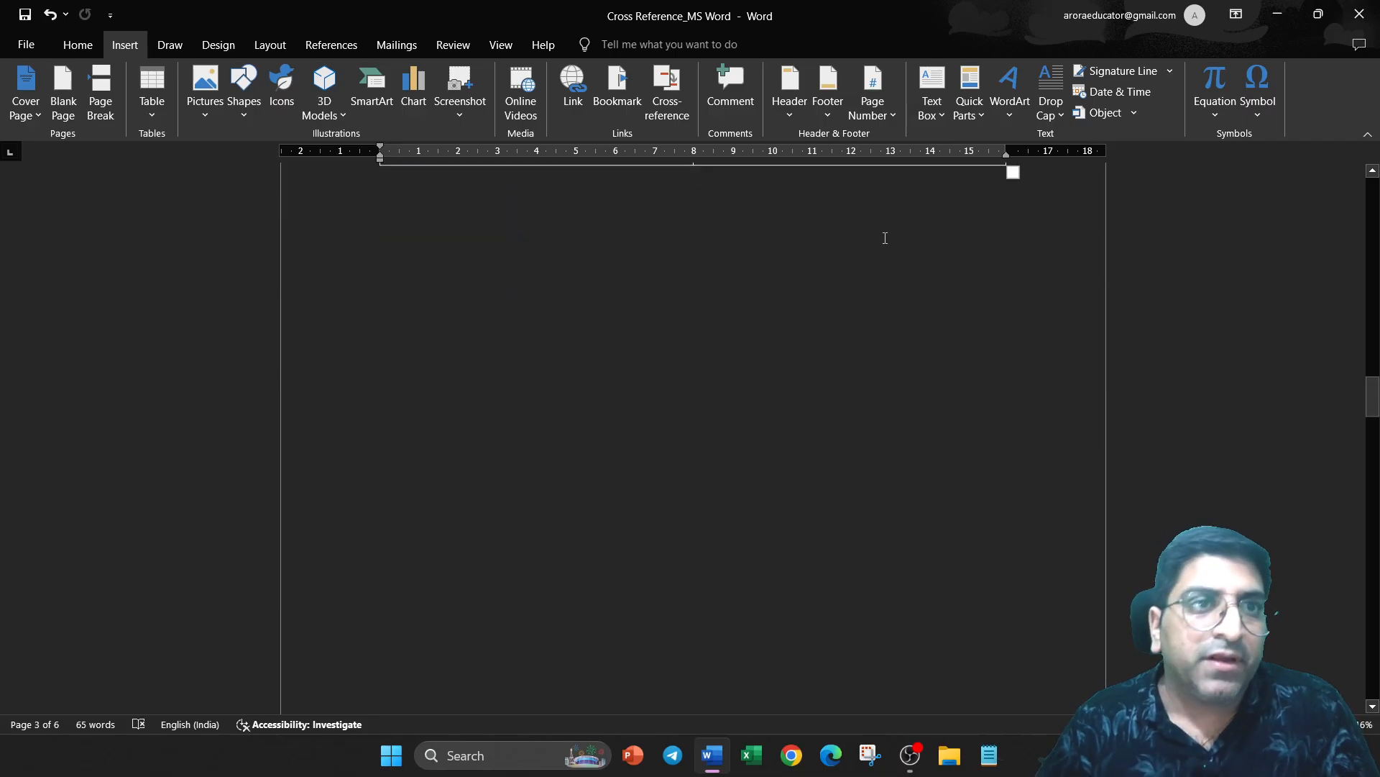
left_click(75, 48)
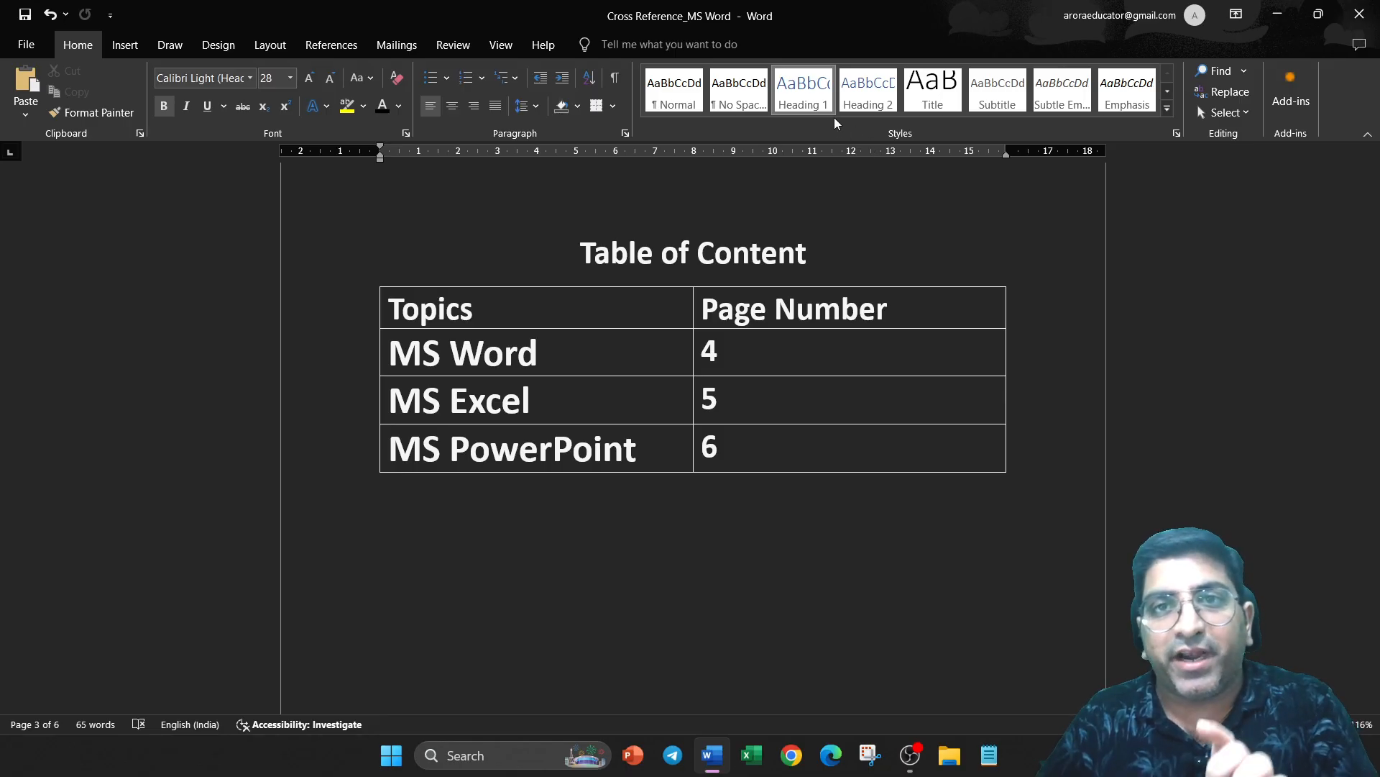
scroll(667, 587, "down", 6)
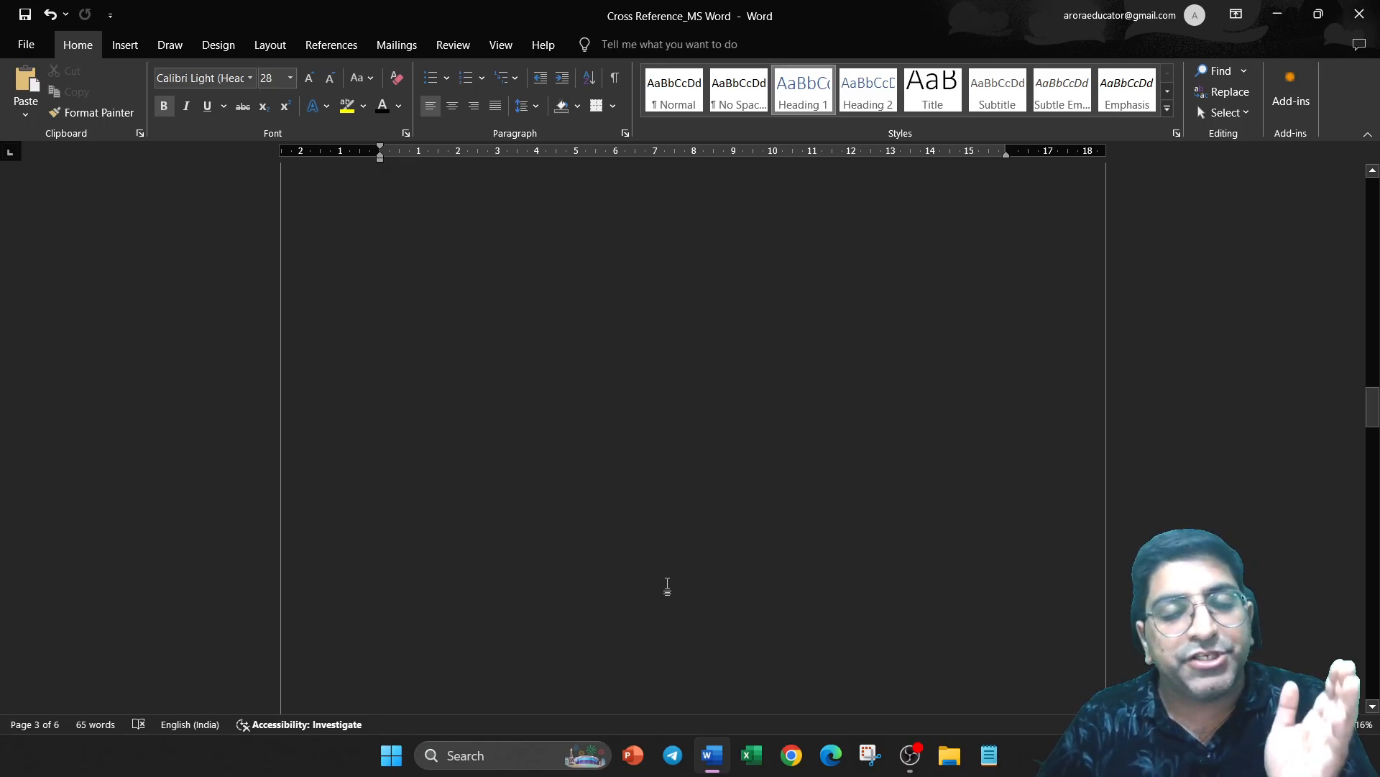
scroll(666, 577, "up", 5)
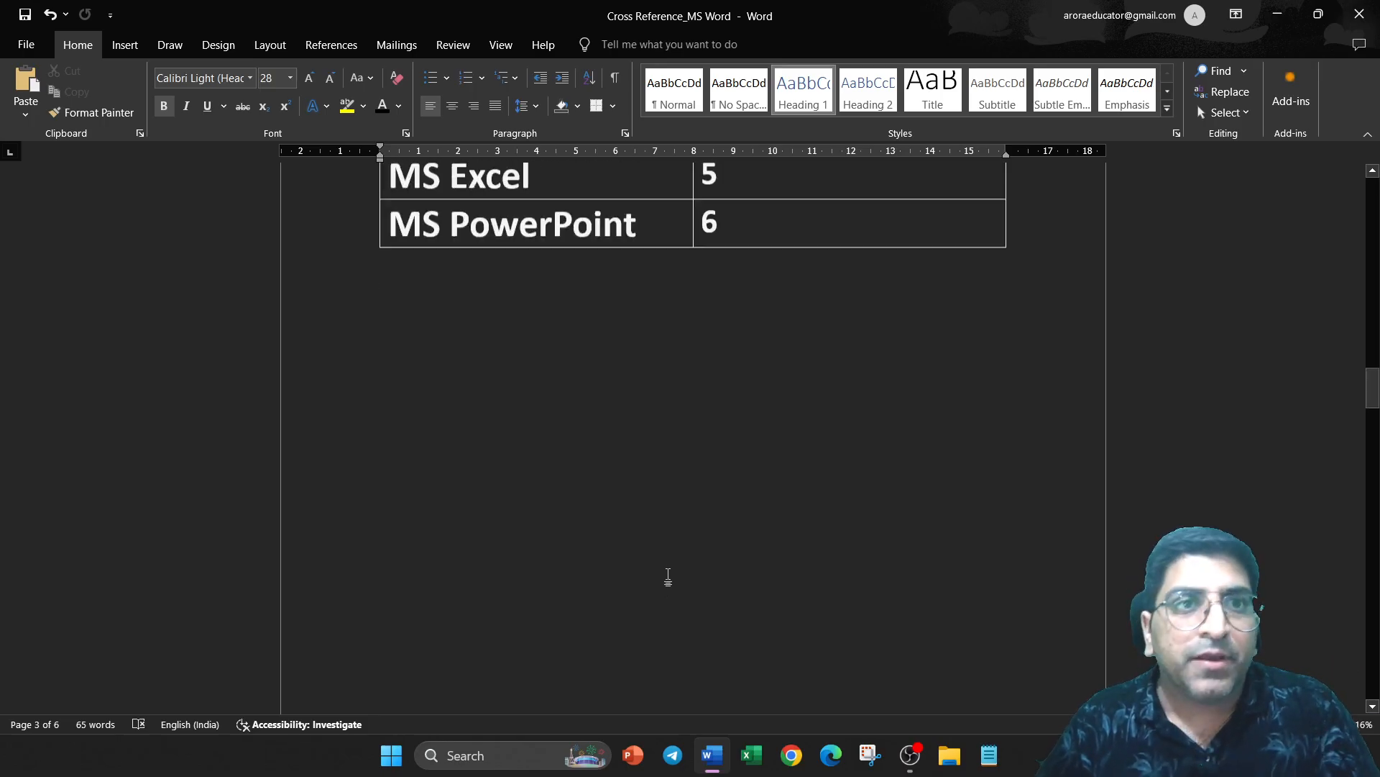
Step: Examine the heading options in the Cross-reference dialog, close it without inserting anything, and return to the Table of Content
left_click(125, 45)
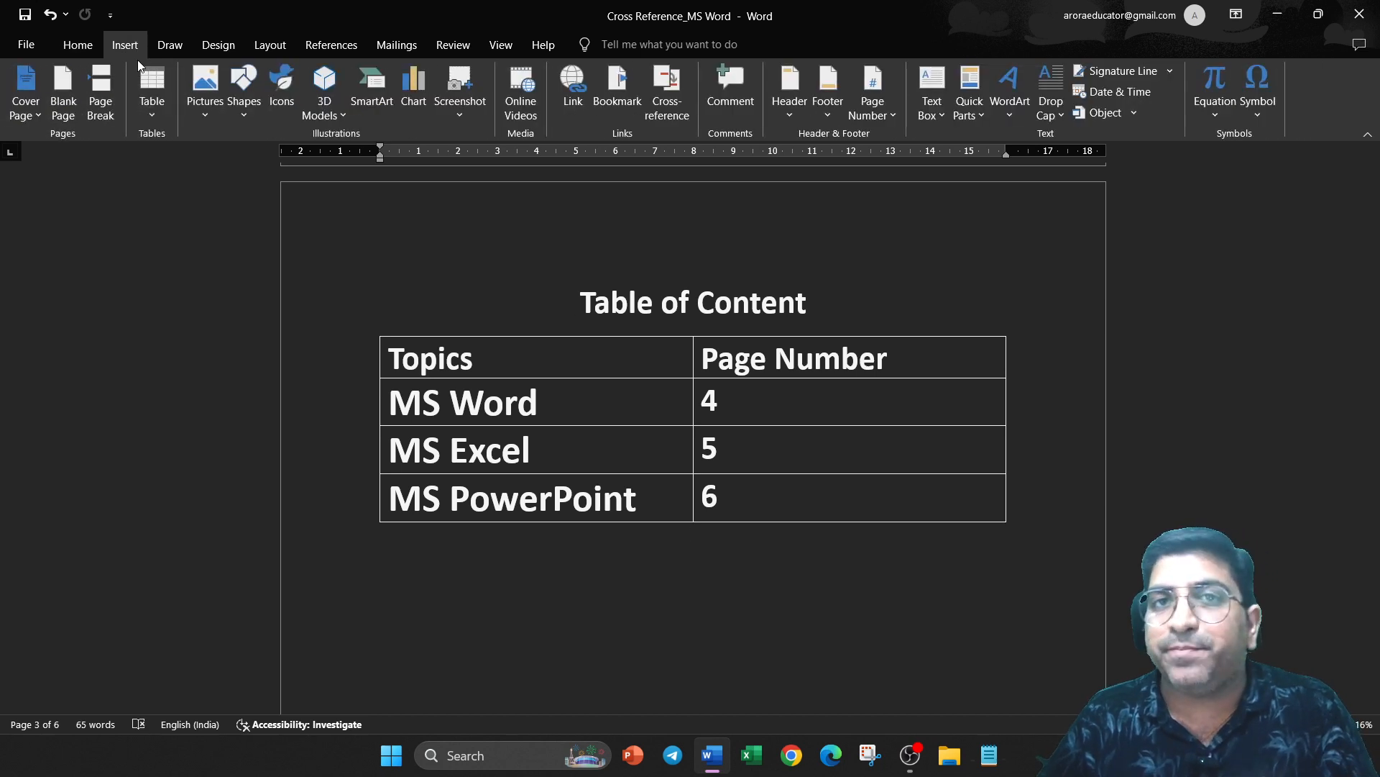
left_click(683, 104)
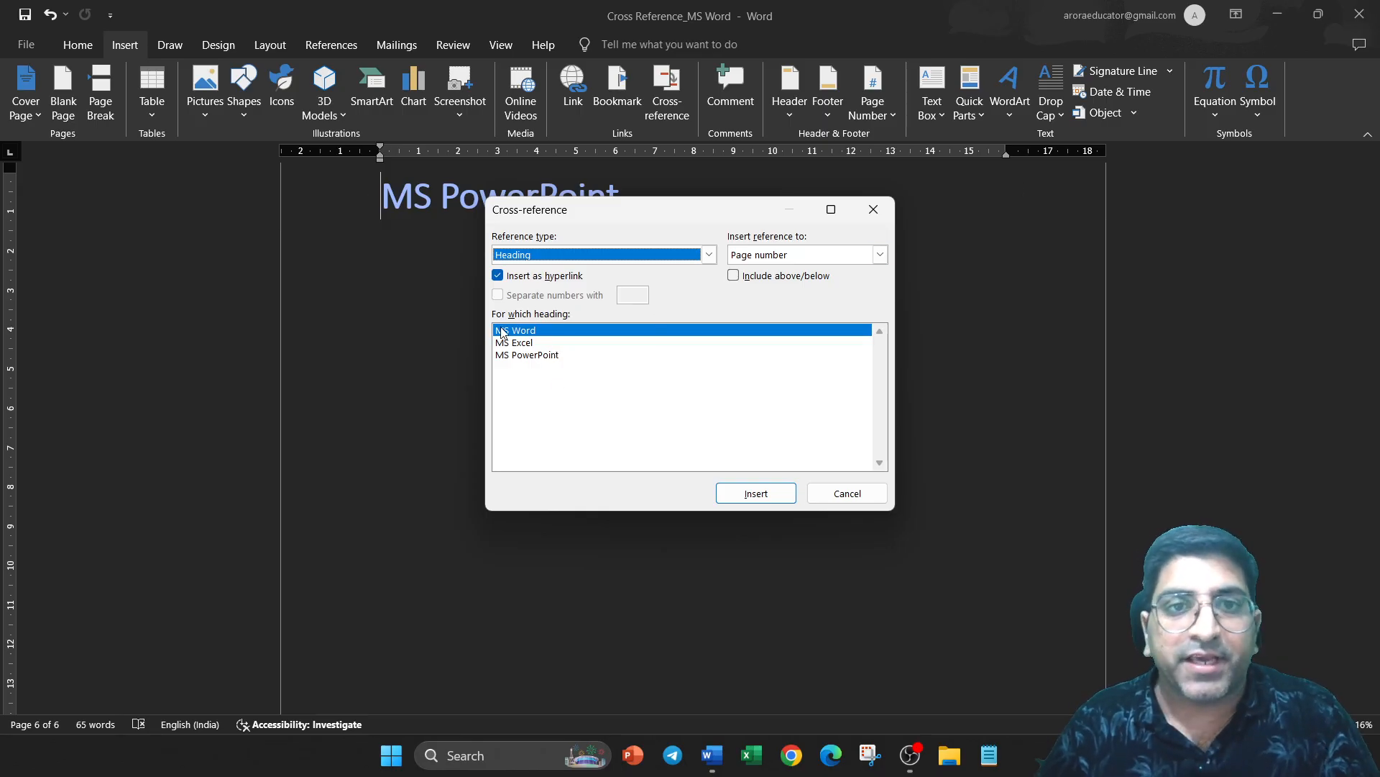
left_click(871, 212)
scroll(747, 424, "up", 4)
scroll(747, 425, "up", 20)
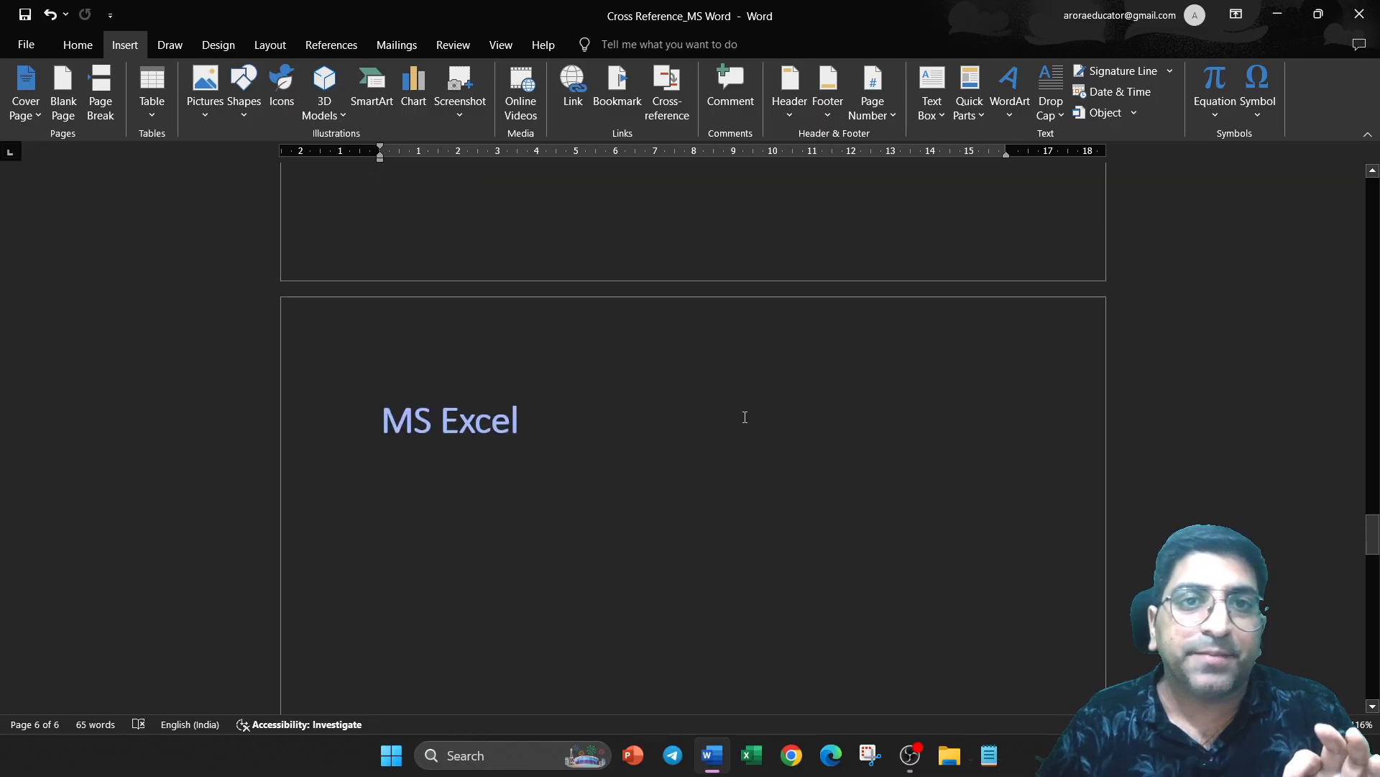
scroll(745, 416, "up", 20)
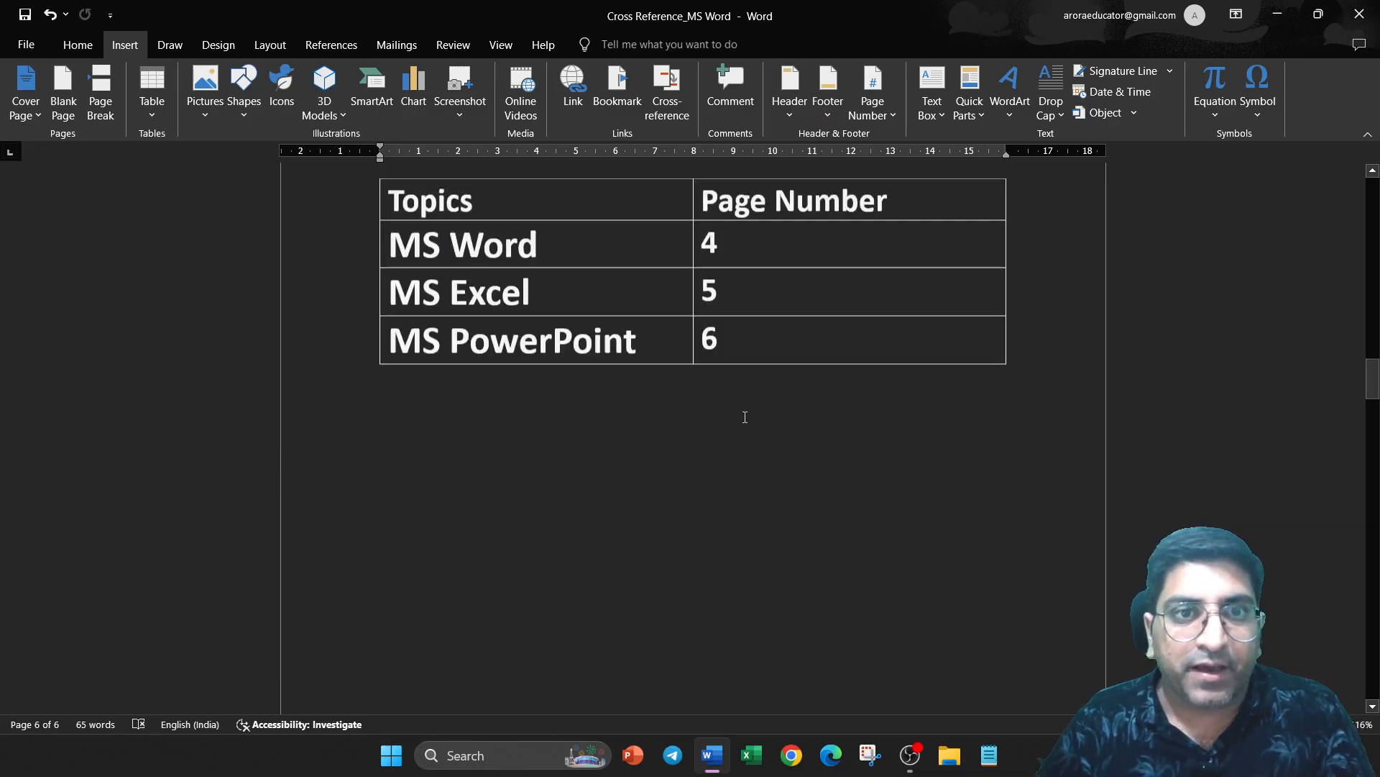
Step: Check the Cross-reference heading choices for the MS Word, MS Excel and MS PowerPoint topic cells without inserting any reference
left_click_drag(556, 530, 388, 515)
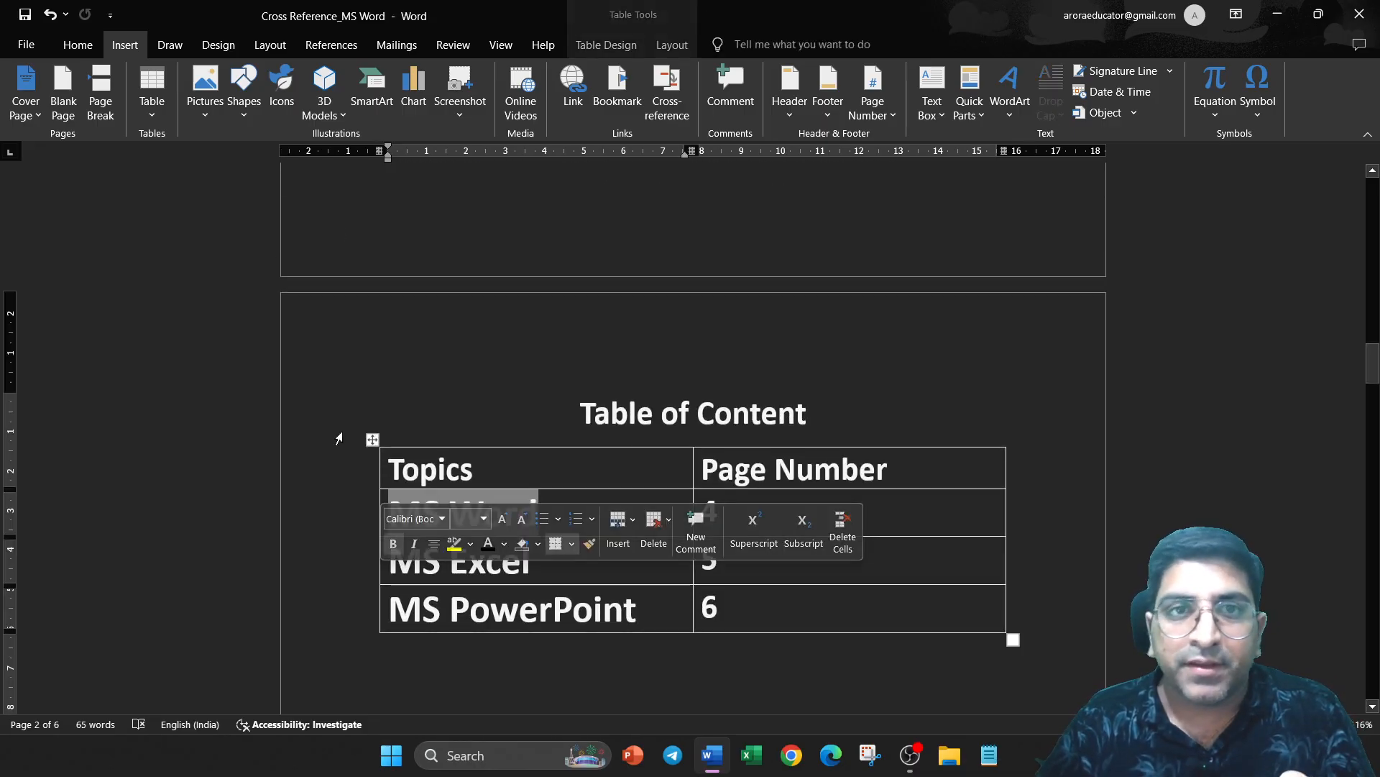
left_click(644, 98)
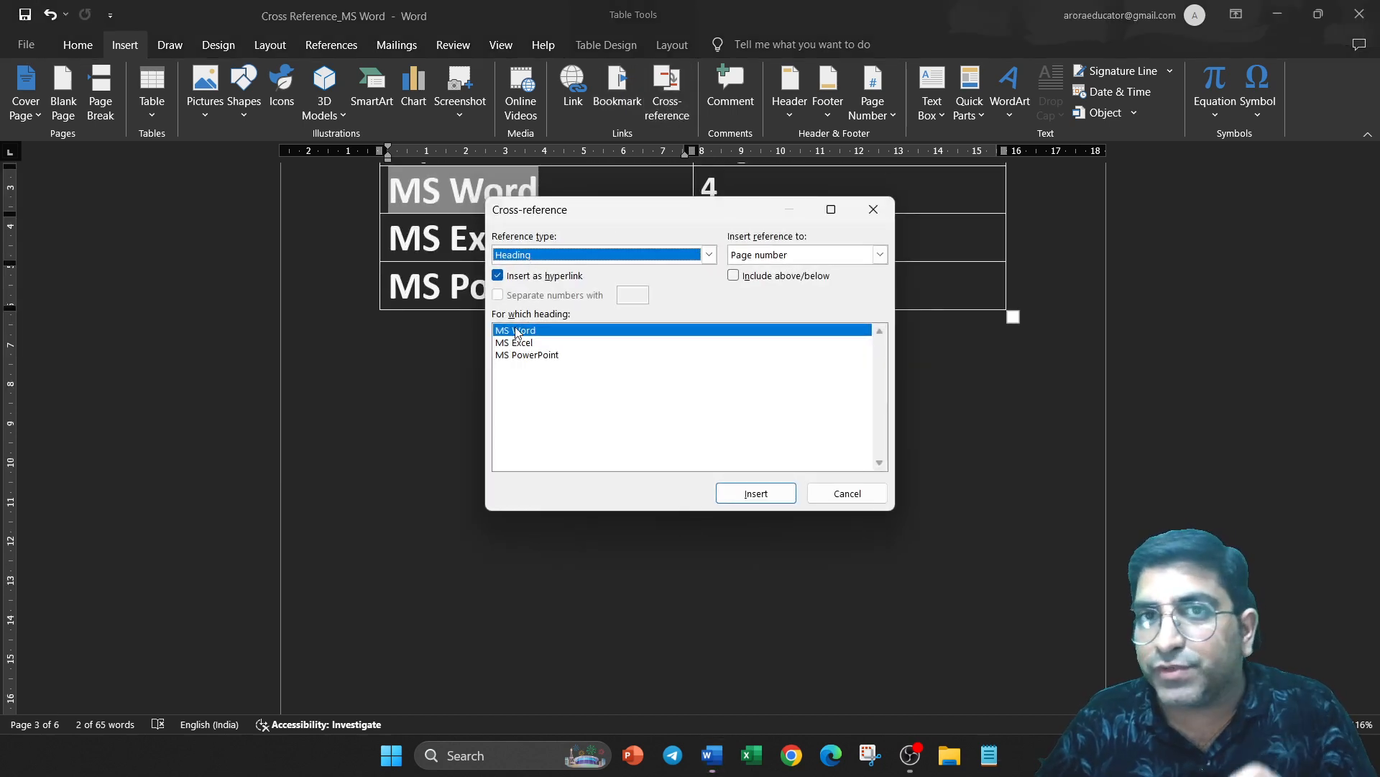
left_click(875, 211)
left_click_drag(552, 238, 388, 239)
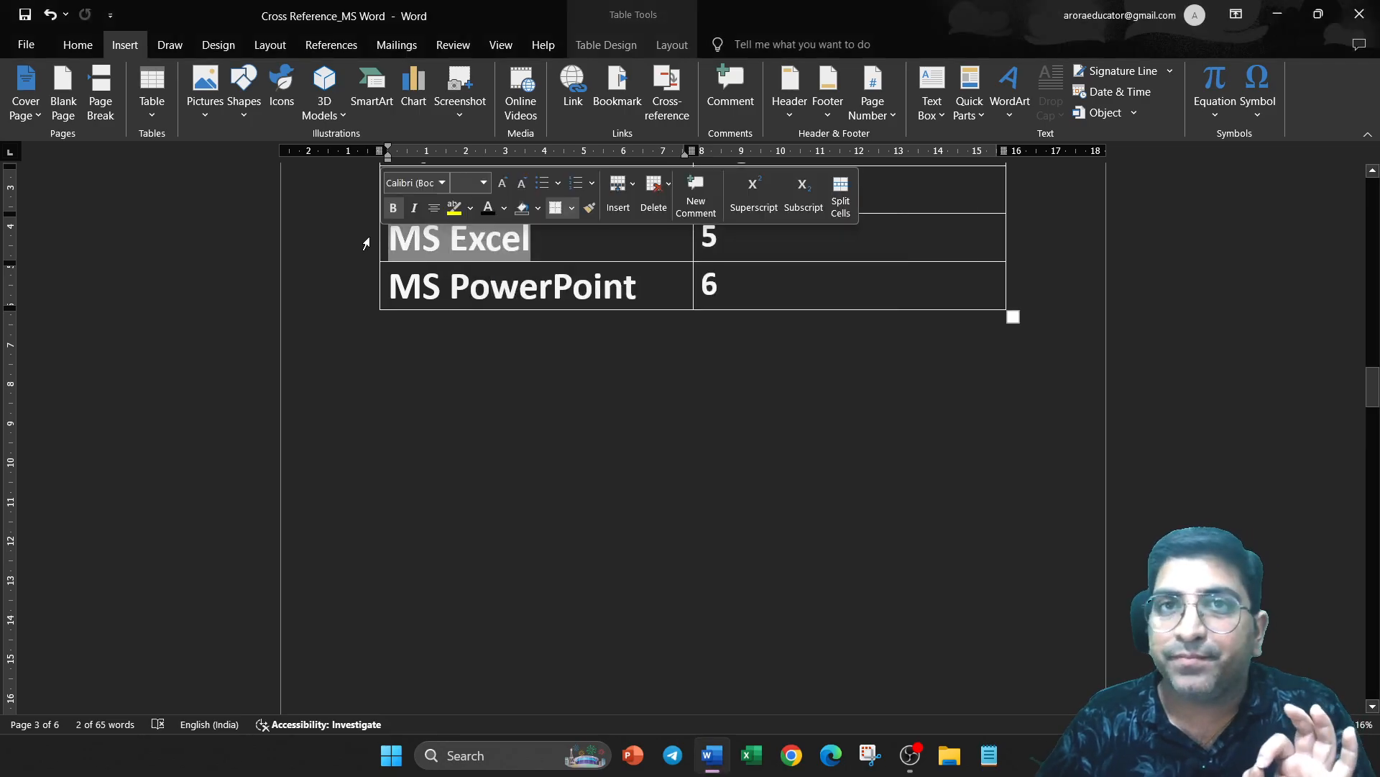
left_click(665, 97)
left_click(525, 344)
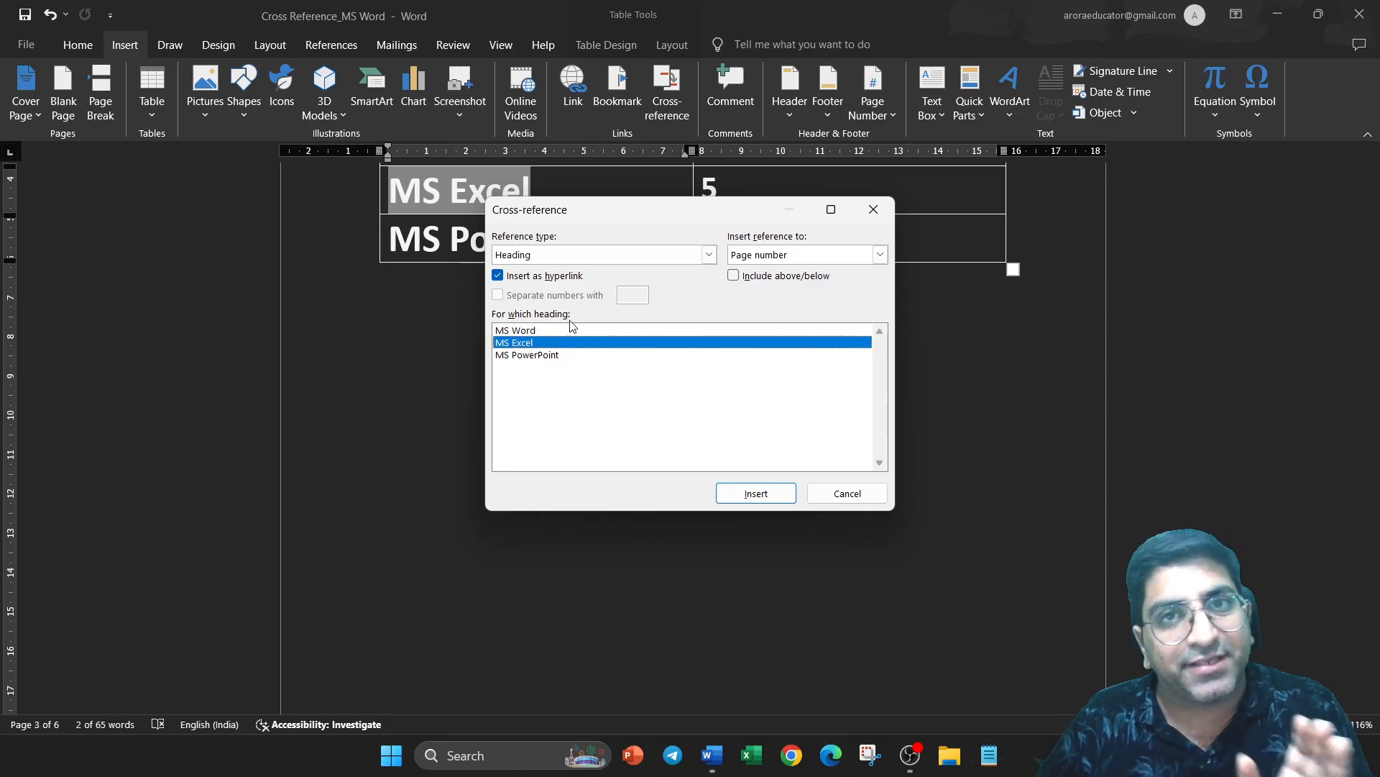
left_click(873, 209)
left_click_drag(635, 241, 333, 249)
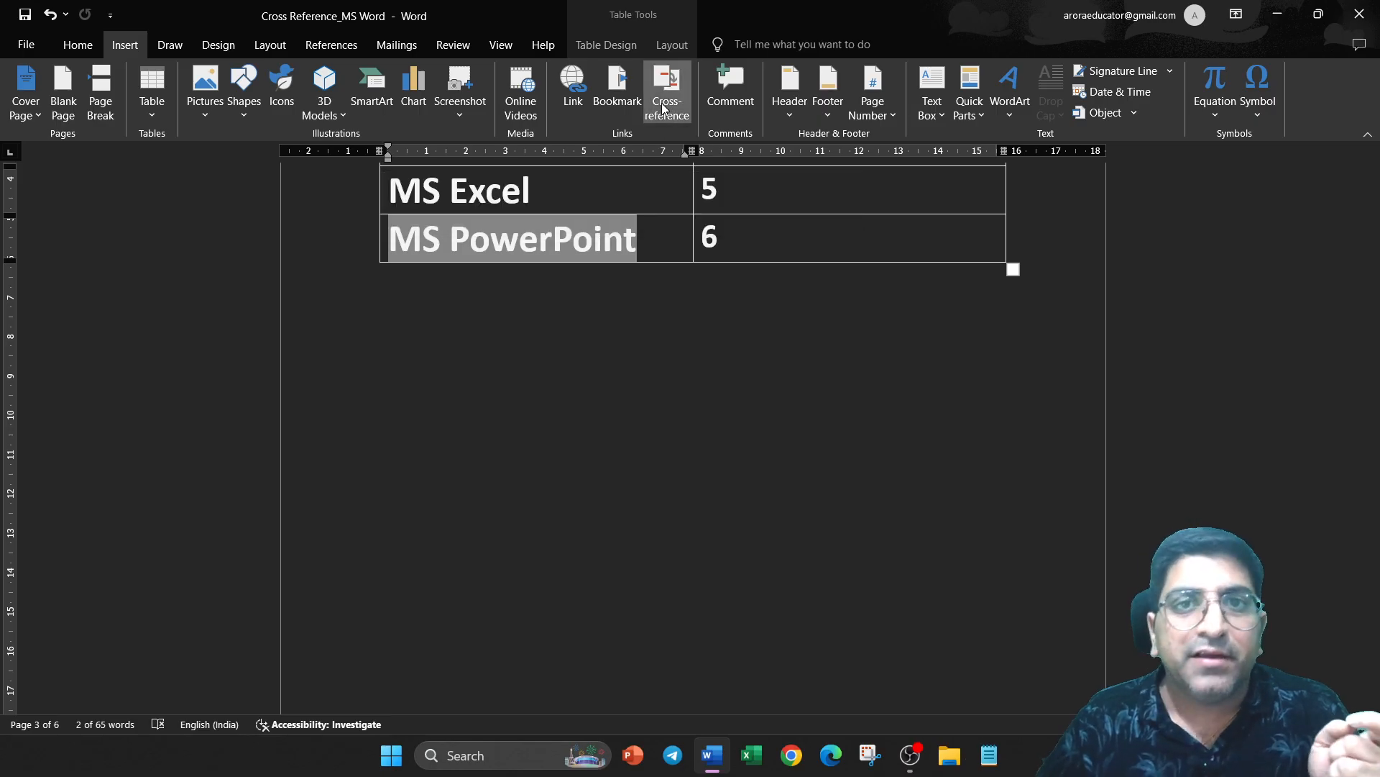
left_click(660, 109)
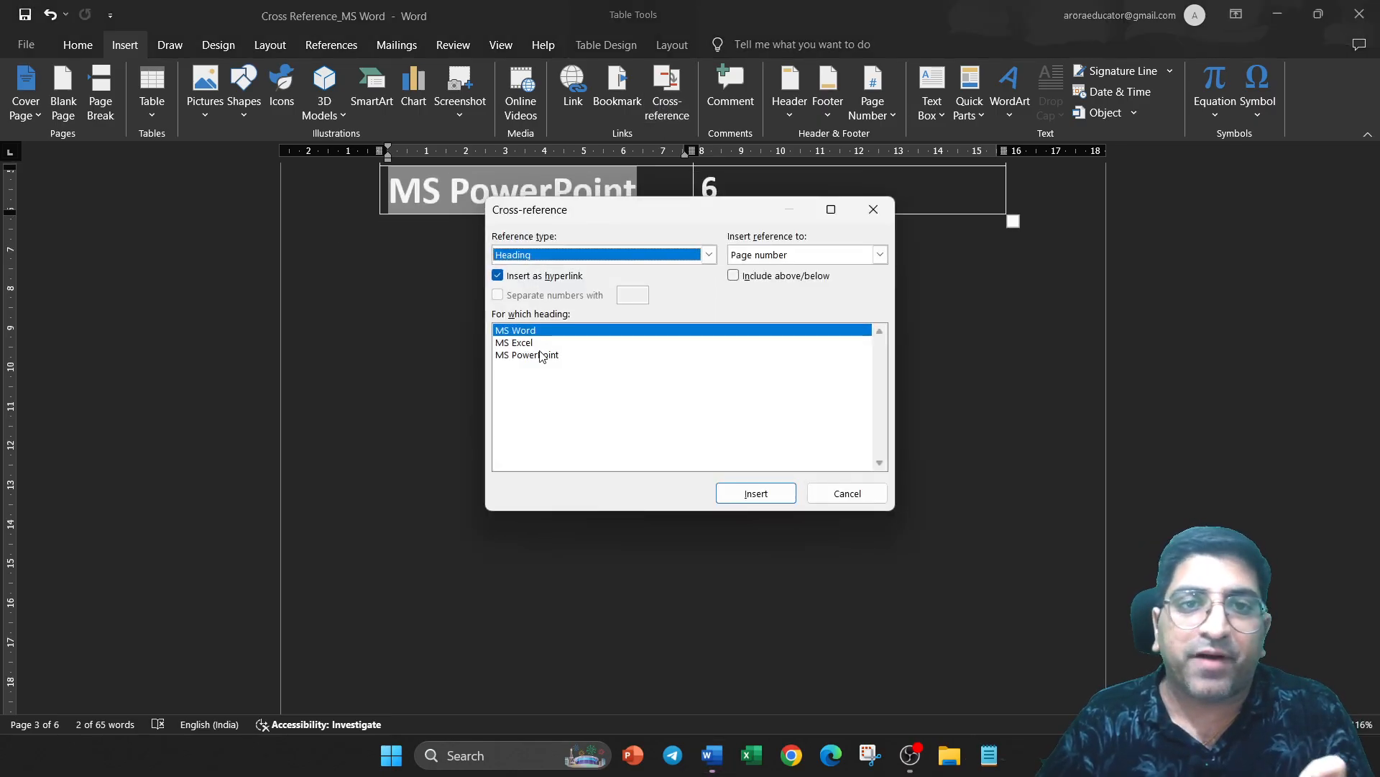
left_click(874, 209)
scroll(770, 271, "up", 3)
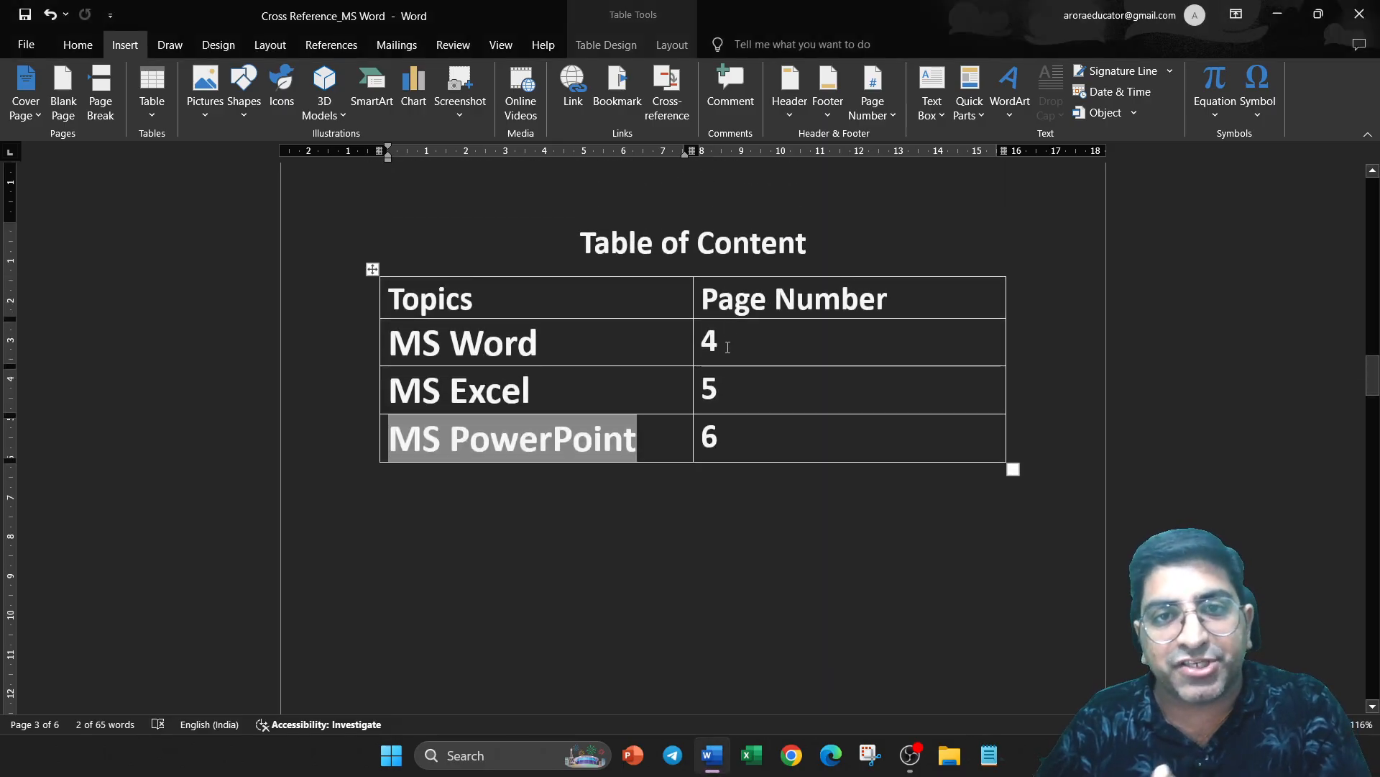
Step: Replace the page number in the MS Word row with a hyperlinked page-number cross-reference to the MS Word heading
left_click_drag(712, 338, 686, 344)
left_click(696, 340)
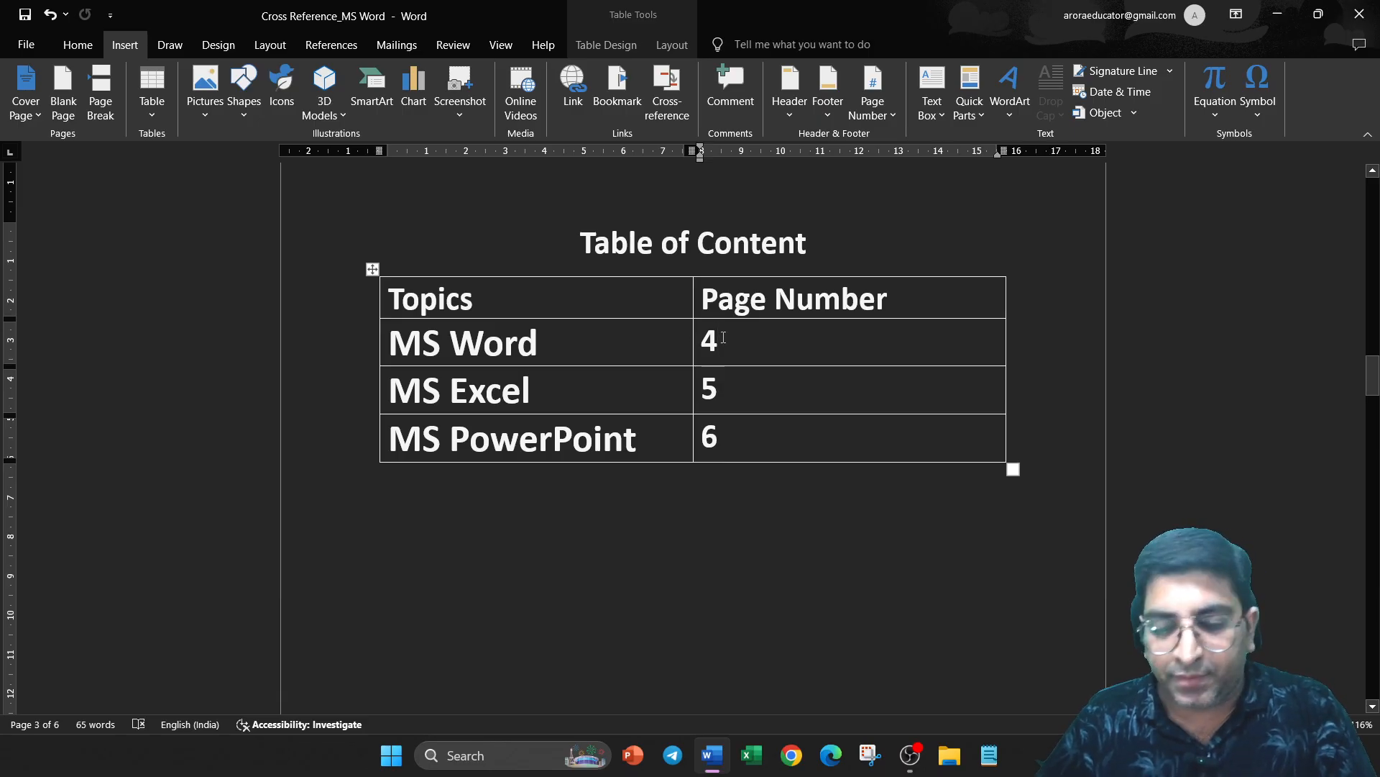
double_click(723, 337)
key("Delete")
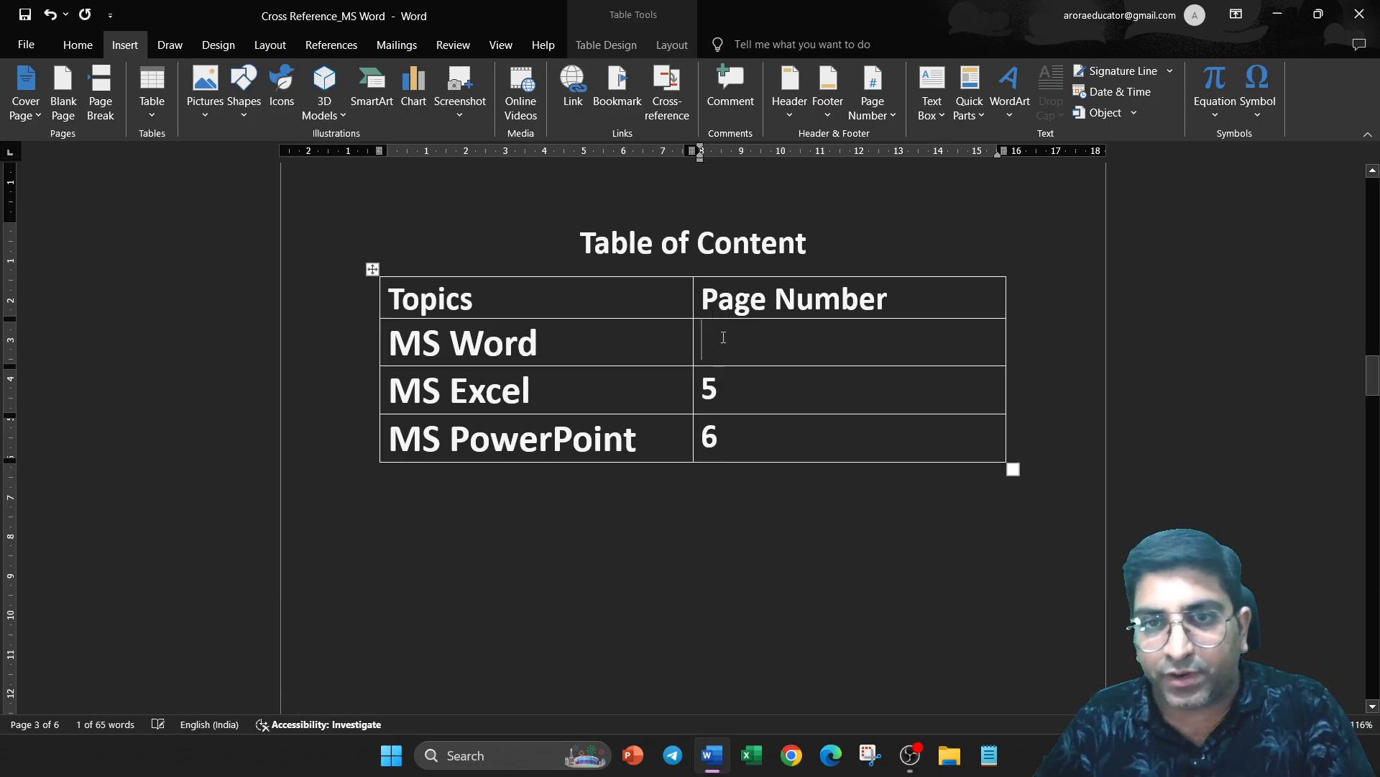
left_click(665, 112)
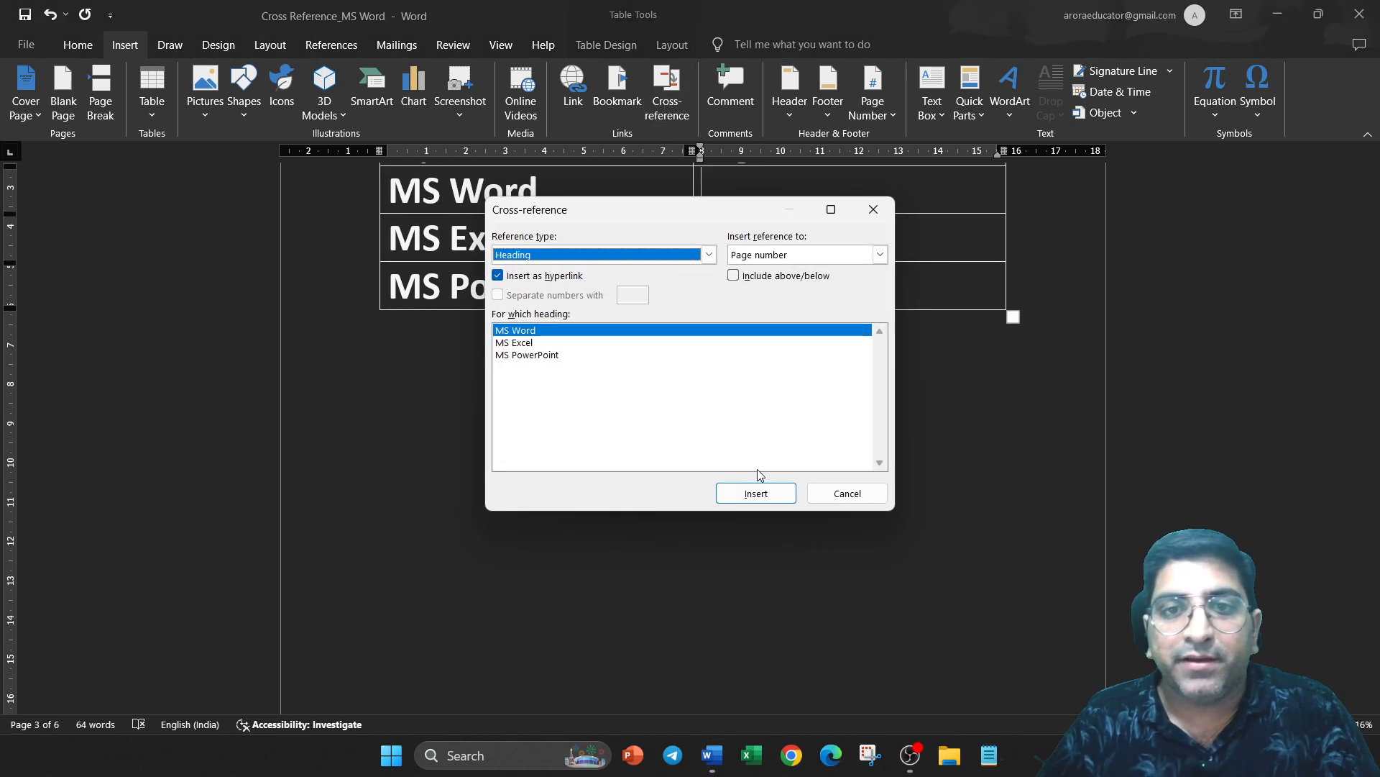
left_click(756, 491)
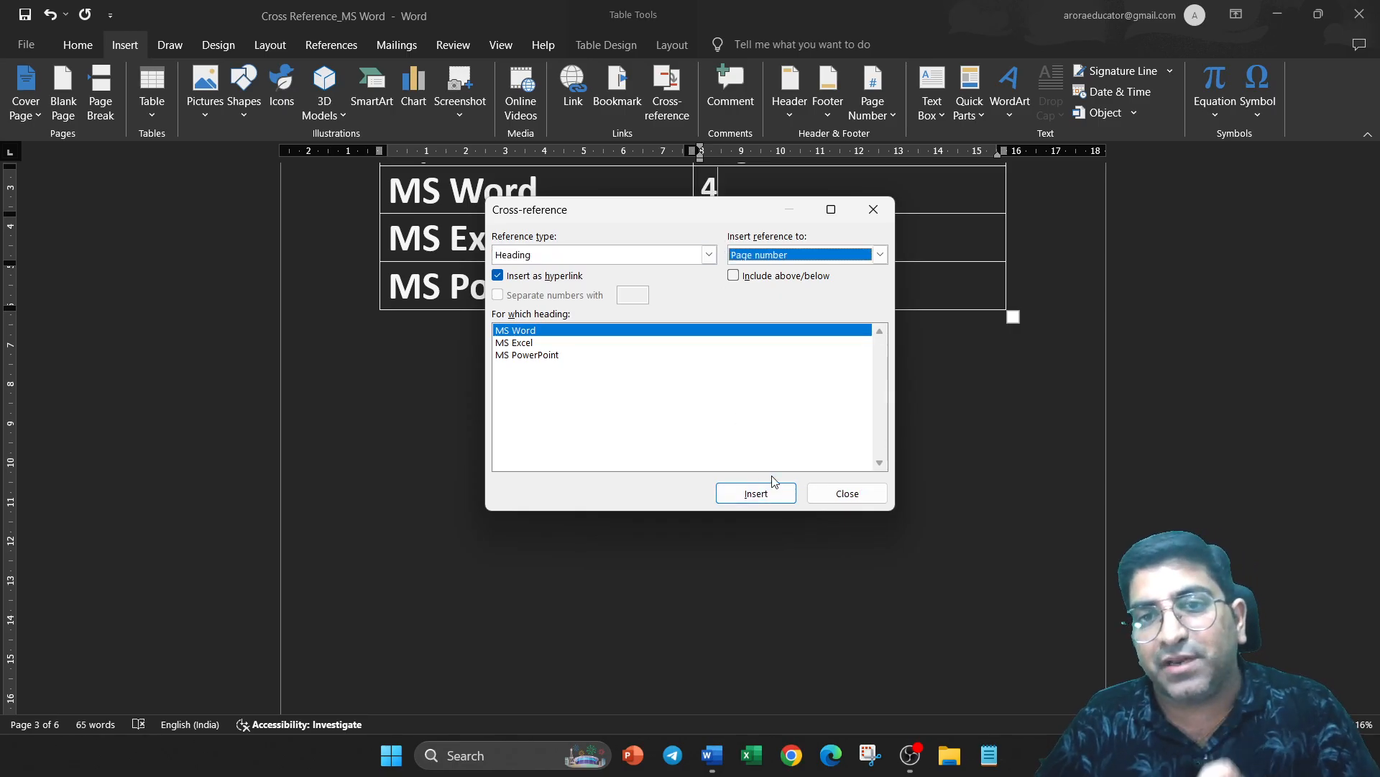
left_click(872, 211)
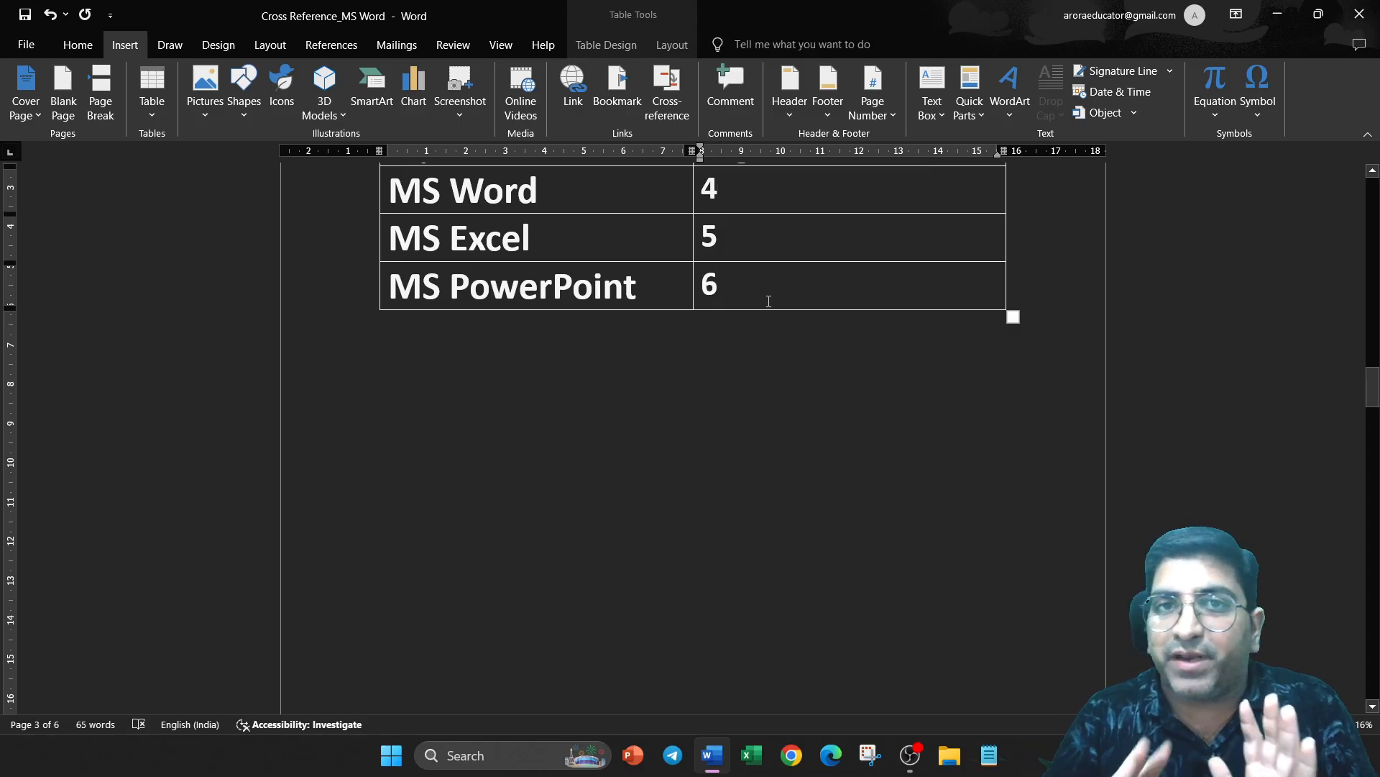
scroll(747, 436, "up", 1)
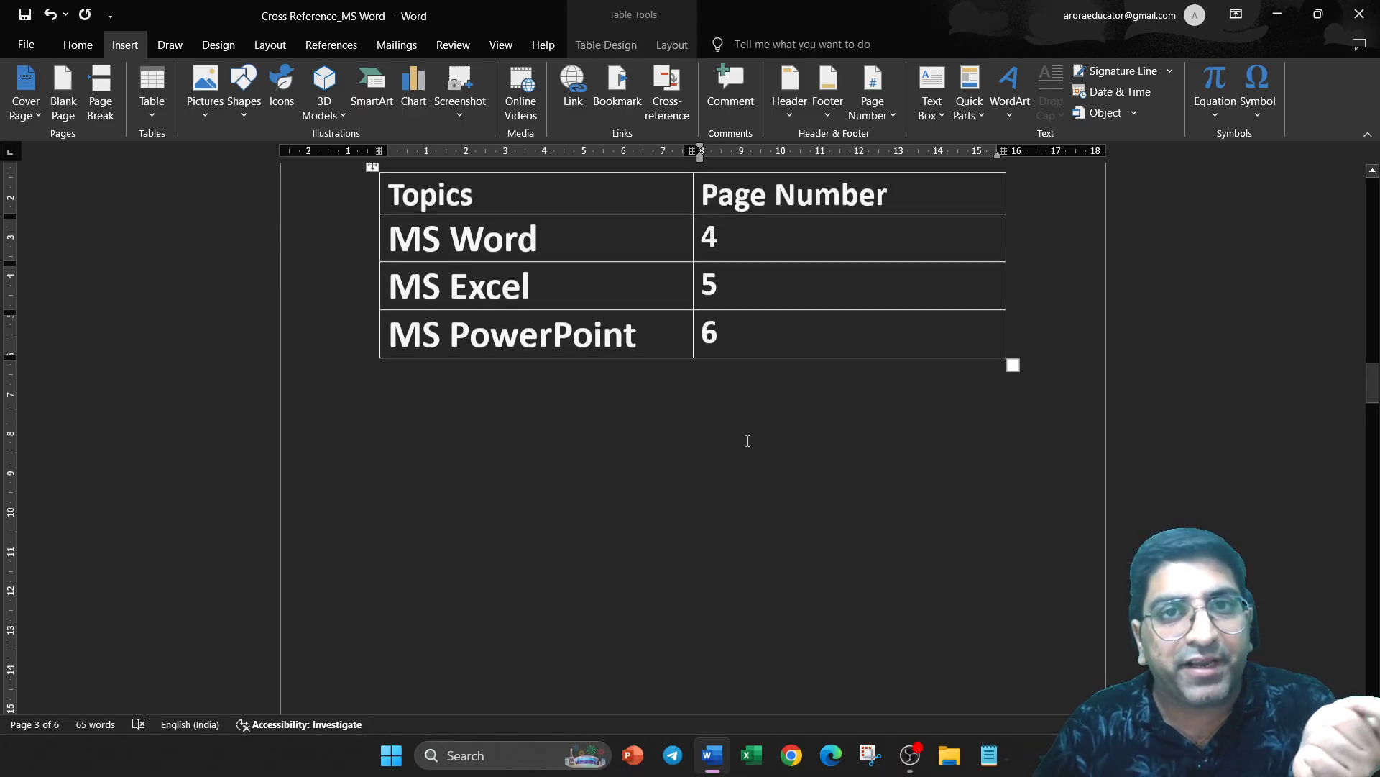
Step: Test the MS Word, MS Excel and MS PowerPoint links in the Table of Content by following each to its heading
scroll(747, 436, "up", 2)
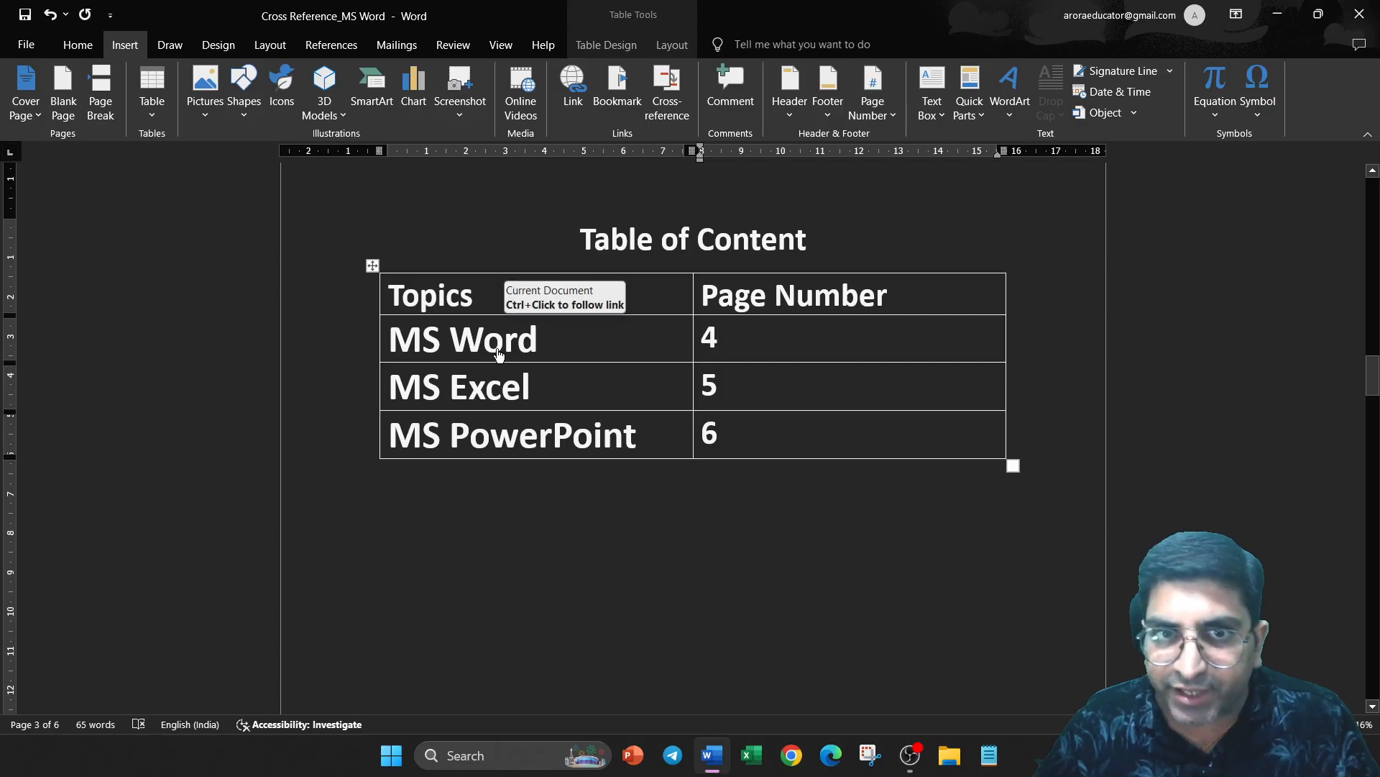
left_click(499, 354, "ctrl")
scroll(498, 346, "up", 15)
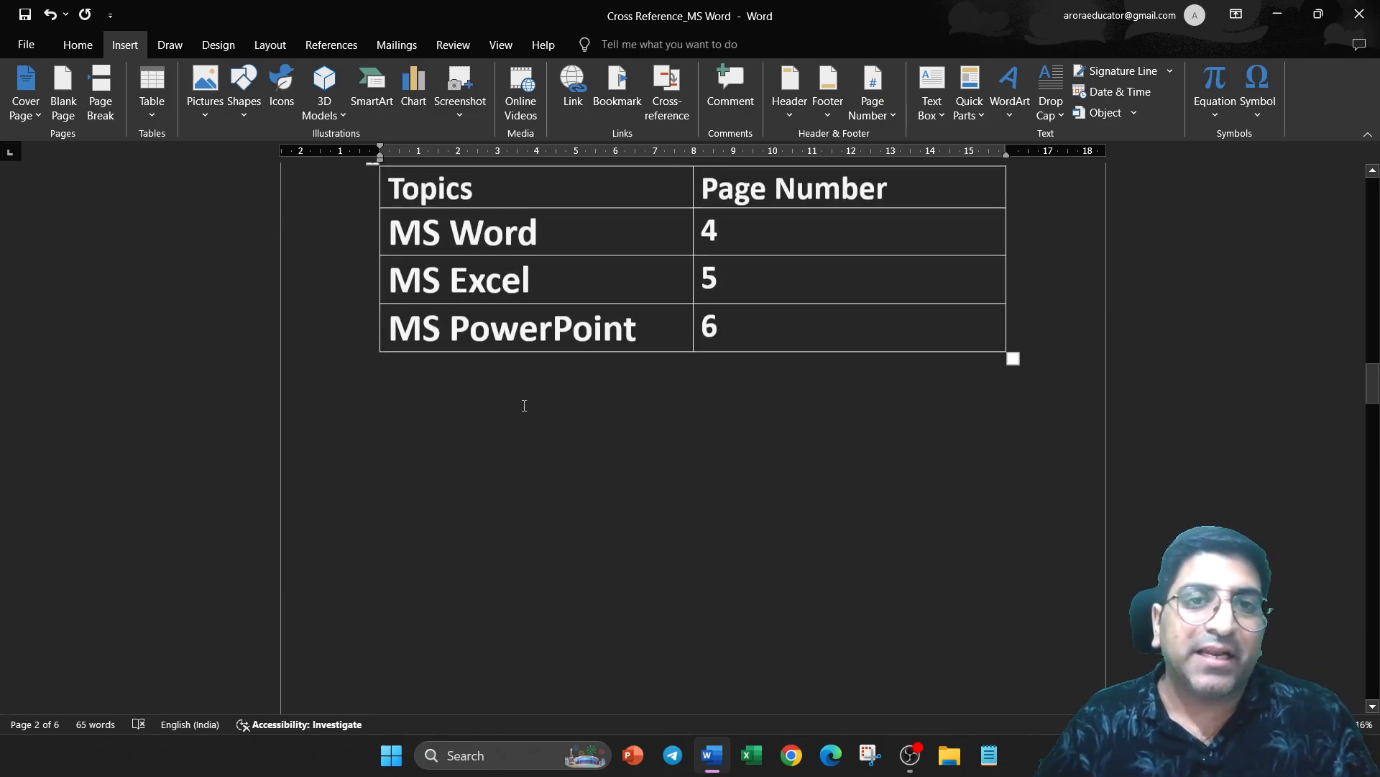
left_click(499, 283, "ctrl")
scroll(499, 282, "up", 10)
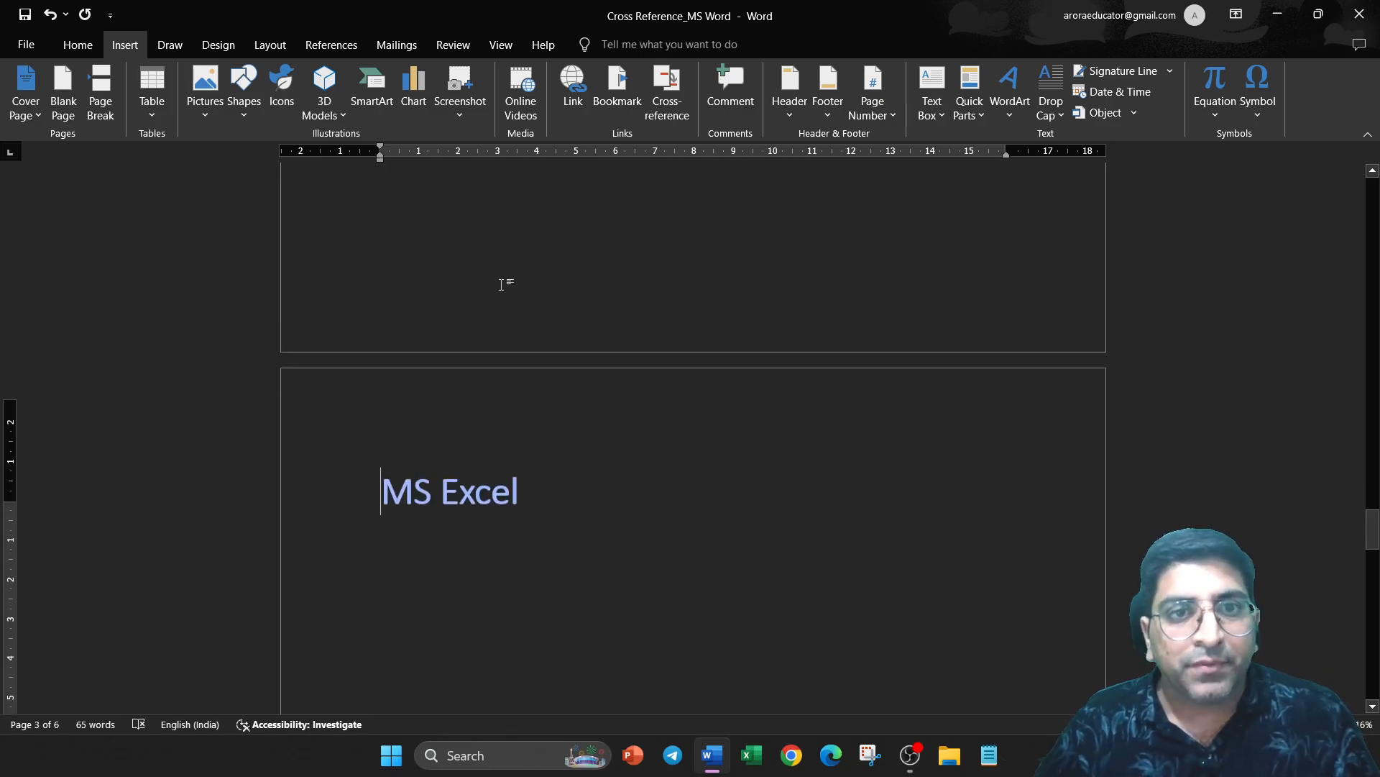
scroll(510, 295, "up", 10)
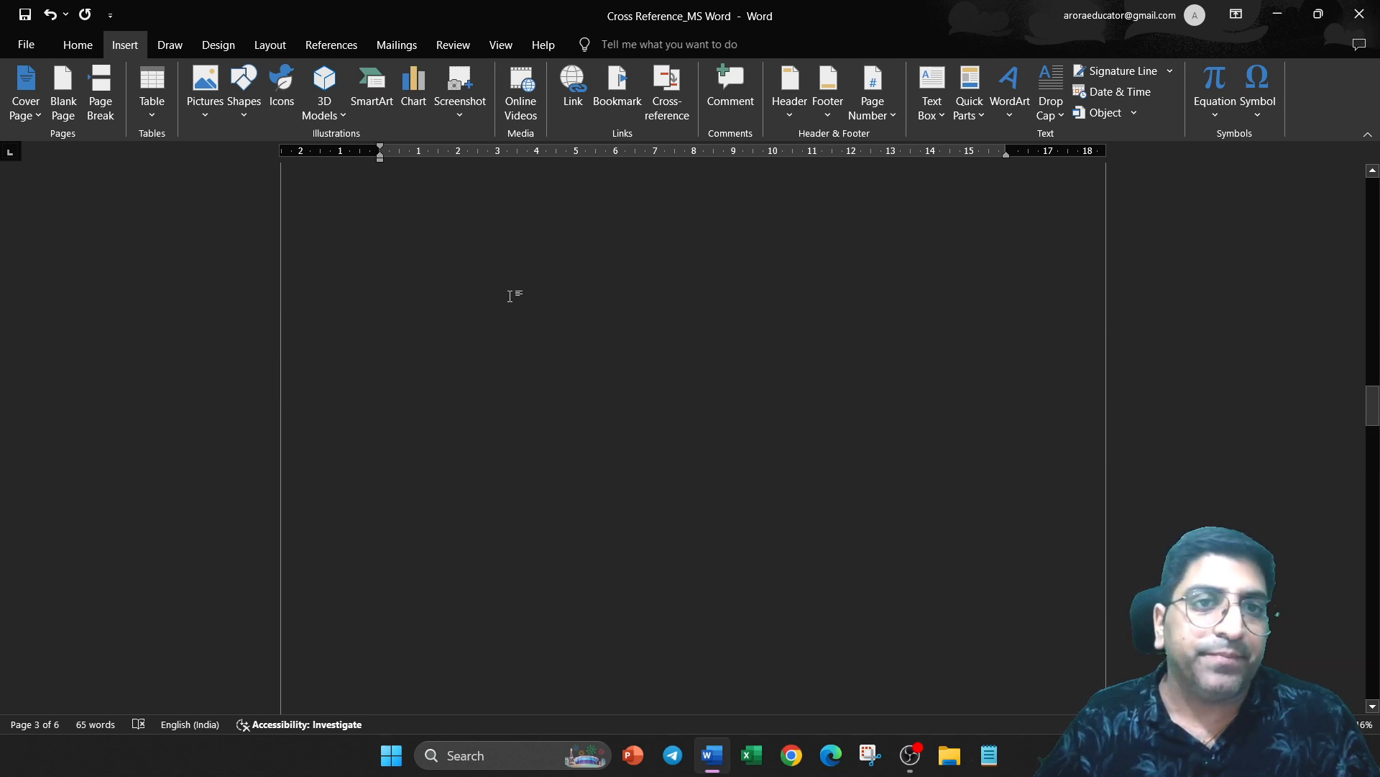
left_click(550, 391, "ctrl")
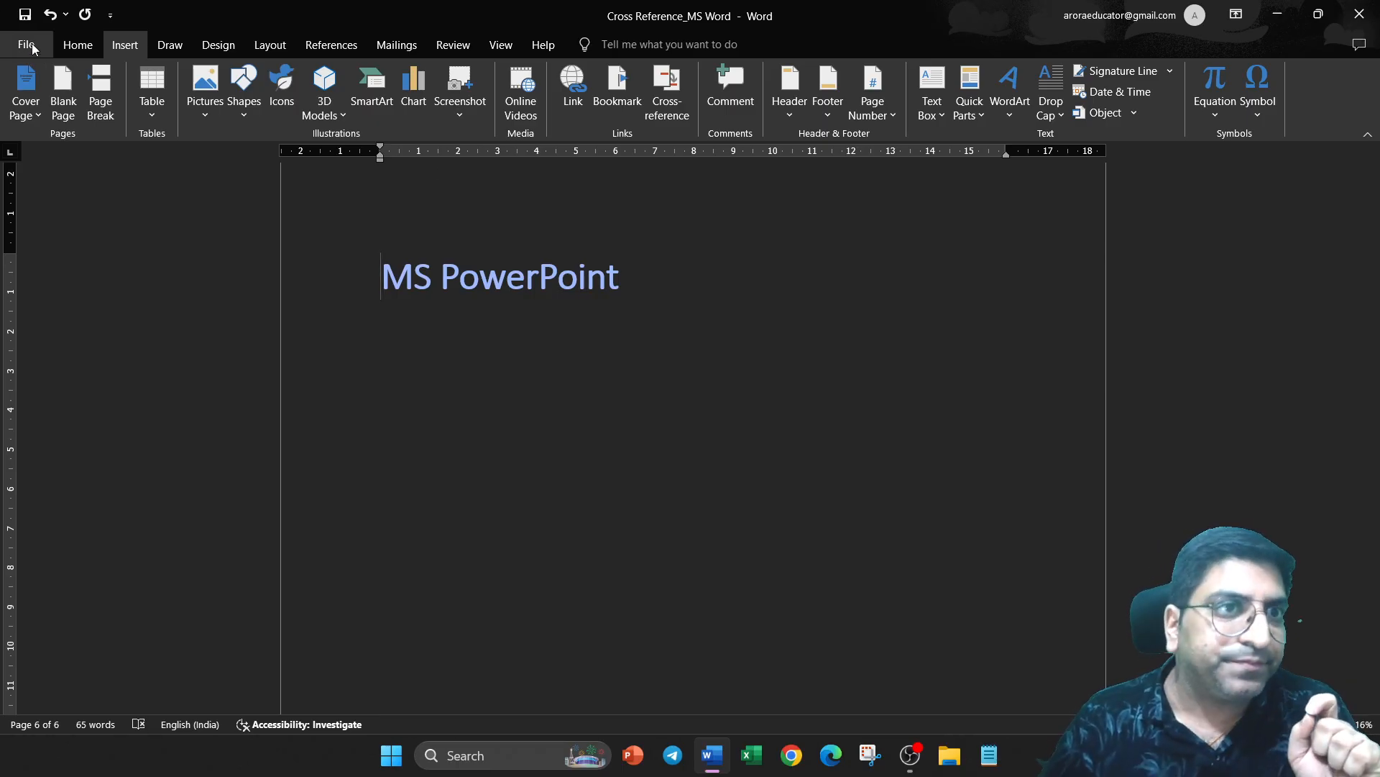
Step: Open the recent document Steps stored on the Desktop
left_click(71, 46)
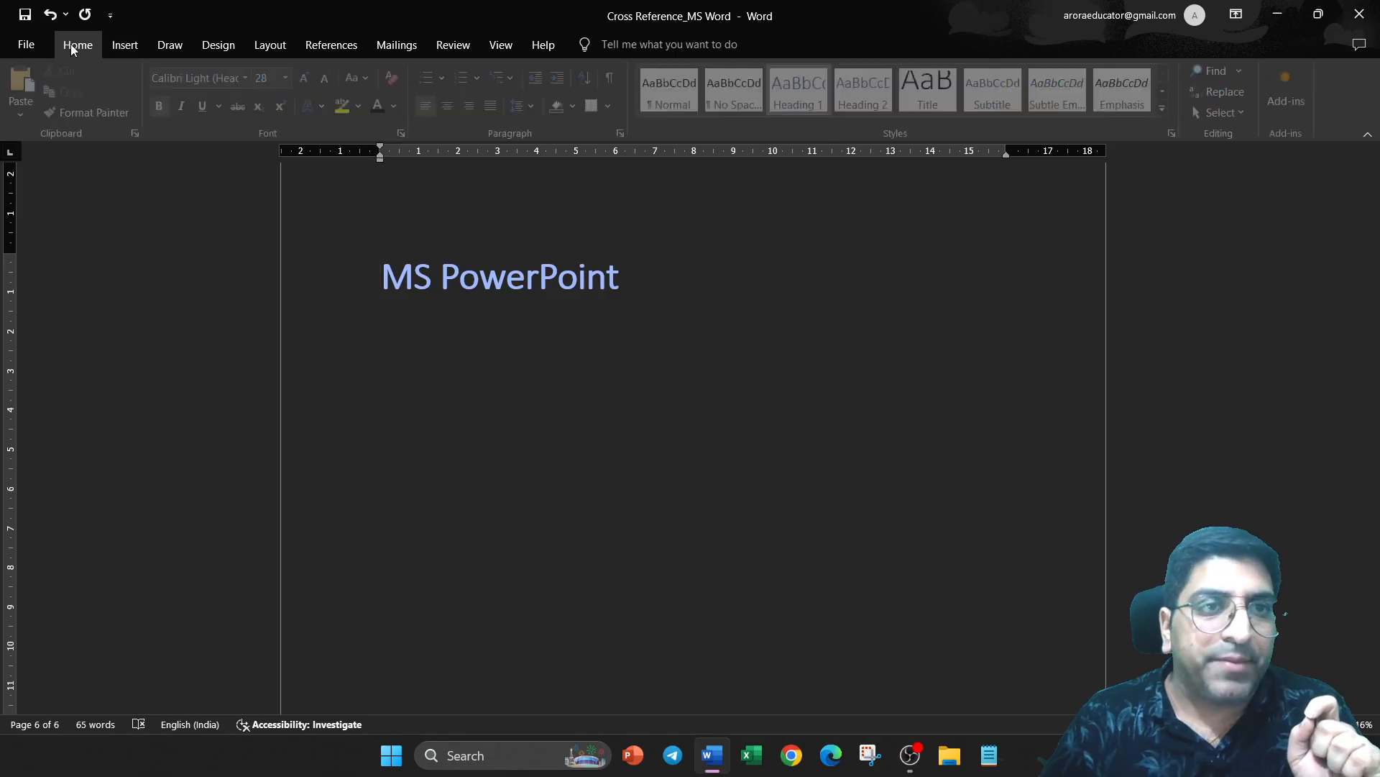
left_click(28, 44)
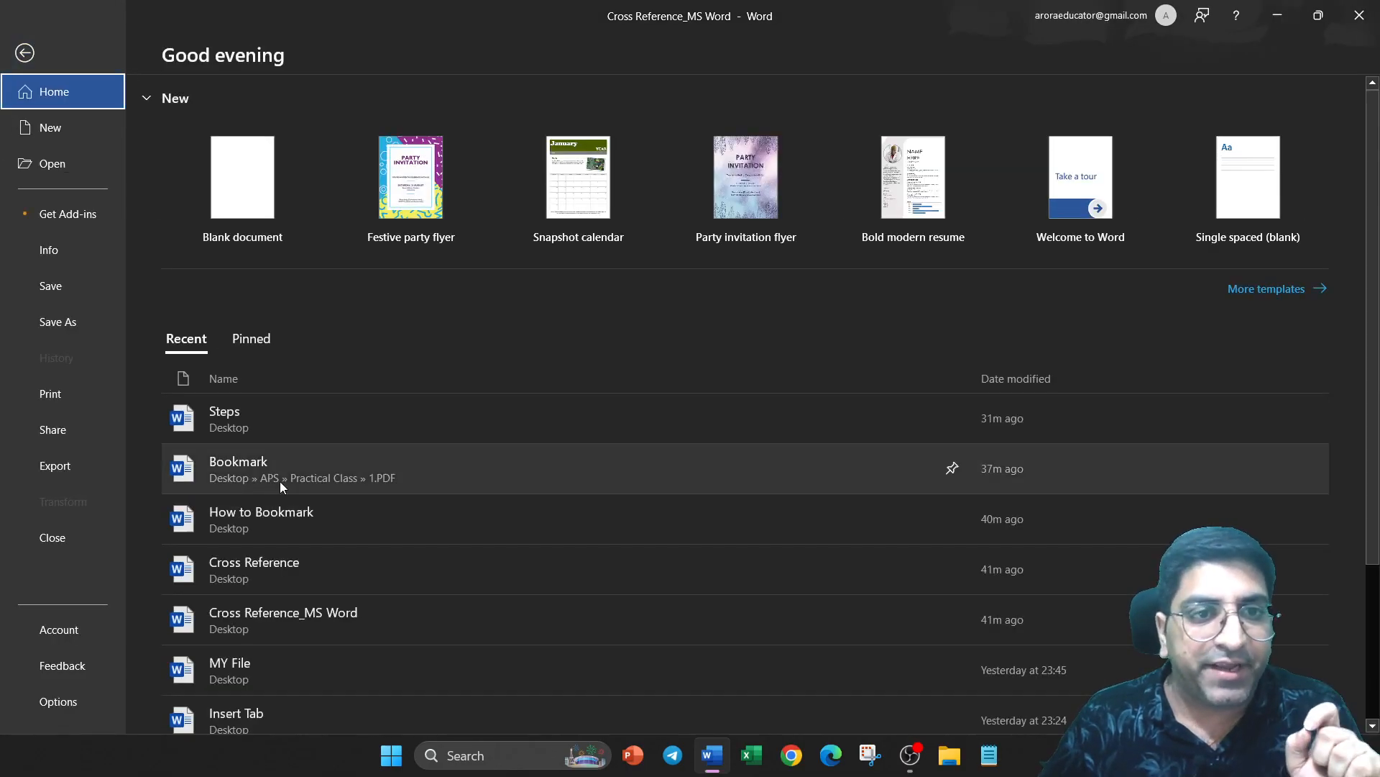
left_click(280, 417)
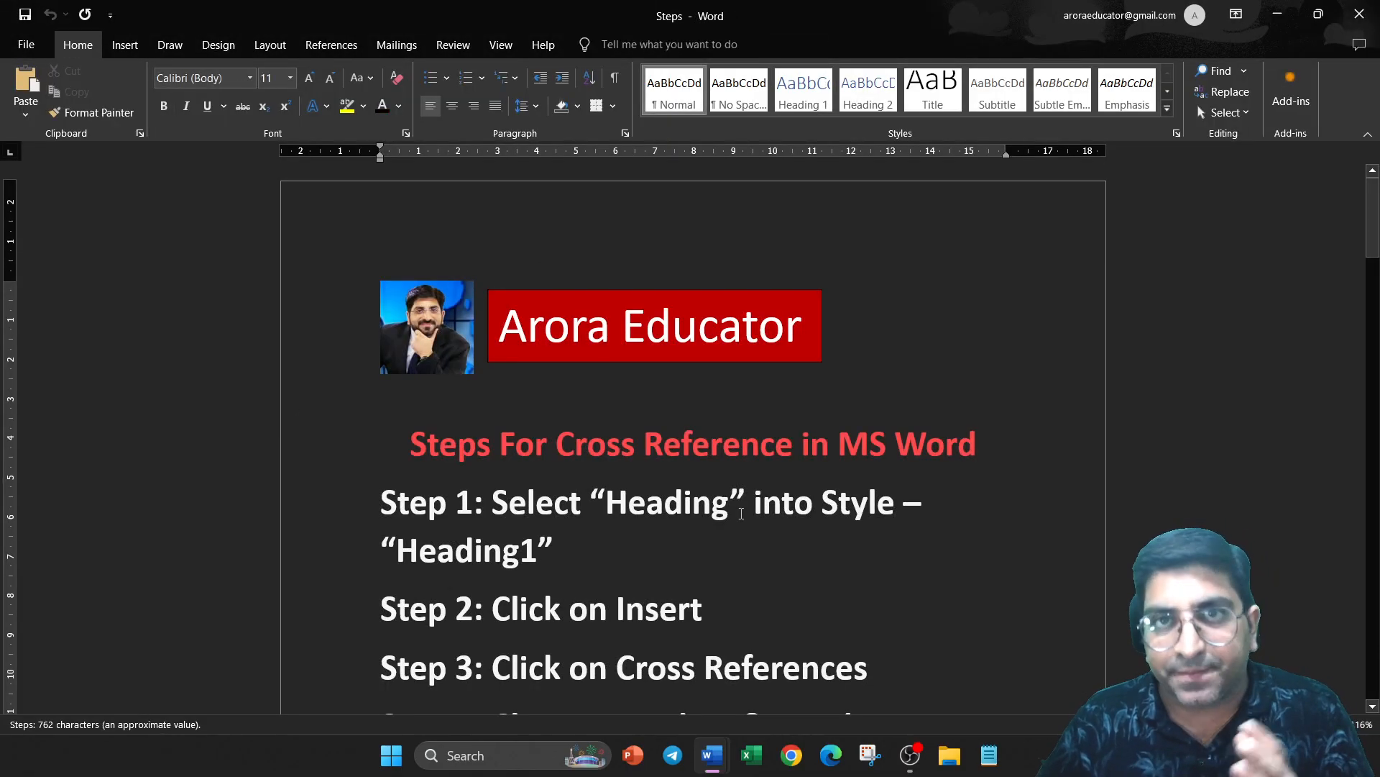
Step: Read through the English instructions for cross-references in the Steps document, highlighting the wording of steps 2 to 5 and Ctrl+Enter in step 7
scroll(739, 509, "down", 2)
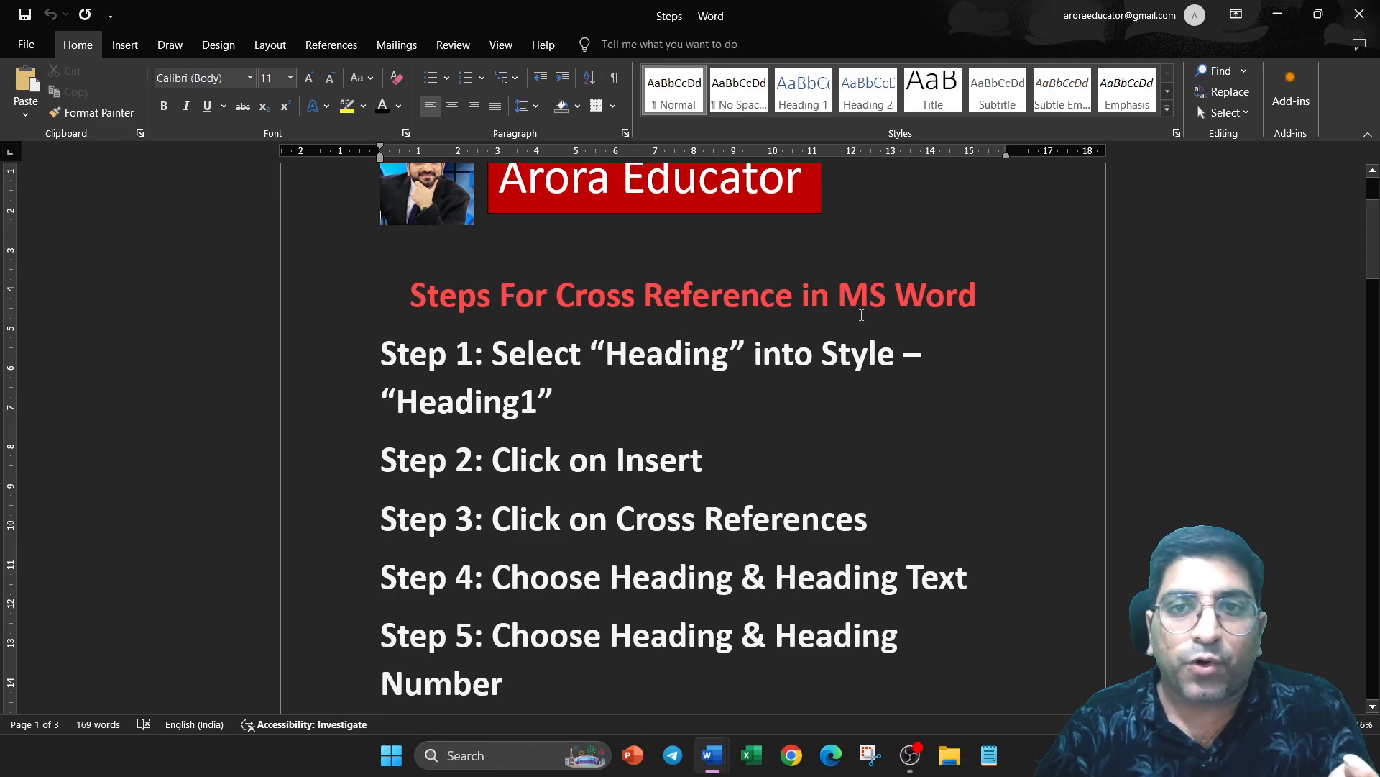
scroll(865, 315, "down", 1)
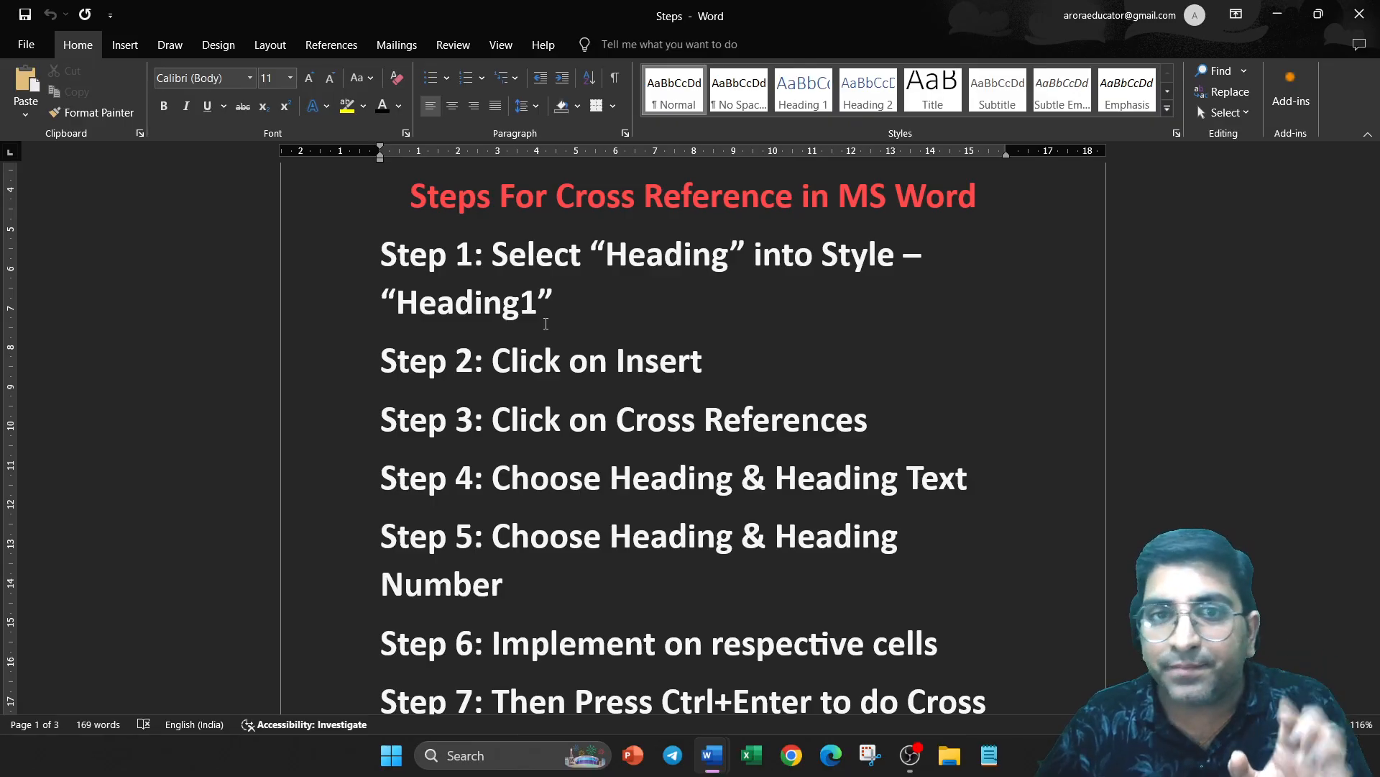
scroll(546, 323, "down", 2)
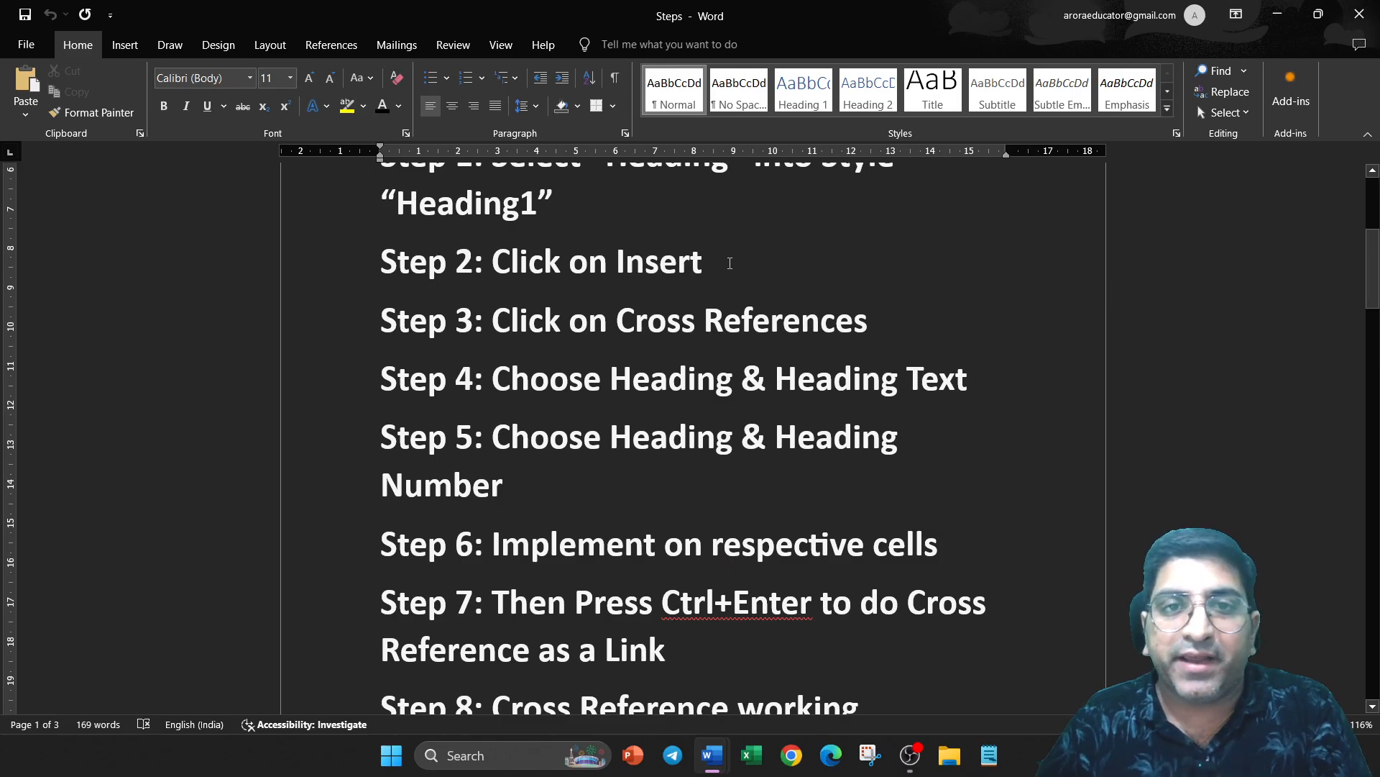
left_click_drag(730, 263, 491, 263)
left_click(601, 379)
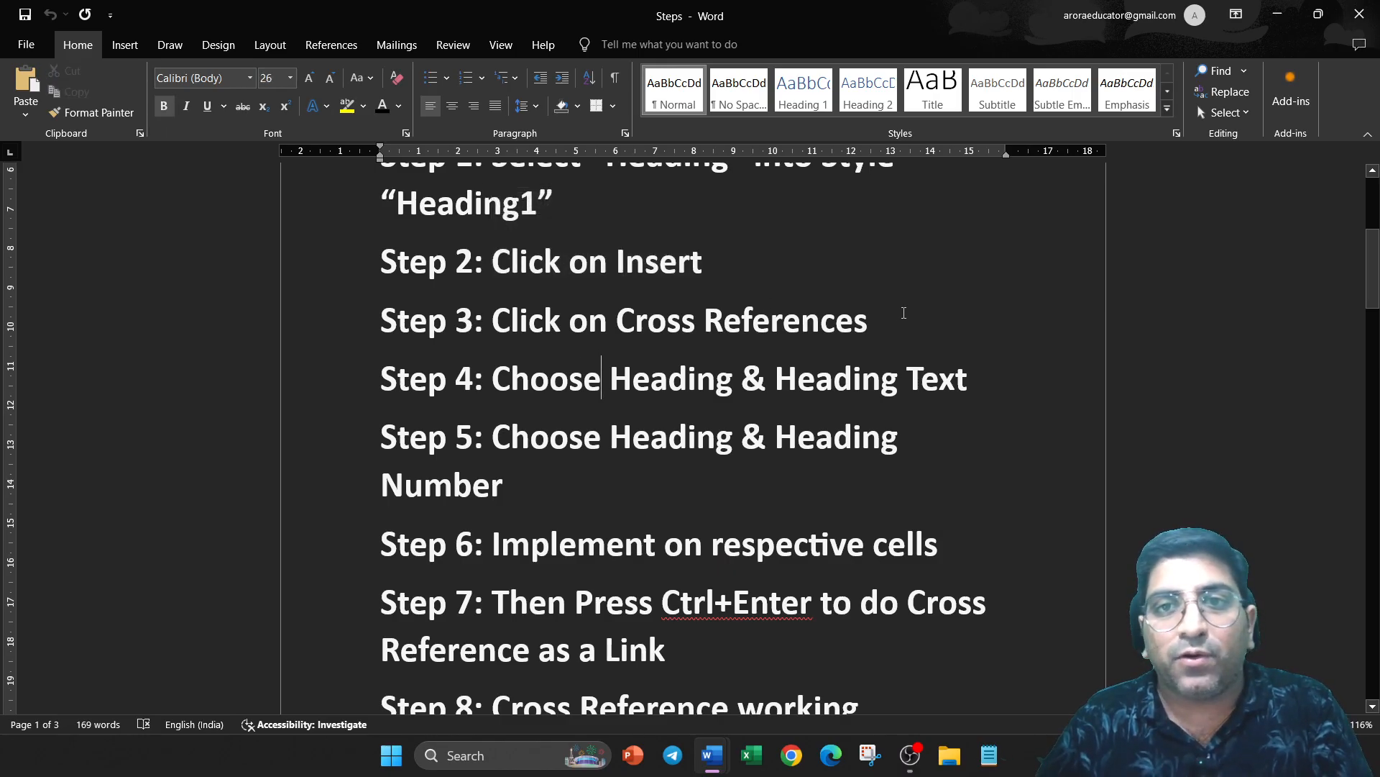
left_click_drag(903, 312, 481, 327)
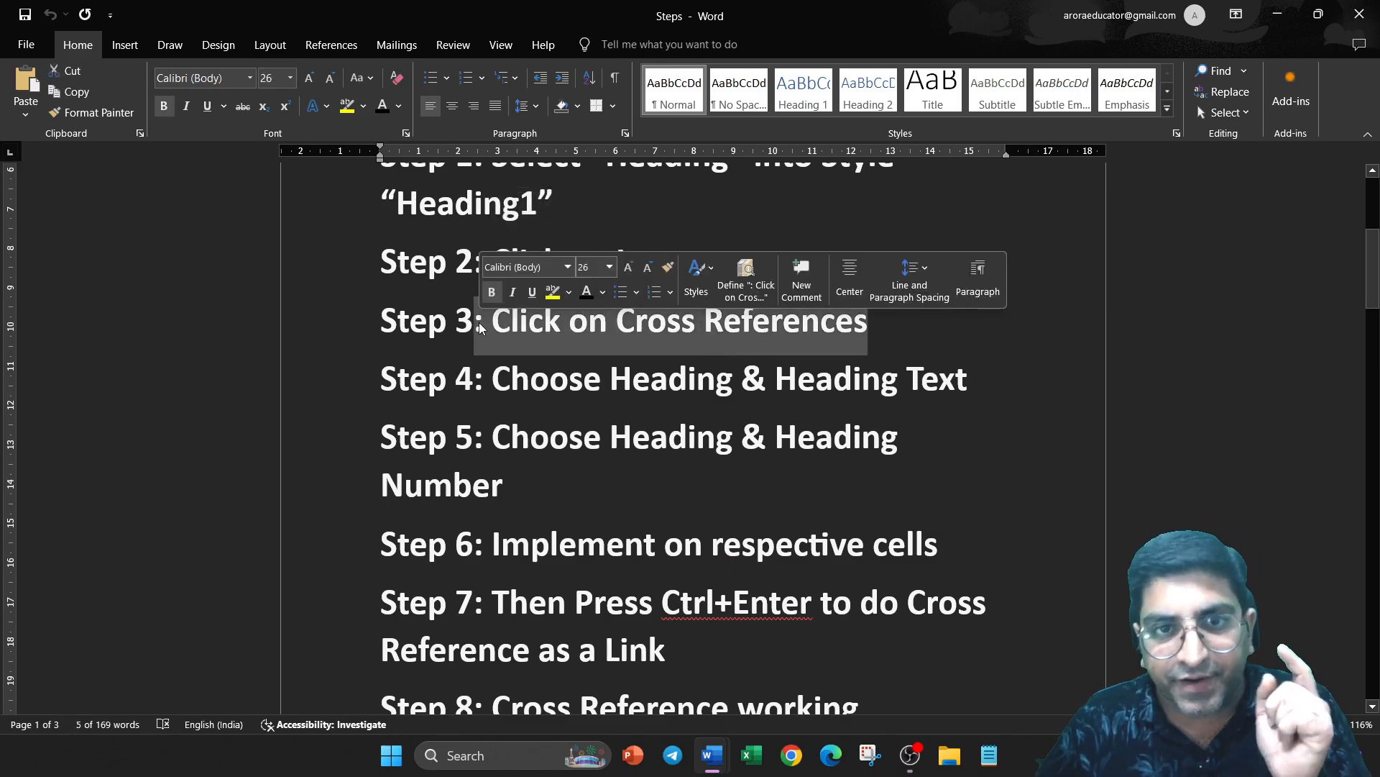
scroll(607, 462, "down", 1)
left_click_drag(973, 329, 516, 340)
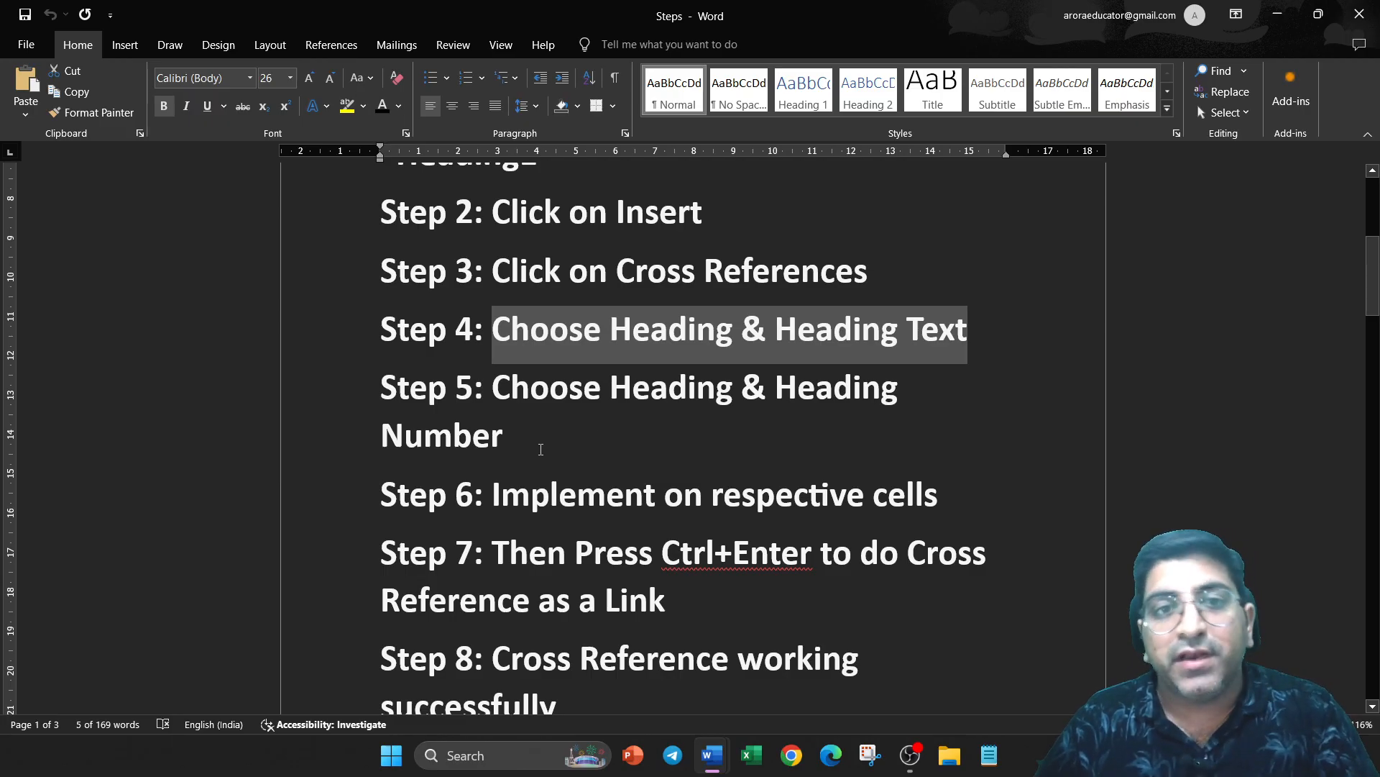
left_click_drag(539, 435, 485, 379)
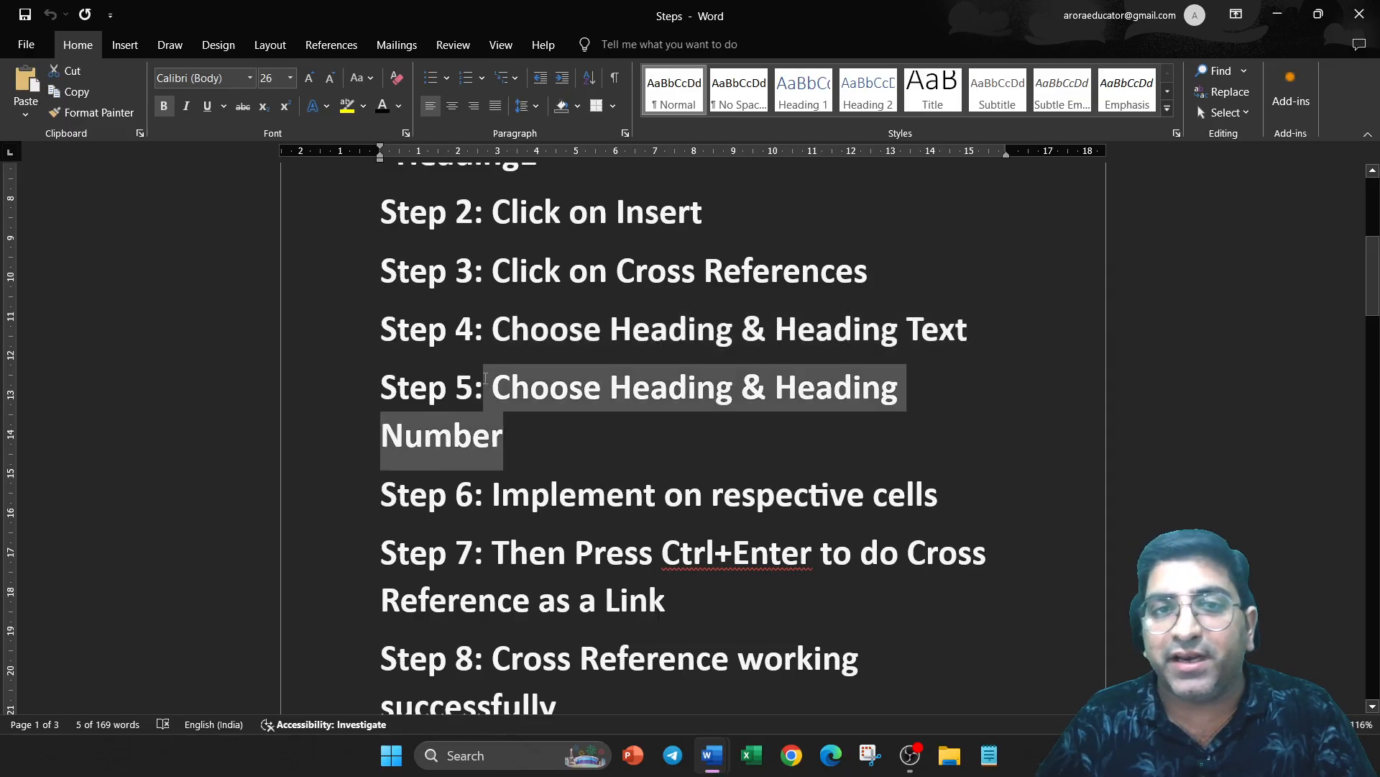
scroll(496, 432, "down", 1)
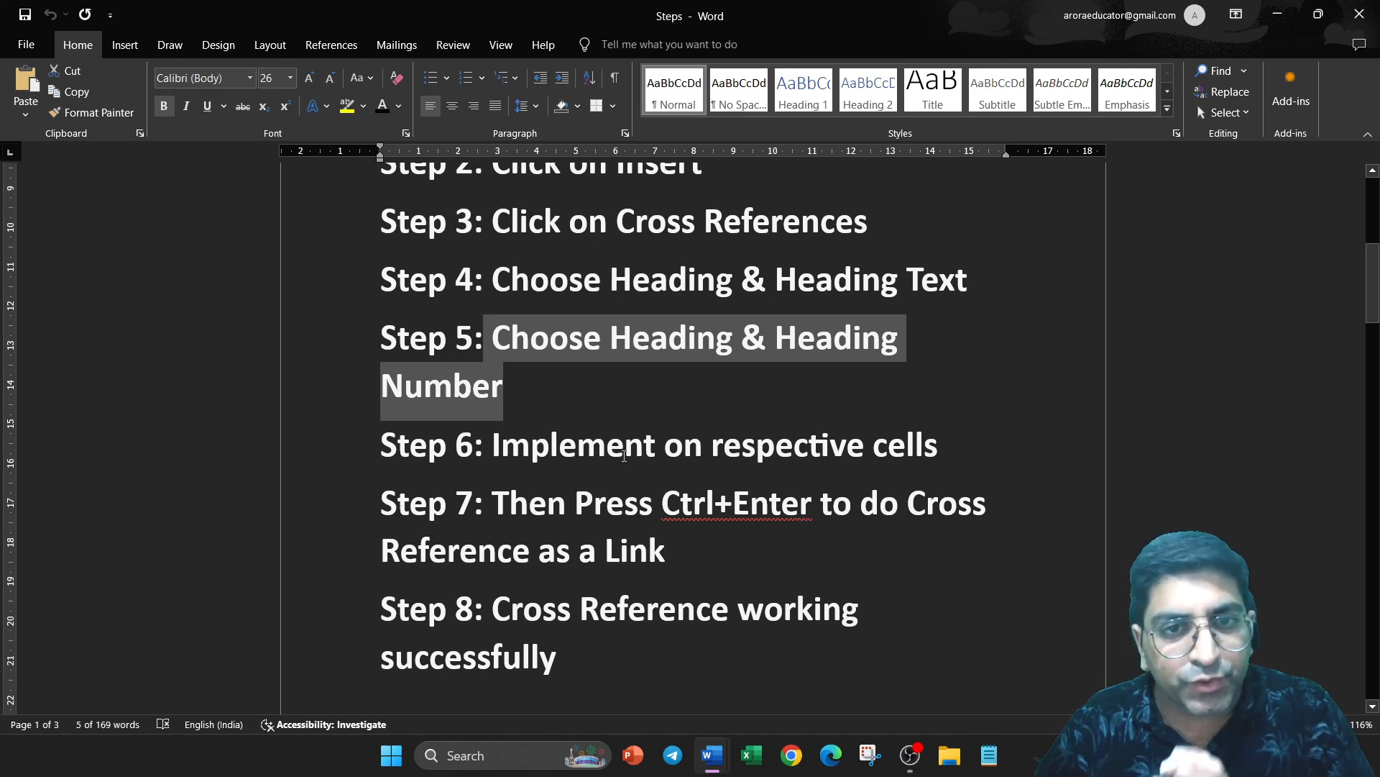
scroll(624, 455, "down", 2)
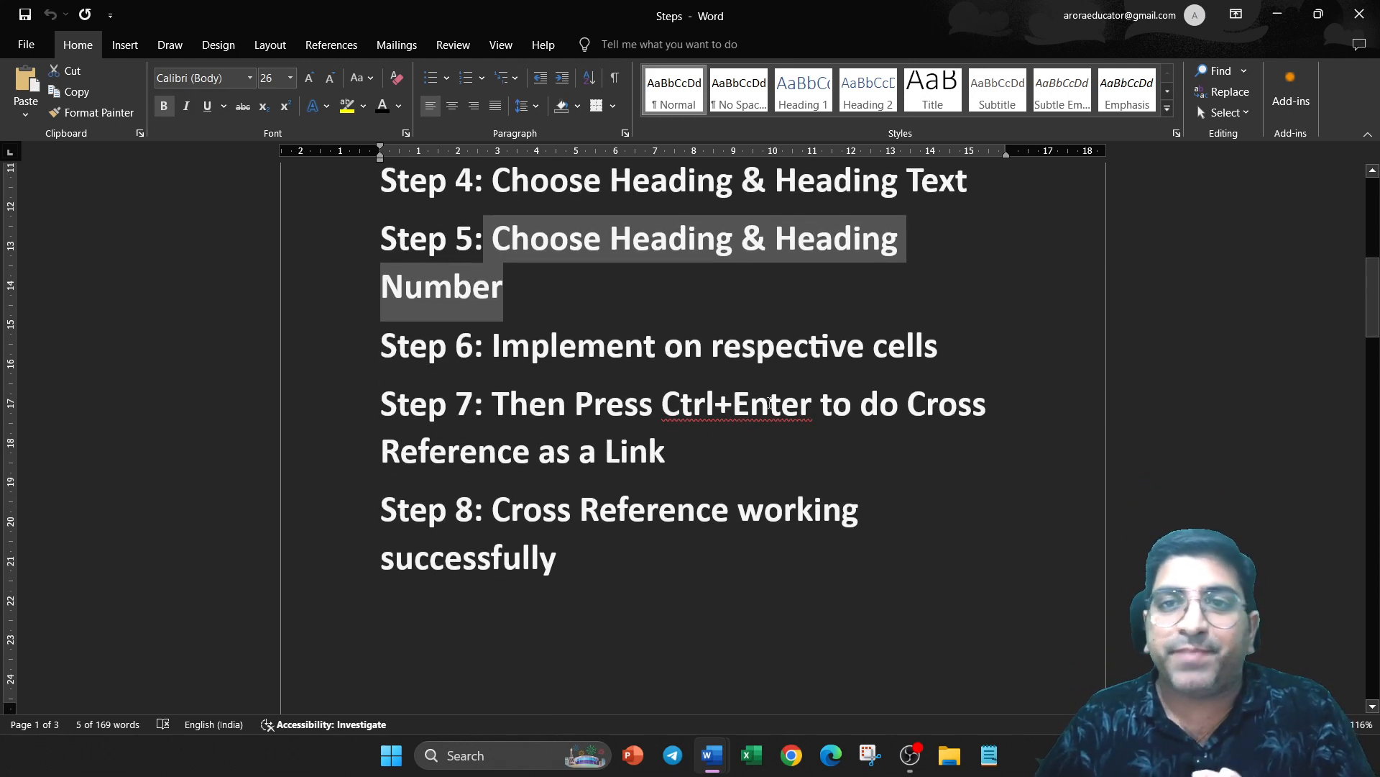
left_click_drag(820, 416, 680, 415)
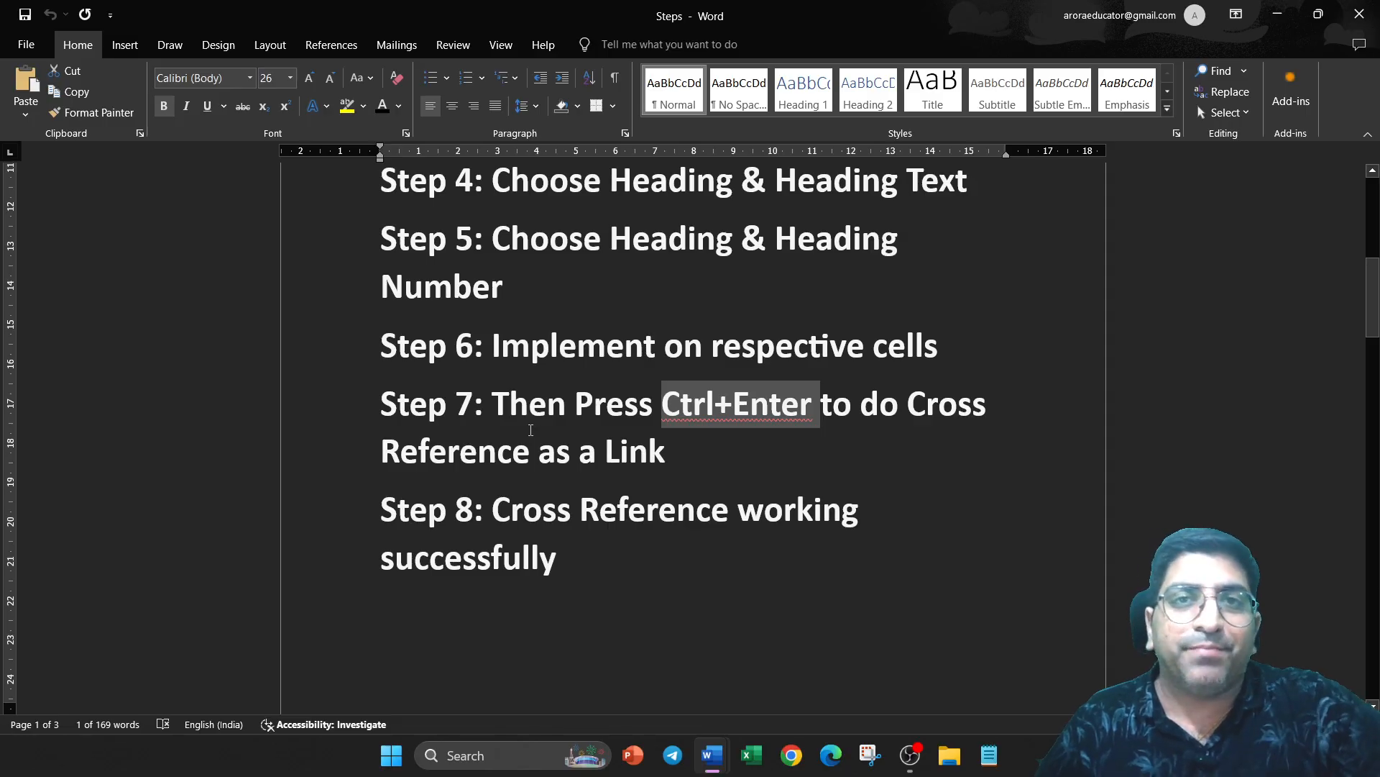
scroll(530, 430, "down", 7)
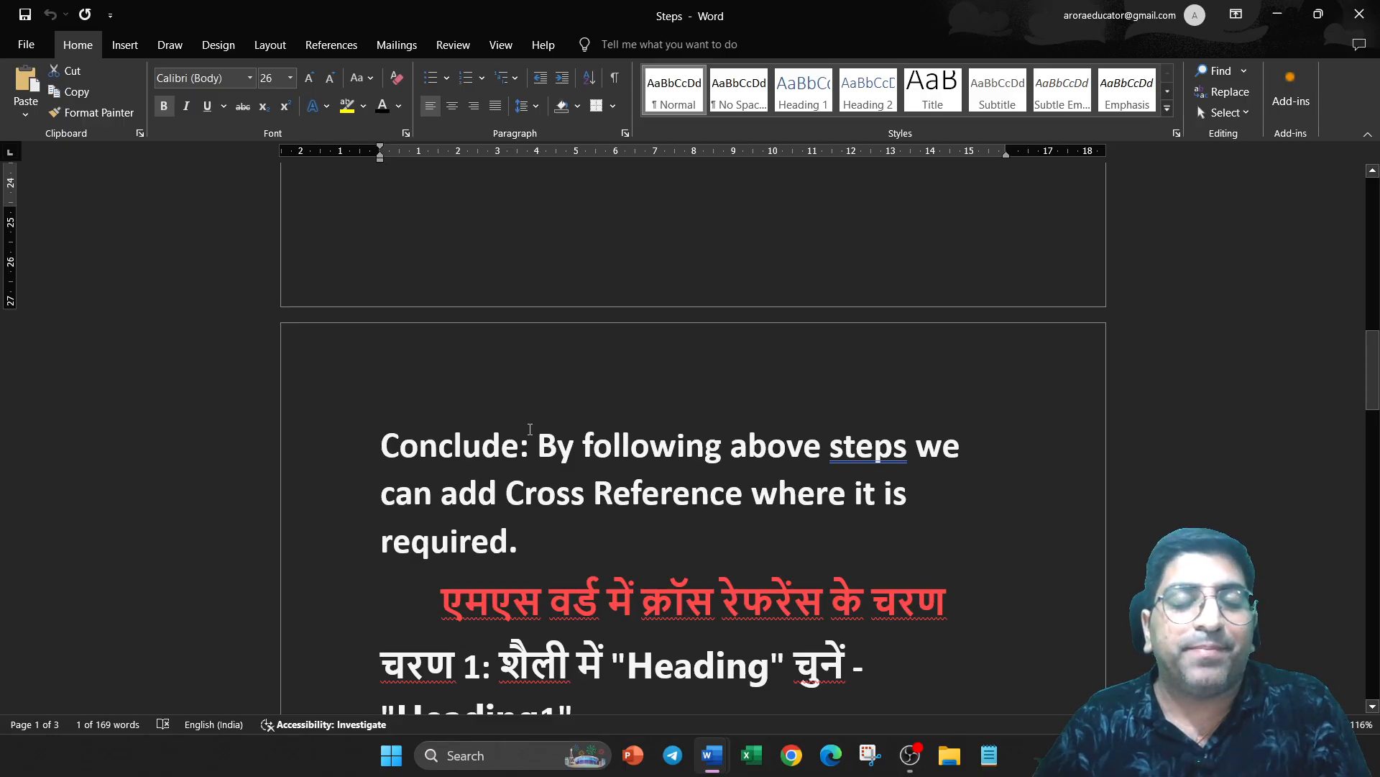
Step: Review the Hindi version of the eight cross-reference steps and its conclusion in the Steps document
scroll(530, 429, "down", 5)
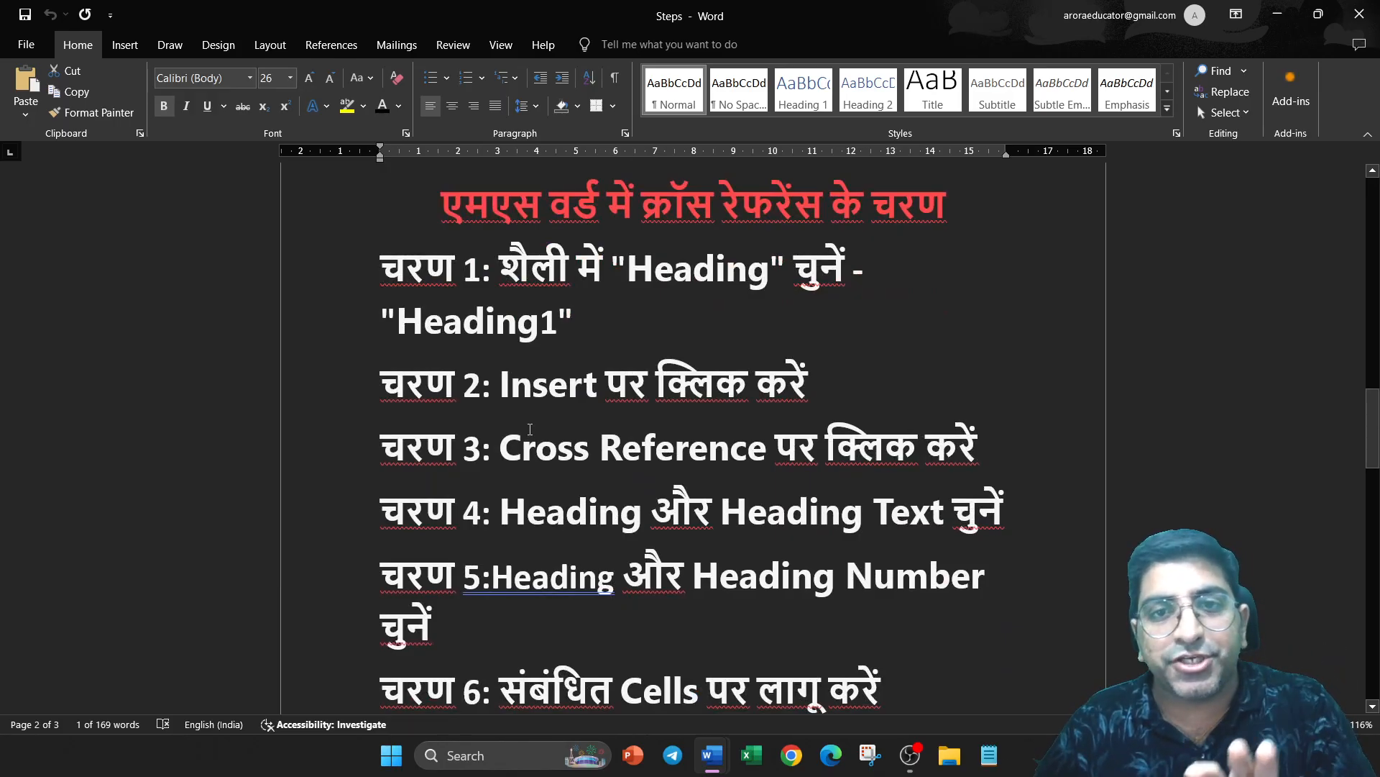
scroll(530, 430, "down", 6)
scroll(530, 429, "up", 3)
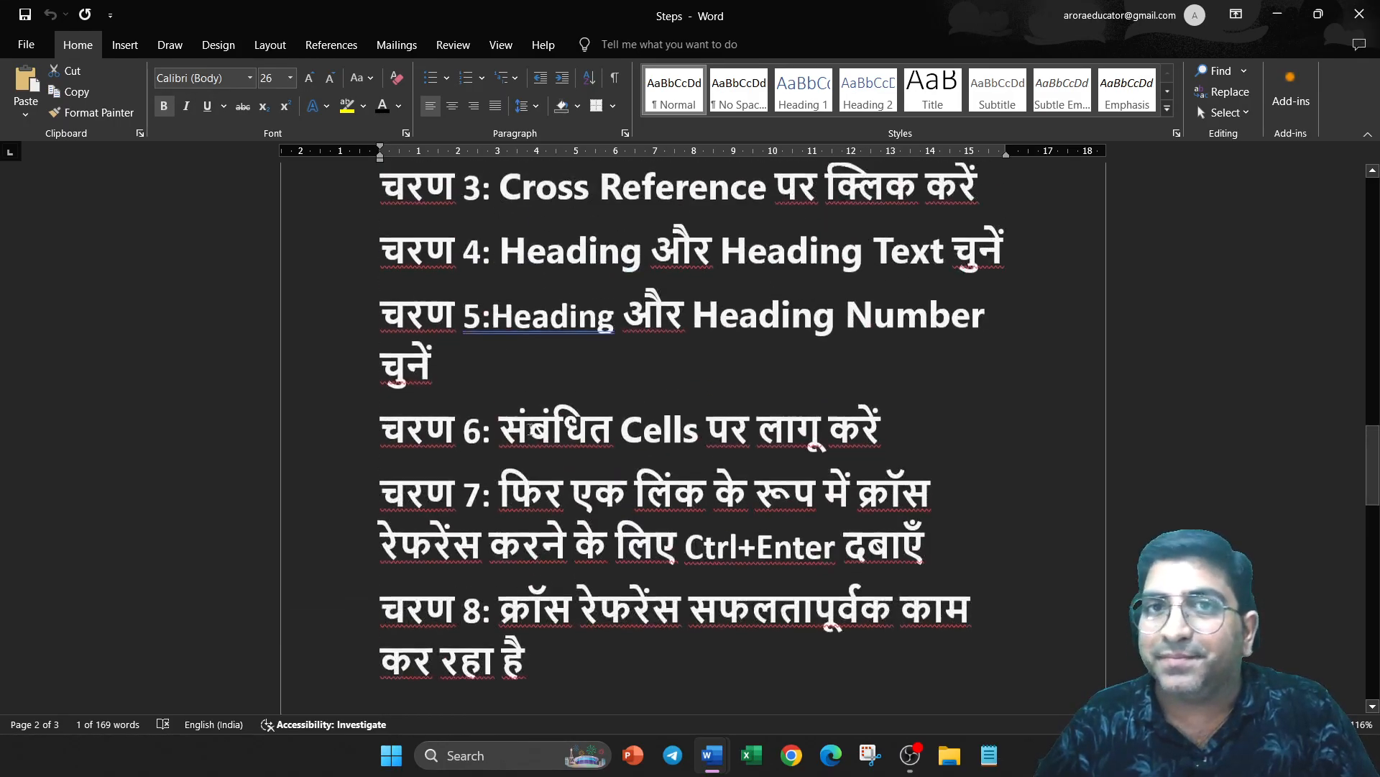
scroll(530, 429, "up", 4)
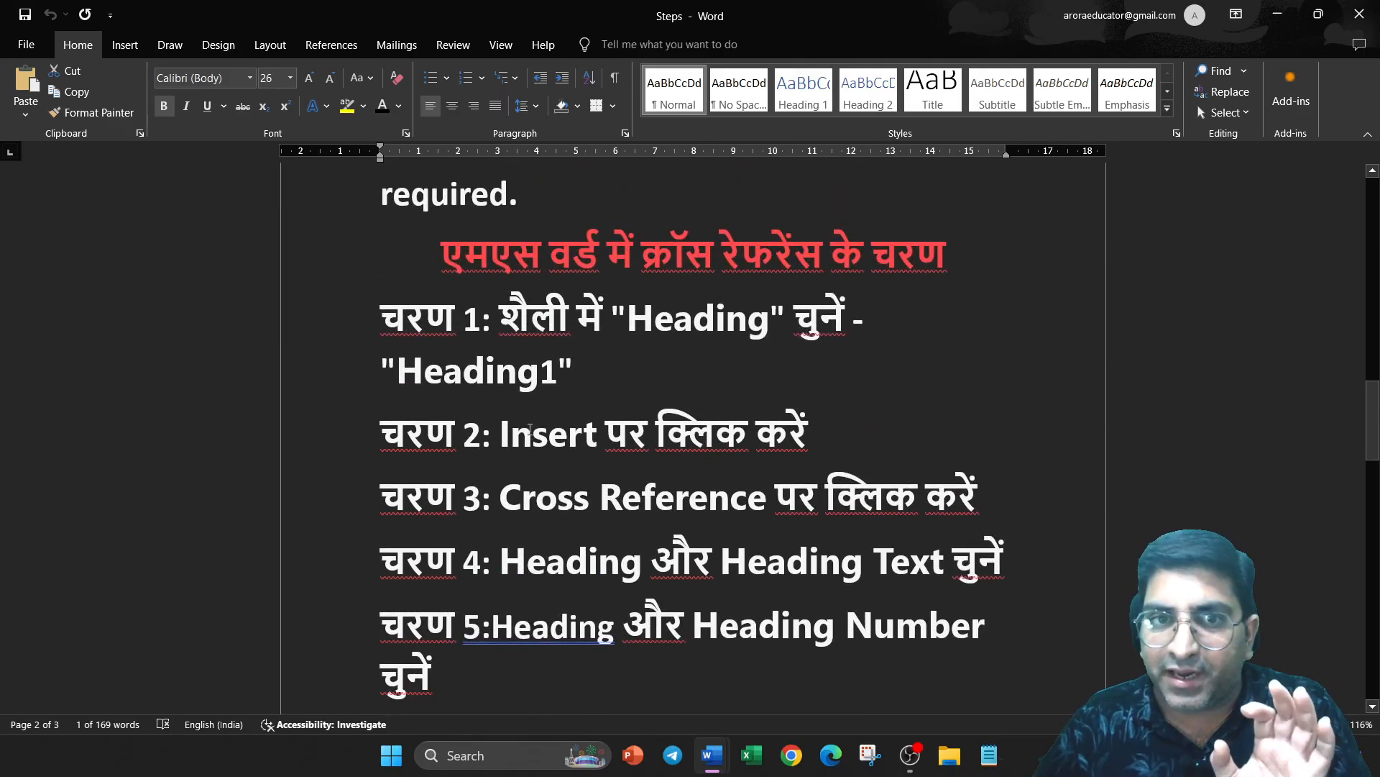
scroll(530, 429, "down", 2)
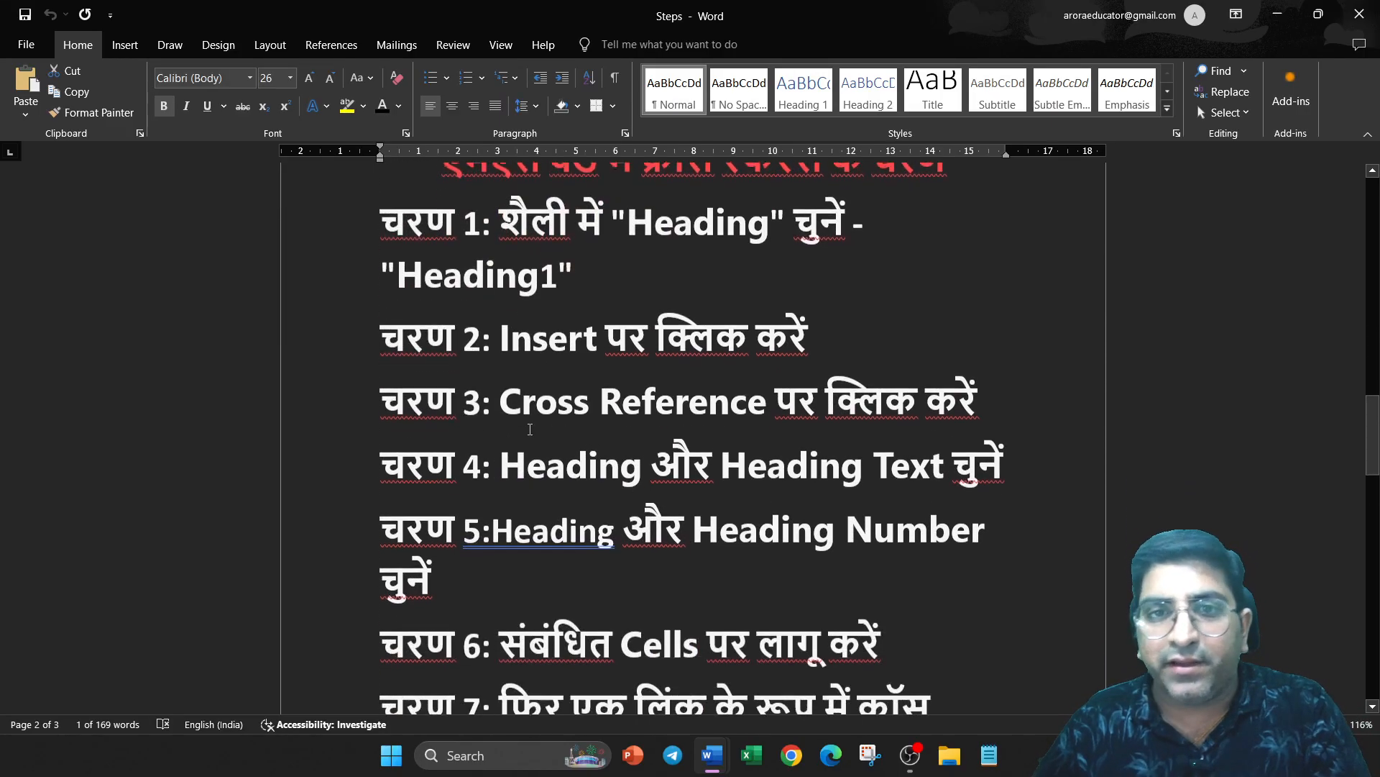
scroll(530, 429, "down", 1)
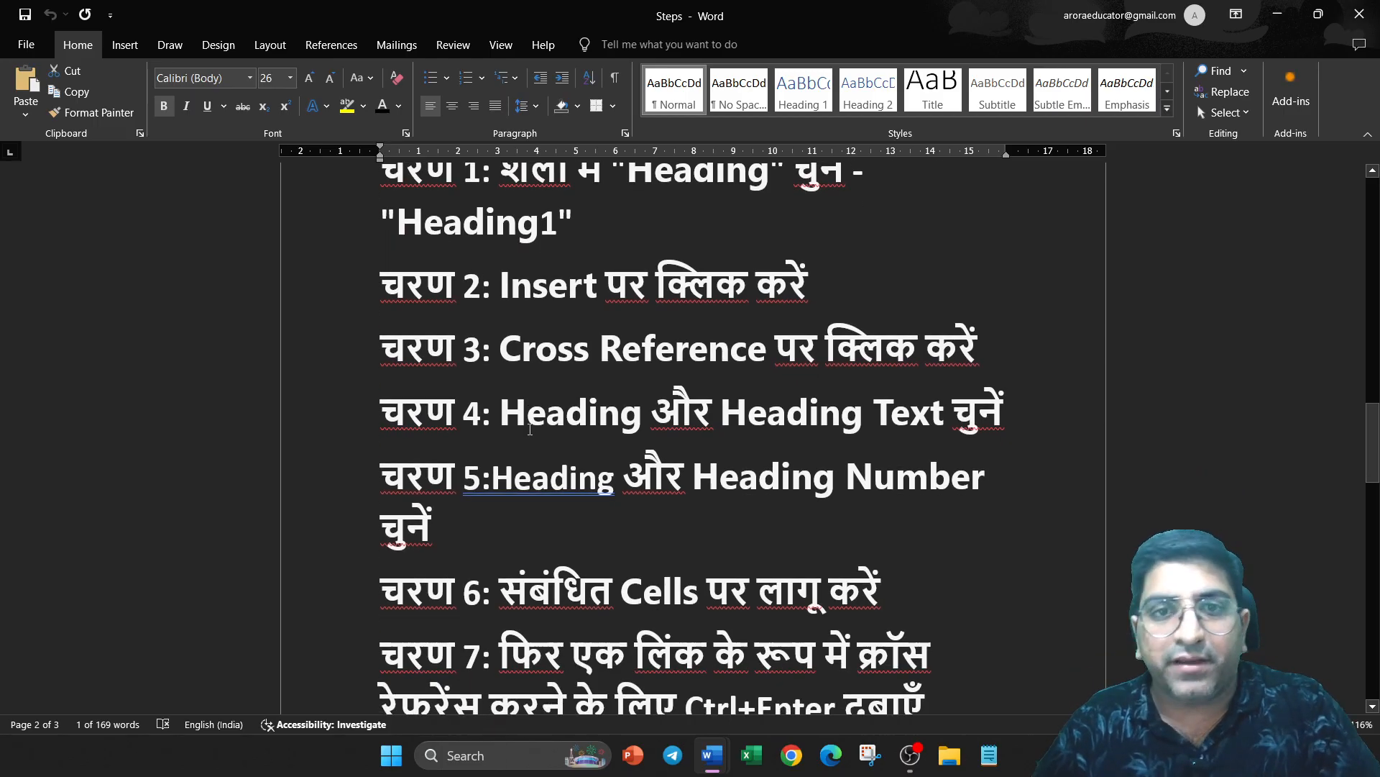
scroll(530, 429, "down", 1)
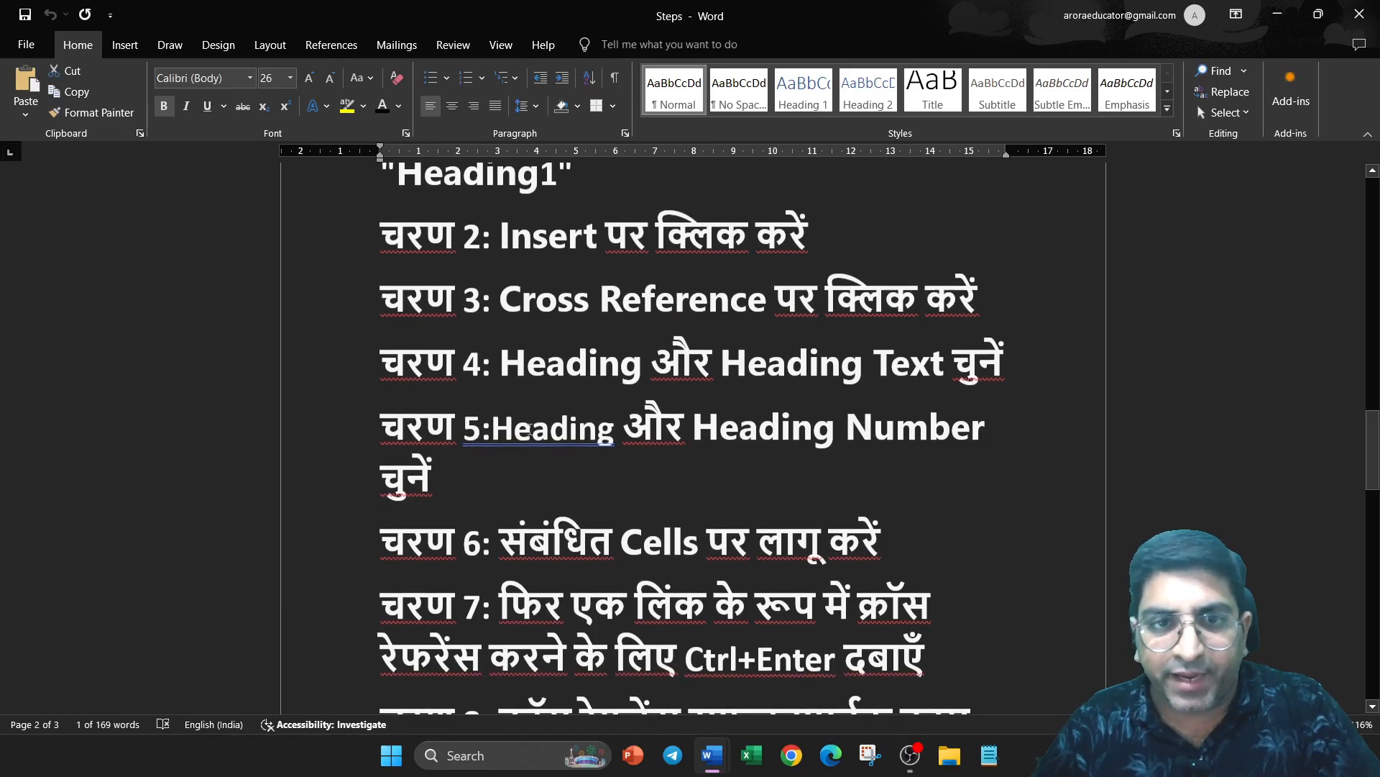
scroll(530, 429, "down", 2)
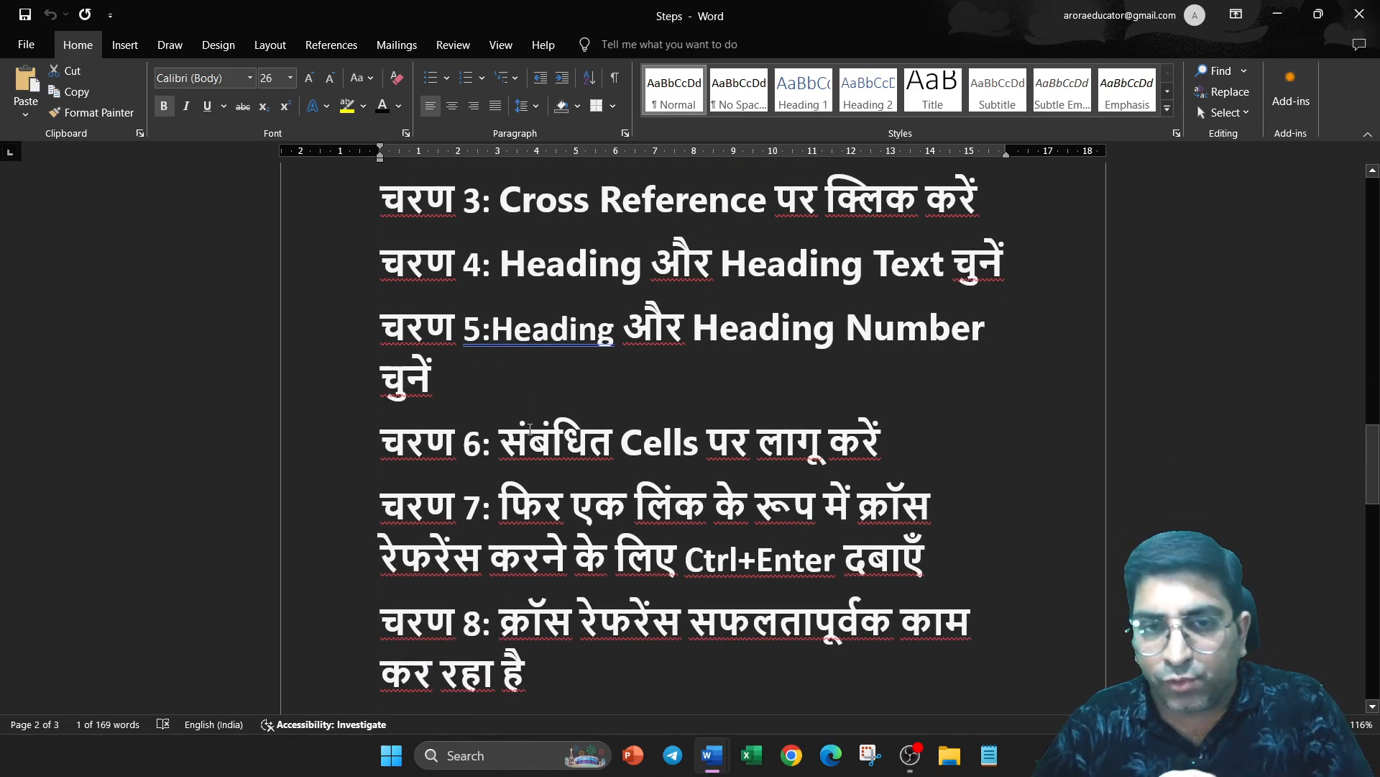
scroll(530, 429, "down", 1)
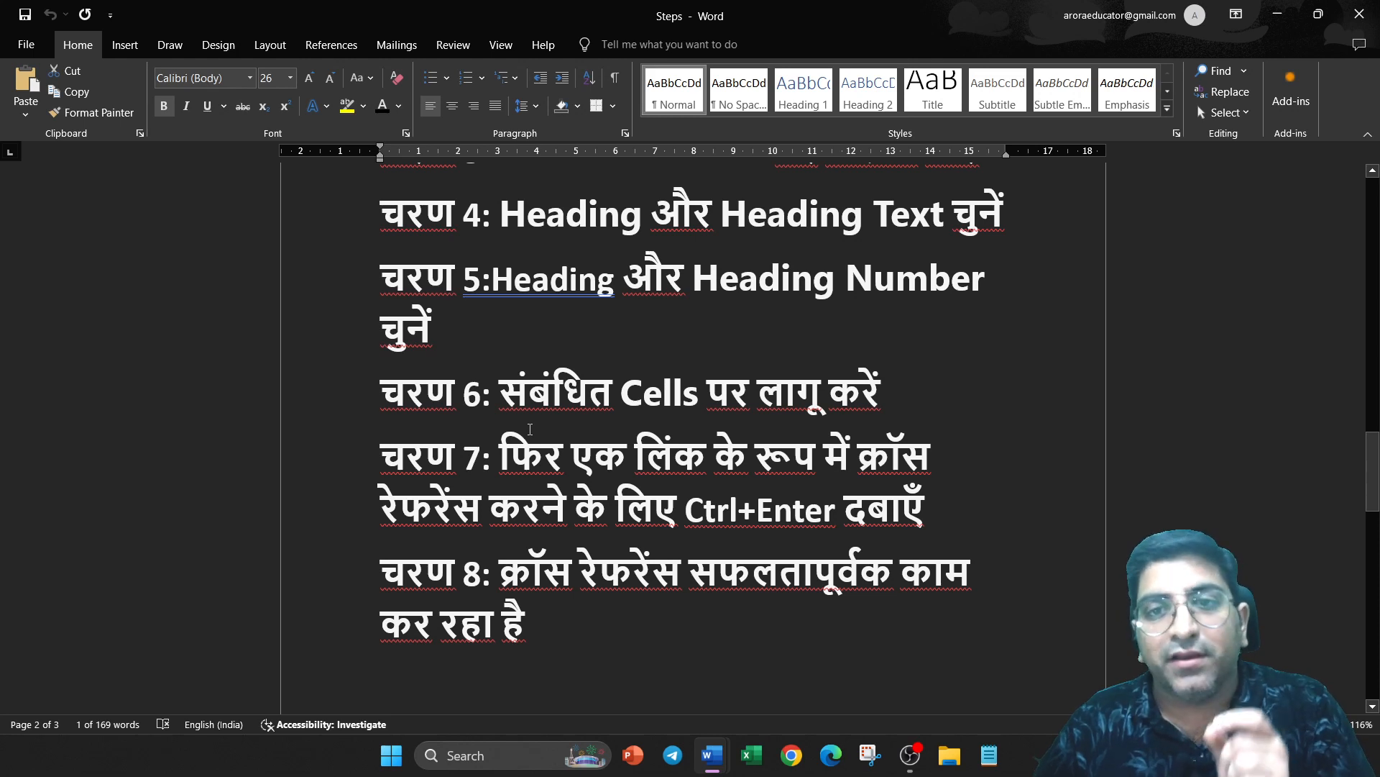
scroll(530, 429, "down", 2)
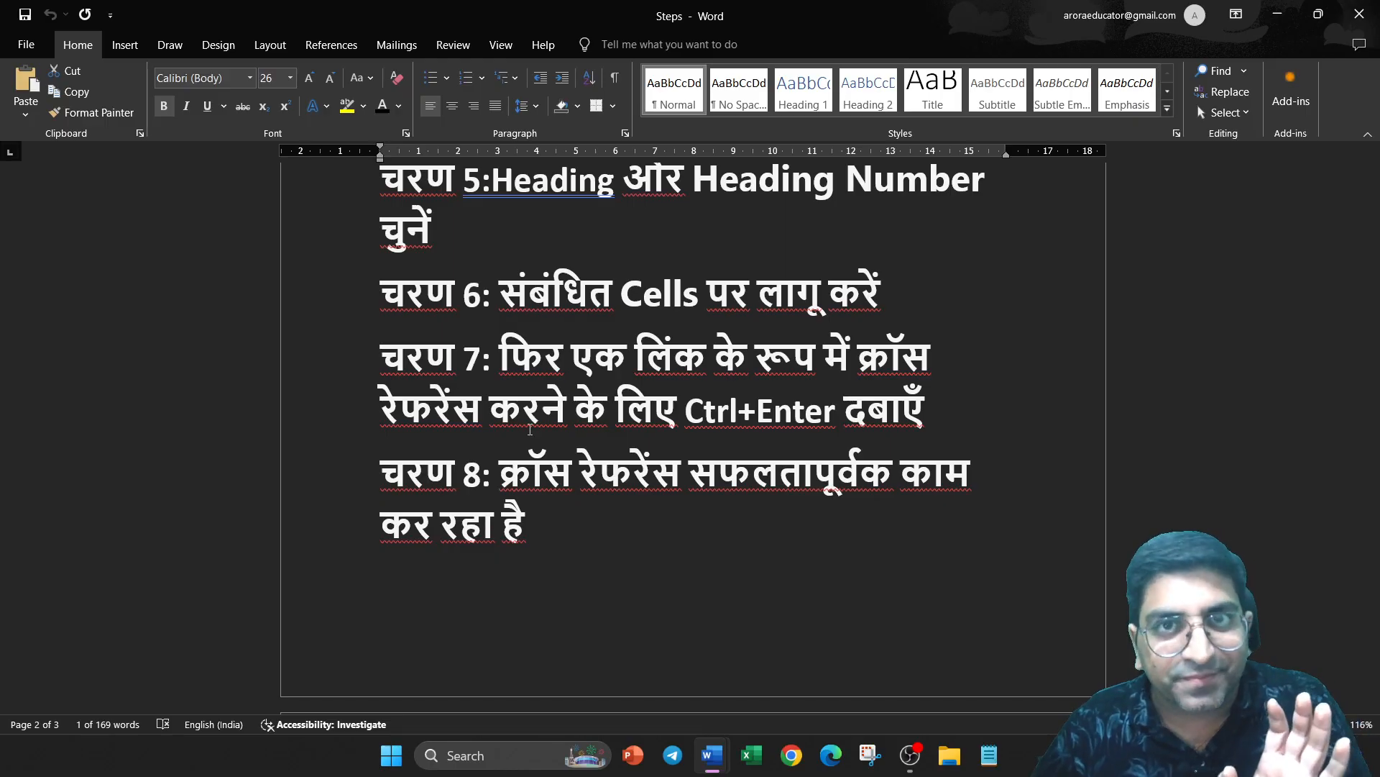
scroll(530, 429, "down", 10)
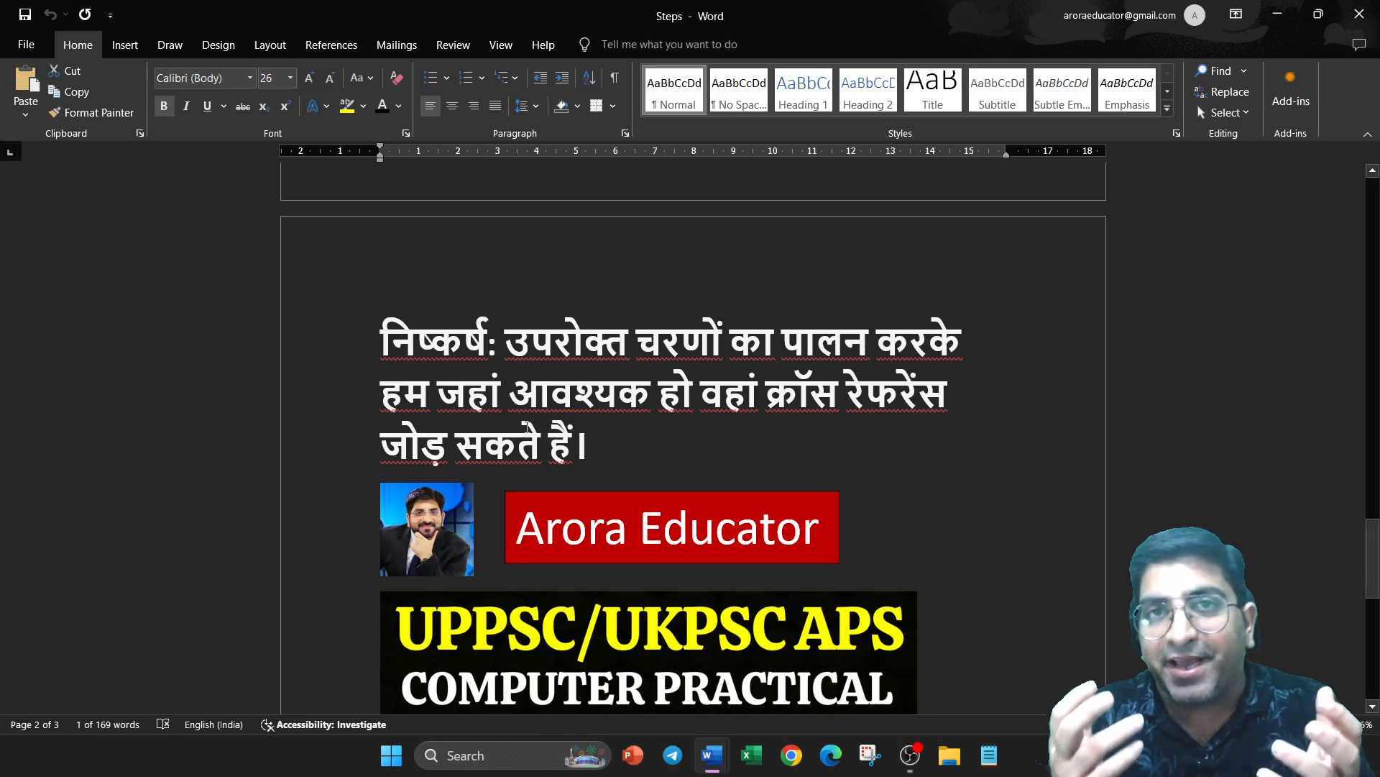
Step: Switch to the Cross Reference_MS Word document, go back to its first page and locate both places that offer the Cross-reference command
mouse_move(709, 767)
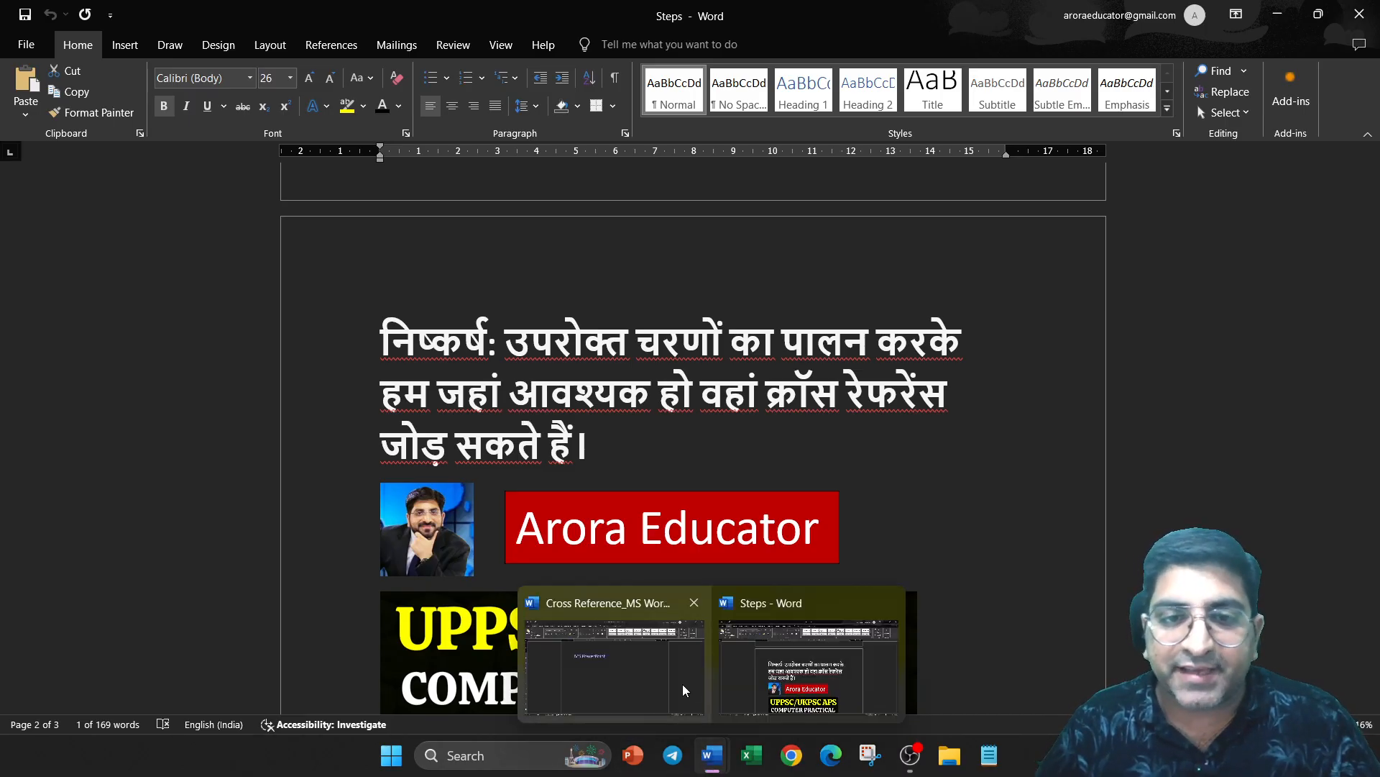
left_click(638, 673)
scroll(630, 616, "up", 15)
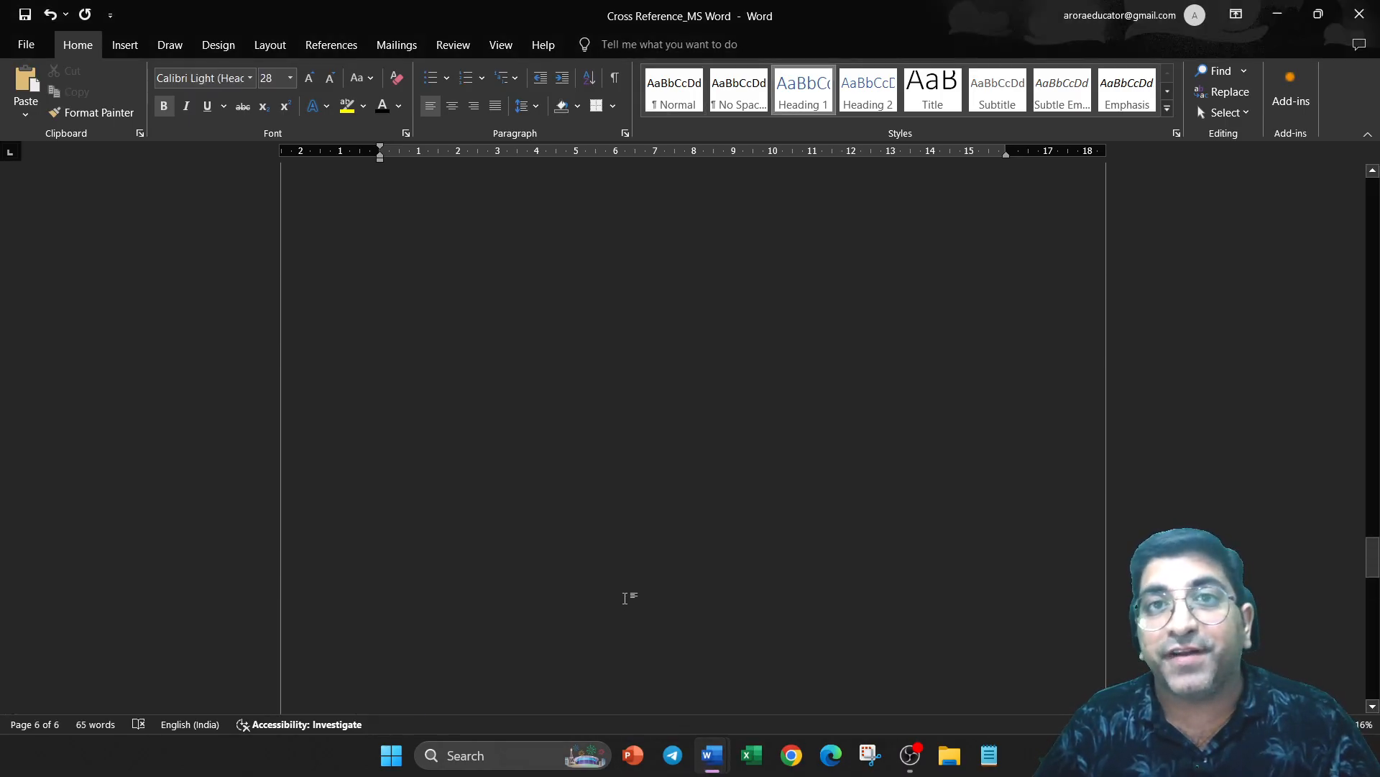
left_click_drag(1375, 475, 1358, 183)
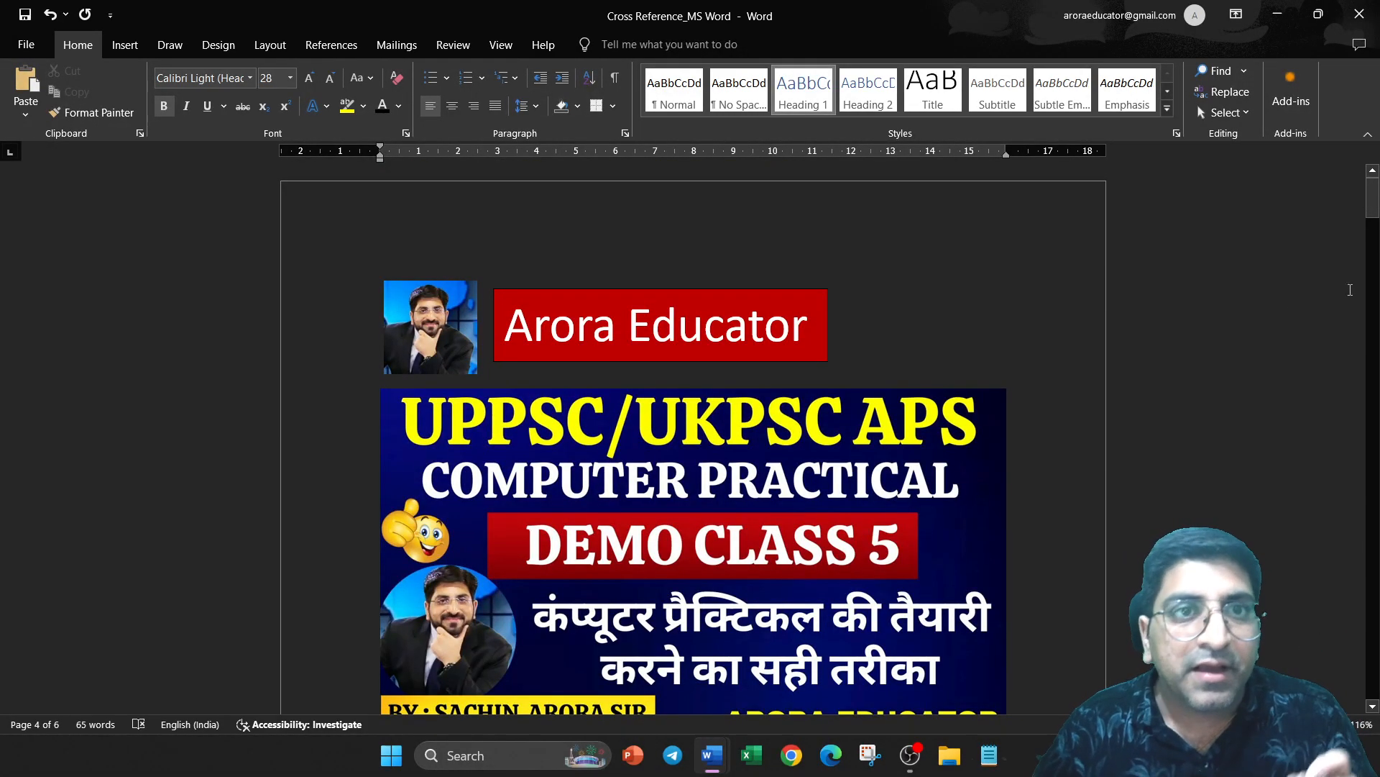
left_click(331, 44)
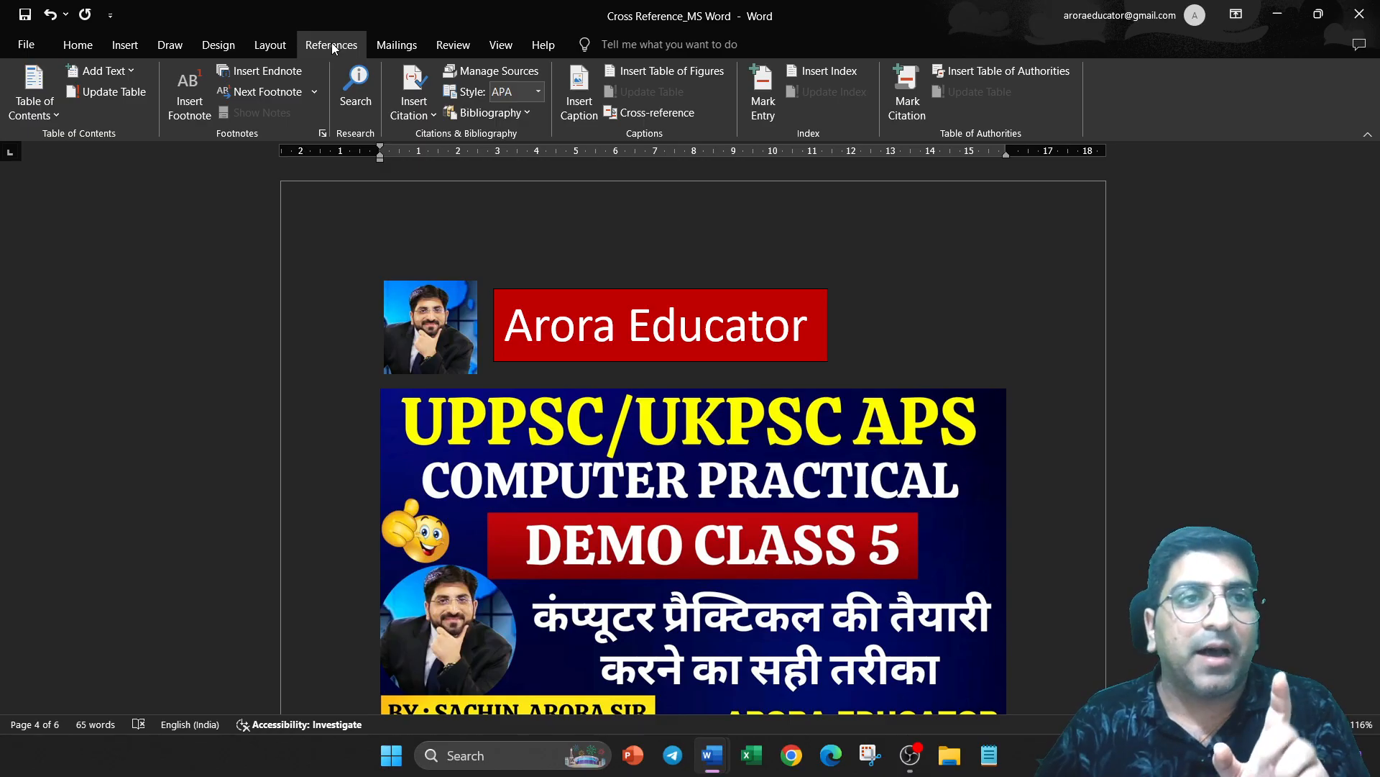
left_click(126, 45)
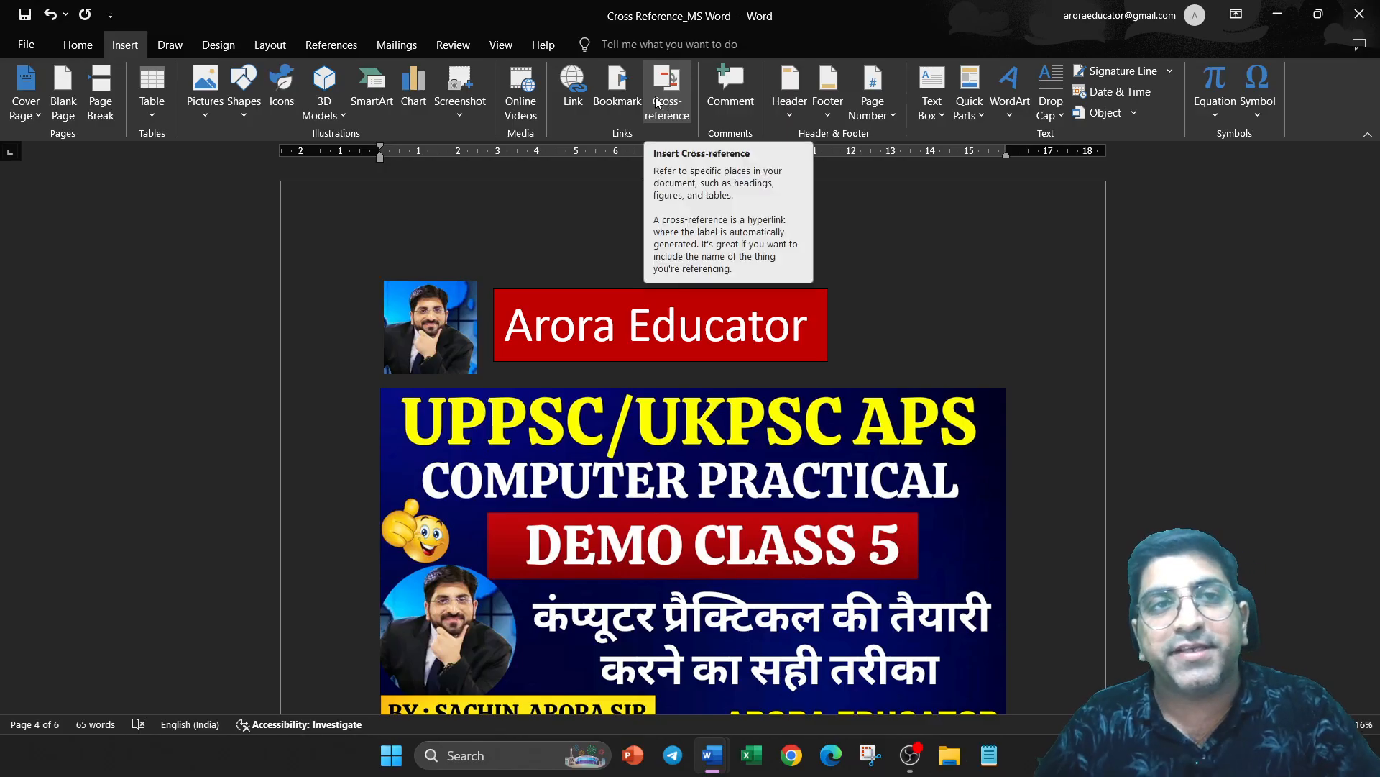
left_click(327, 46)
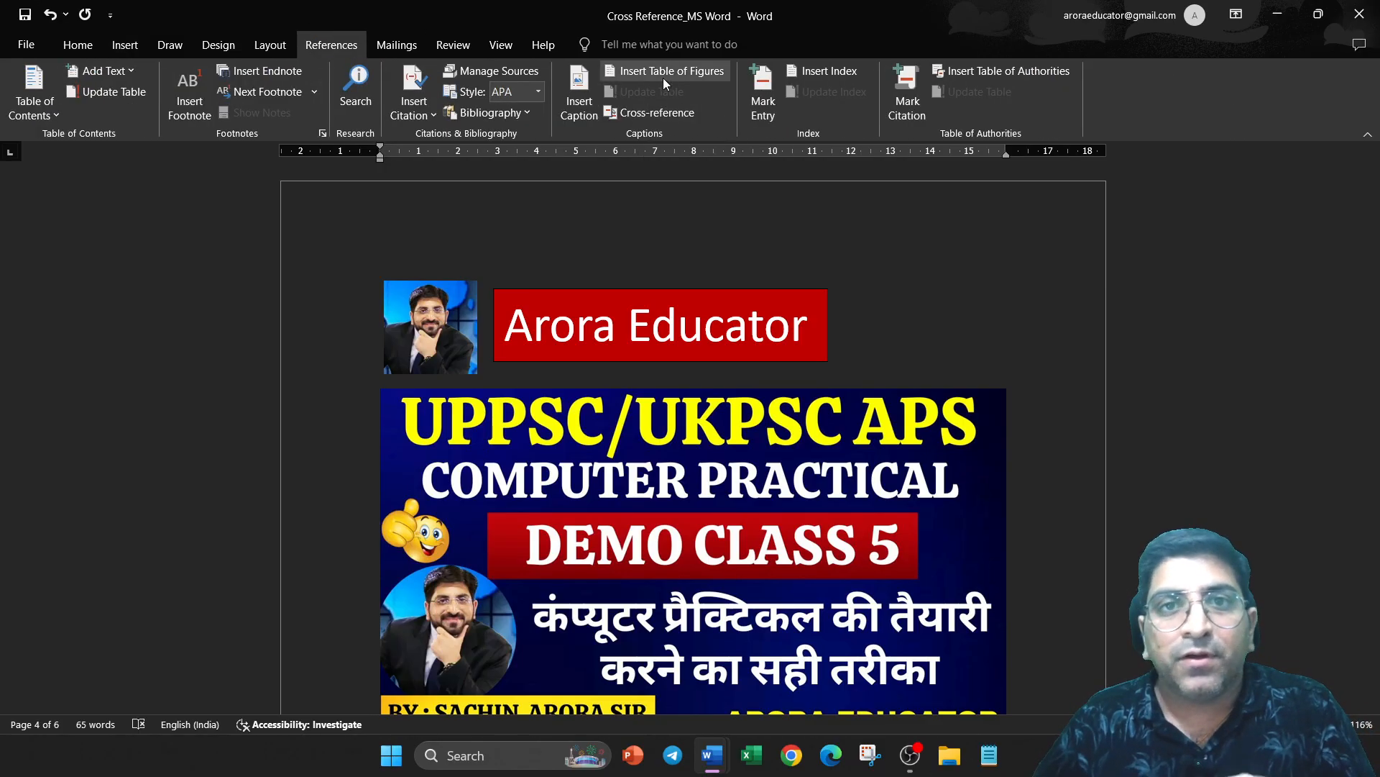
Step: Examine the reference types offered for a cross-reference, and close the dialog without inserting anything
left_click(676, 119)
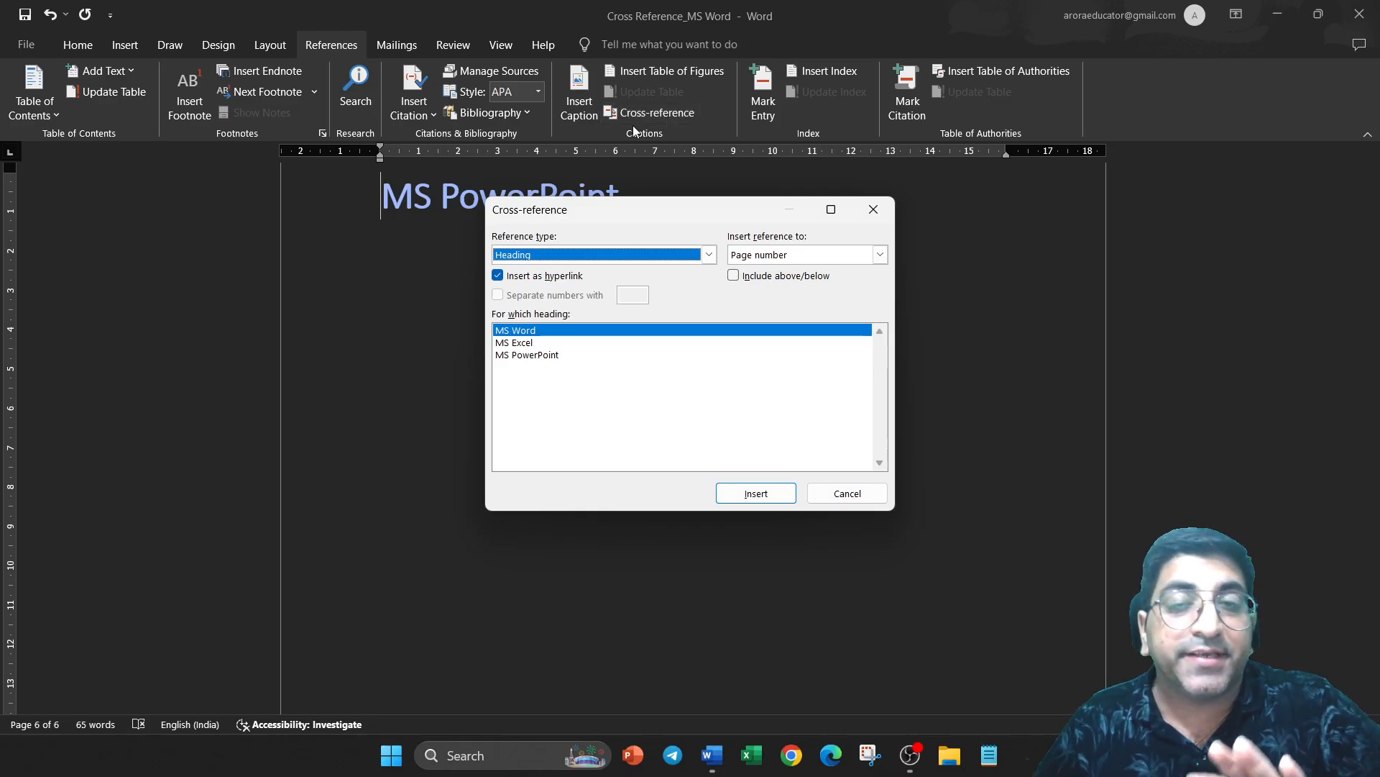
left_click(633, 254)
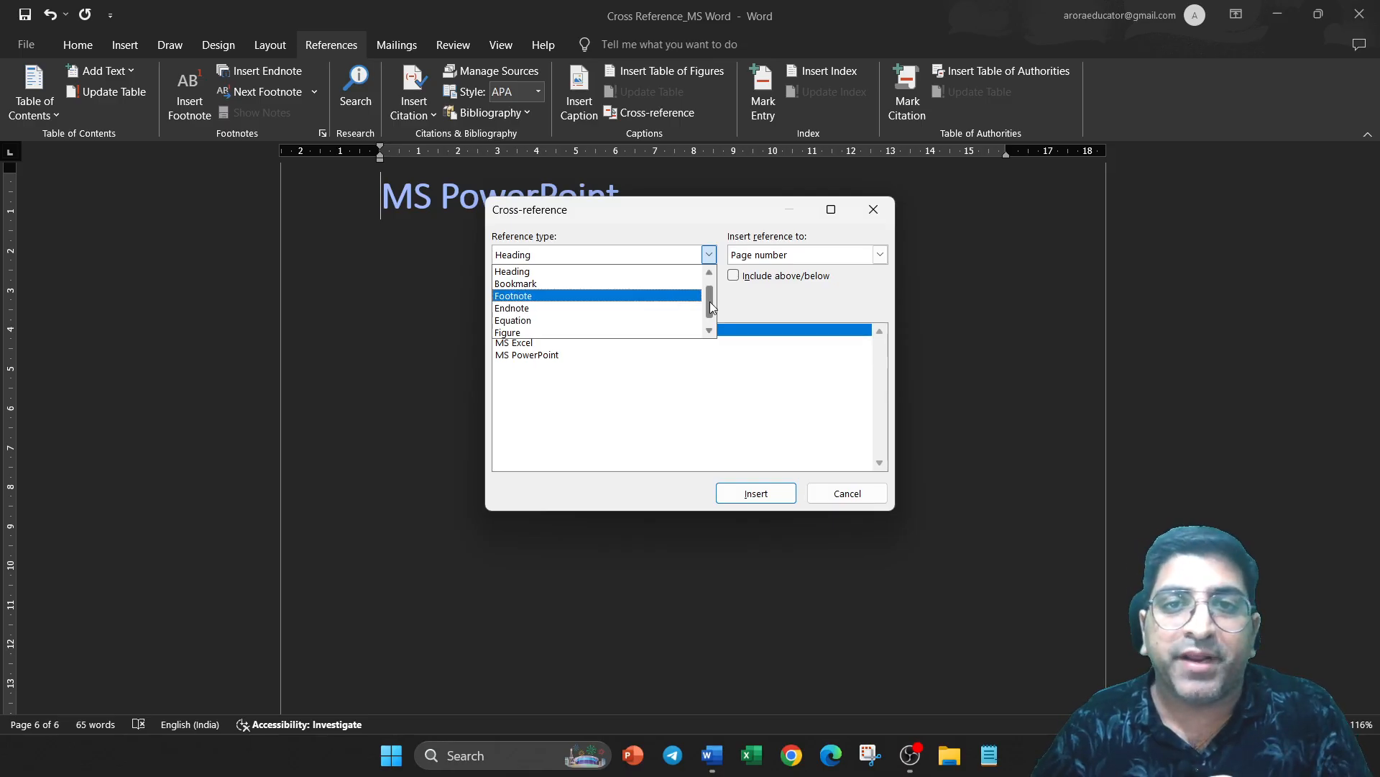
scroll(711, 307, "up", 1)
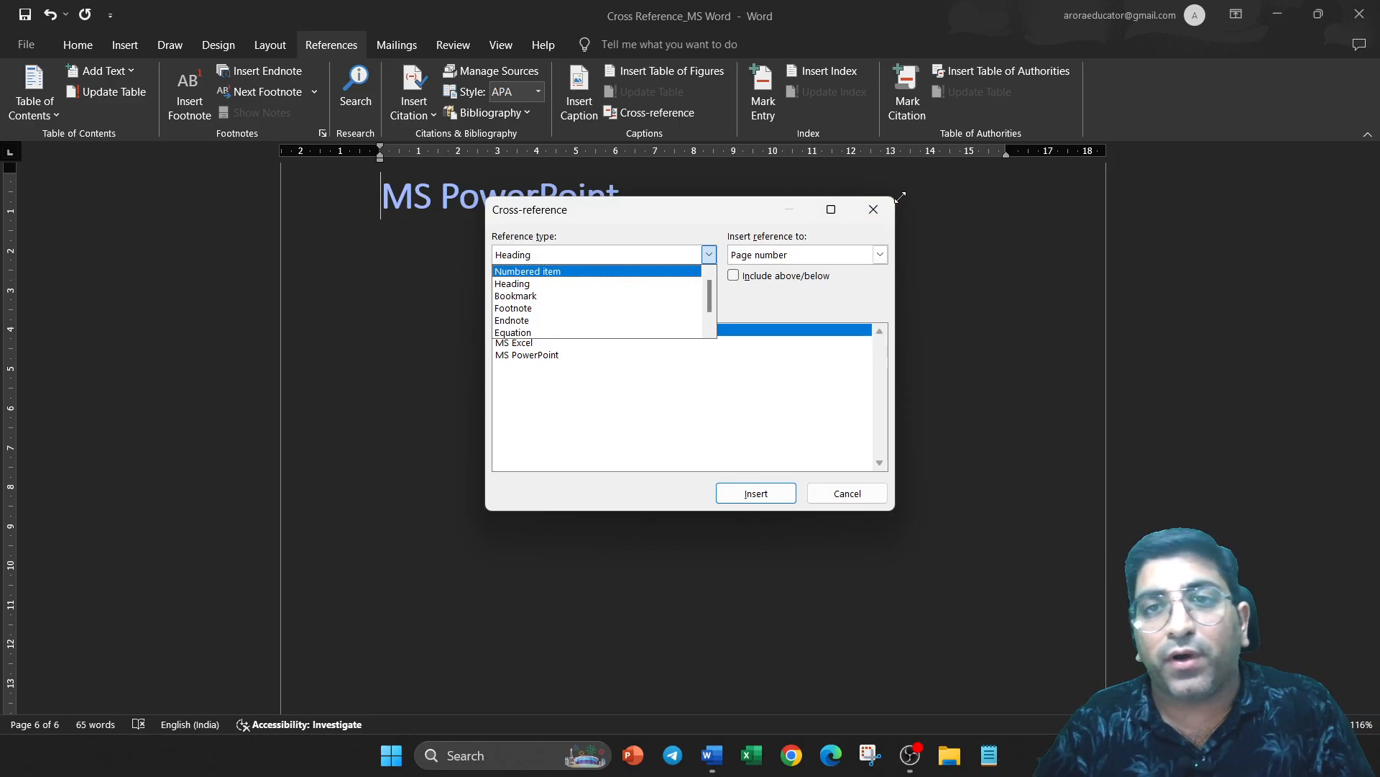
left_click(873, 209)
left_click(873, 209)
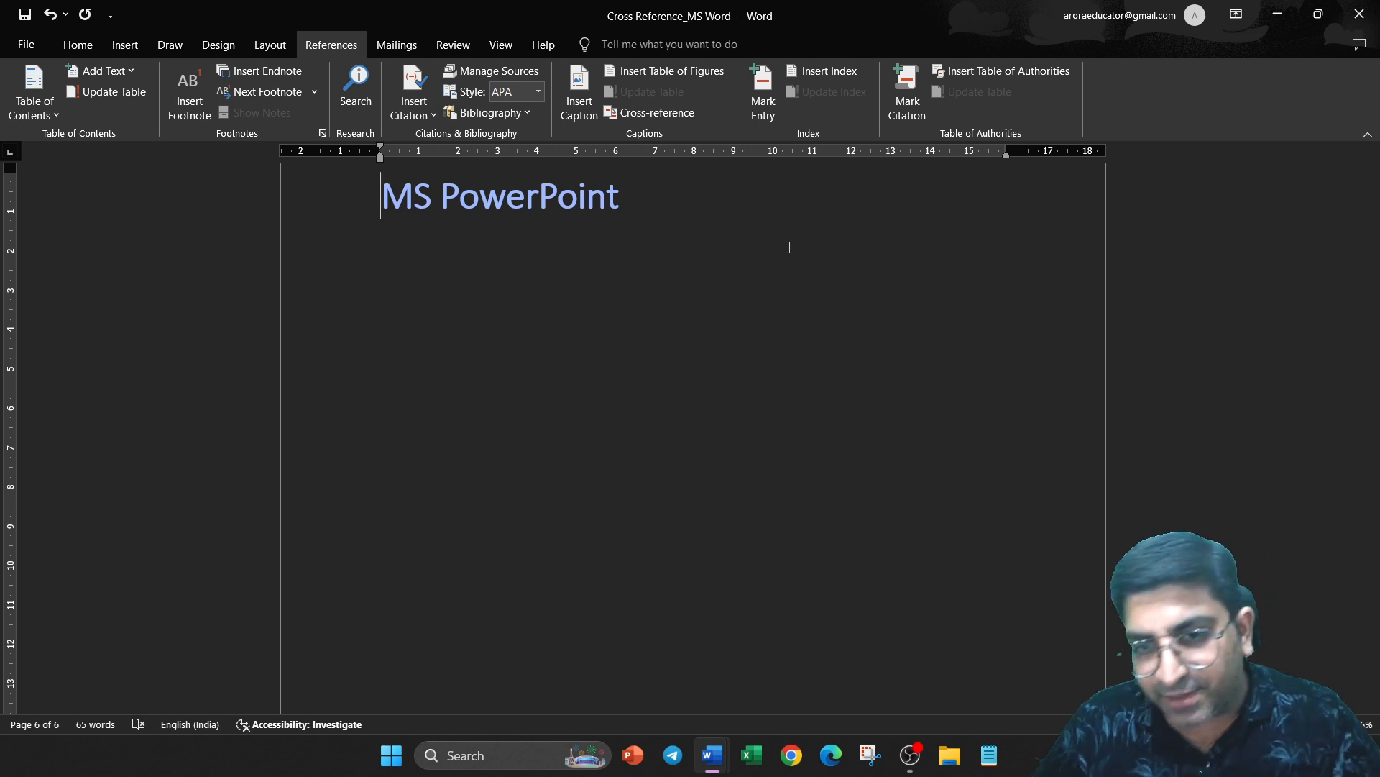
Step: Return to the Steps document and view the live classes announcement below the Hindi conclusion
mouse_move(732, 754)
left_click(782, 694)
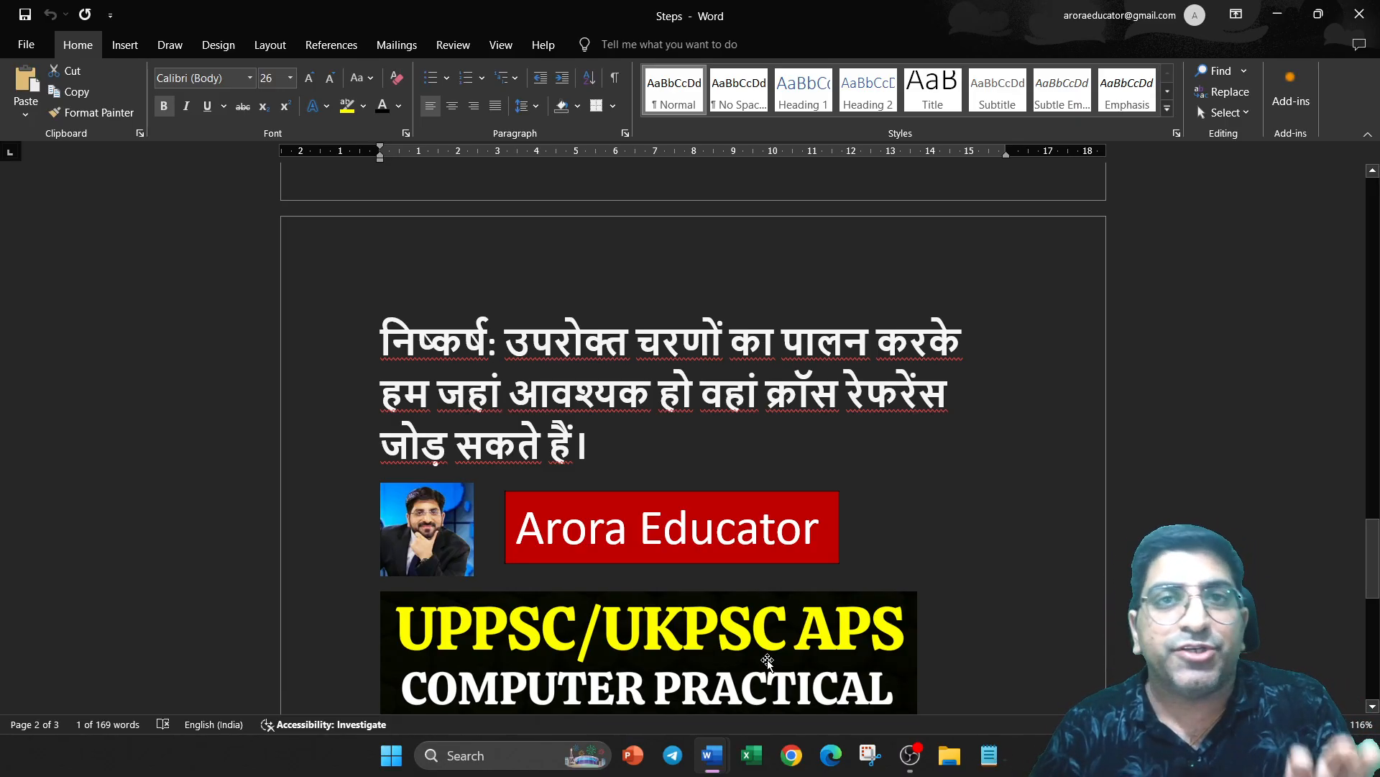
scroll(773, 669, "down", 2)
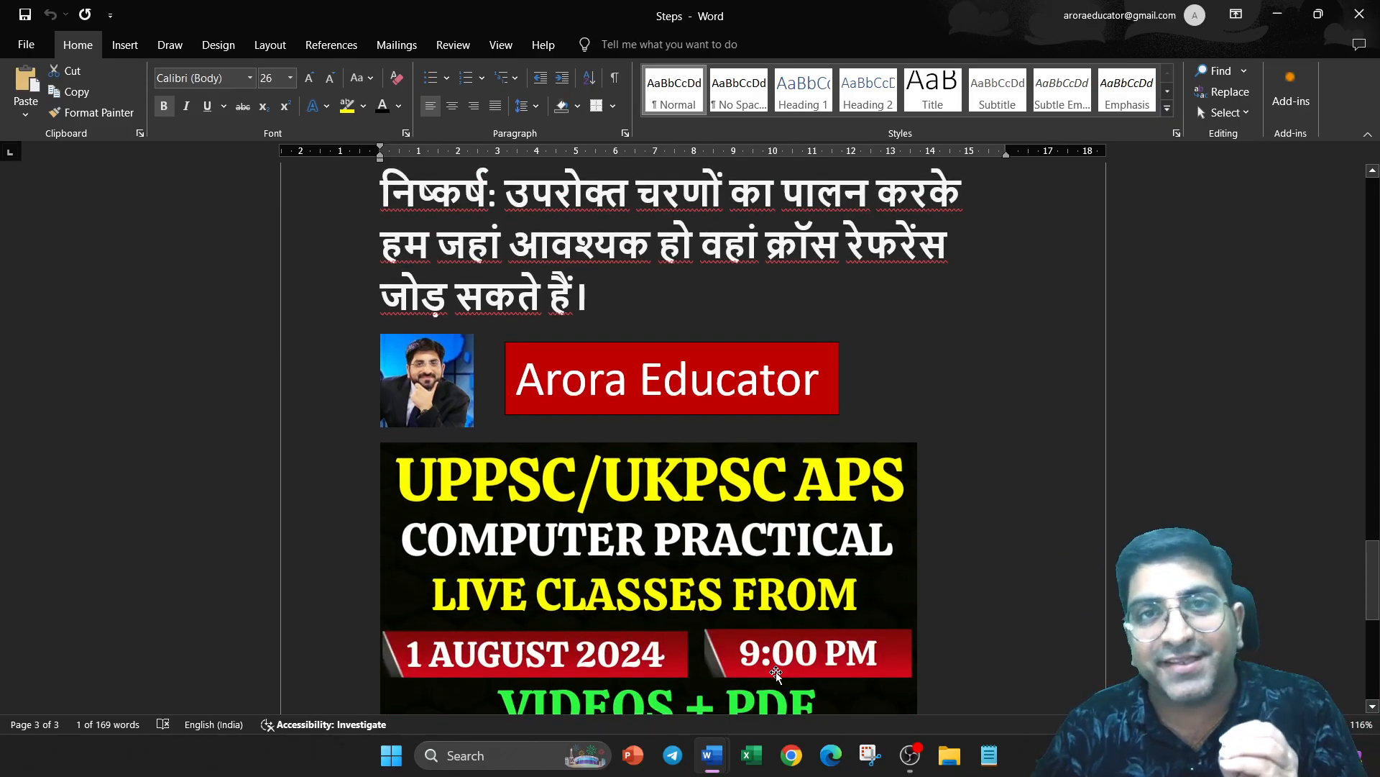
scroll(775, 671, "down", 3)
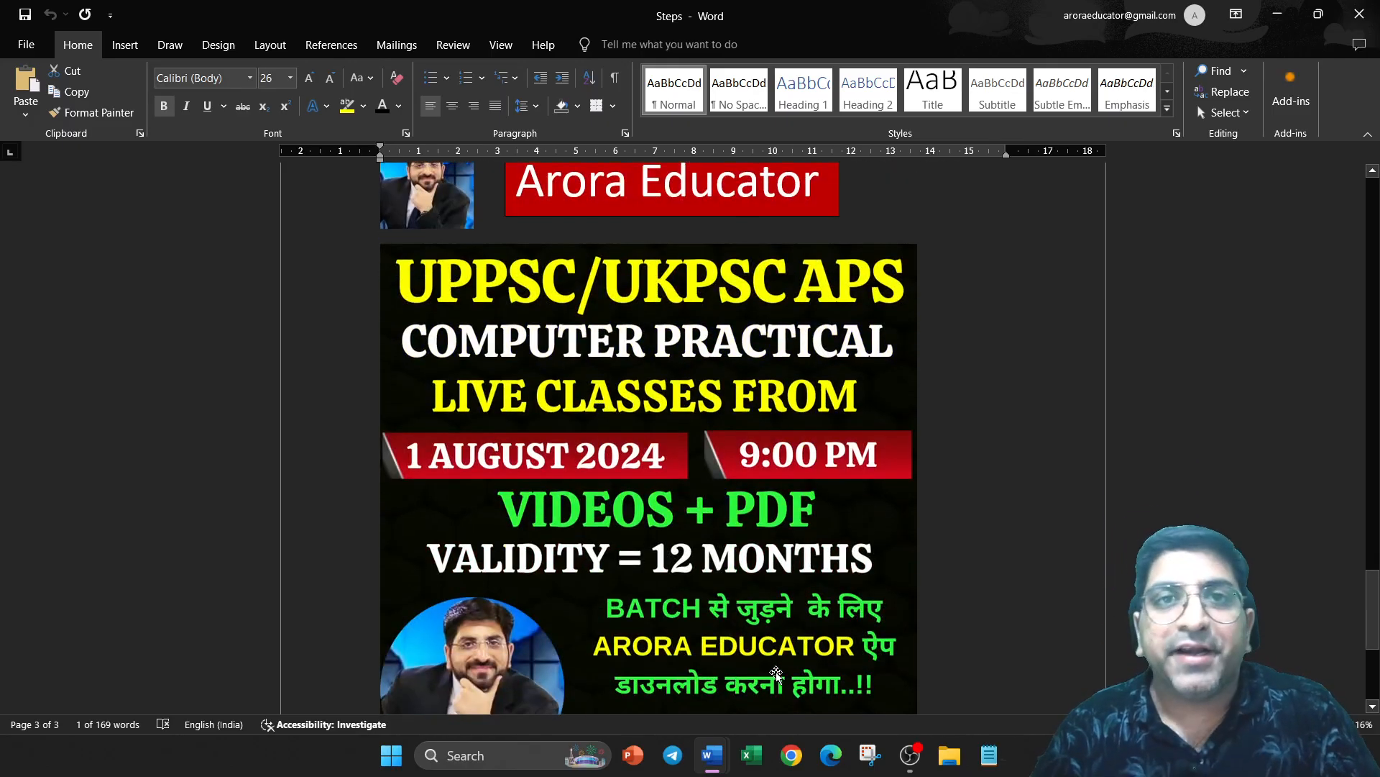